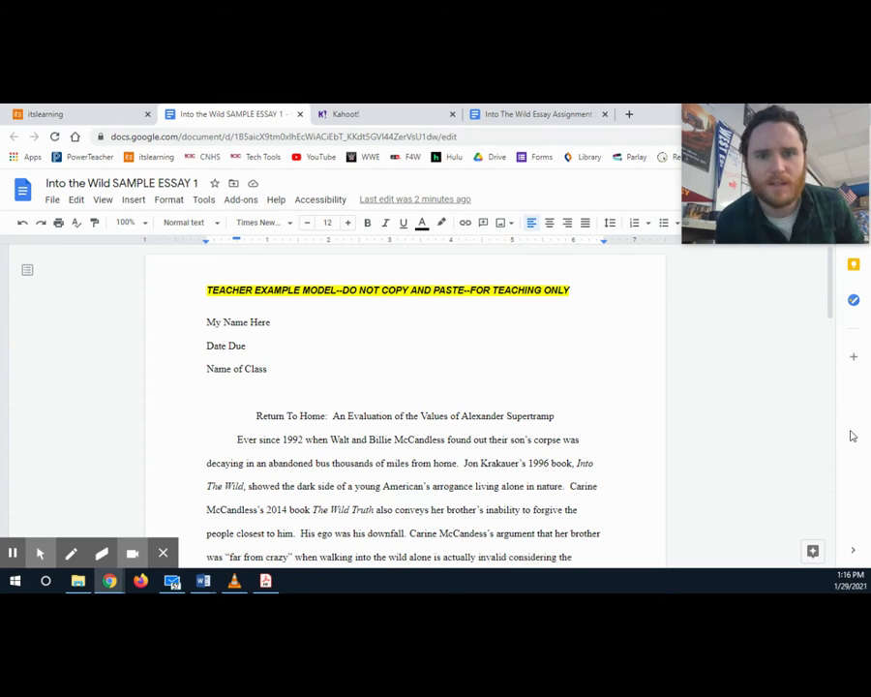
Step: Scroll through the sample essay down to its Works Cited page and back
scroll(519, 443, down, 5)
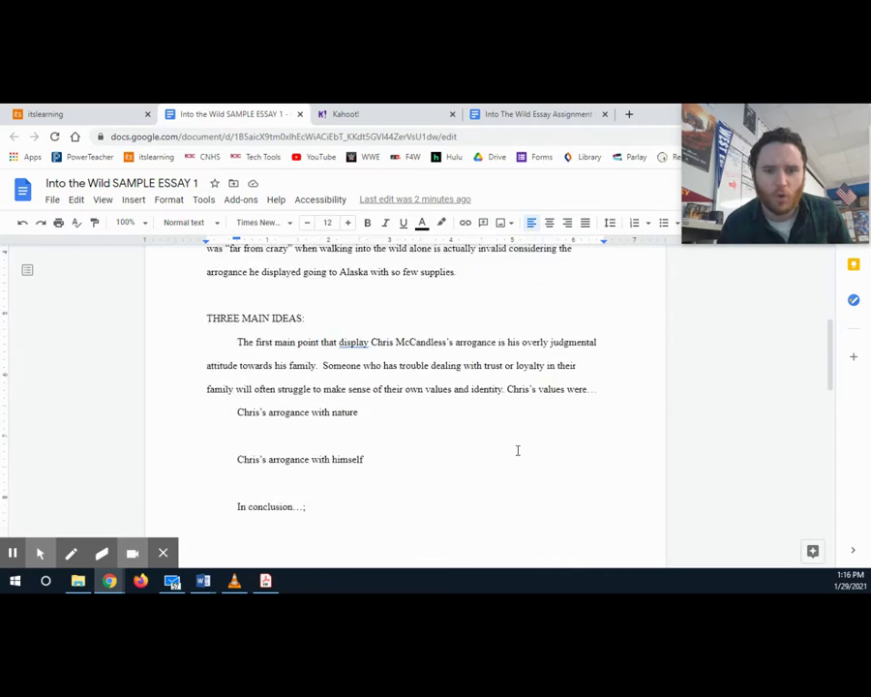
scroll(518, 450, down, 3)
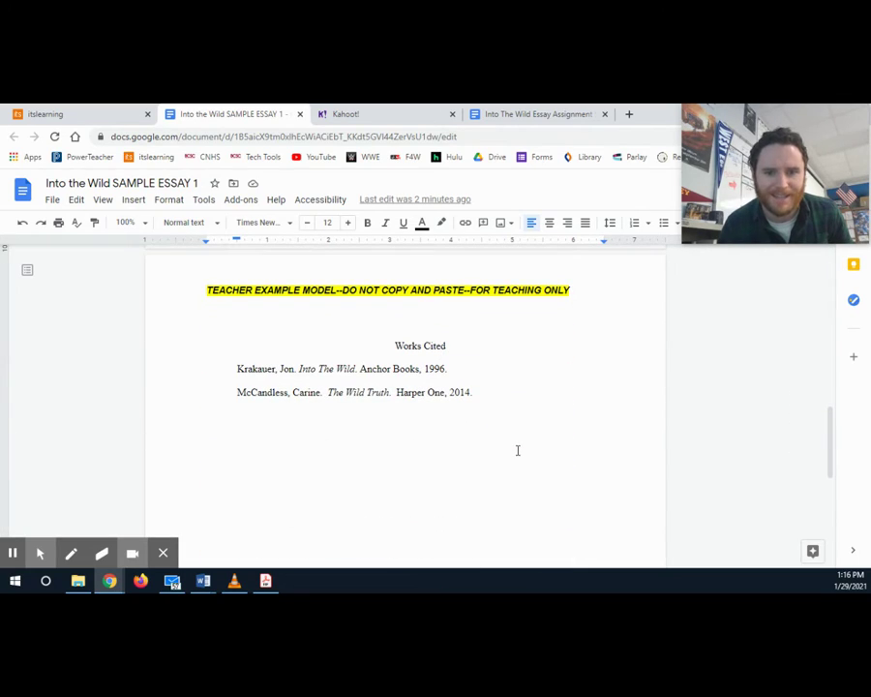
scroll(518, 450, up, 8)
scroll(518, 450, down, 5)
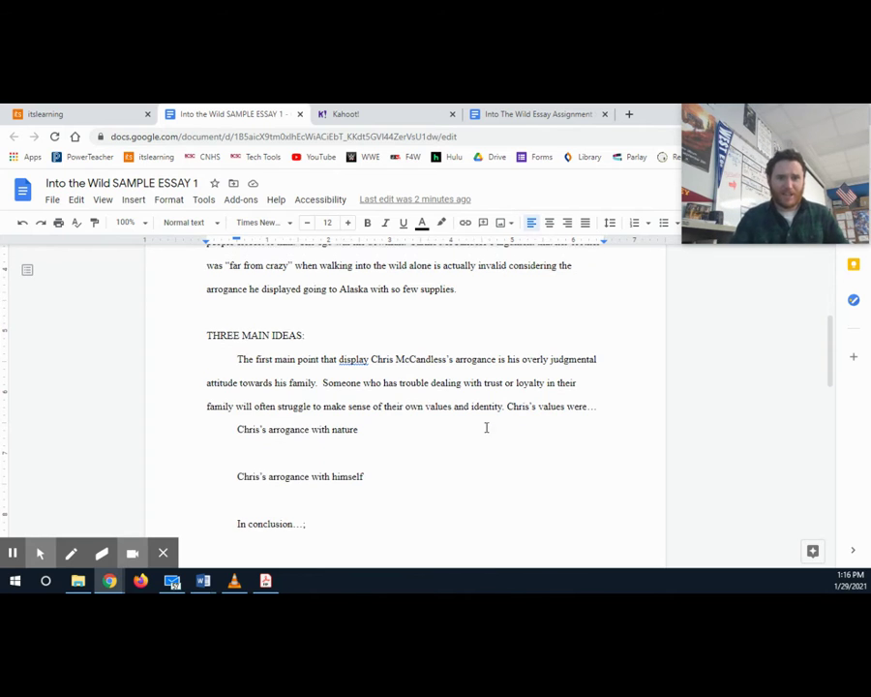
scroll(486, 427, up, 3)
Step: Select the Carine McCandless thesis sentence at the end of the introduction
drag(485, 422, 410, 363)
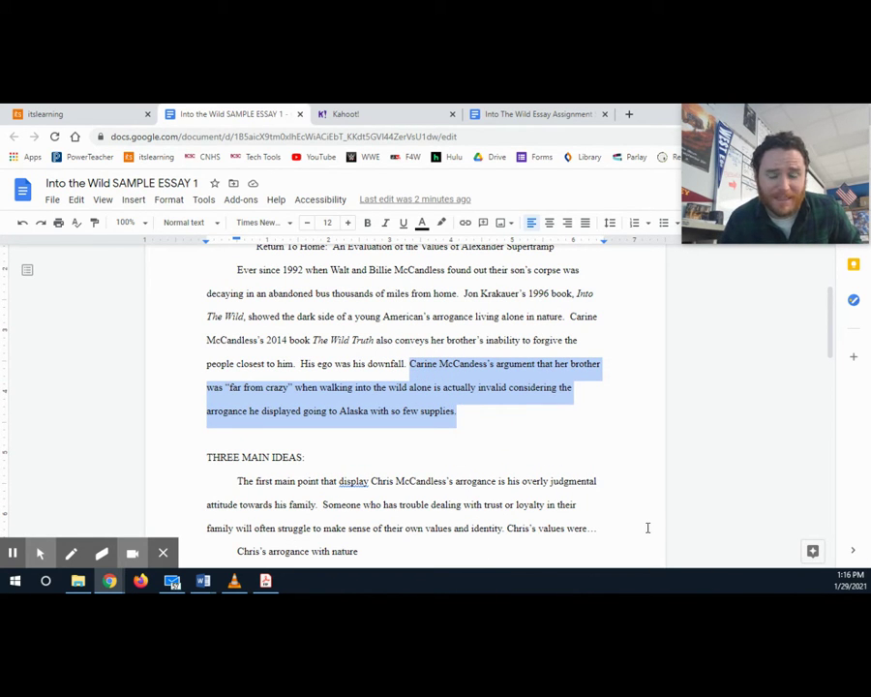
scroll(566, 528, down, 3)
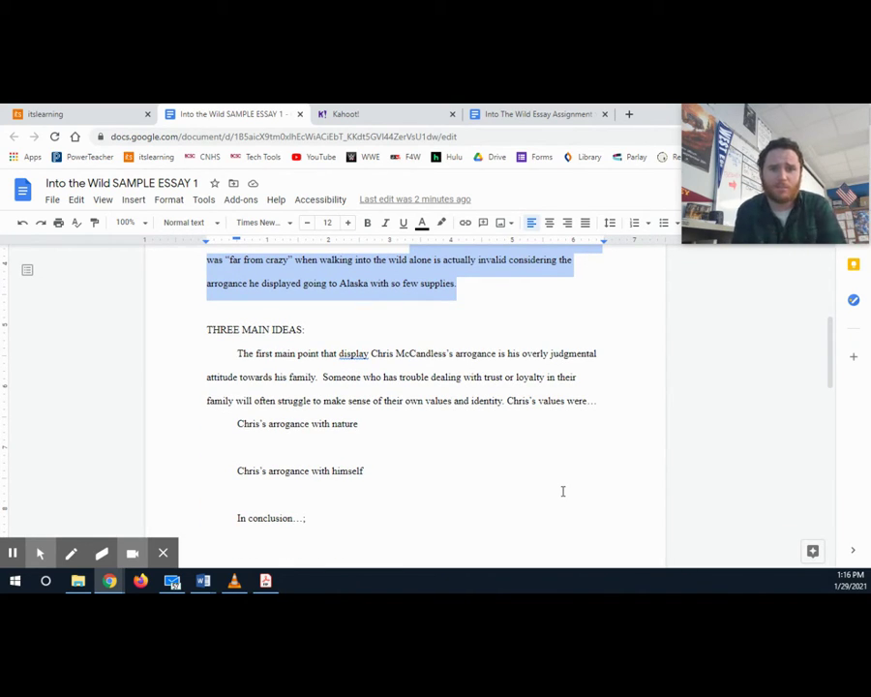
scroll(562, 490, up, 6)
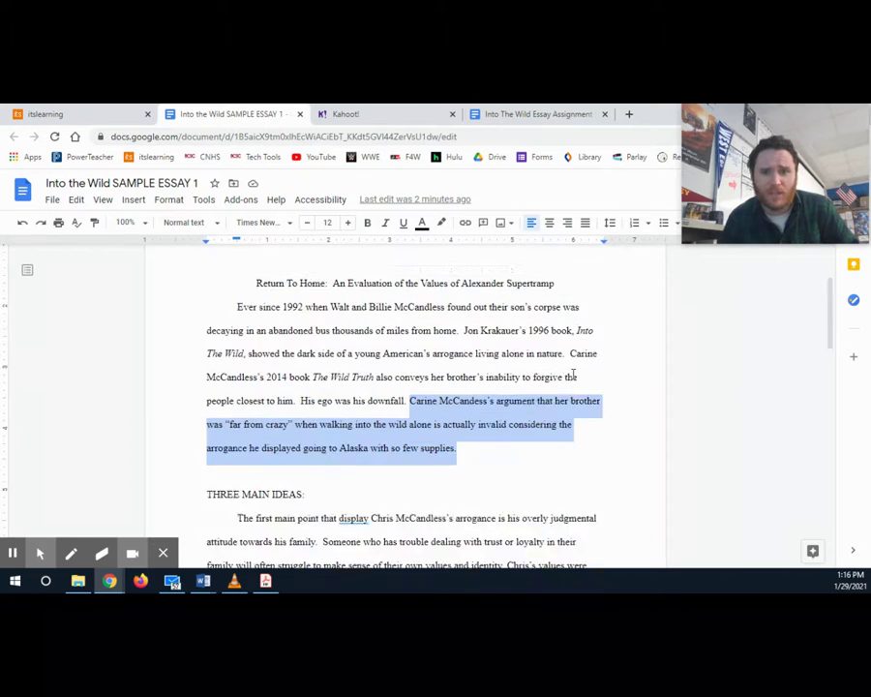
scroll(577, 373, up, 1)
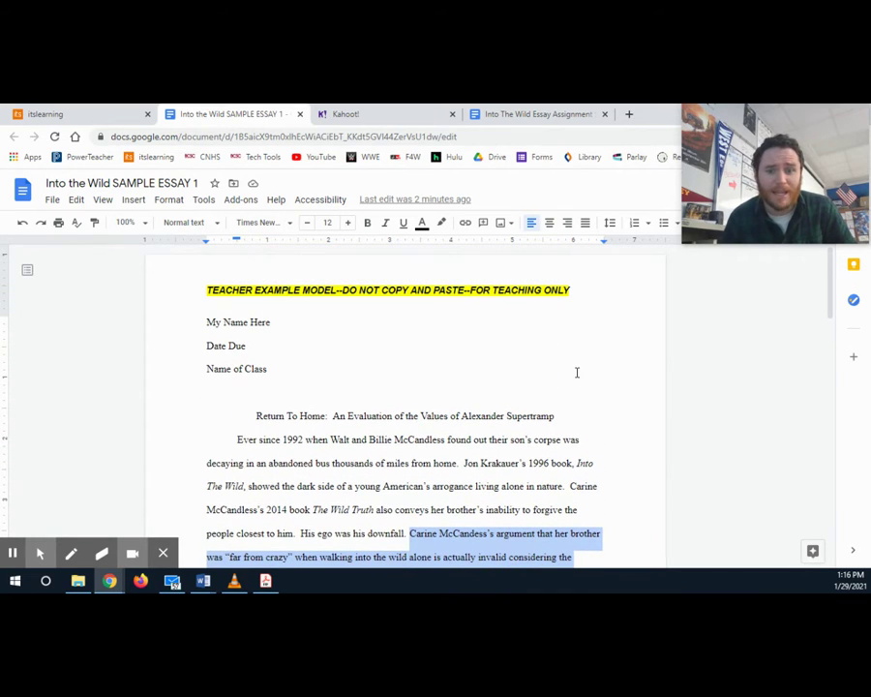
scroll(576, 373, down, 2)
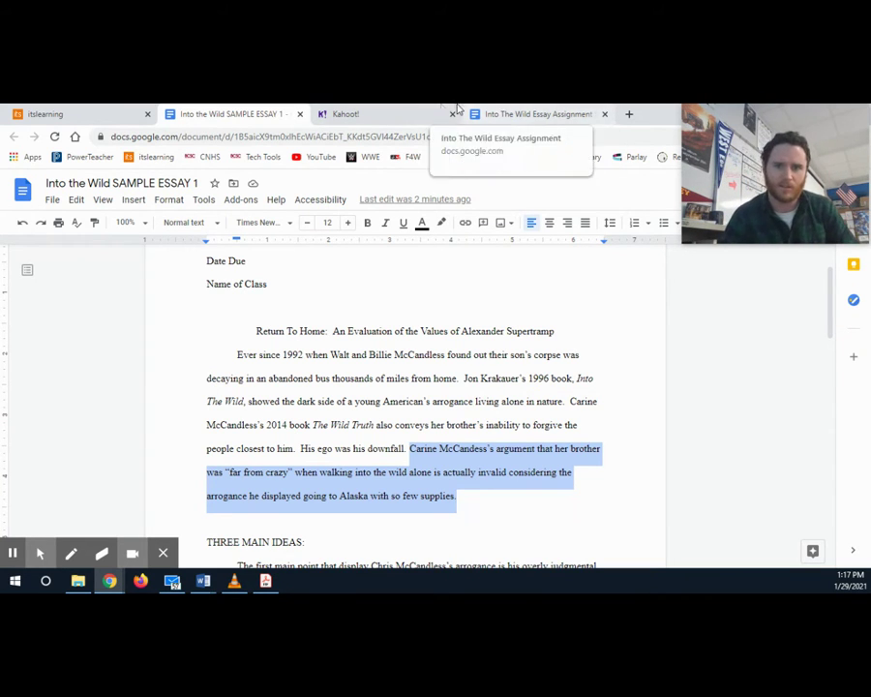
Step: Look over the Kahoot! Essay & ISTEP Review challenge report
click(407, 111)
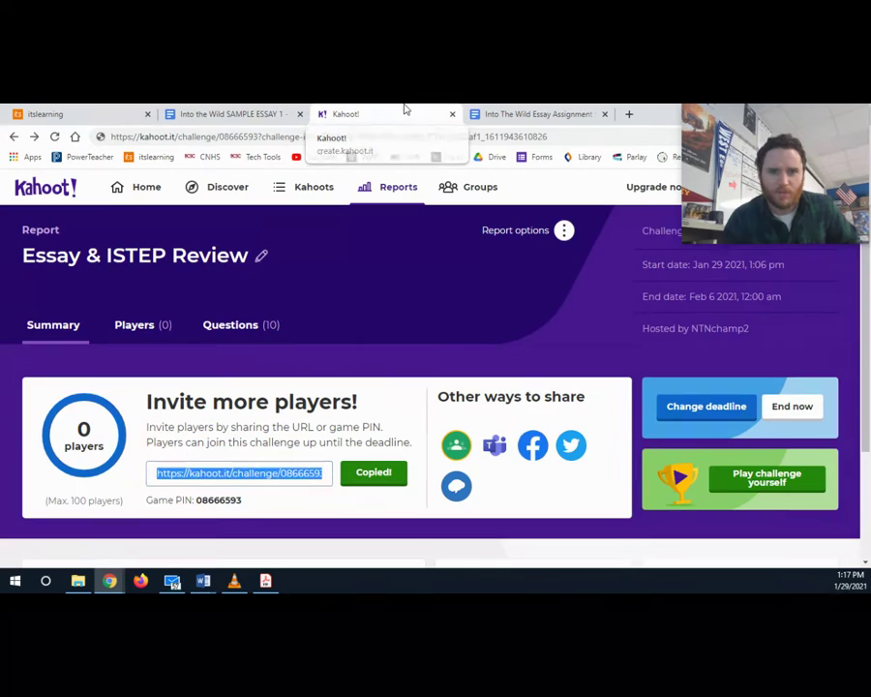
scroll(440, 394, down, 3)
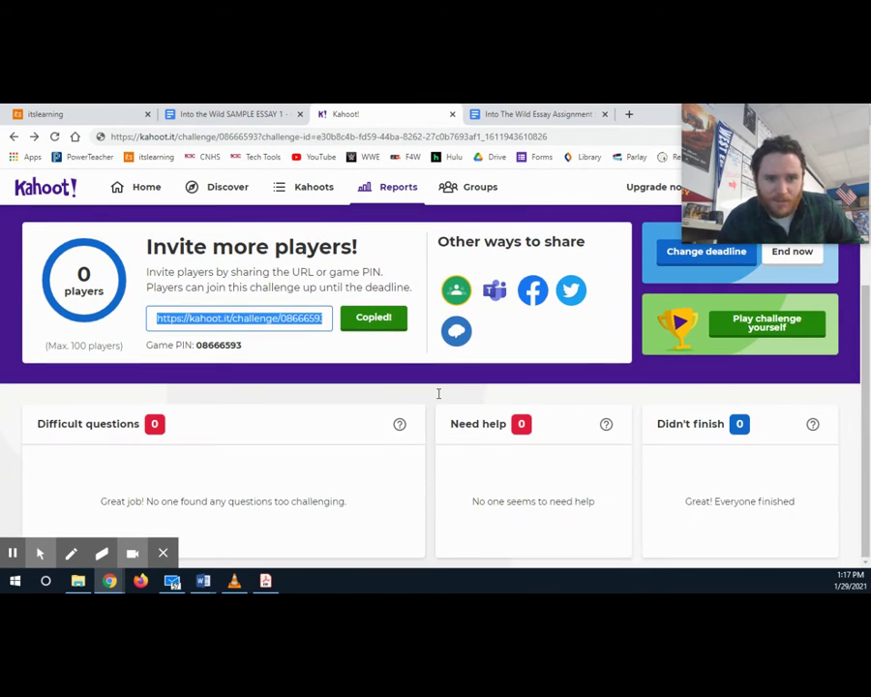
scroll(437, 393, up, 3)
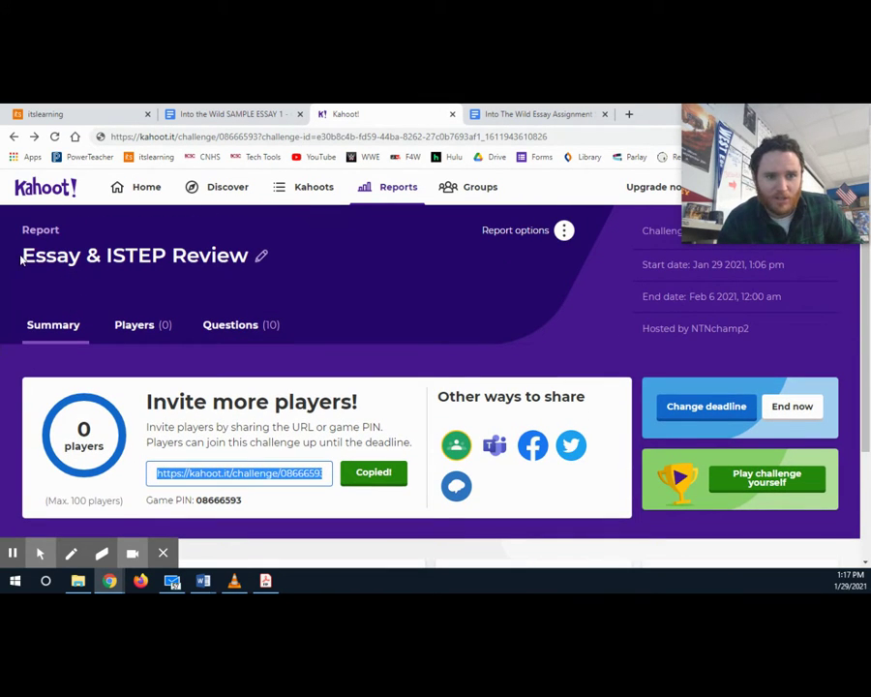
Step: Bring up the itslearning All Week 5 Lessons page at its ISTEP notice
click(53, 113)
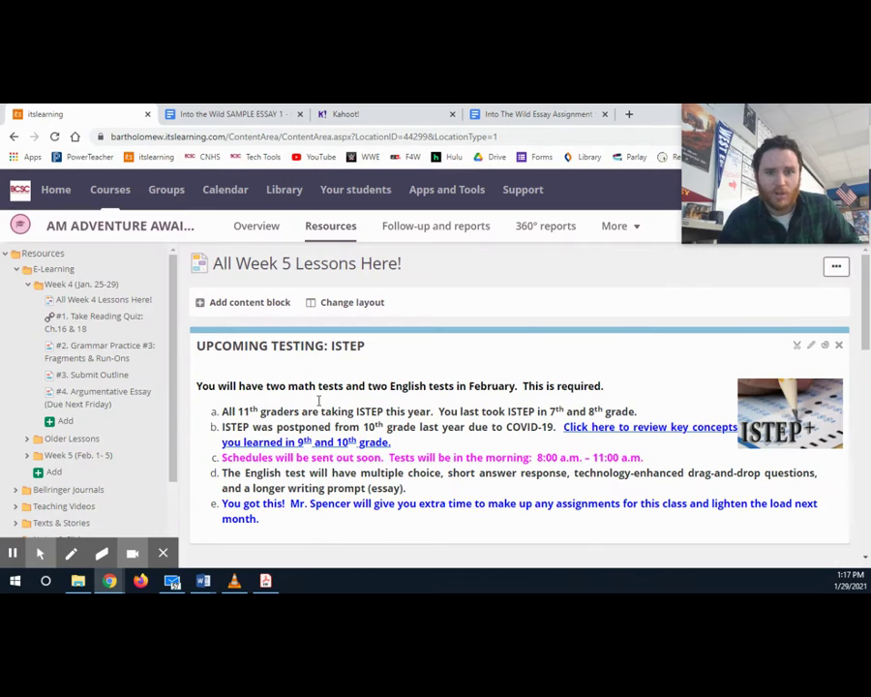
scroll(441, 455, down, 3)
scroll(440, 455, up, 2)
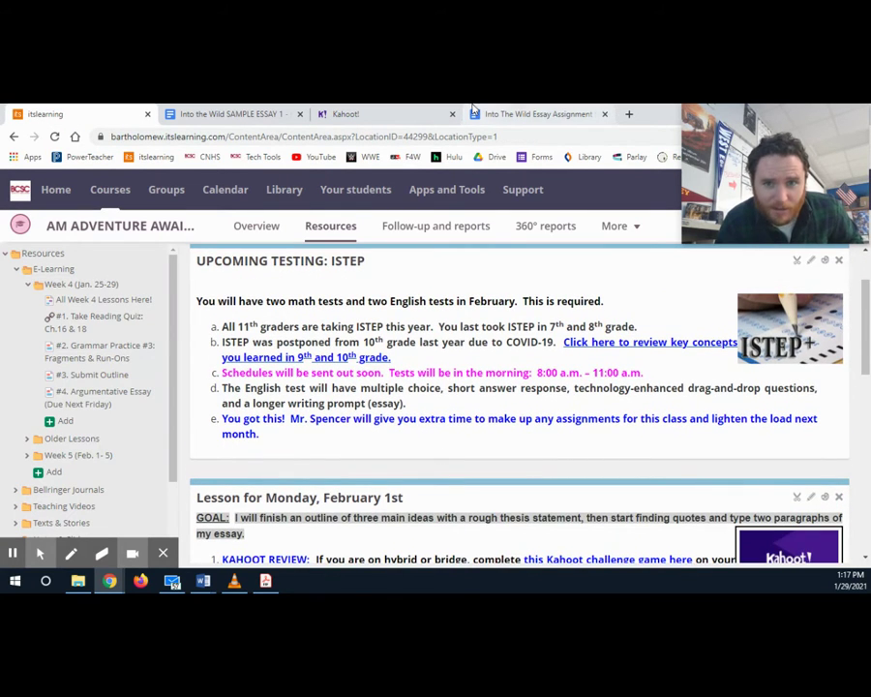
Step: Open the Into The Wild Essay Assignment Sheet and read past the prompt and outline
click(530, 114)
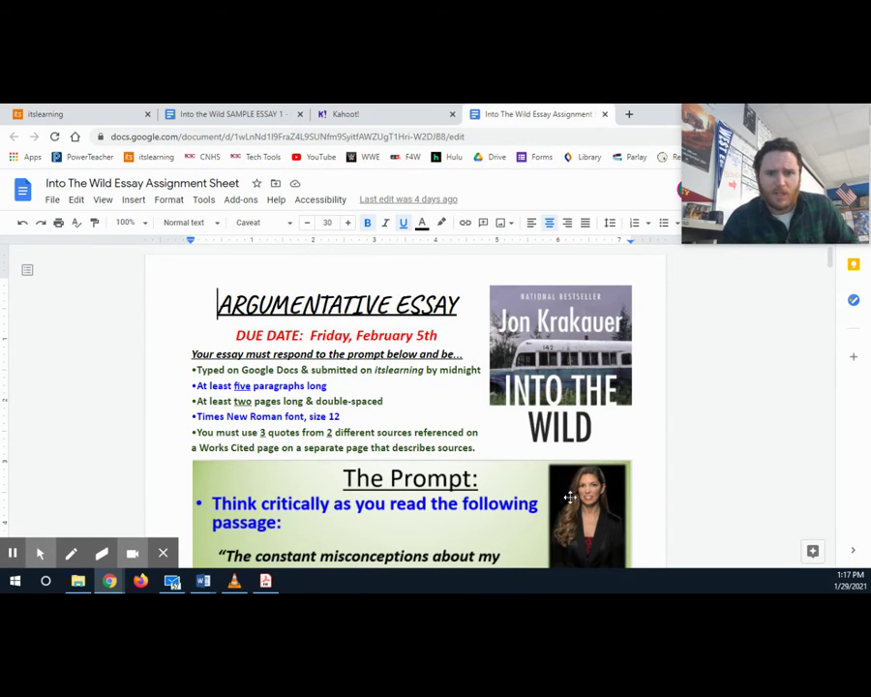
scroll(716, 440, down, 3)
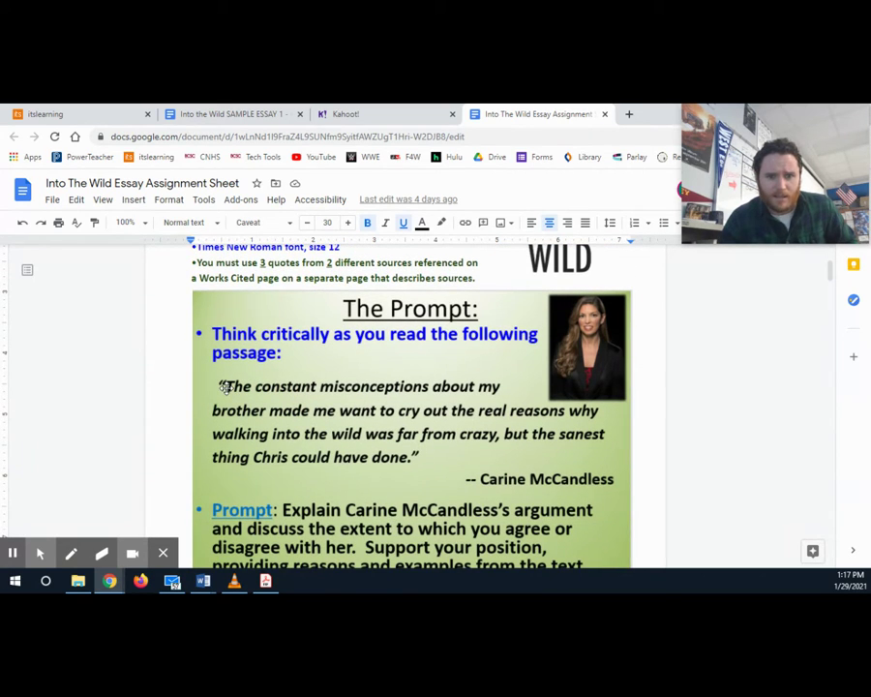
scroll(330, 416, down, 1)
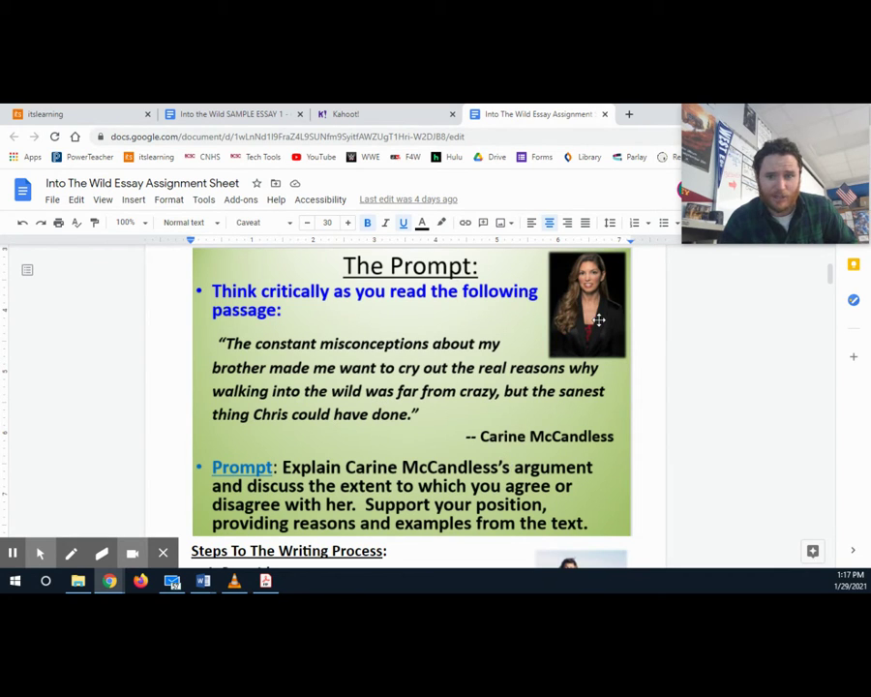
scroll(640, 500, down, 20)
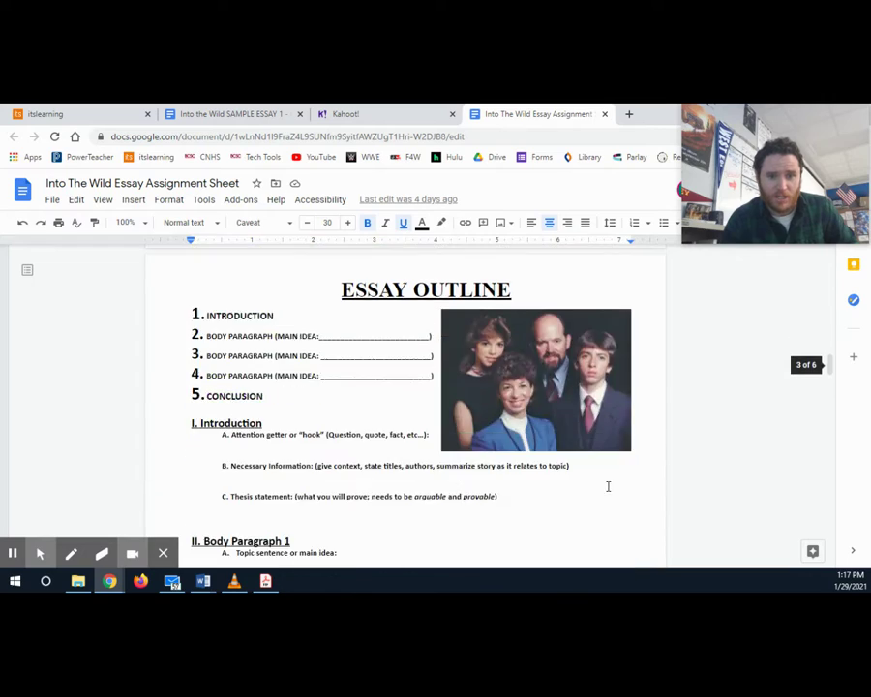
scroll(600, 486, down, 2)
scroll(600, 486, up, 3)
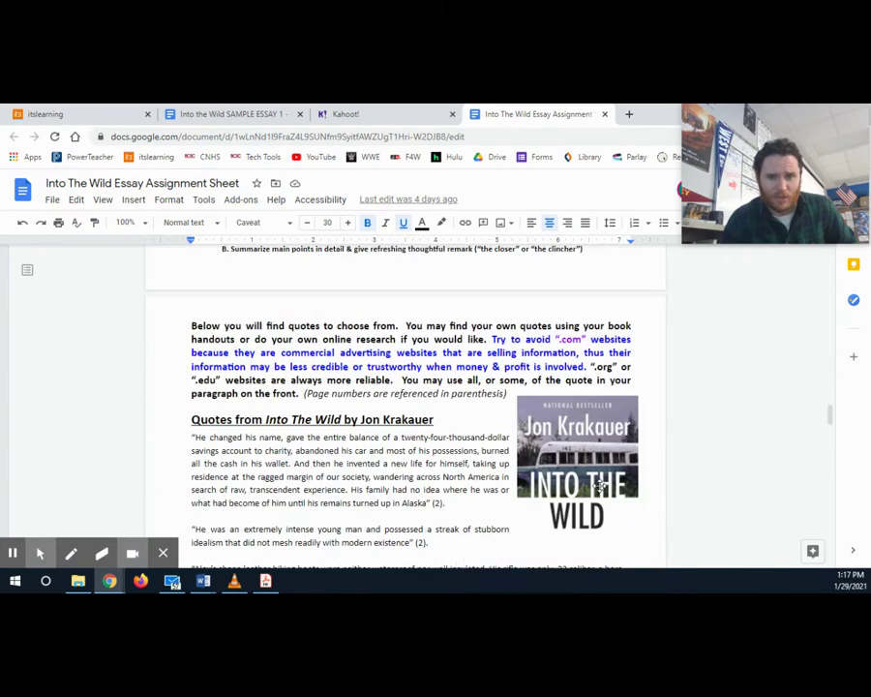
scroll(600, 486, down, 1)
scroll(600, 486, up, 1)
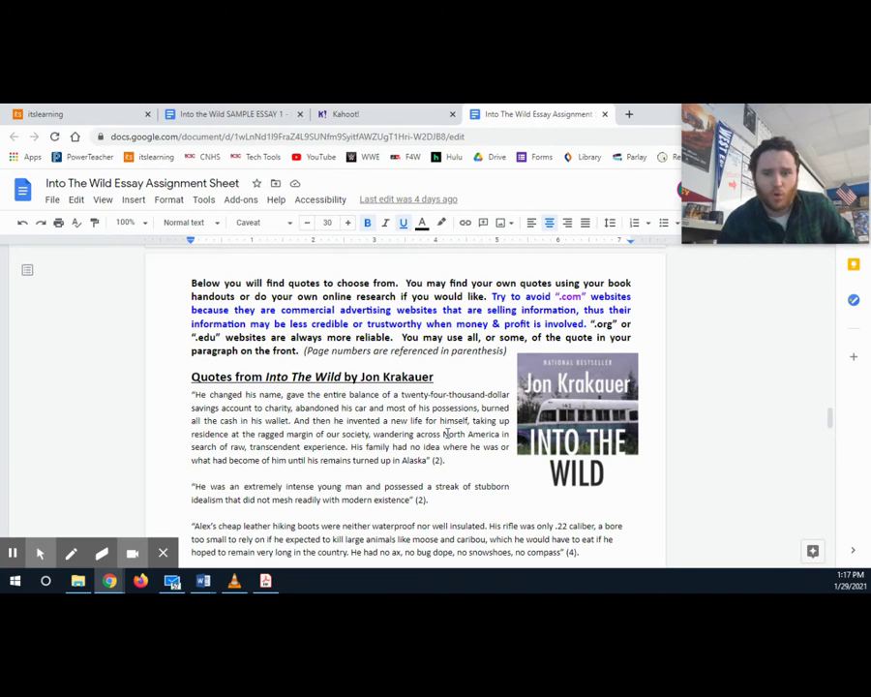
Step: Point out a quote's page number, then move to the Carine McCandless Wild Truth quotes
double_click(436, 462)
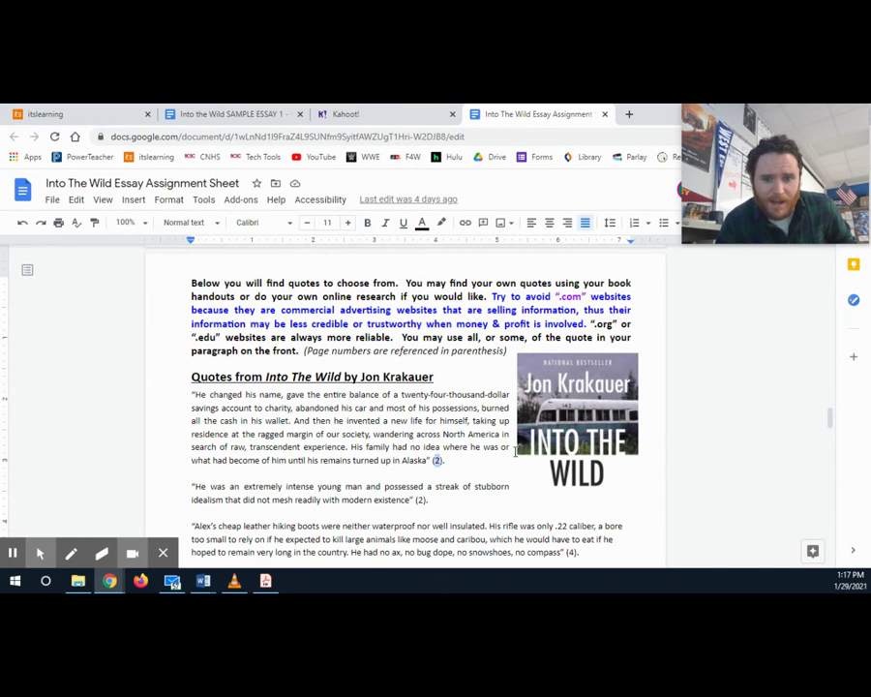
scroll(517, 450, down, 3)
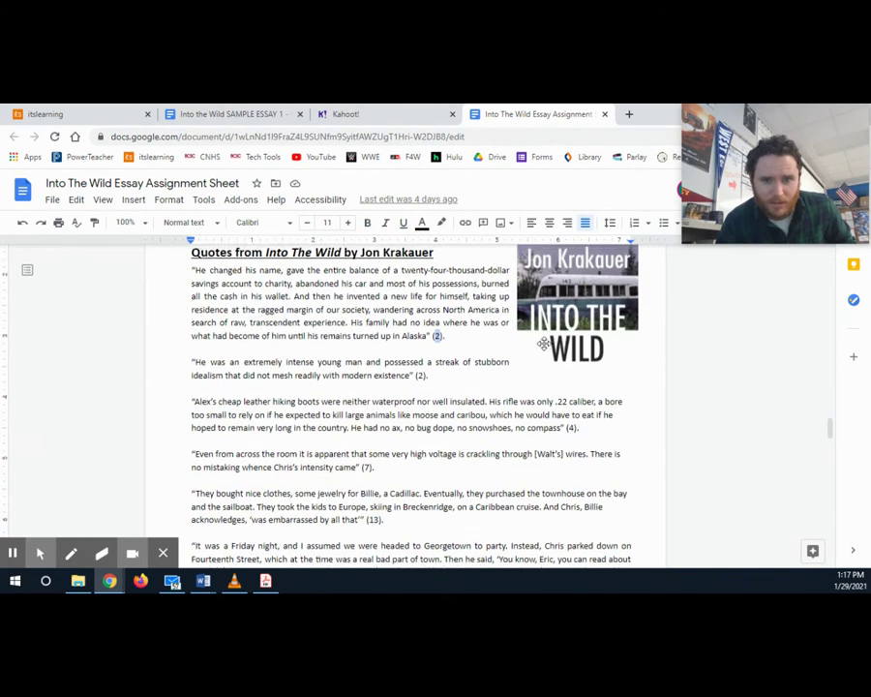
scroll(365, 385, up, 3)
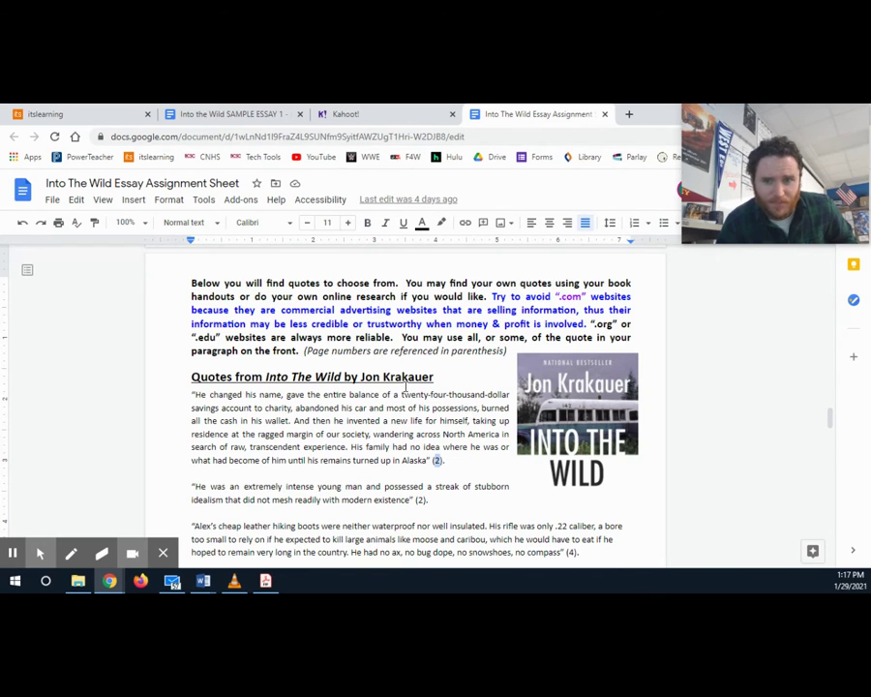
scroll(406, 385, down, 15)
scroll(407, 384, up, 3)
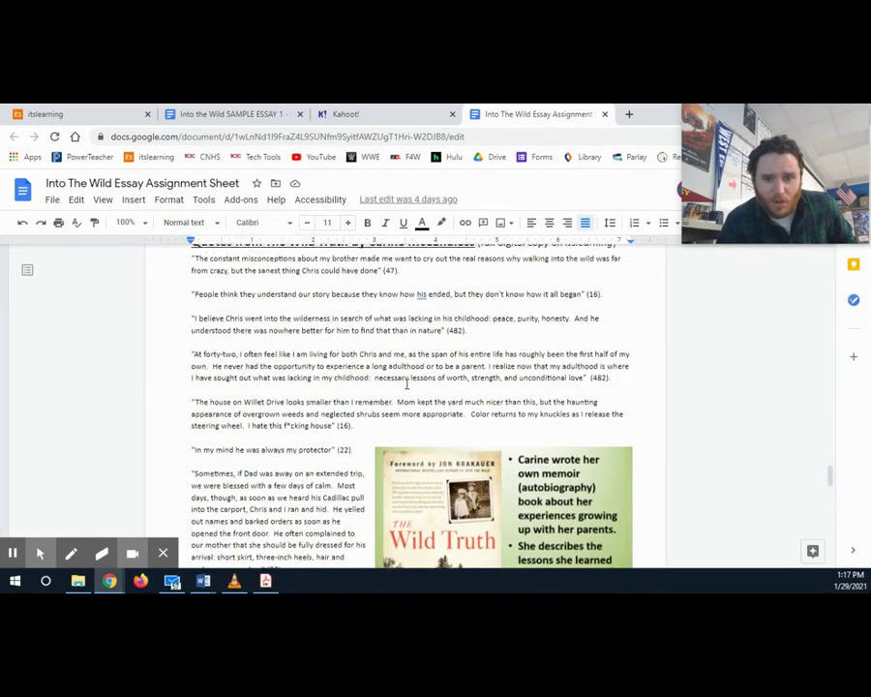
click(461, 327)
scroll(461, 327, down, 5)
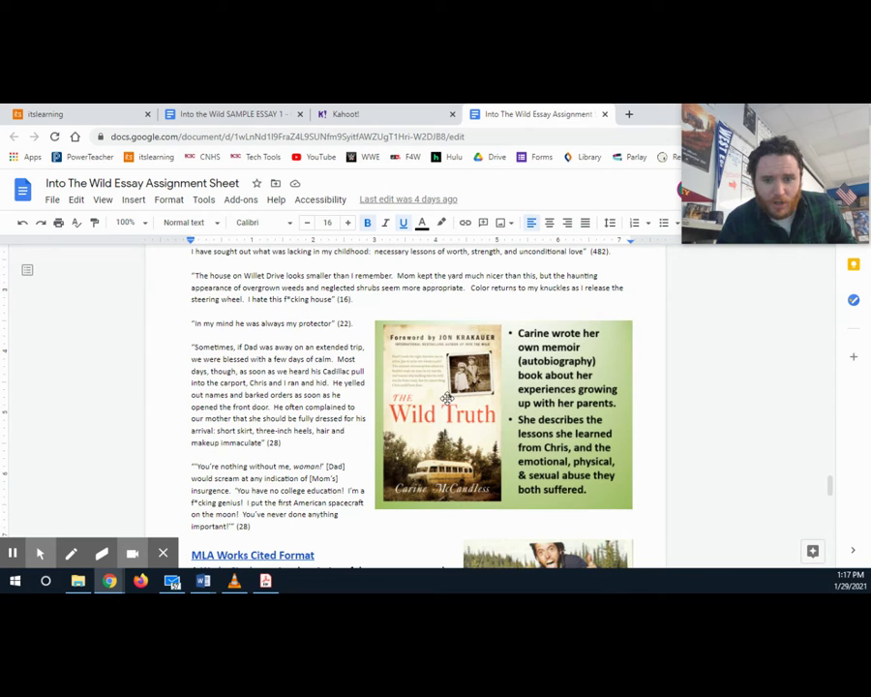
Step: Search The Wild Truth PDF in Texts & Stories for 'abuse' and step through the matches
click(119, 110)
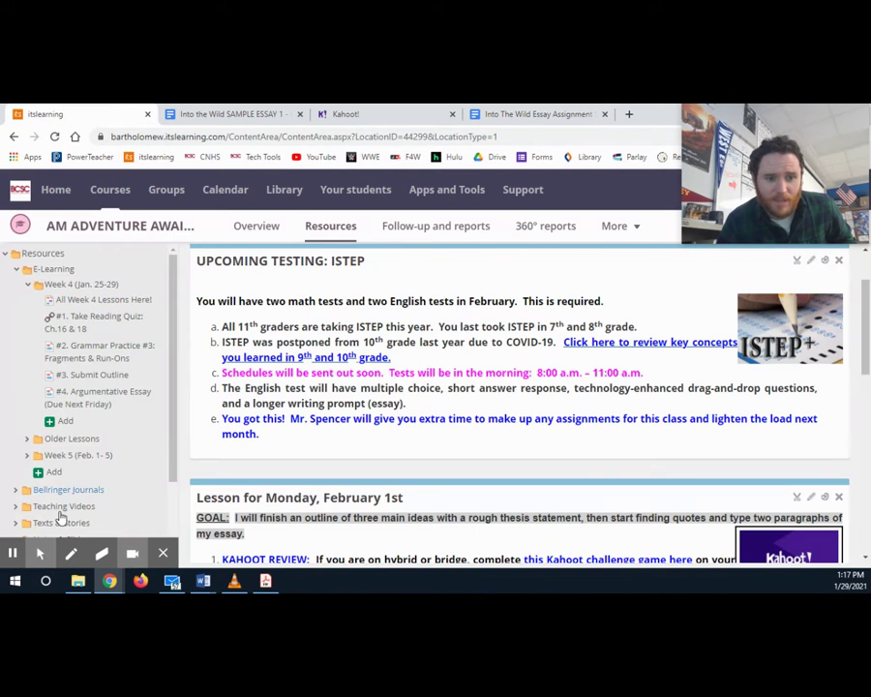
click(59, 521)
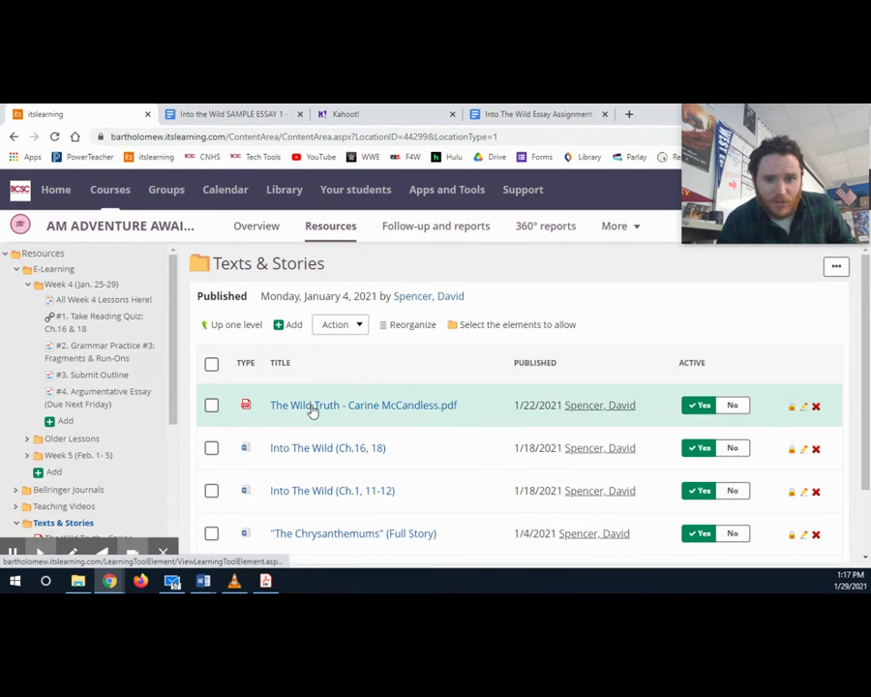
click(310, 408)
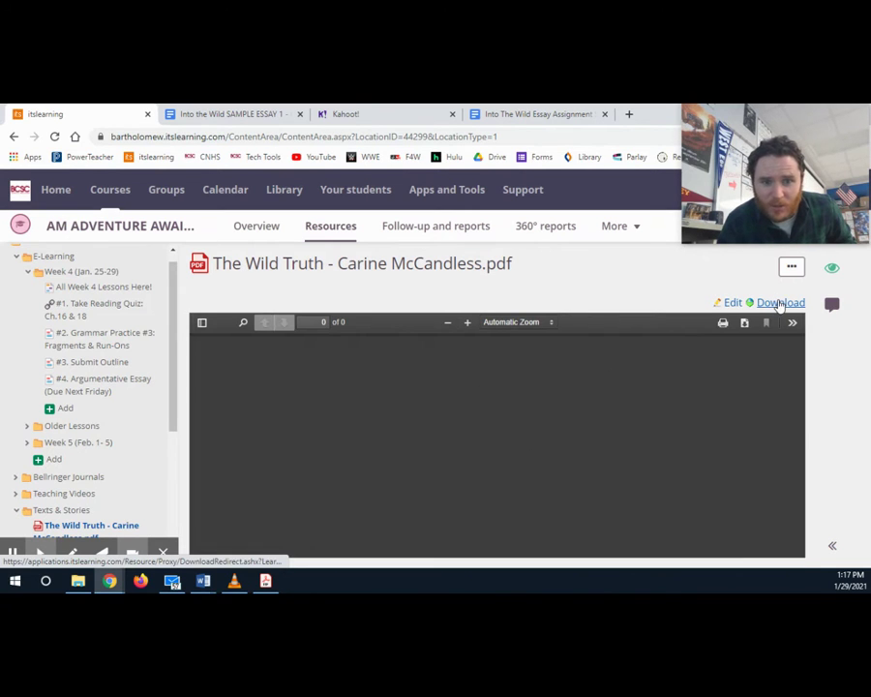
click(243, 324)
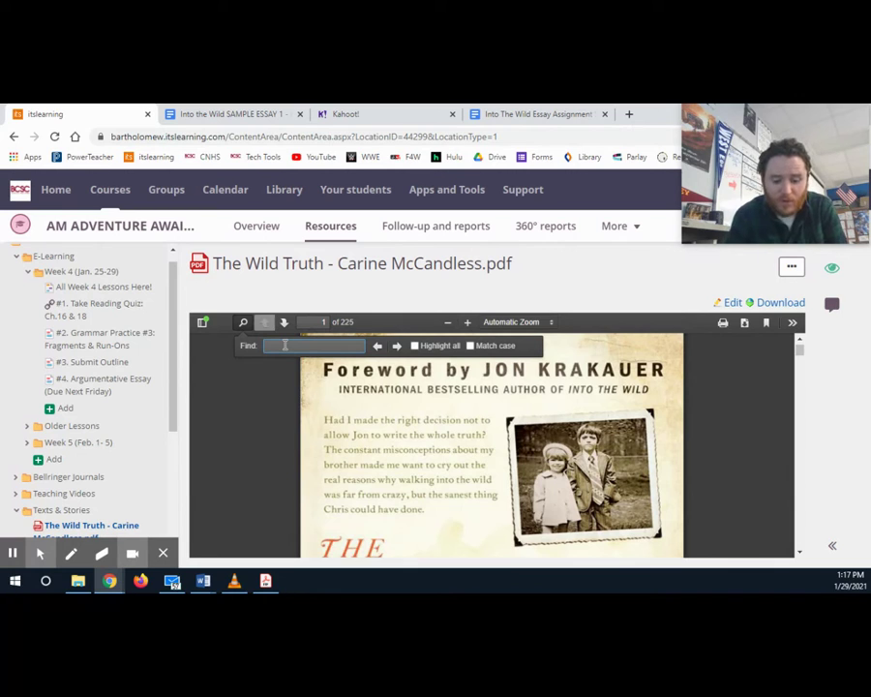
text(abuse)
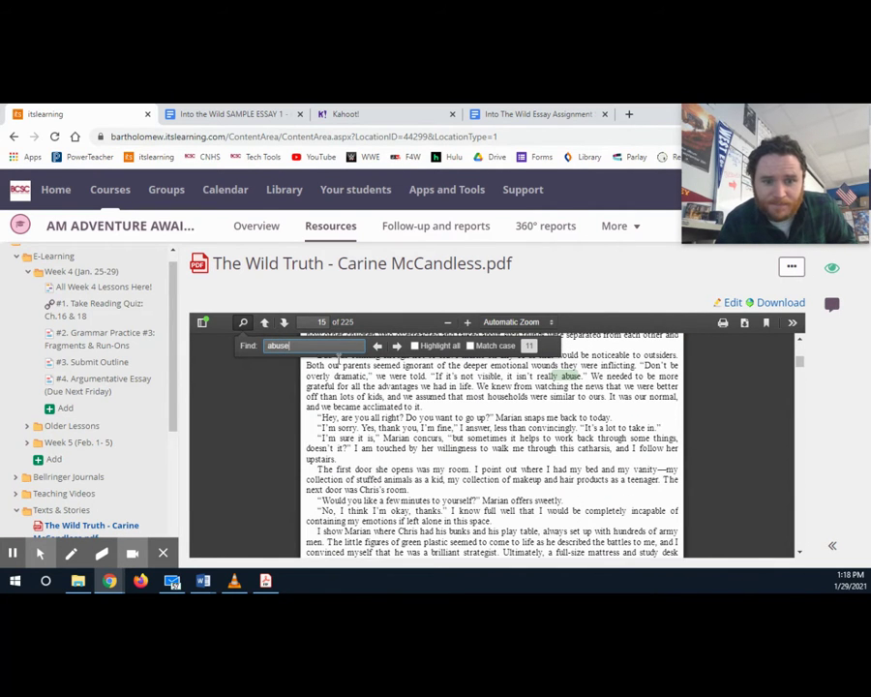
click(397, 346)
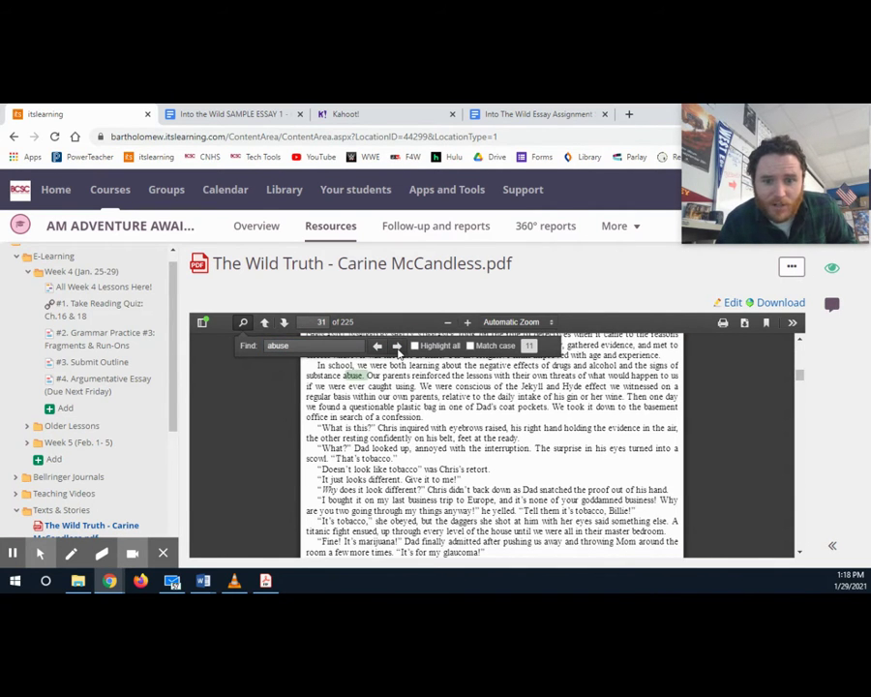
click(396, 346)
Step: Return to the sample essay and highlight the introduction's opening sentence about 1992
click(511, 113)
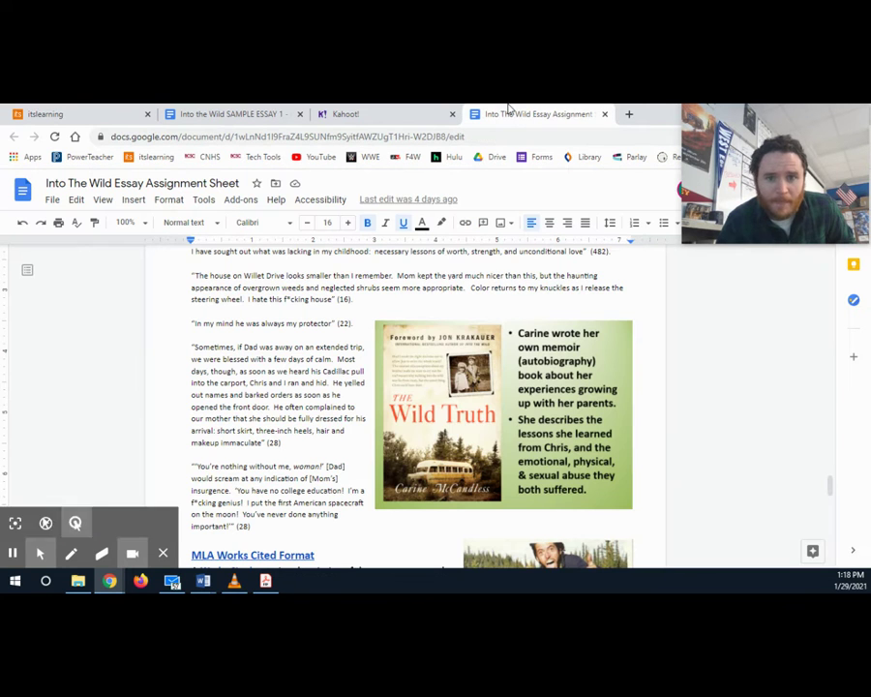
scroll(362, 422, up, 3)
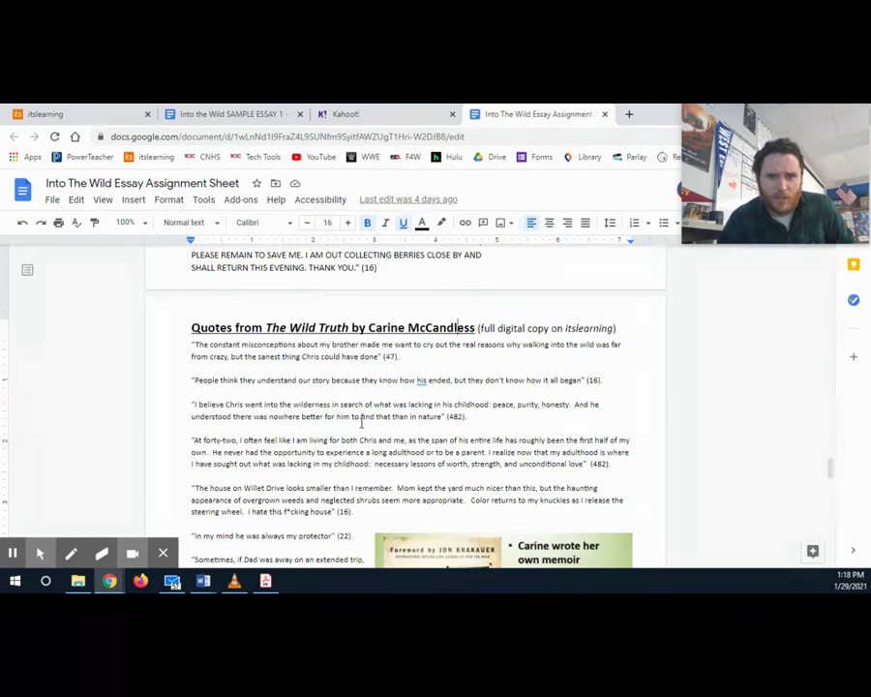
click(253, 113)
click(294, 355)
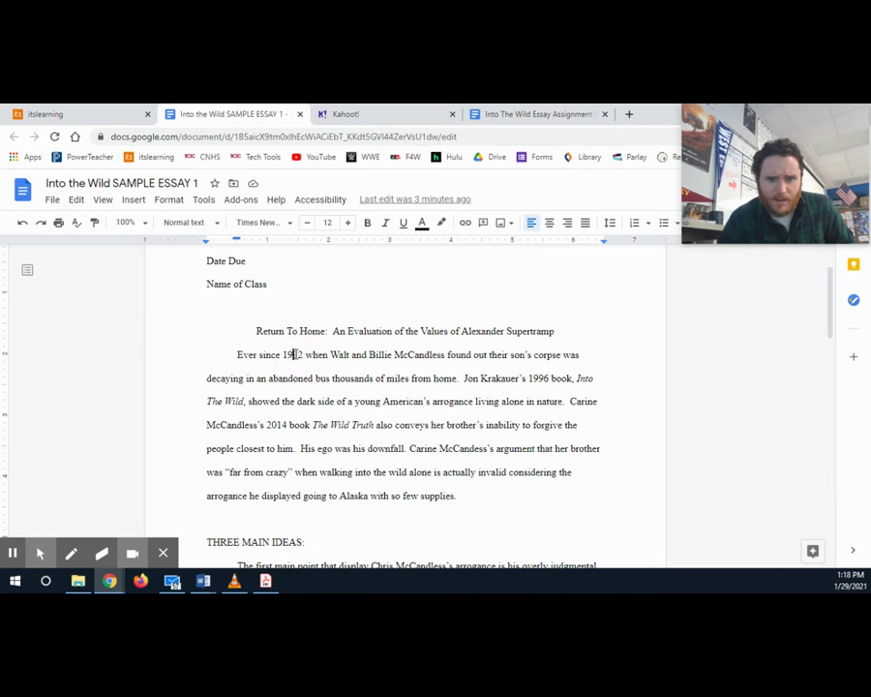
drag(236, 356, 451, 379)
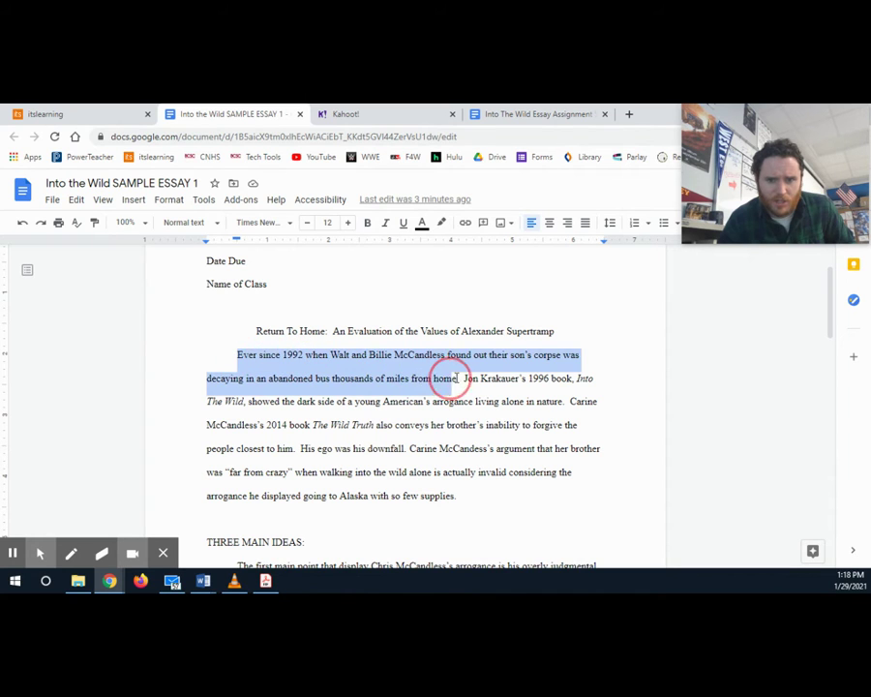
click(461, 377)
Step: Highlight the Krakauer 1996 book sentence, The Wild Truth title, and 'His ego was his downfall'
drag(526, 382, 564, 400)
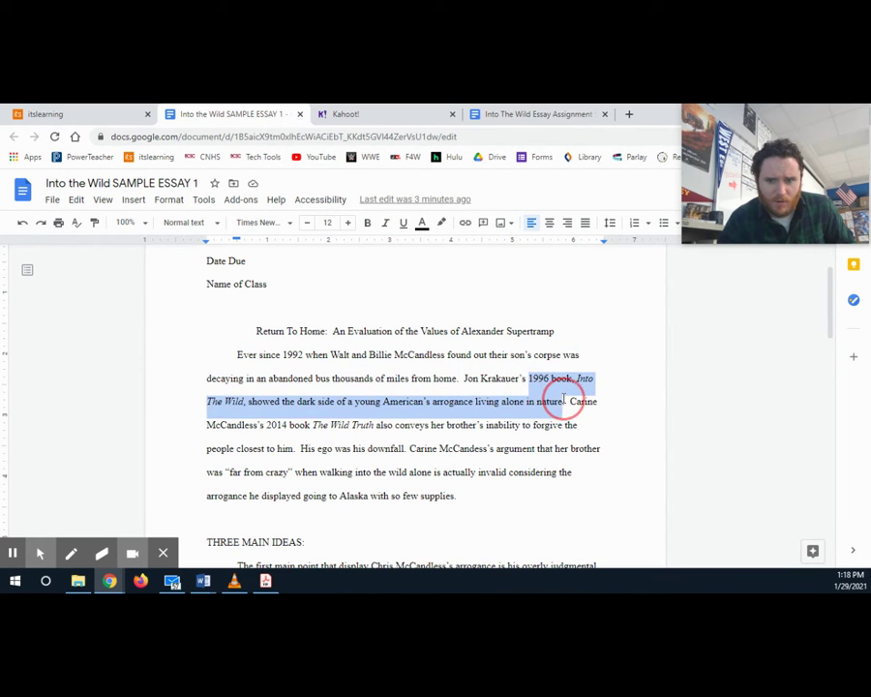
click(560, 399)
click(362, 426)
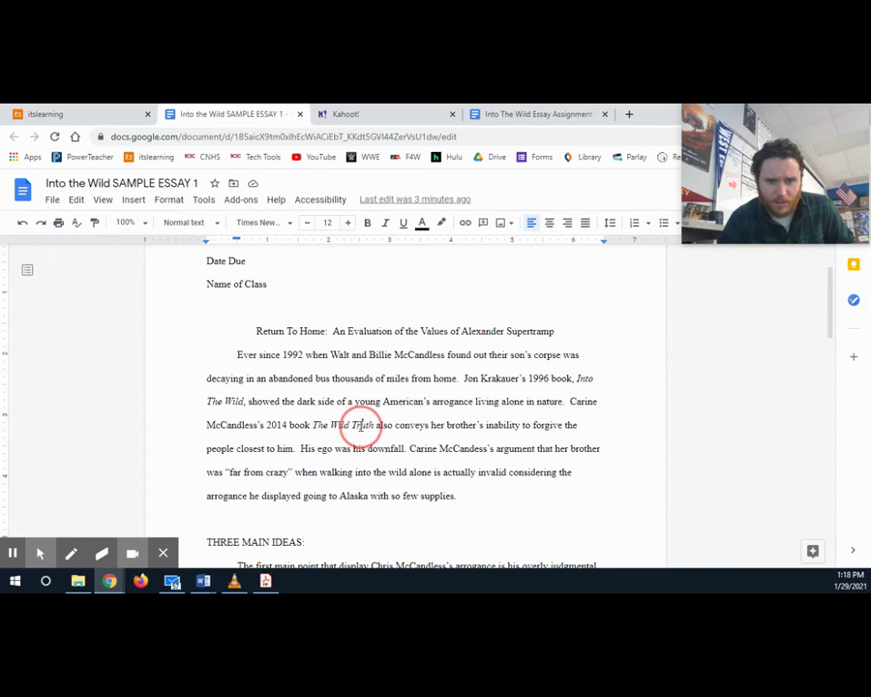
scroll(358, 426, up, 2)
scroll(547, 482, down, 4)
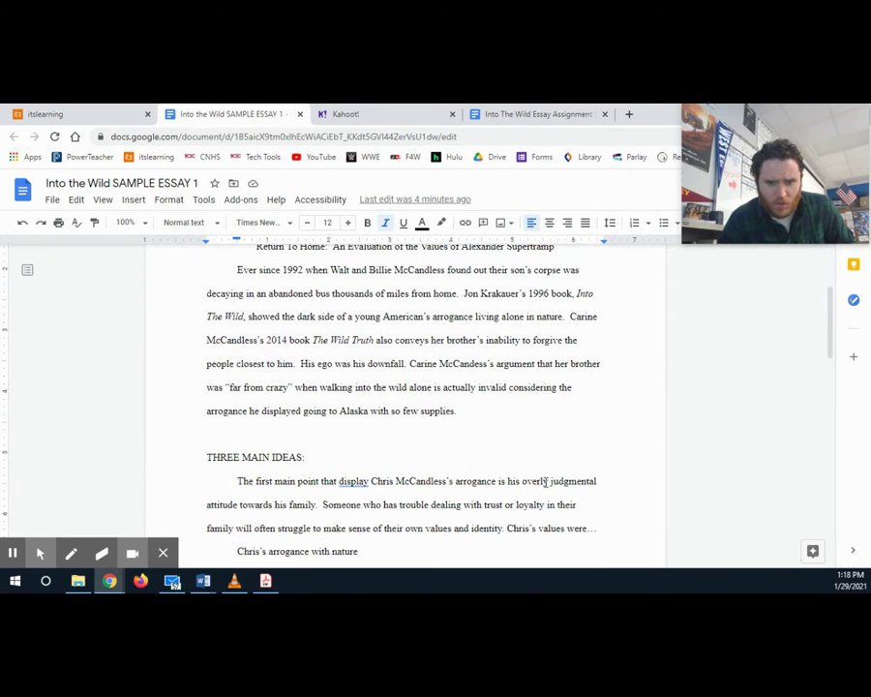
drag(302, 365, 502, 410)
click(406, 364)
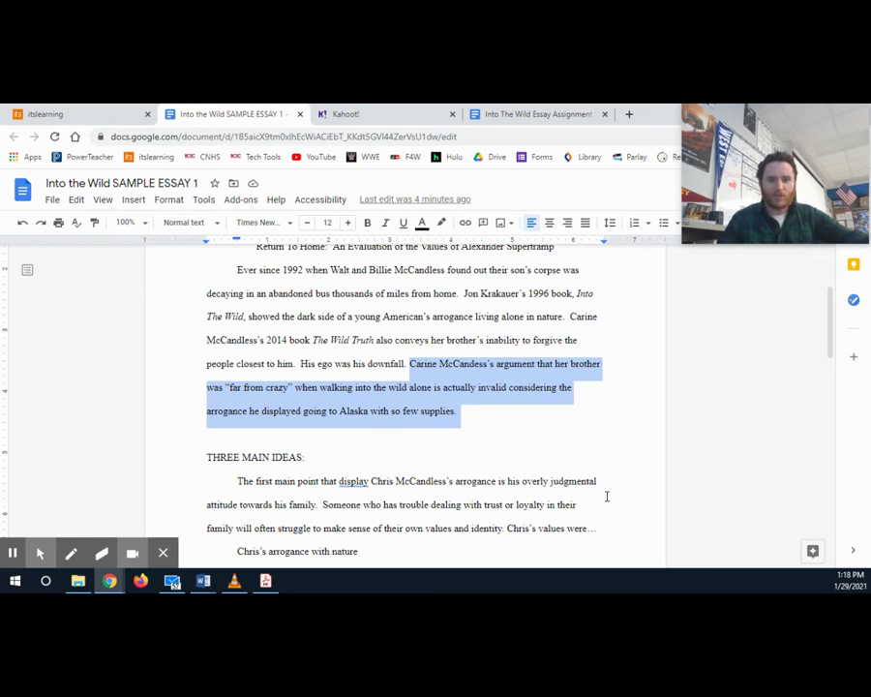
Step: Highlight 'display', 'family' and 'arrogance with nature' in the essay's three main ideas
scroll(434, 406, down, 3)
double_click(352, 310)
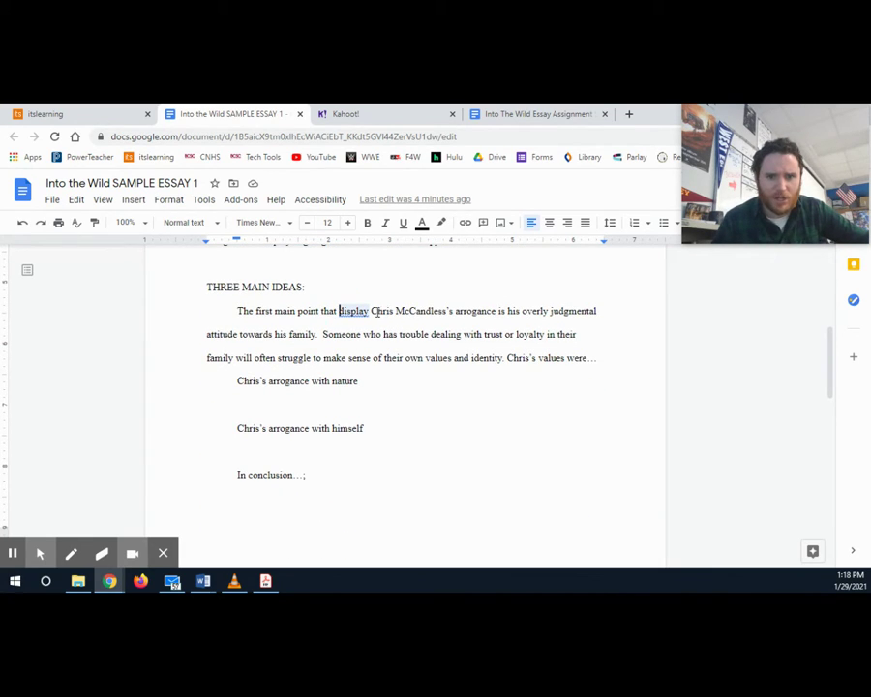
drag(284, 335, 323, 335)
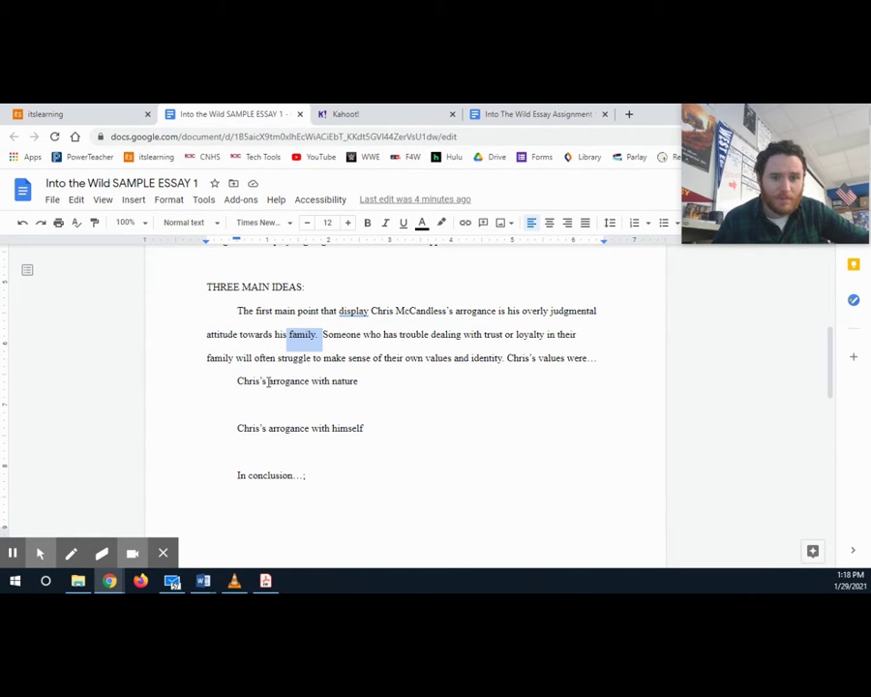
drag(268, 381, 361, 380)
Step: End the 'arrogance with nature' and 'arrogance with himself' lines with '...', then return to the assignment sheet
click(361, 381)
text(...)
key(Down)
key(Down)
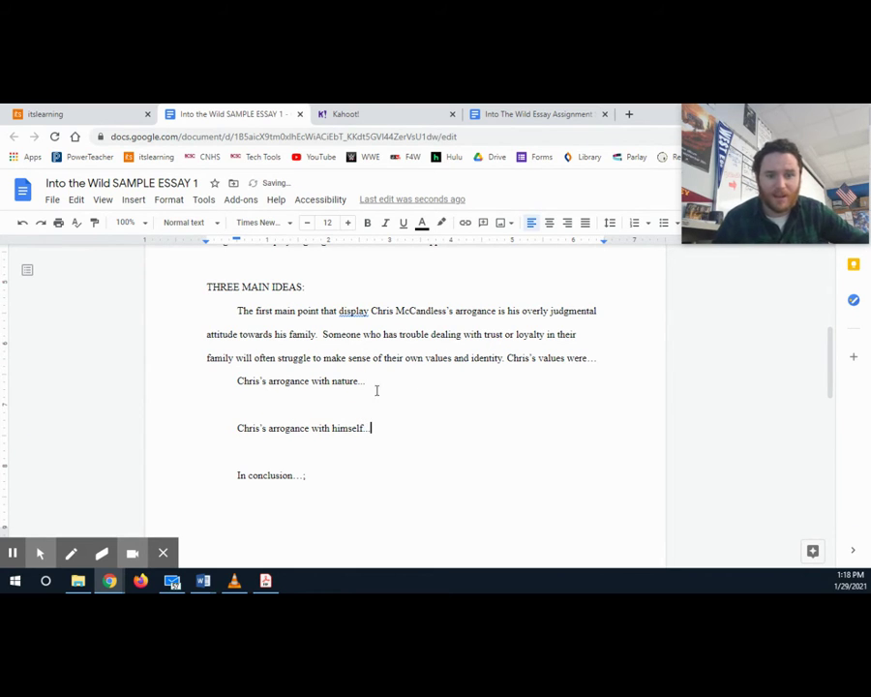
text(...)
drag(376, 390, 377, 454)
click(378, 458)
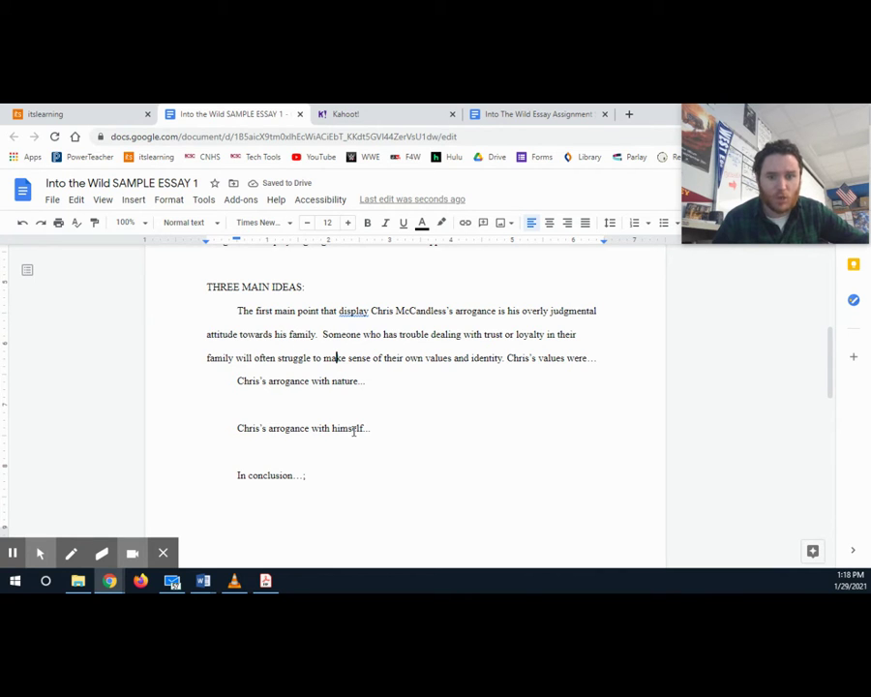
click(542, 113)
Step: Highlight '.com', 'commercial' and 'less credible or trustworthy', then point out the .org and .edu suffixes
scroll(503, 440, up, 10)
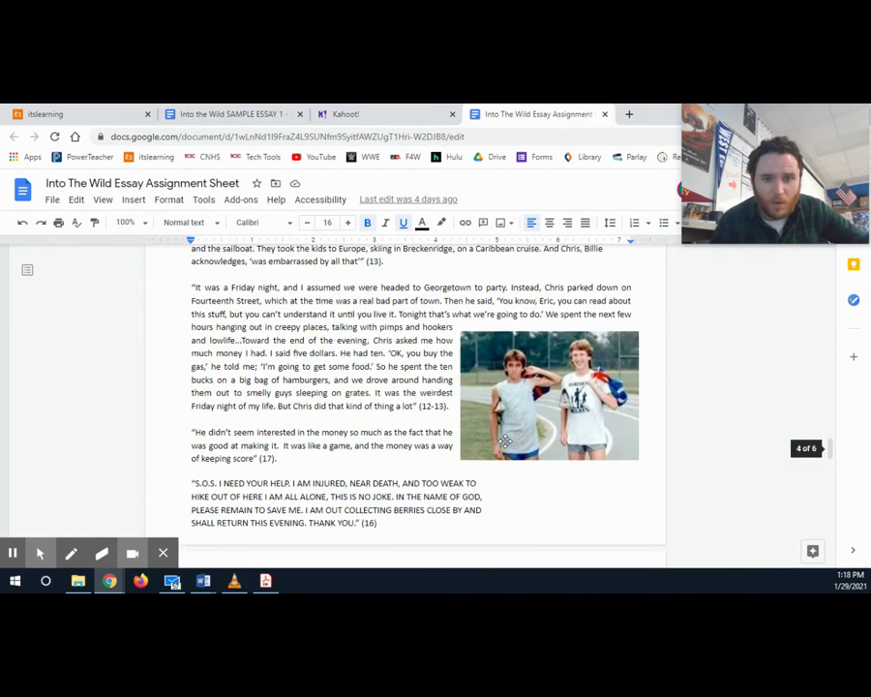
scroll(505, 441, up, 1)
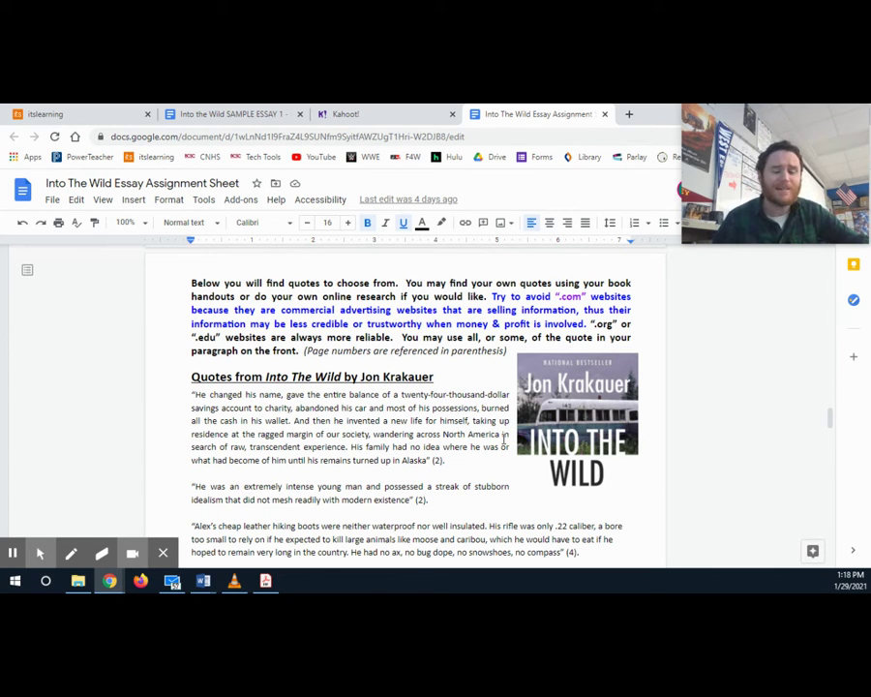
scroll(504, 440, down, 2)
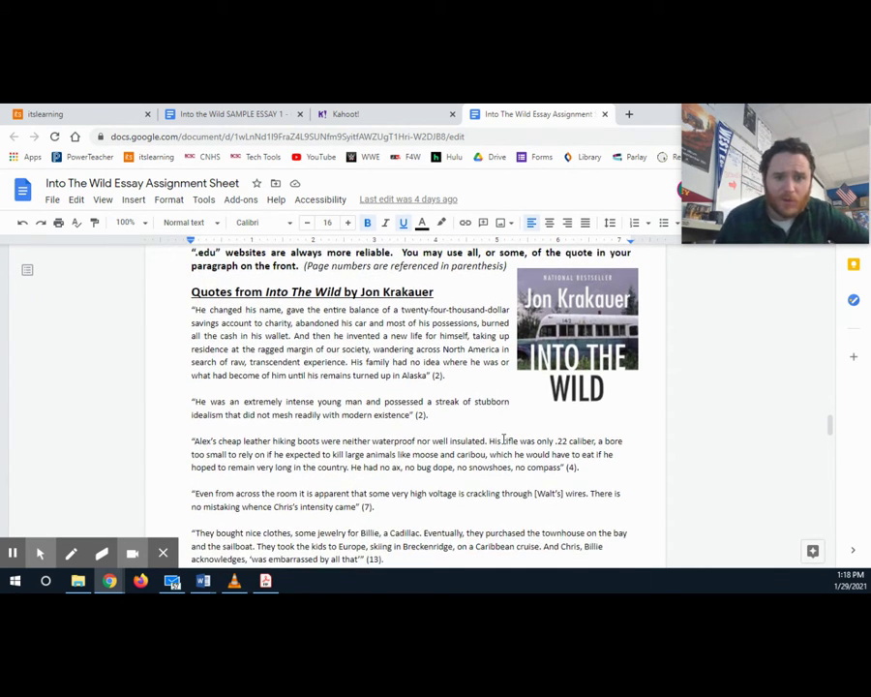
scroll(503, 440, up, 2)
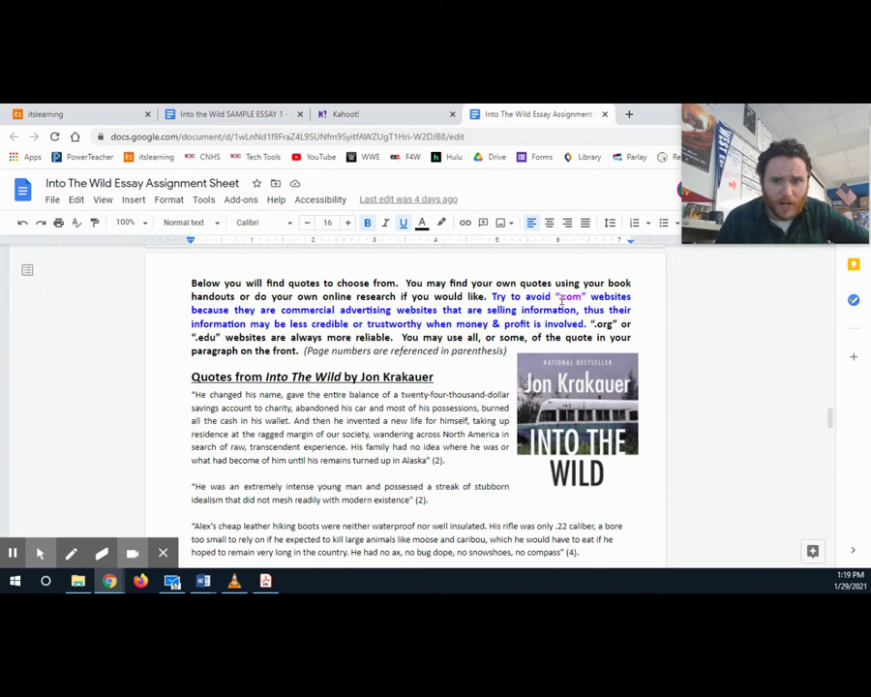
mouse_move(557, 297)
mouse_down()
mouse_move(586, 298)
mouse_move(561, 305)
mouse_up()
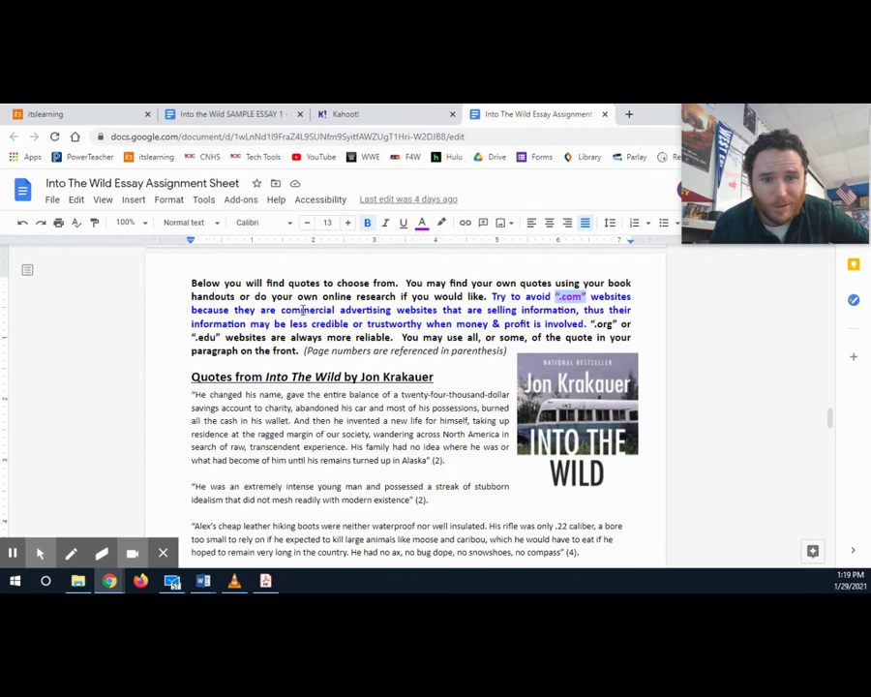
double_click(305, 310)
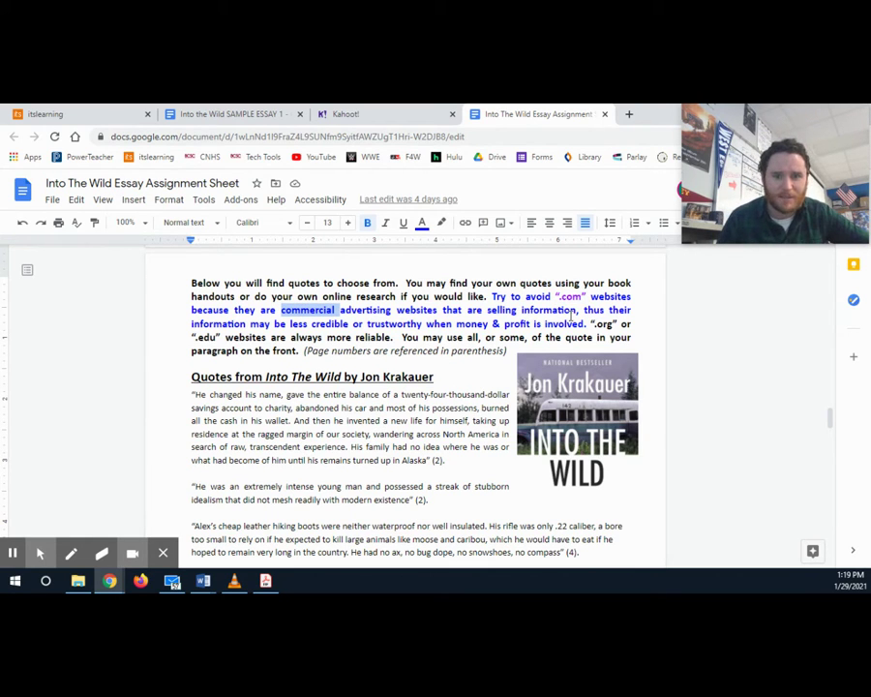
drag(287, 325, 424, 326)
click(426, 326)
click(604, 326)
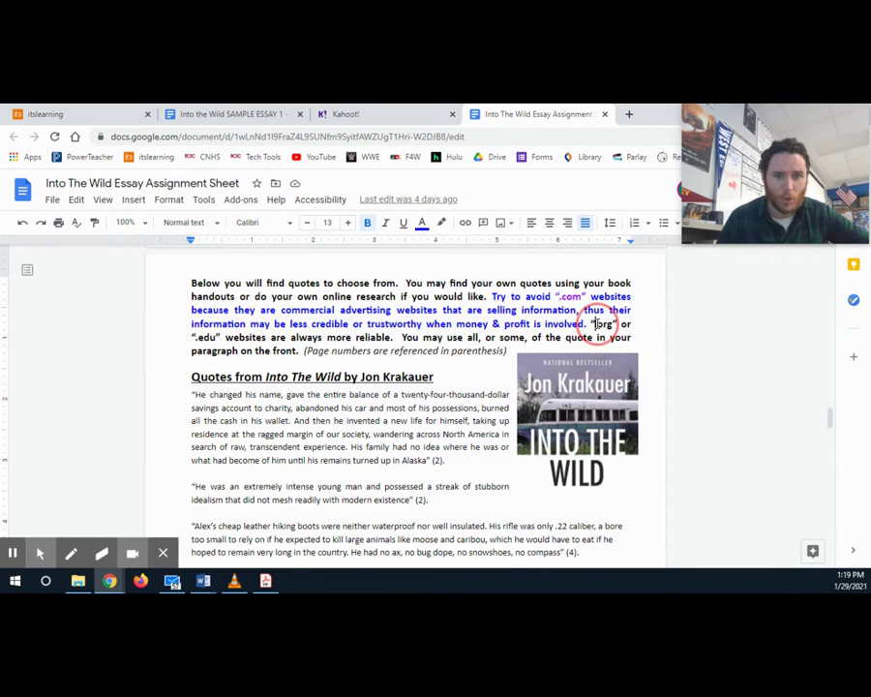
click(202, 334)
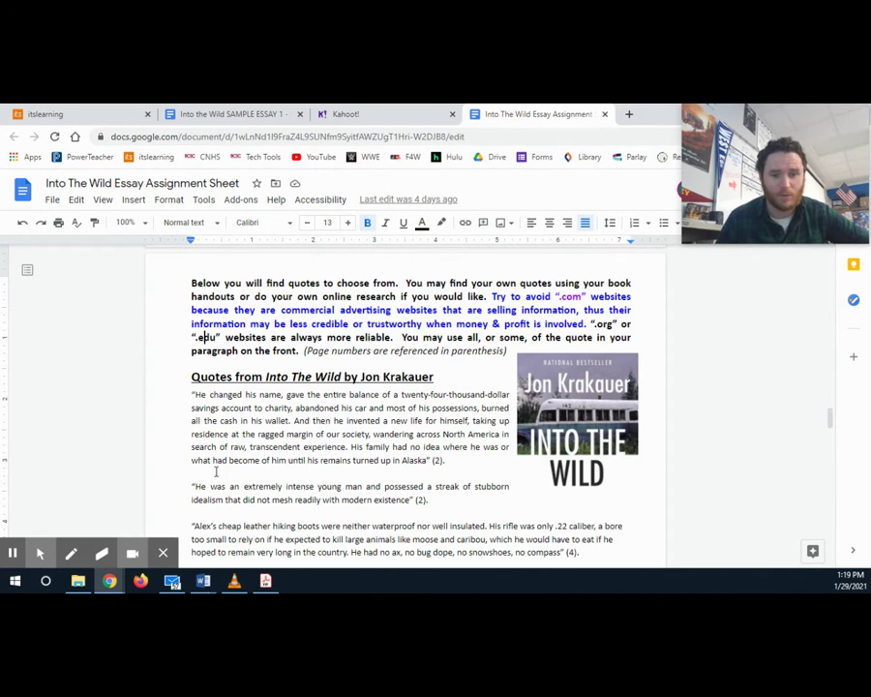
Step: Copy the sentence 'He had no ax, no bug dope, no snowshoes, no compass' from the boots quote
scroll(241, 476, down, 1)
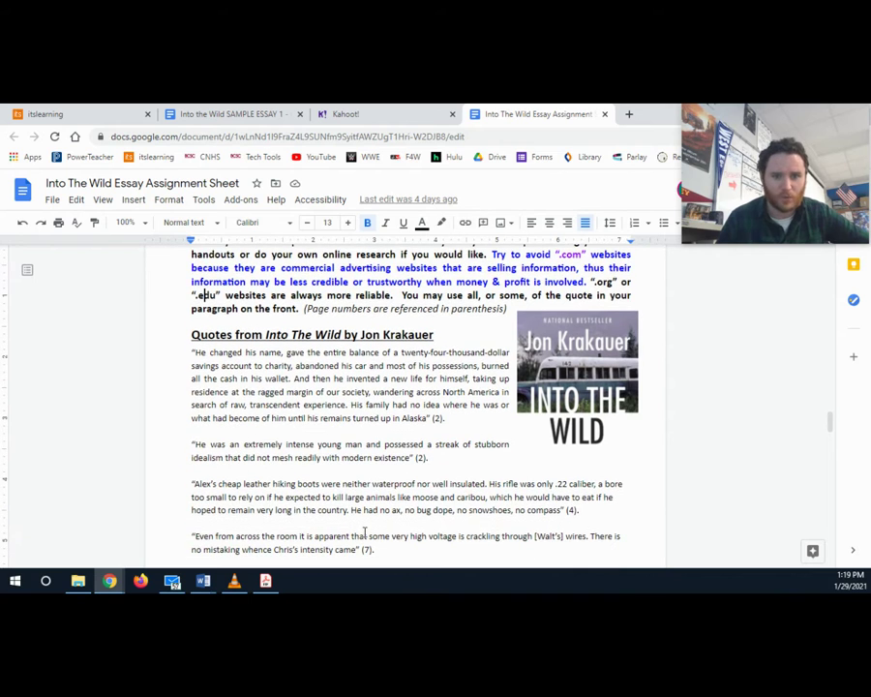
scroll(364, 534, down, 3)
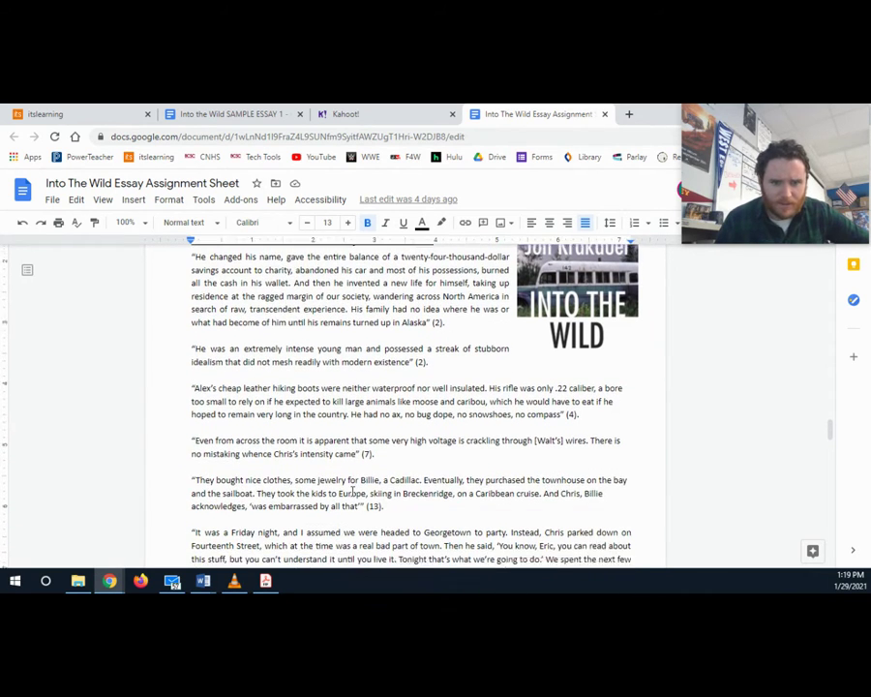
scroll(352, 492, down, 1)
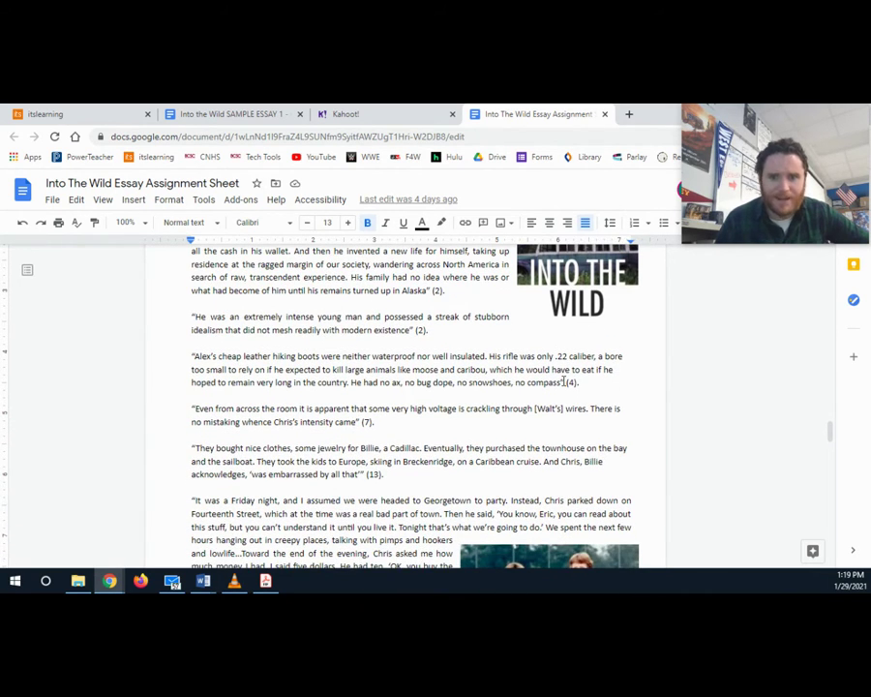
drag(564, 381, 489, 354)
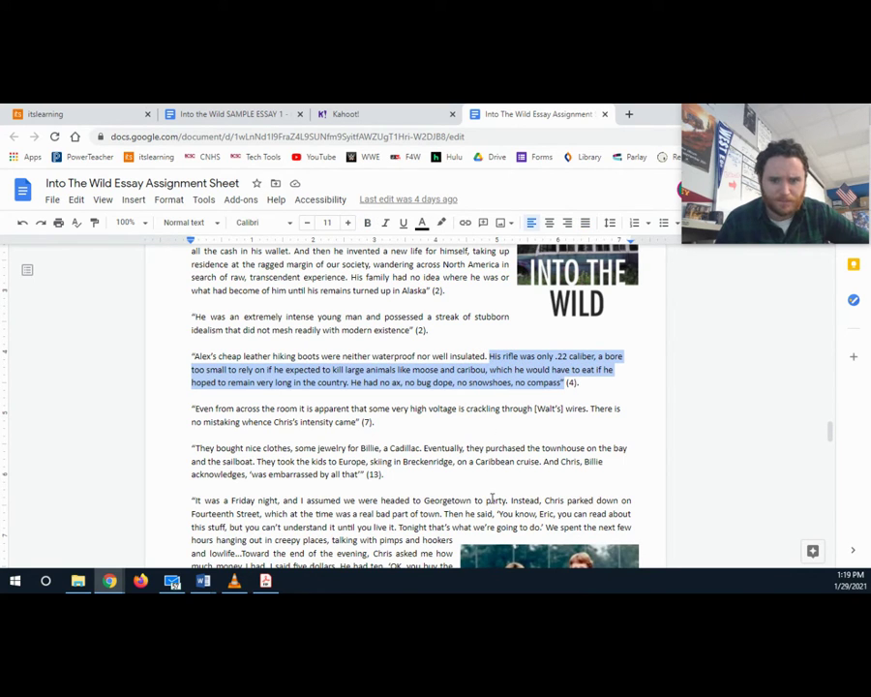
click(430, 356)
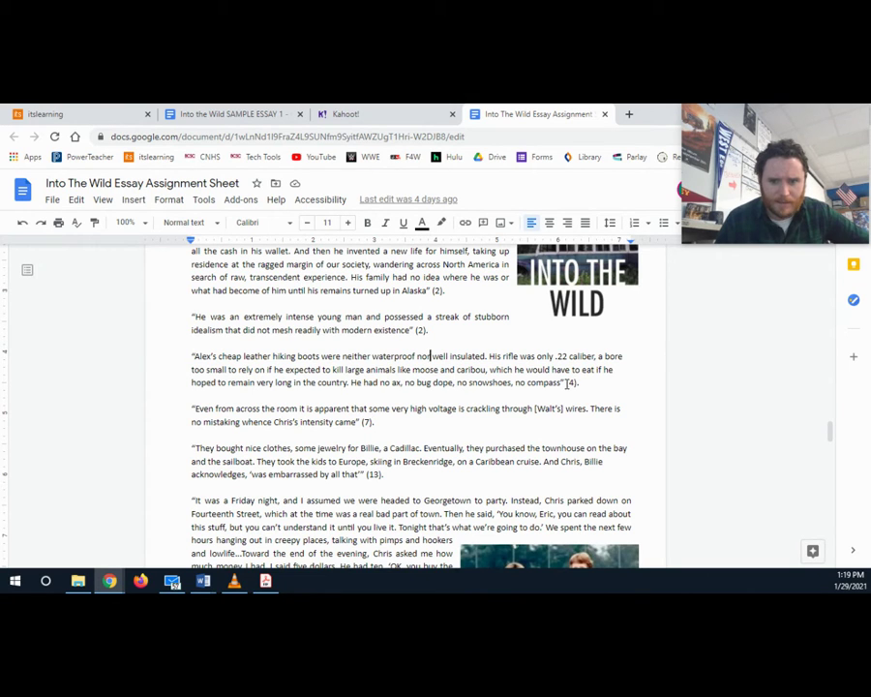
drag(568, 383, 351, 382)
right_click(371, 382)
click(436, 239)
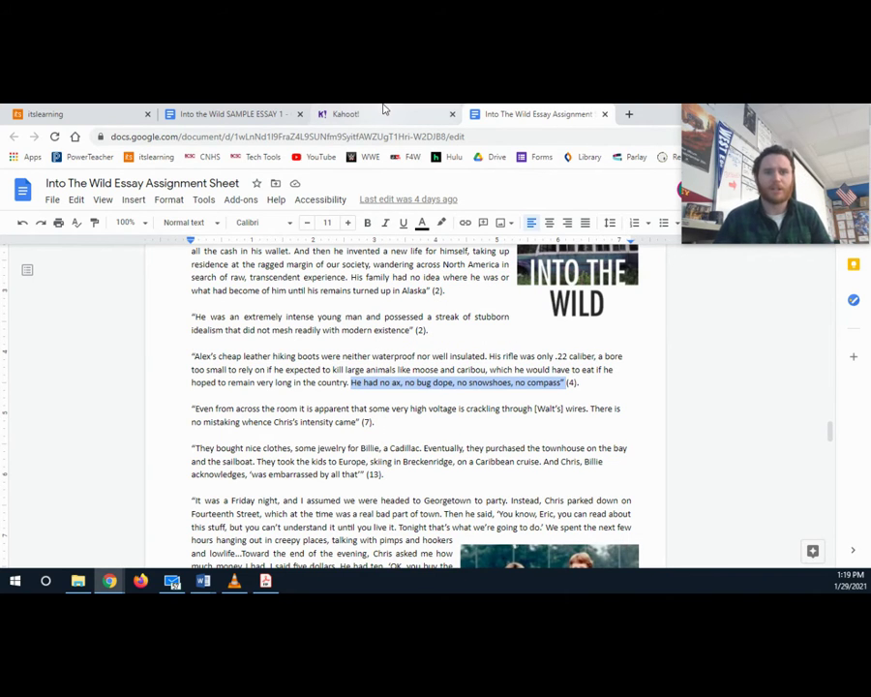
Step: In the sample essay, highlight the 'Chris's arrogance with nature' line and the word 'first'
click(233, 114)
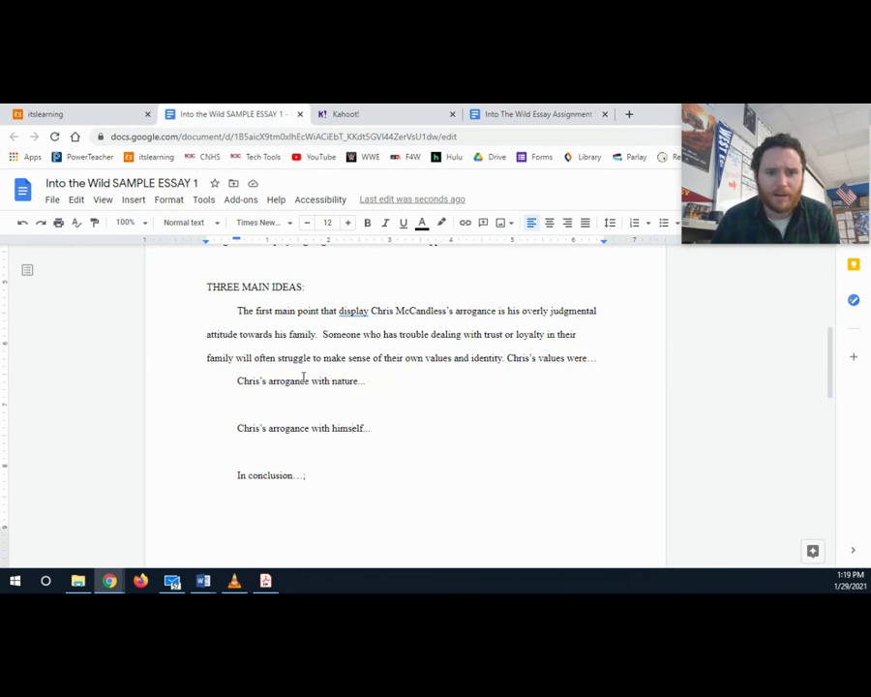
click(402, 381)
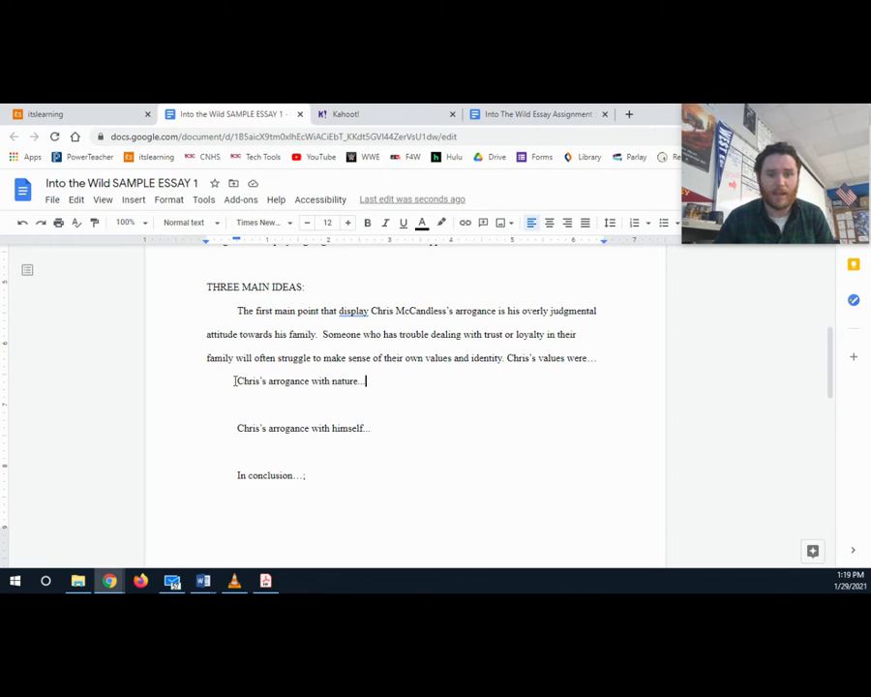
drag(237, 382, 354, 382)
click(350, 380)
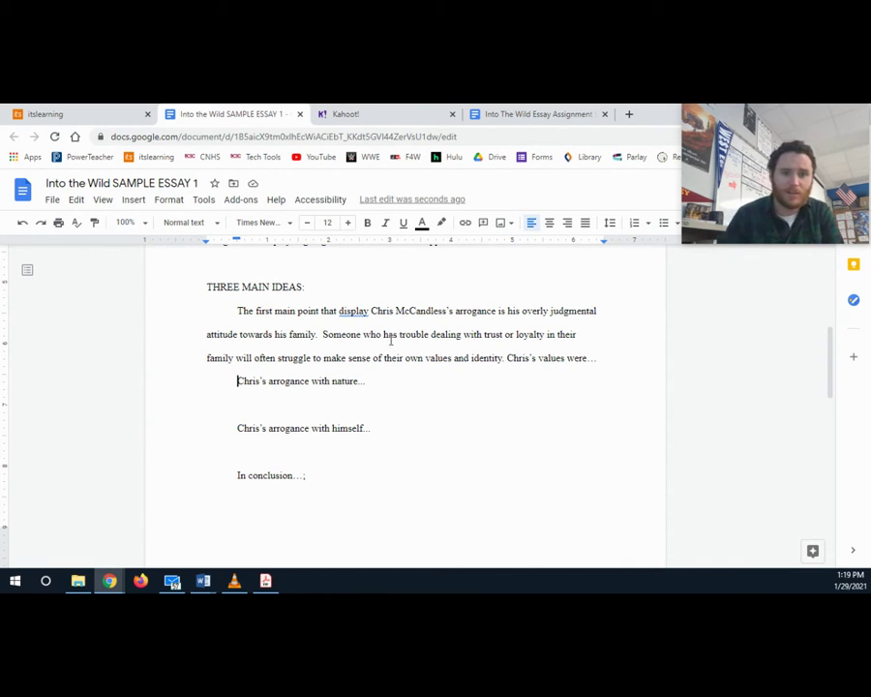
double_click(264, 311)
scroll(329, 348, up, 4)
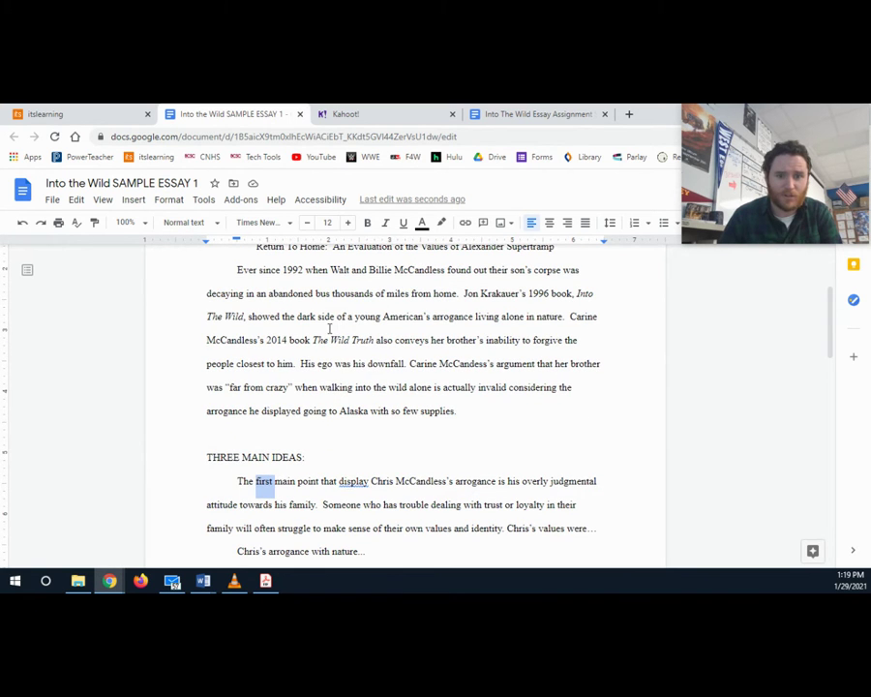
scroll(329, 329, down, 4)
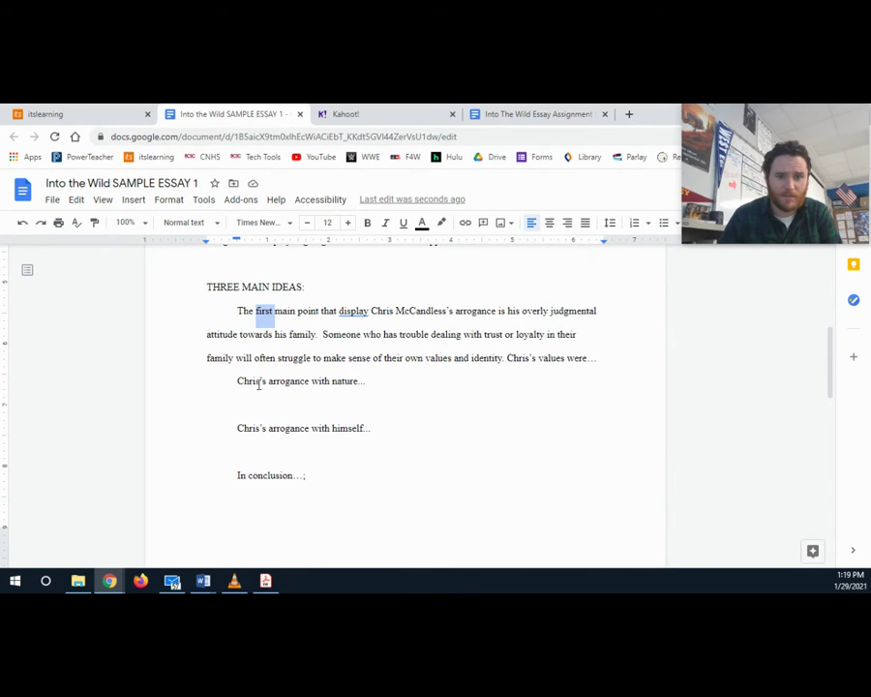
Step: Start the nature idea with 'Secondly,' and add sentences about rides to Alaska and the last man who saw Chris
click(239, 382)
text(Secondly,)
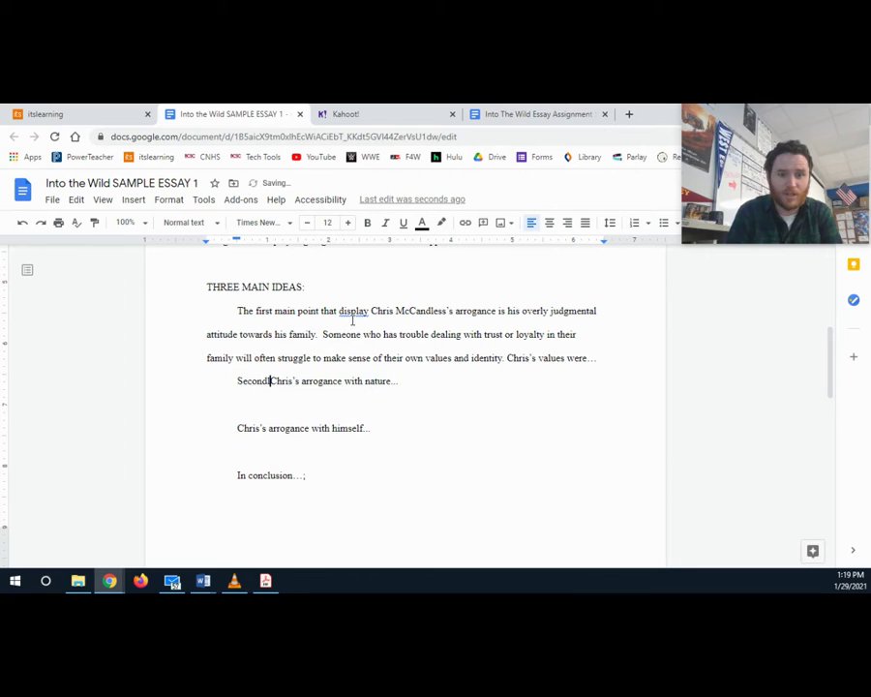
click(440, 381)
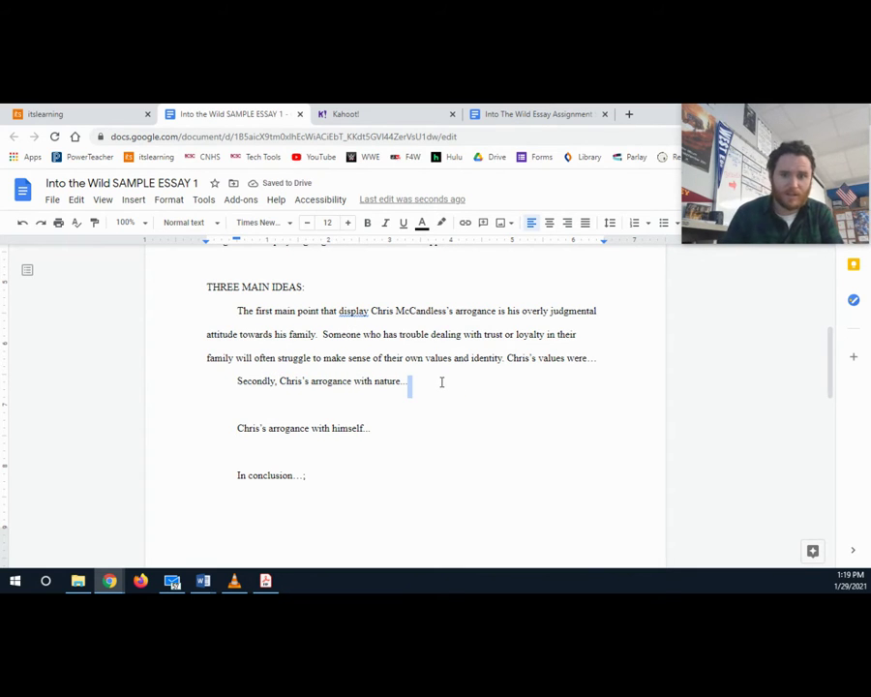
key(Delete)
text(was)
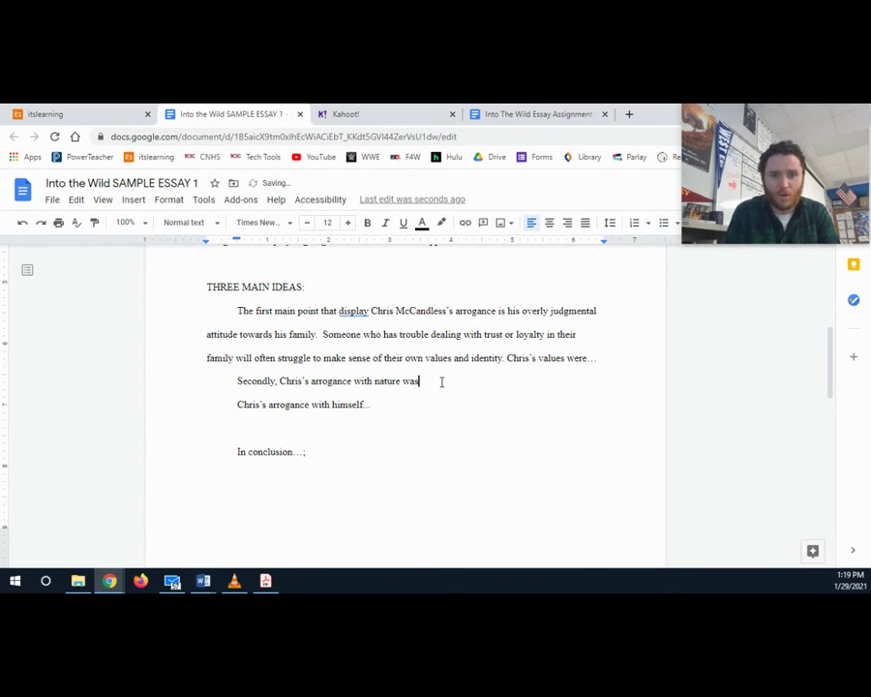
text( witnesse)
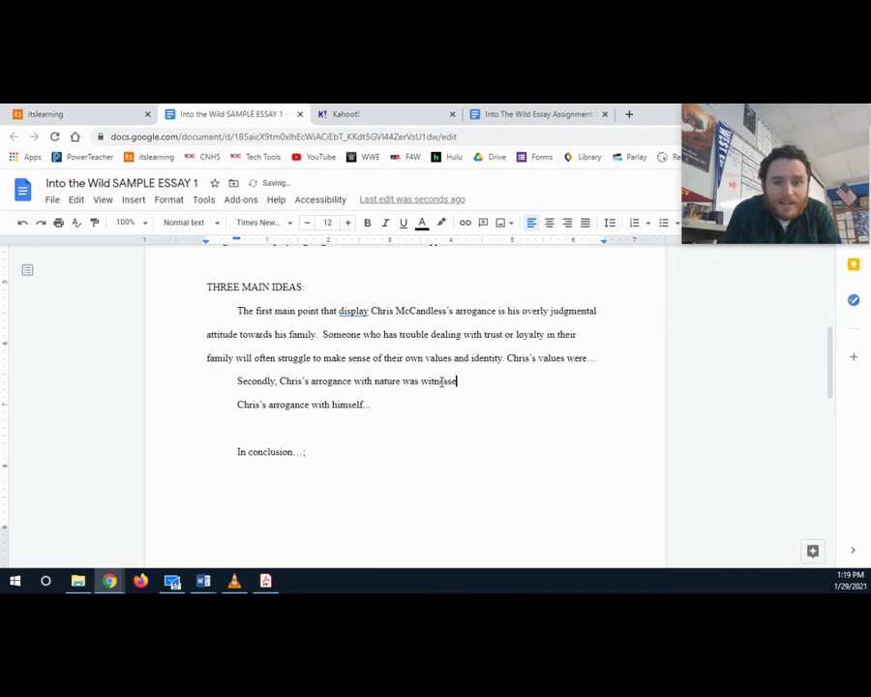
text(d by the var)
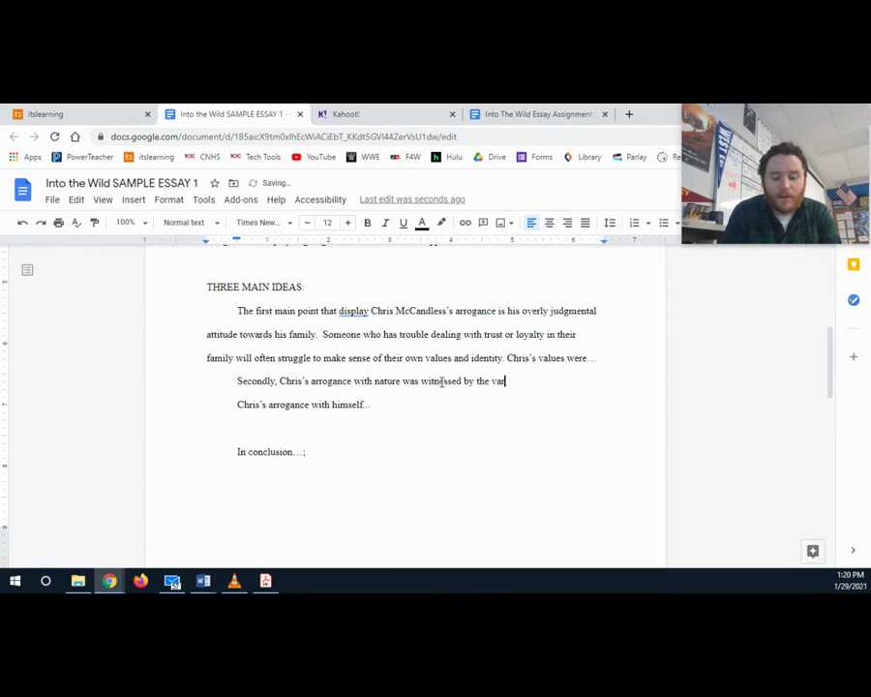
text(ious people who)
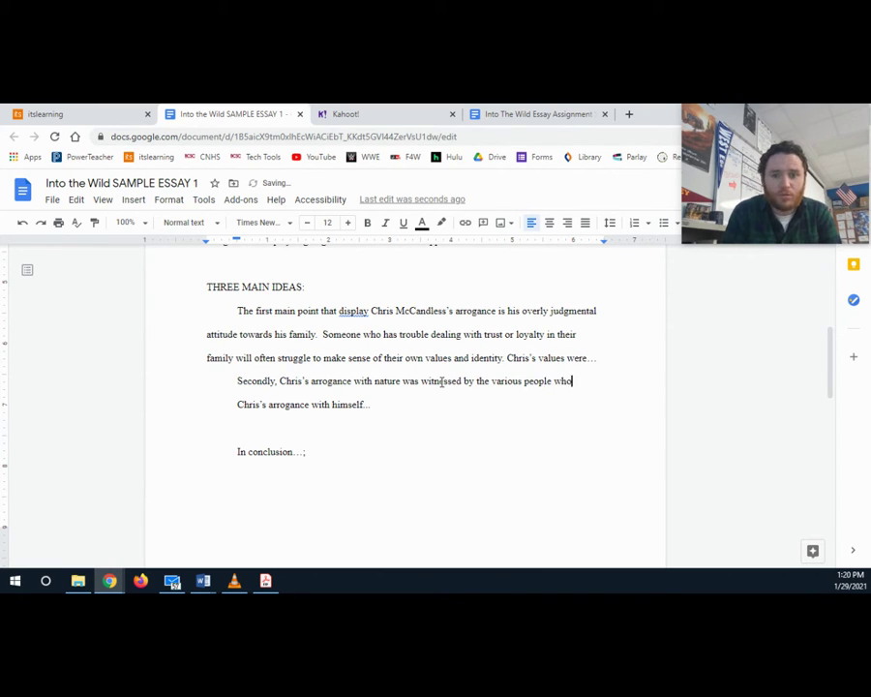
text( gave him a ride an)
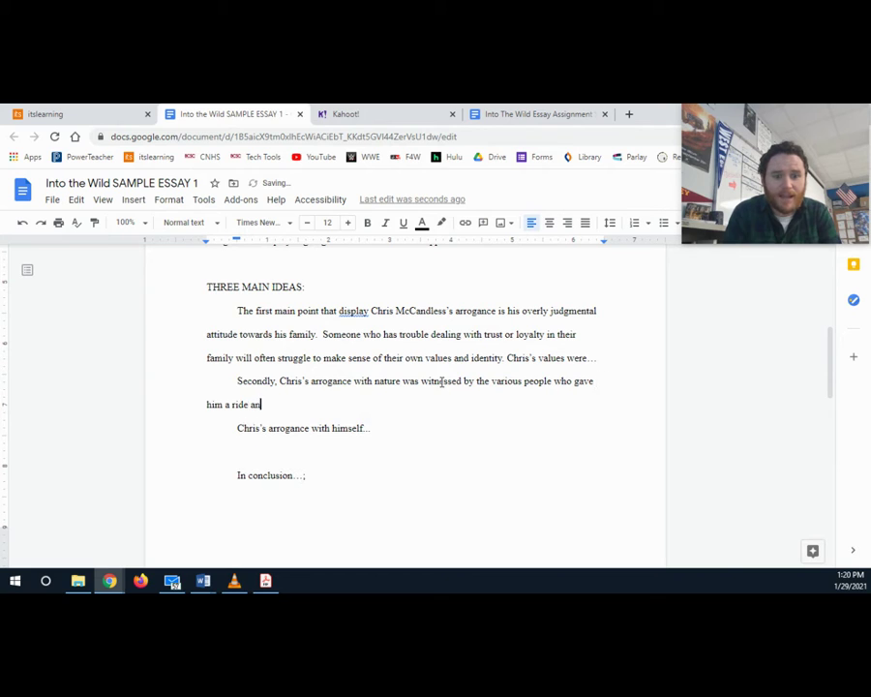
text(d helped him )
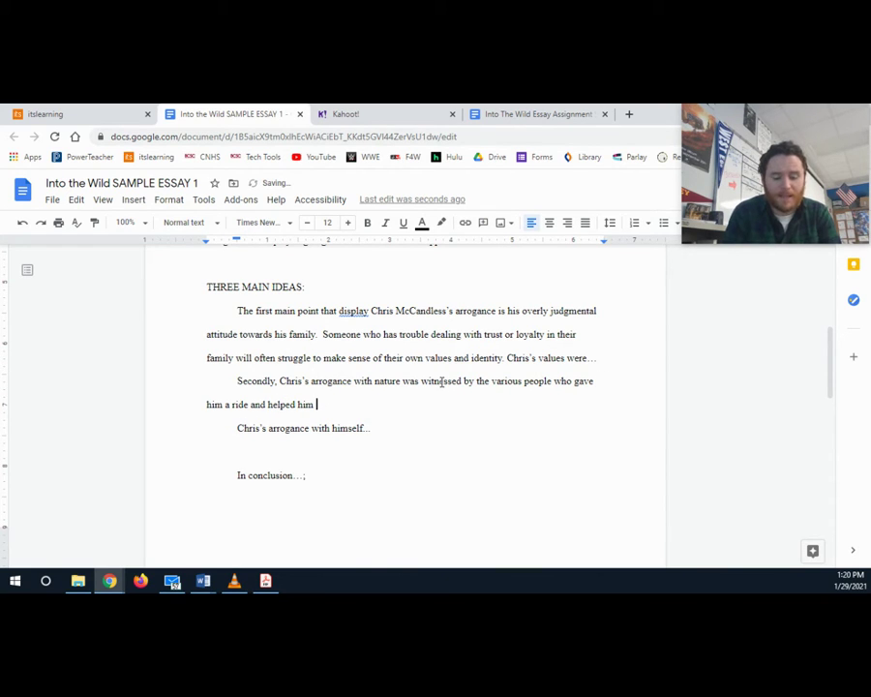
text(get to Alaska)
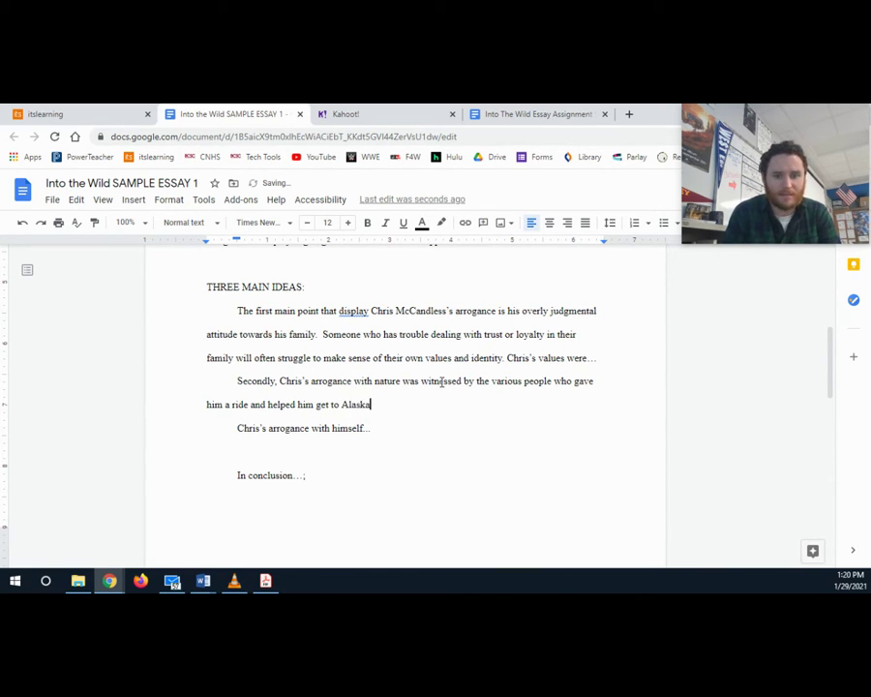
text(.  One)
key(BackSpace)
key(BackSpace)
key(BackSpace)
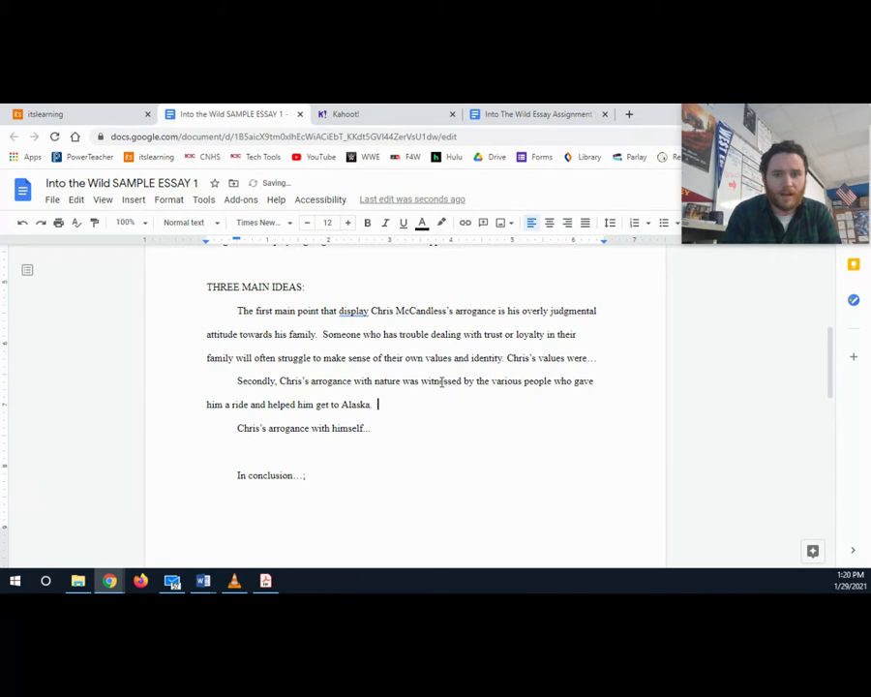
text(The last man t)
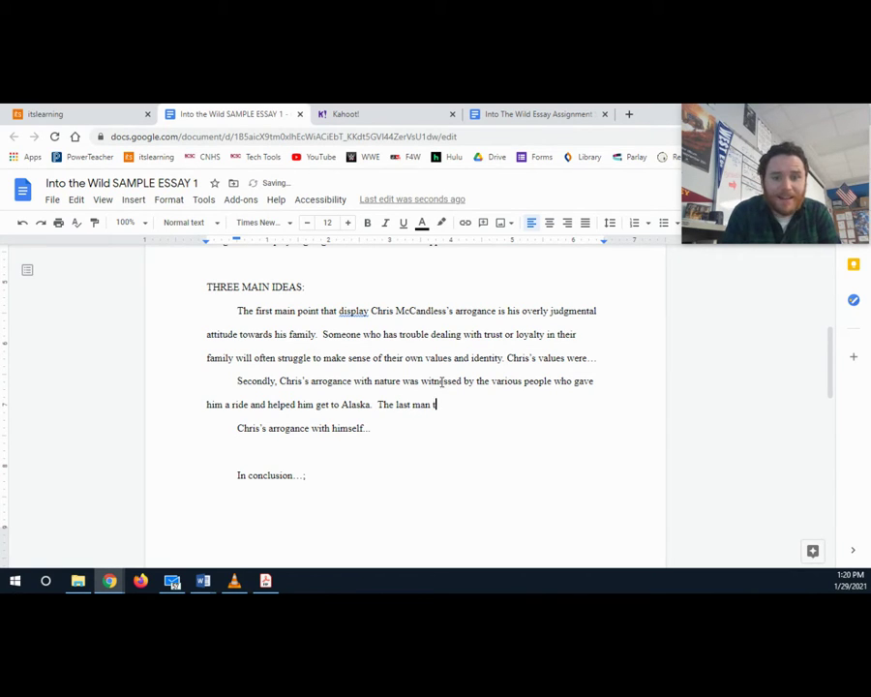
text(hat saw Chris al)
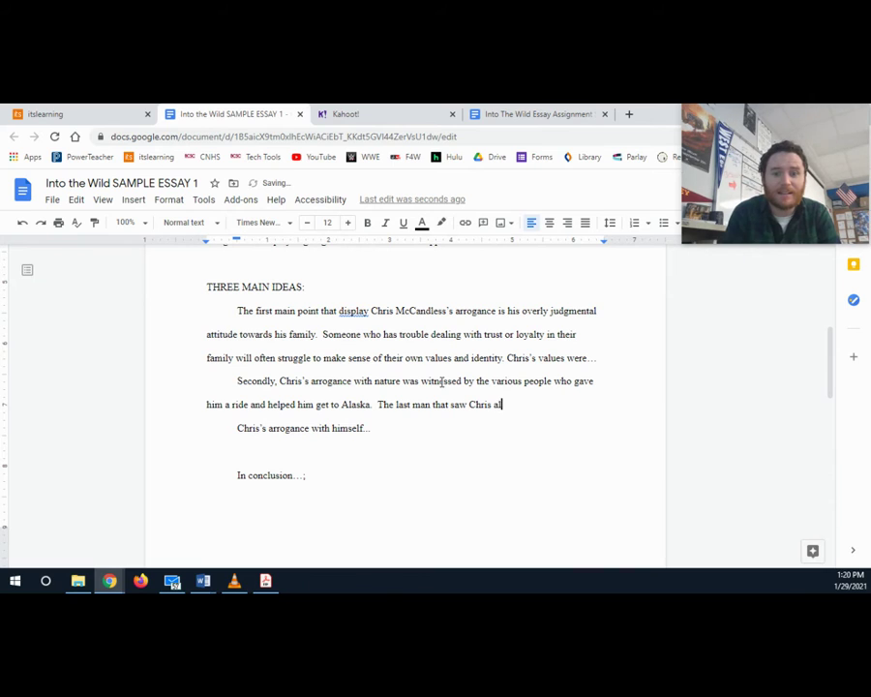
text(ive was)
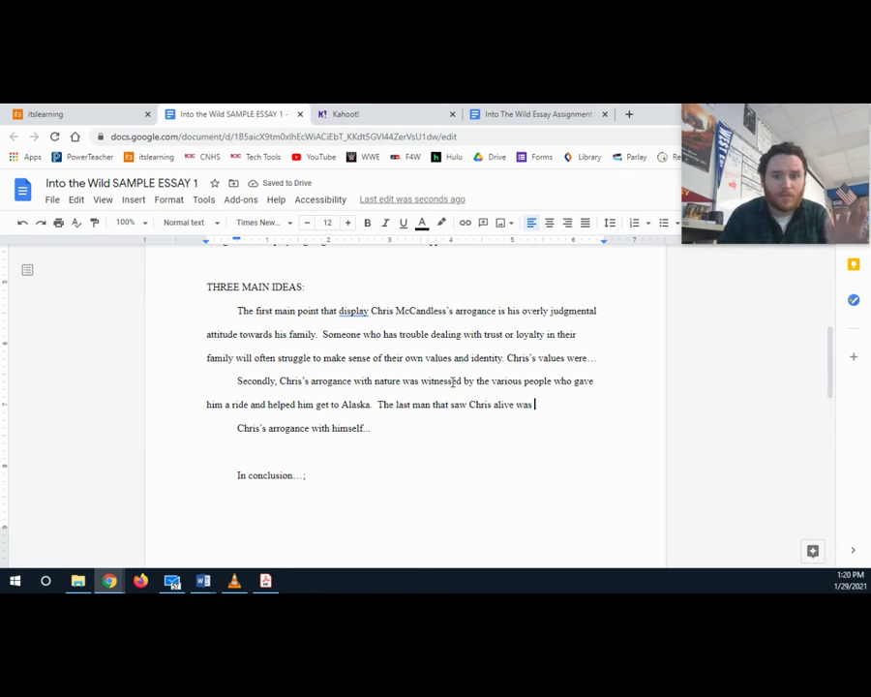
Step: Insert 'McCandless' after 'Chris' in the sentence about the last man who saw him alive
double_click(481, 405)
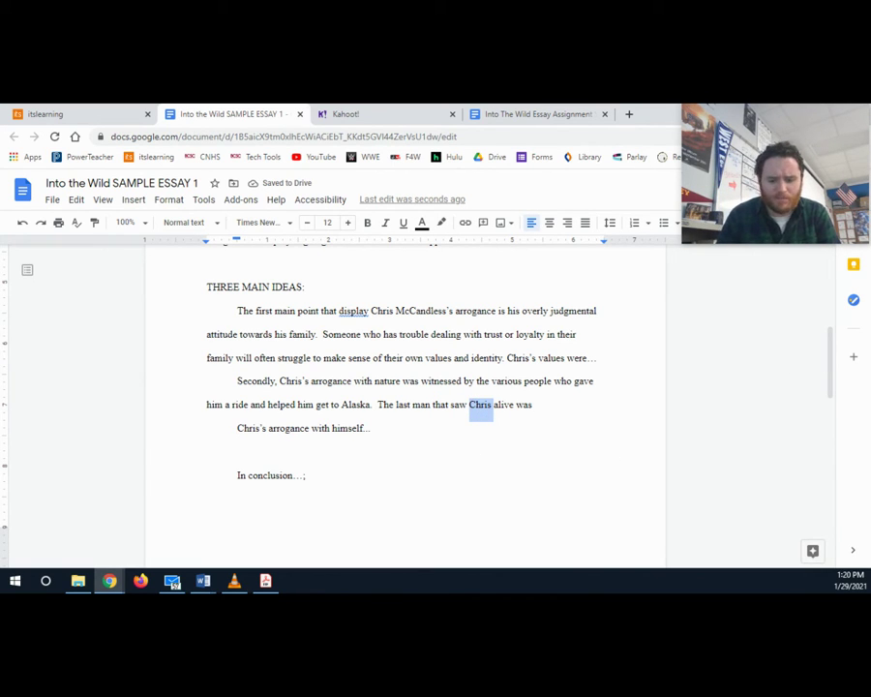
click(495, 405)
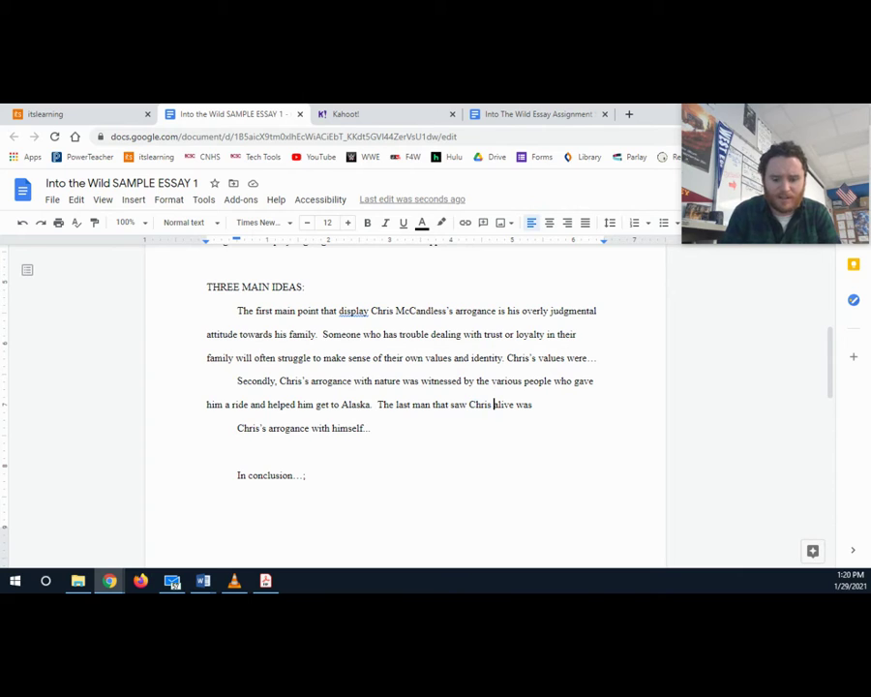
text(McCandless)
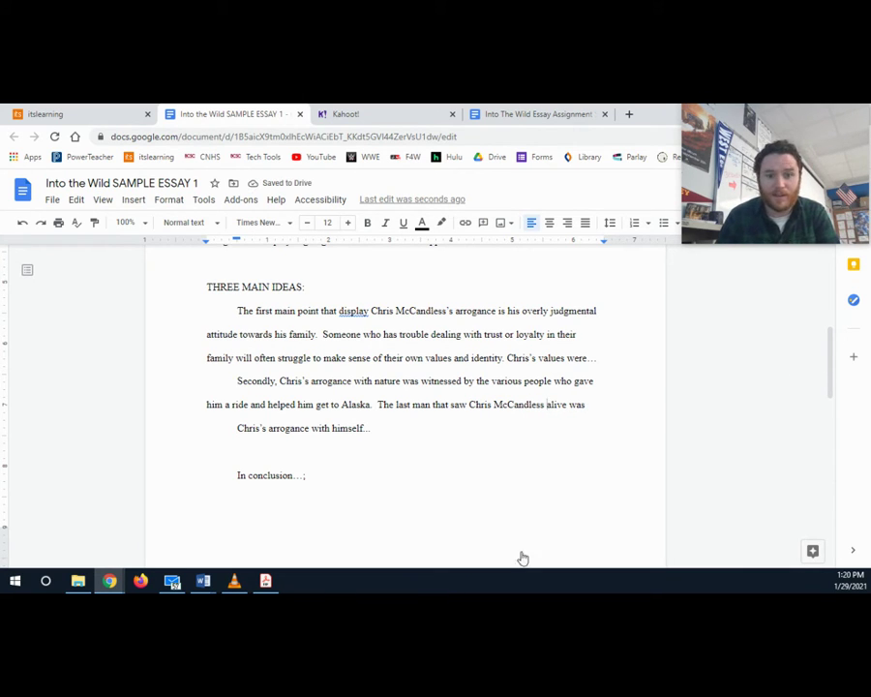
click(587, 407)
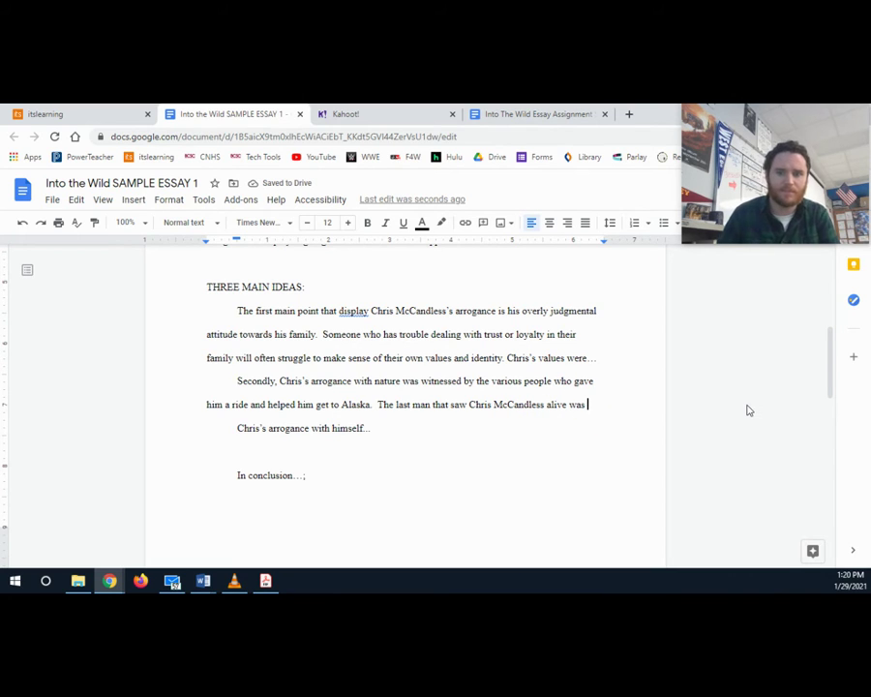
double_click(520, 405)
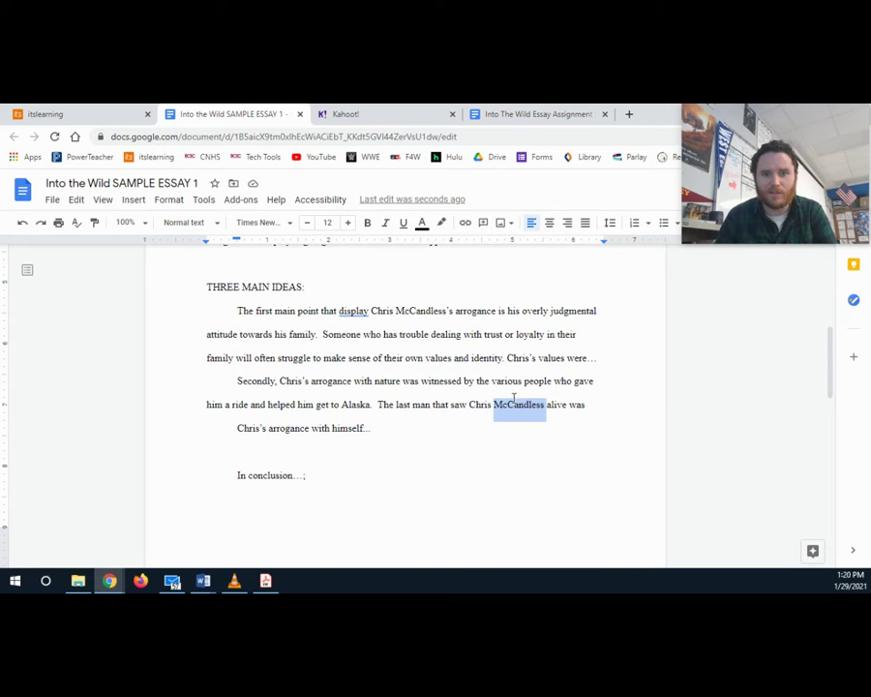
Step: Check the McCandless spelling against the introduction, then return to the end of the unfinished sentence
scroll(489, 366, up, 3)
double_click(422, 318)
scroll(521, 383, down, 4)
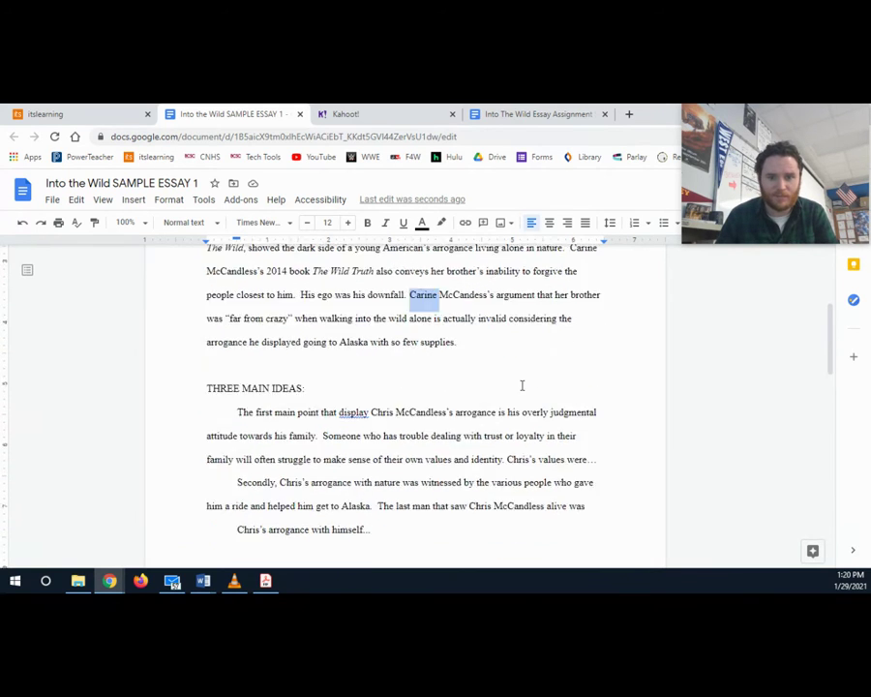
click(469, 362)
drag(470, 362, 543, 368)
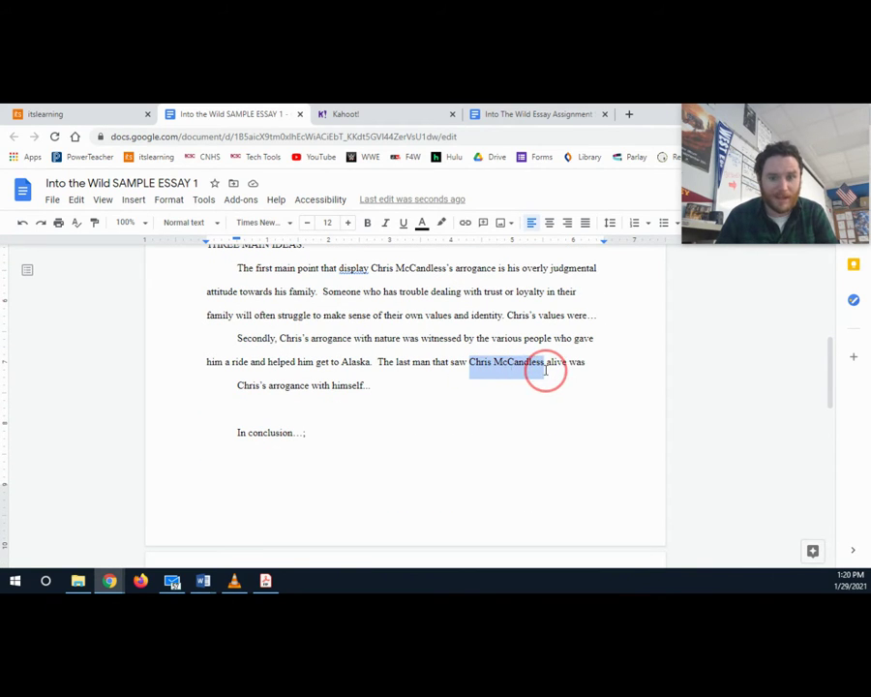
click(544, 367)
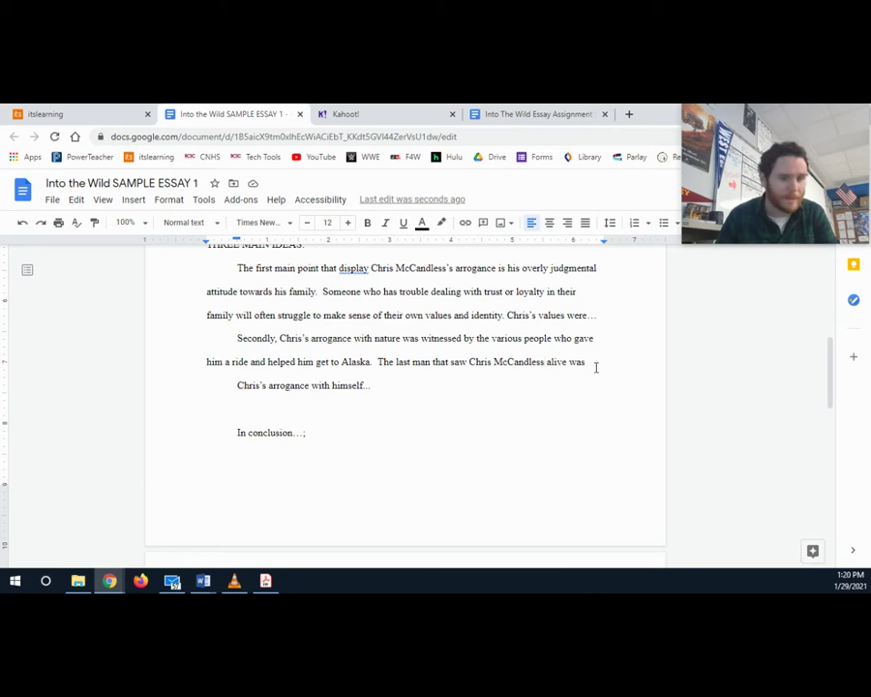
click(596, 367)
Step: Extend the second body paragraph past Chris's ride, food and snow boots with 'author Jon Krakauer noted how significant it was that'
text(Jim )
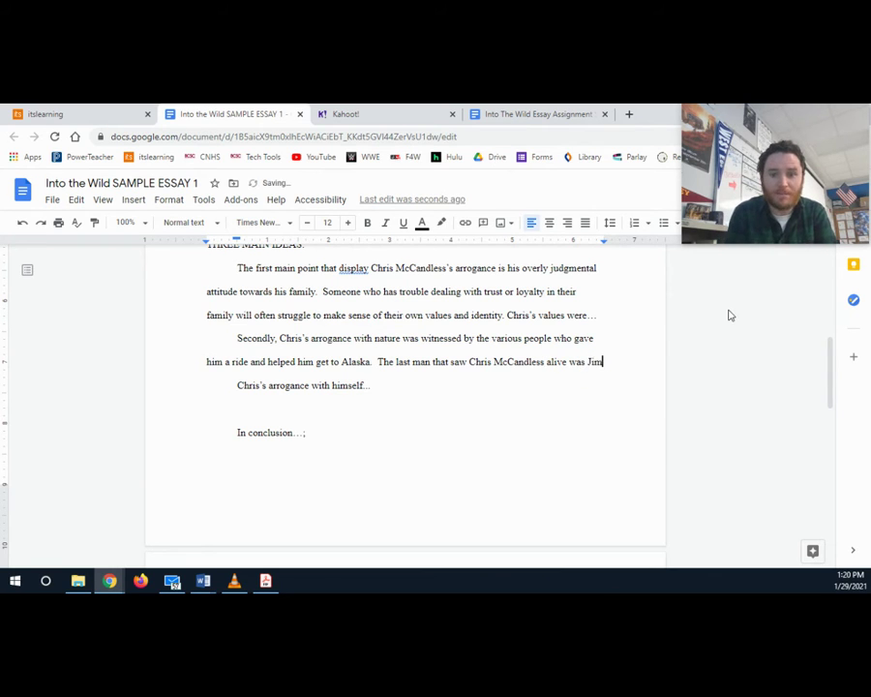
text(fg)
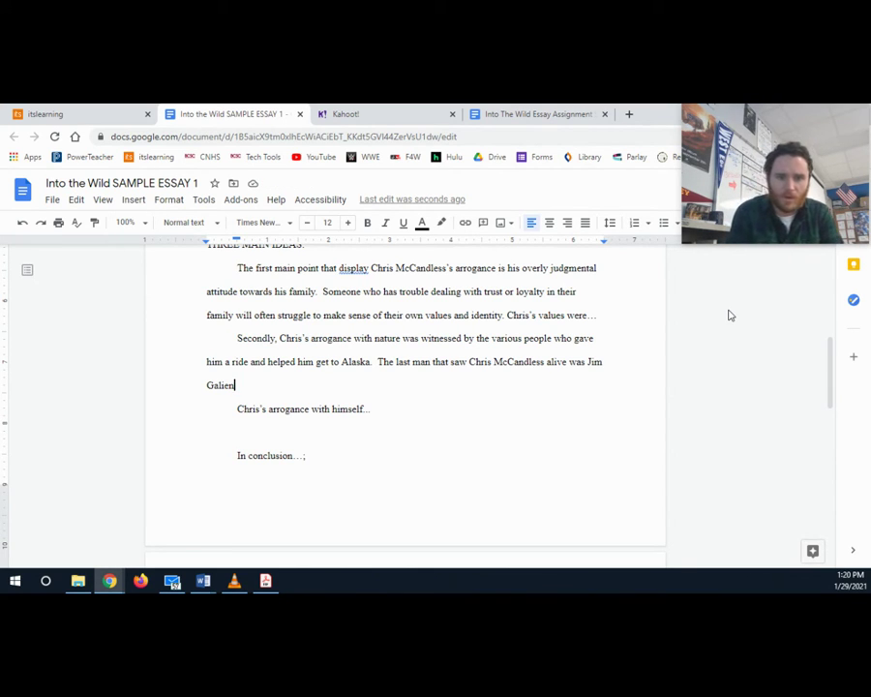
text(. After)
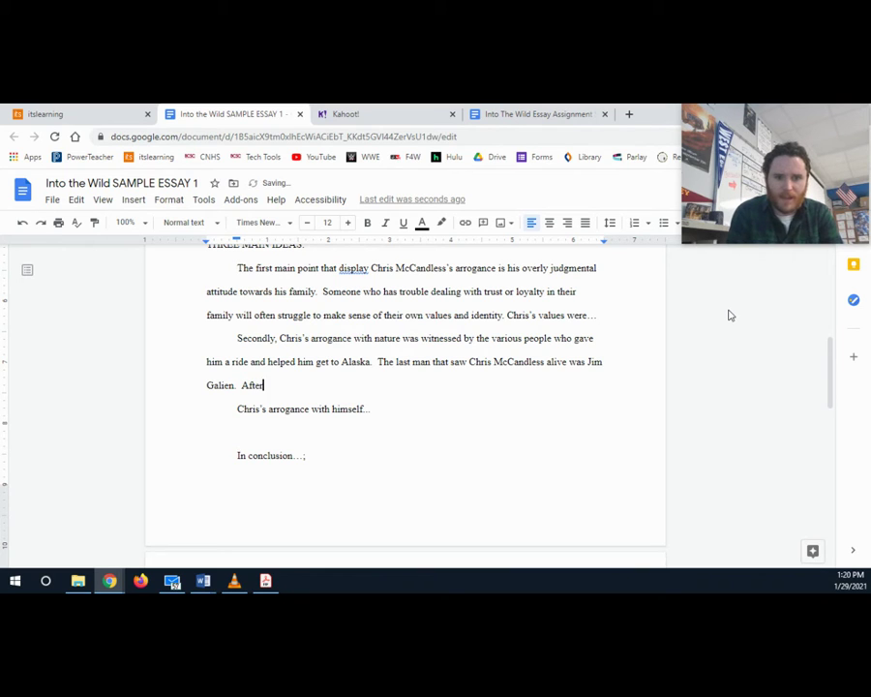
text( giving Chris)
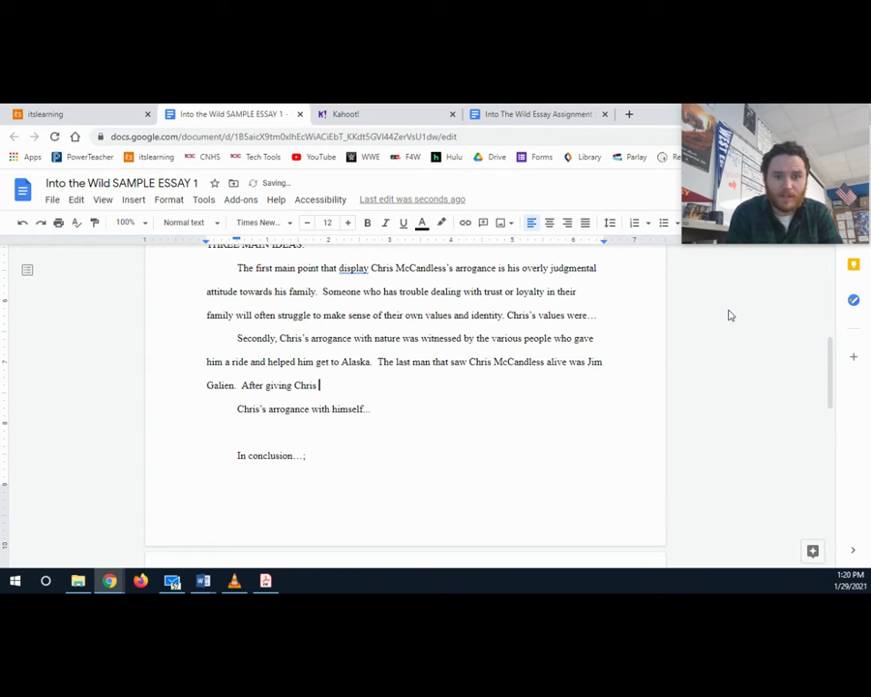
text( a ride and)
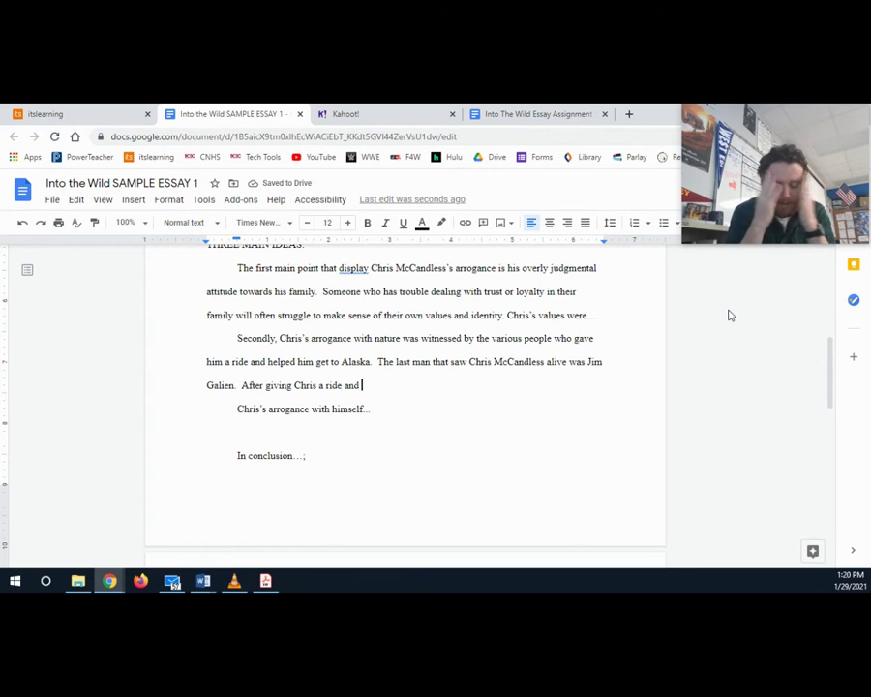
text( of)
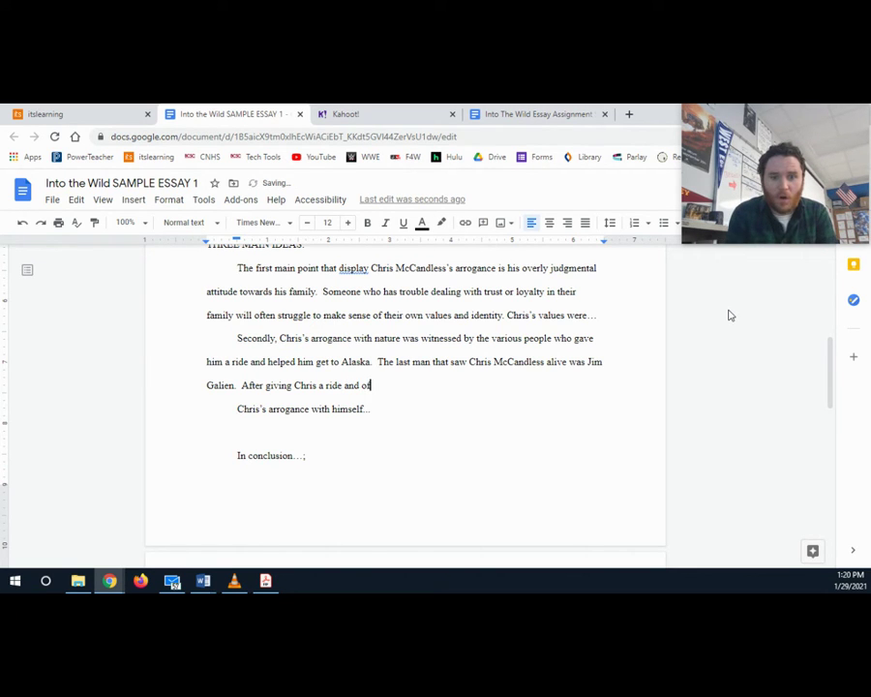
text(fering him )
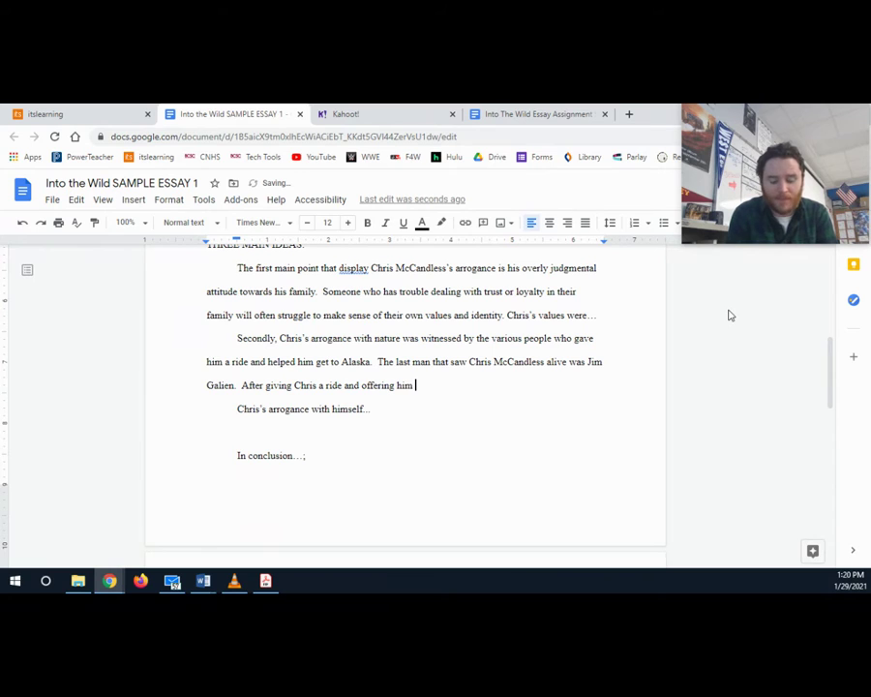
text(food and ins)
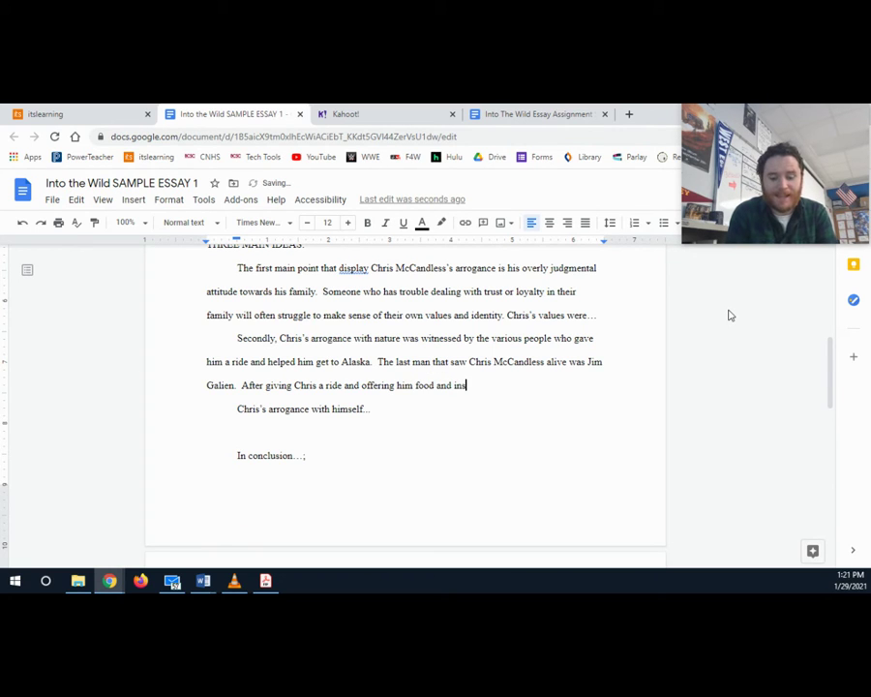
text(ulated snow boots)
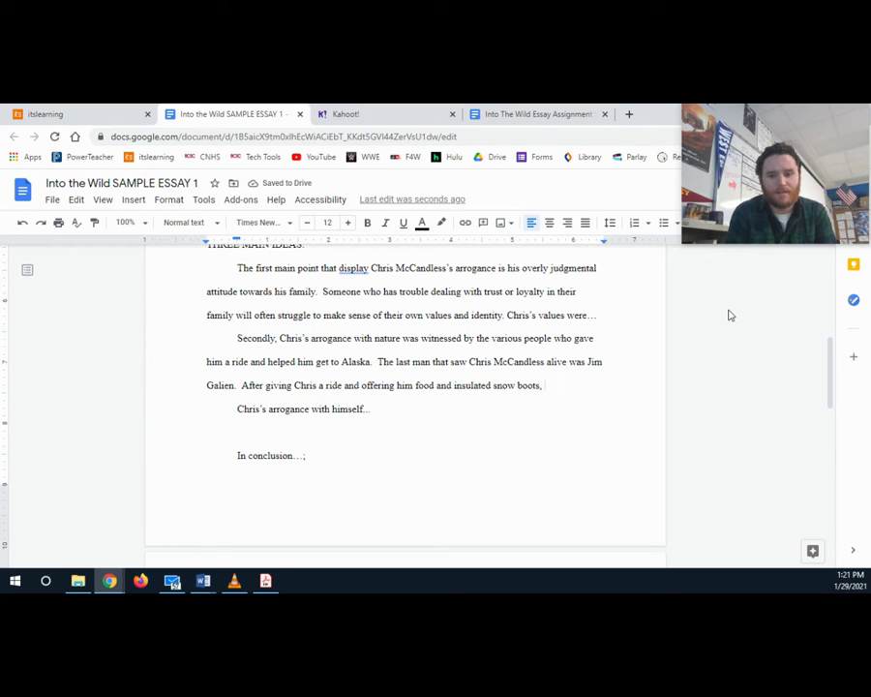
text(, Jon)
key(BackSpace)
key(BackSpace)
key(BackSpace)
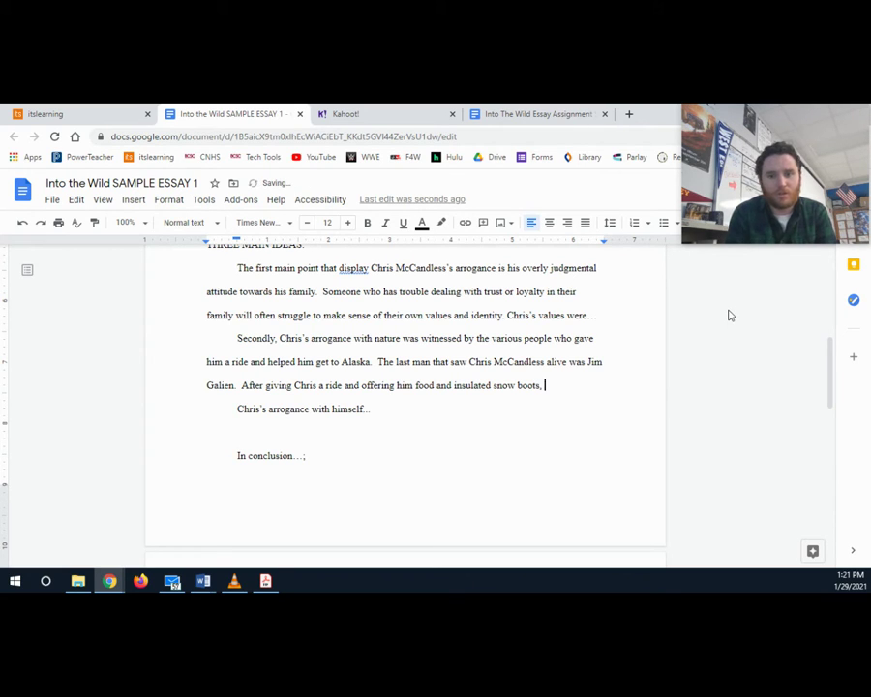
text(author Jon )
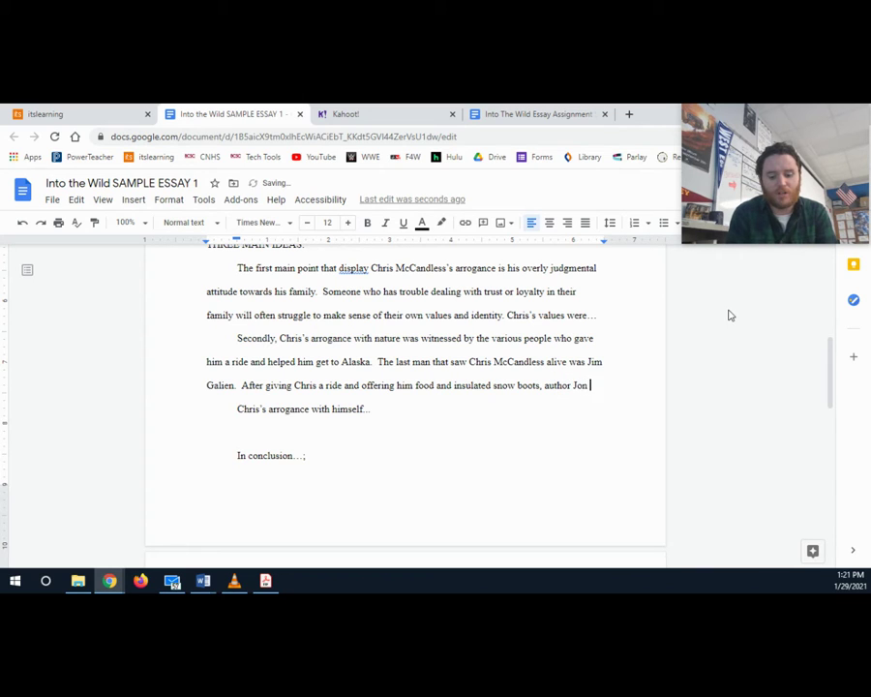
text(Krakauer )
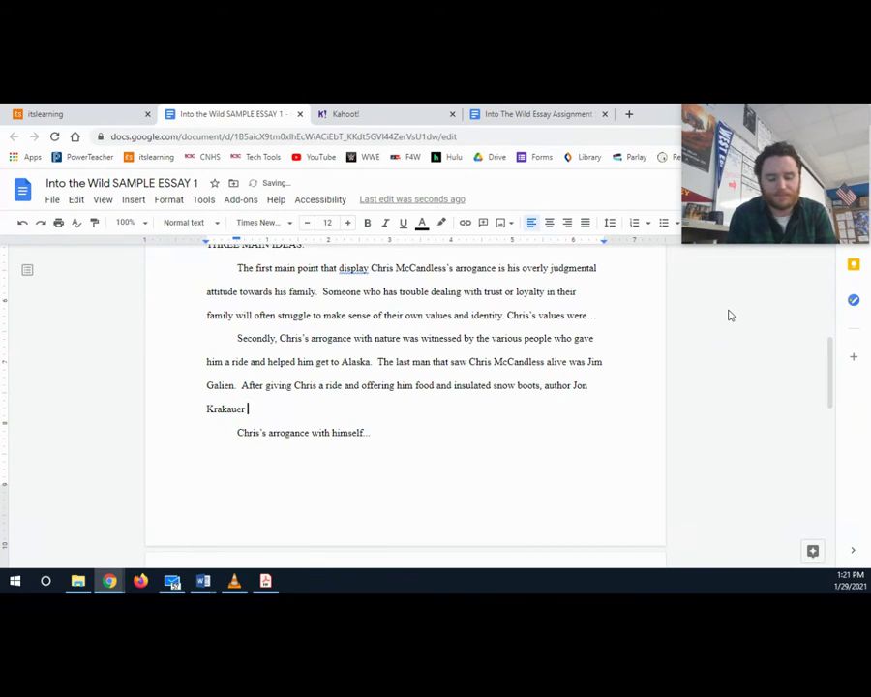
text(noted ho)
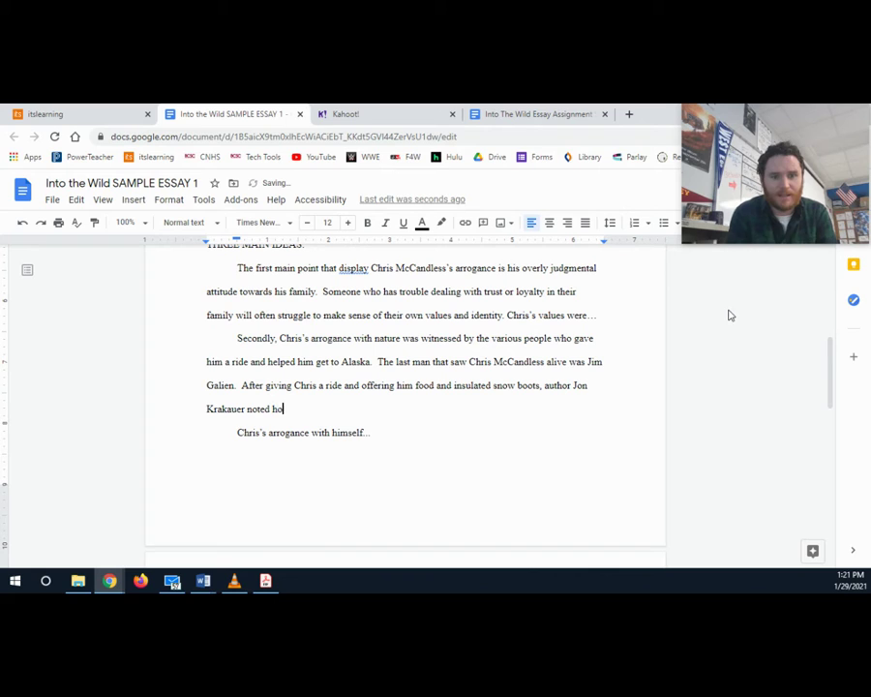
text(w significant i)
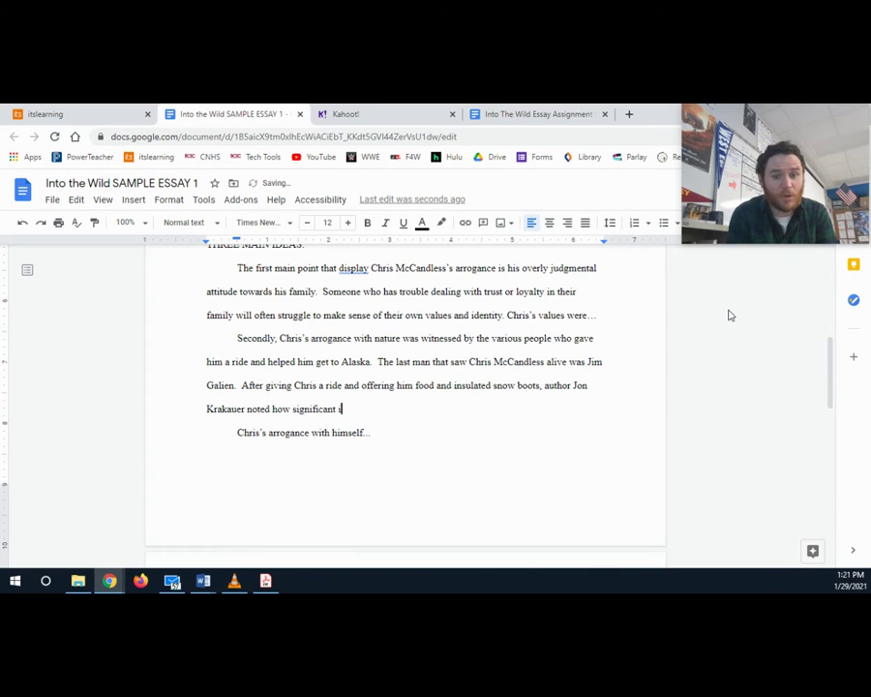
text(t was that)
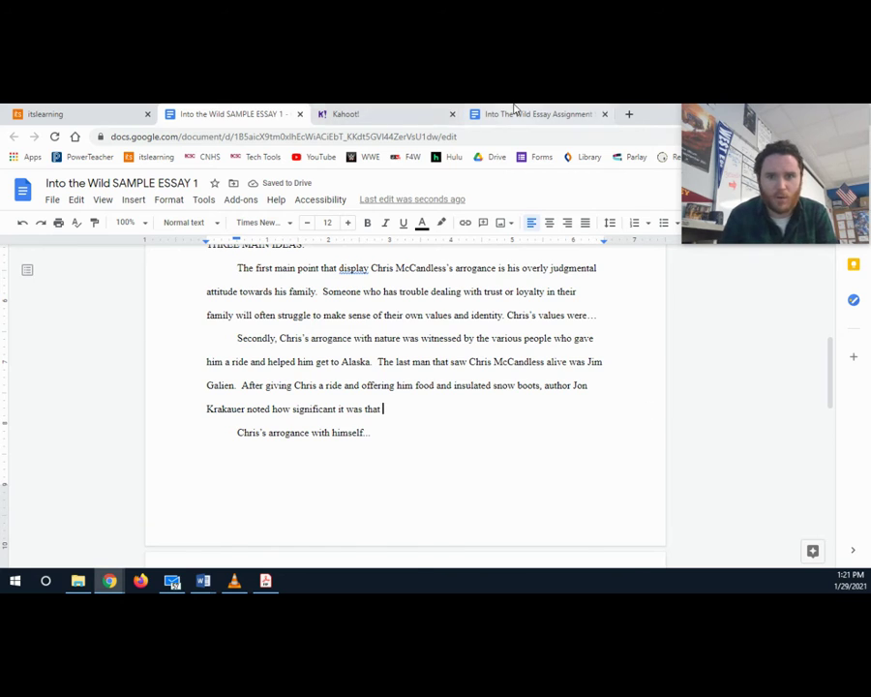
click(513, 113)
Step: Copy the no-ax, no-compass quote ending '(4).' from the assignment sheet and return to the sample essay
right_click(388, 383)
click(366, 380)
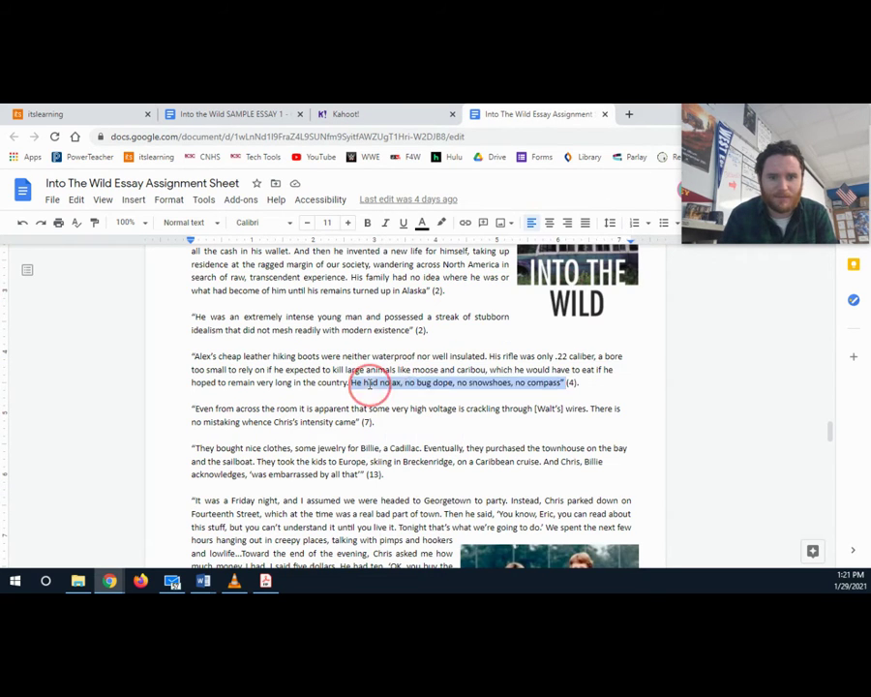
click(290, 225)
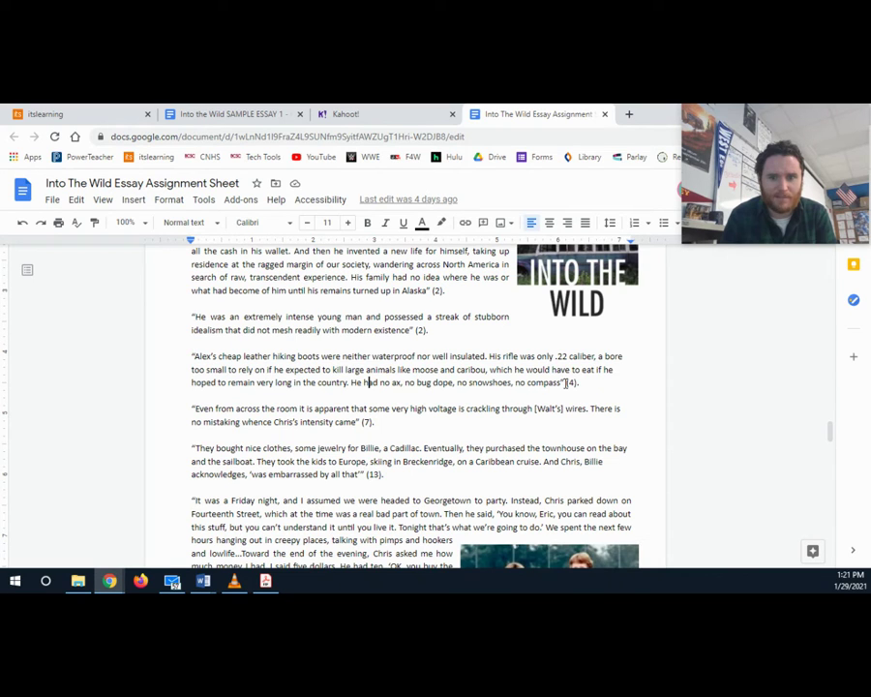
drag(568, 384, 351, 382)
key(ctrl+c)
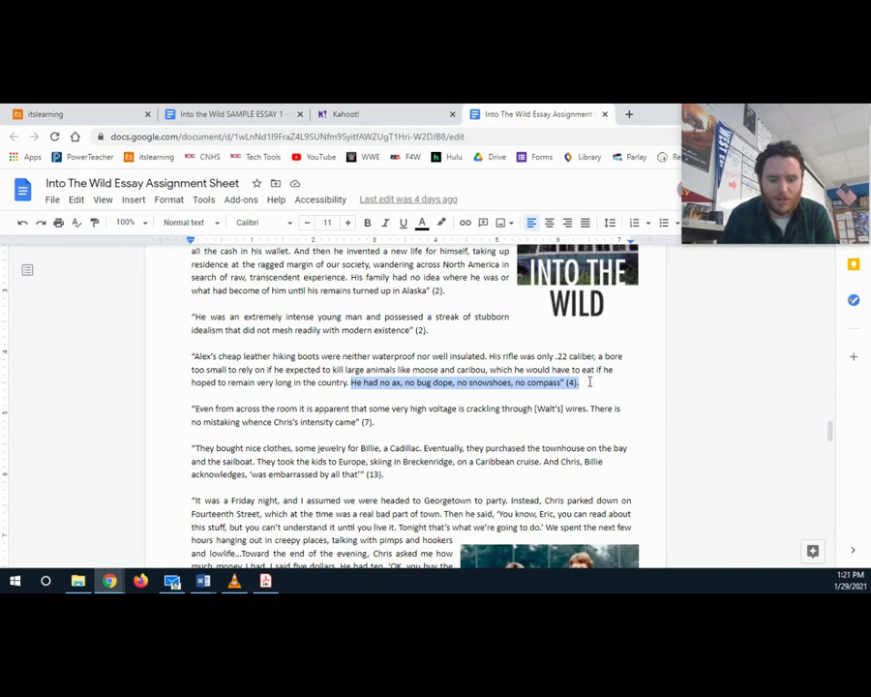
click(270, 109)
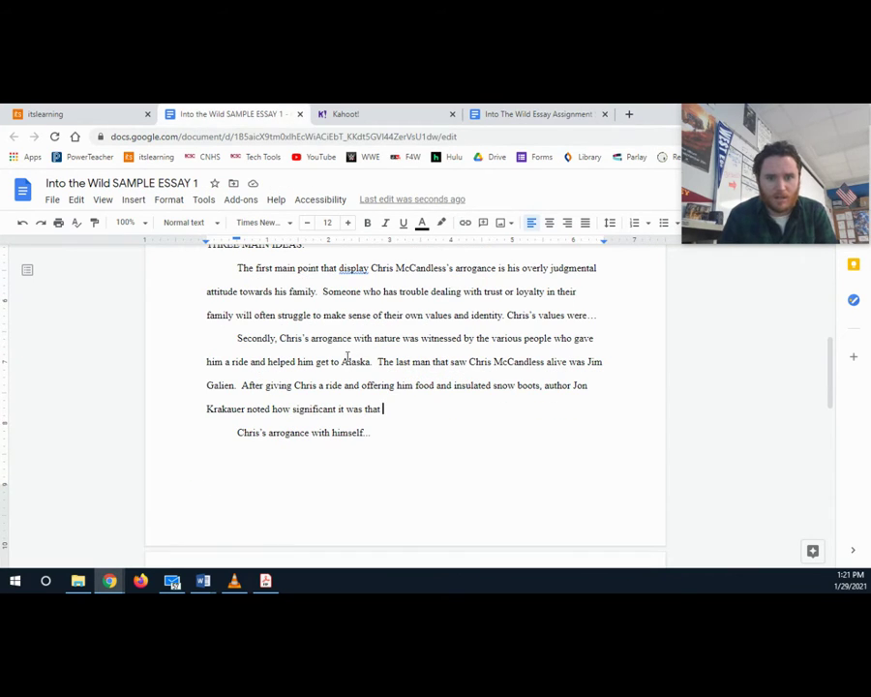
Step: Paste the quote as plain text after 'was that', add the quotation mark, and fix the citation to '(4).'
right_click(390, 410)
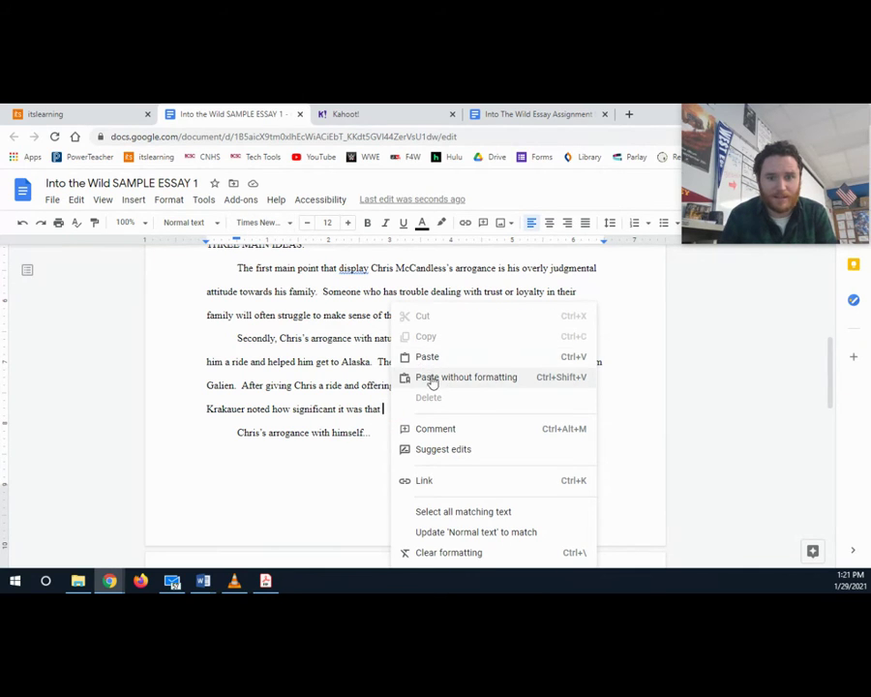
click(432, 377)
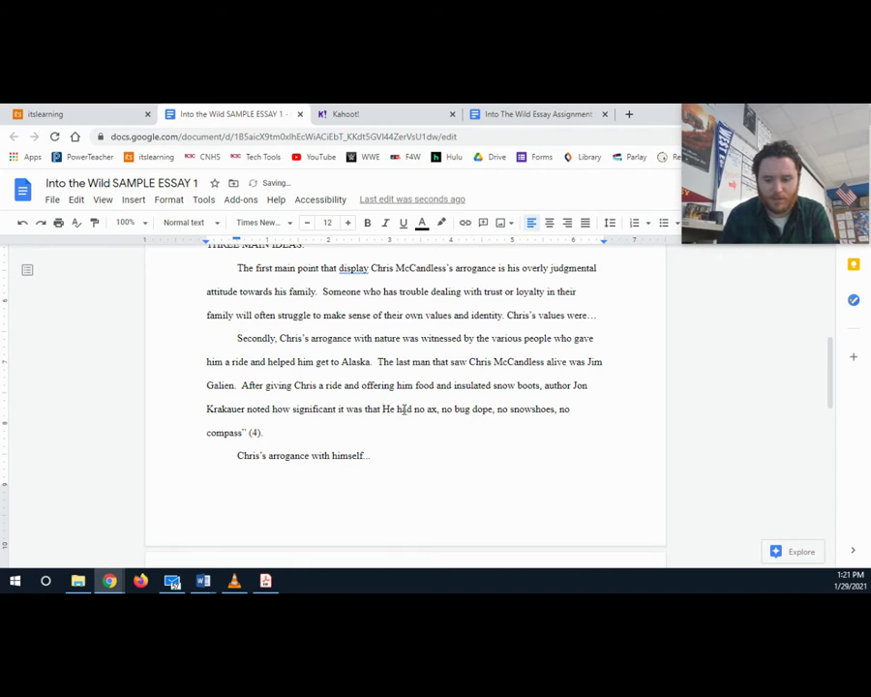
text(")
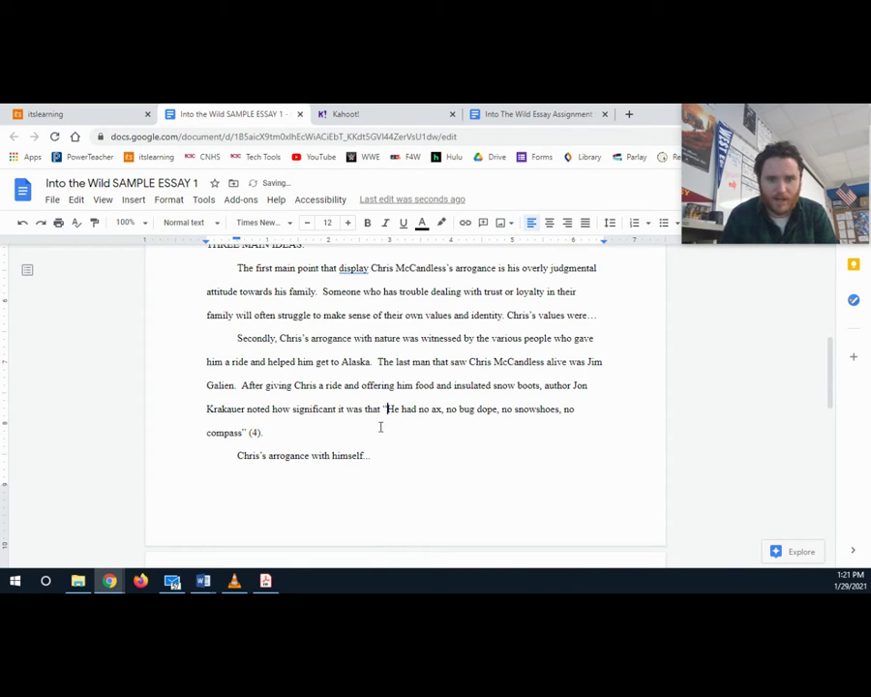
click(254, 433)
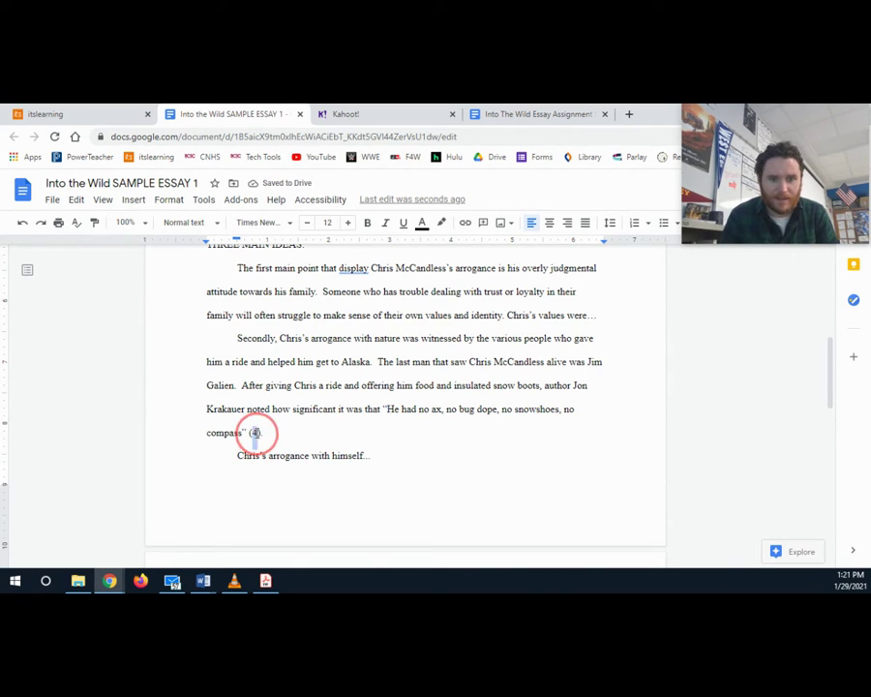
click(259, 433)
text().)
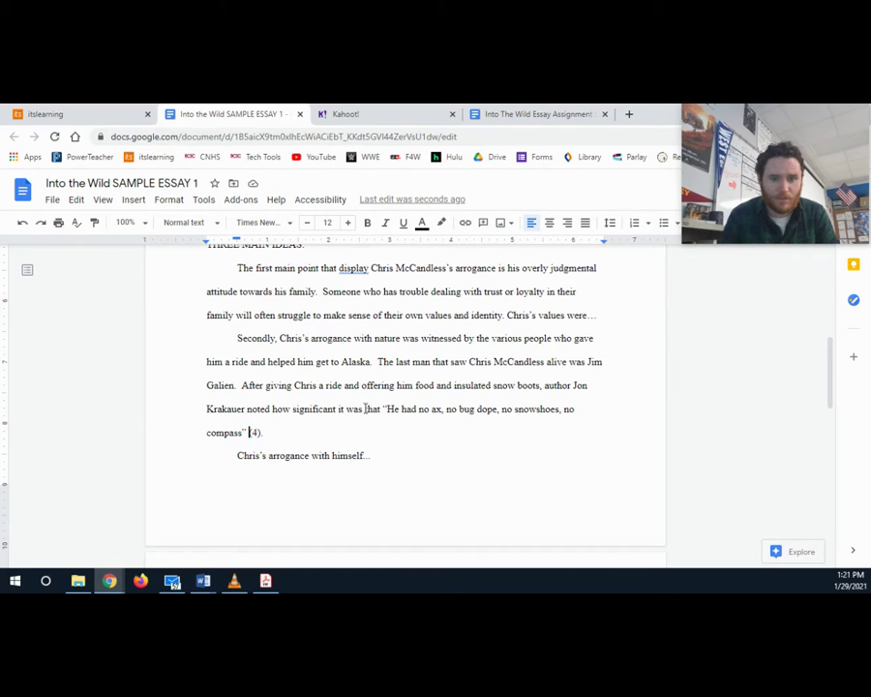
Step: Rework the text before the opening quotation mark, dropping the trial 'on page 4' wording
click(383, 408)
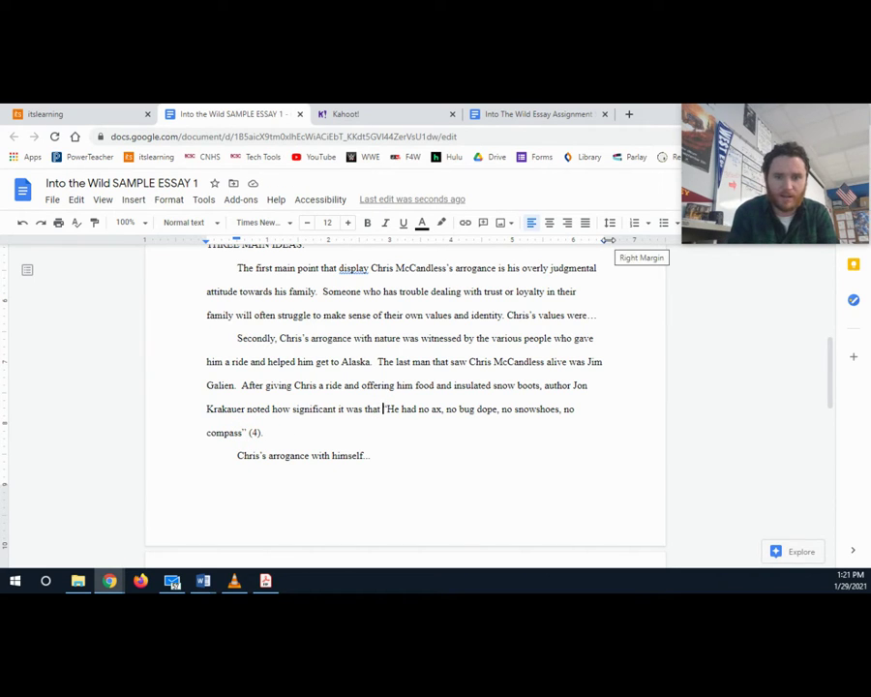
text(on page 4)
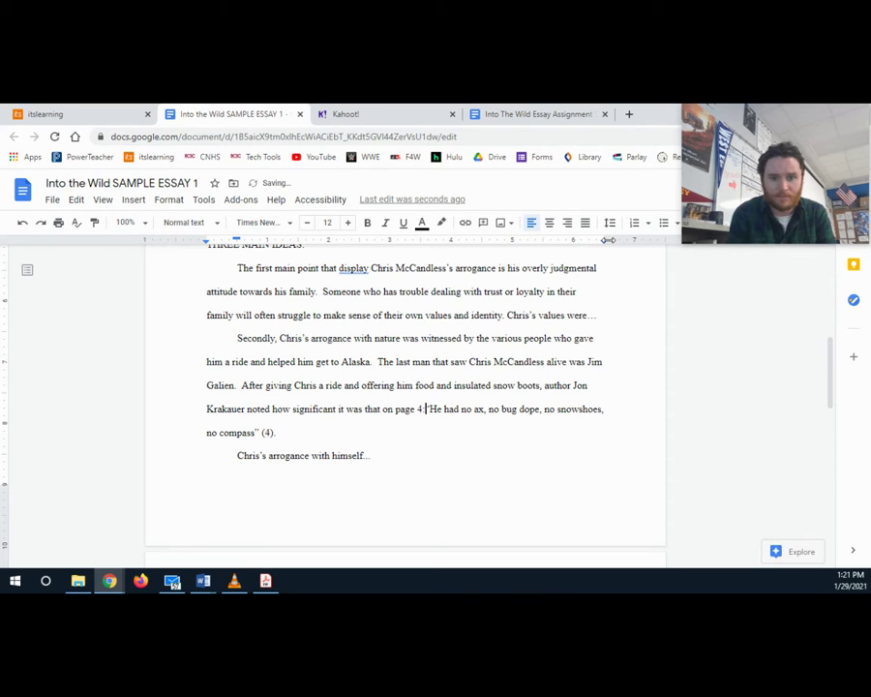
key(BackSpace)
key(BackSpace)
key(BackSpace)
key(BackSpace)
key(BackSpace)
key(BackSpace)
key(BackSpace)
key(BackSpace)
key(BackSpace)
key(BackSpace)
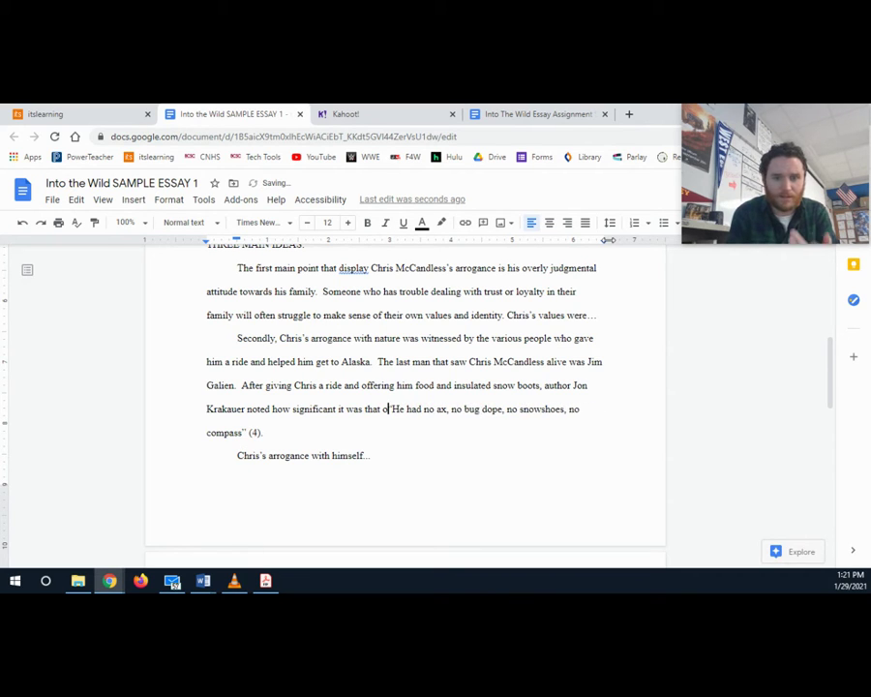
double_click(384, 412)
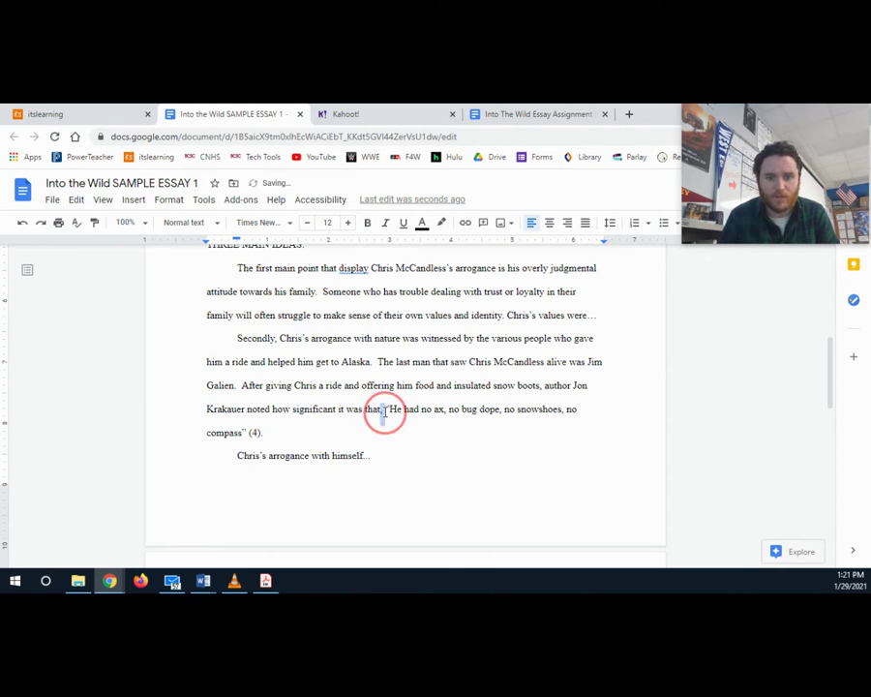
click(144, 226)
Step: Zoom the essay to 125% then 150%, place the cursor after the (4) citation, and return to the assignment sheet
click(137, 354)
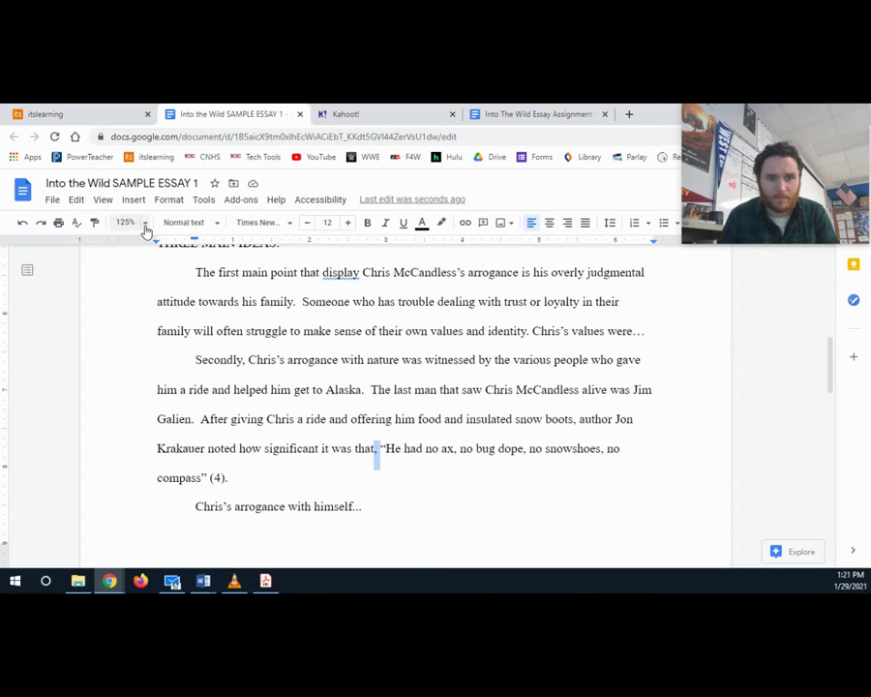
click(145, 226)
click(133, 376)
scroll(485, 443, down, 2)
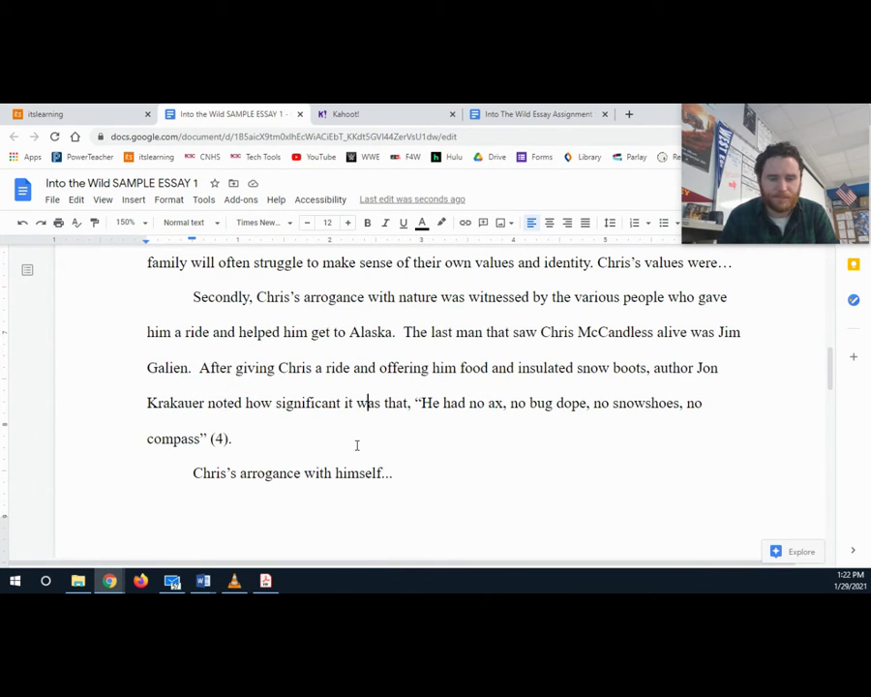
click(242, 438)
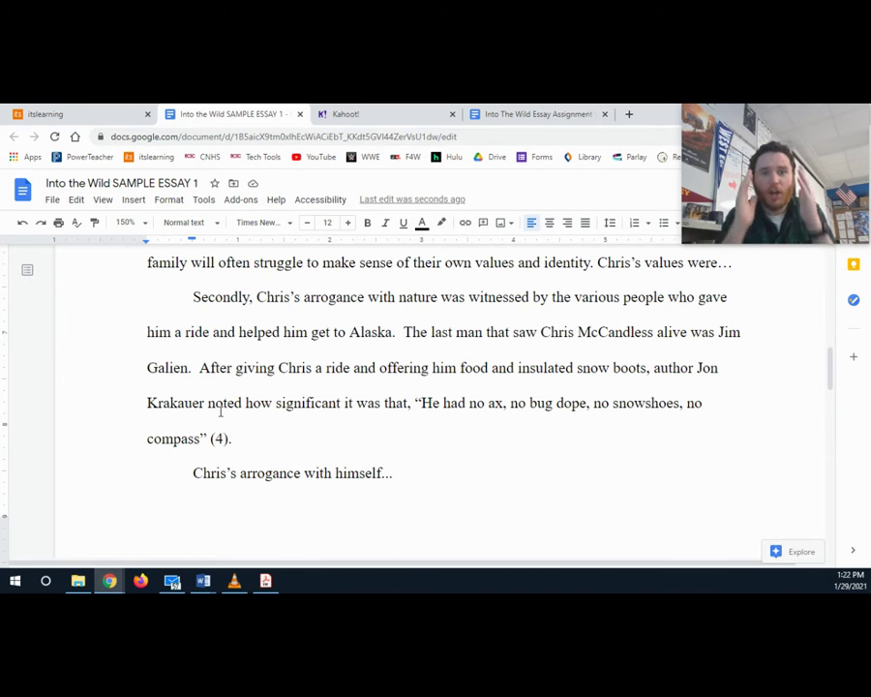
click(512, 114)
Step: Highlight Body Paragraph 1's topic-sentence and page-number-in-parentheses requirements in the assignment sheet
scroll(495, 360, up, 20)
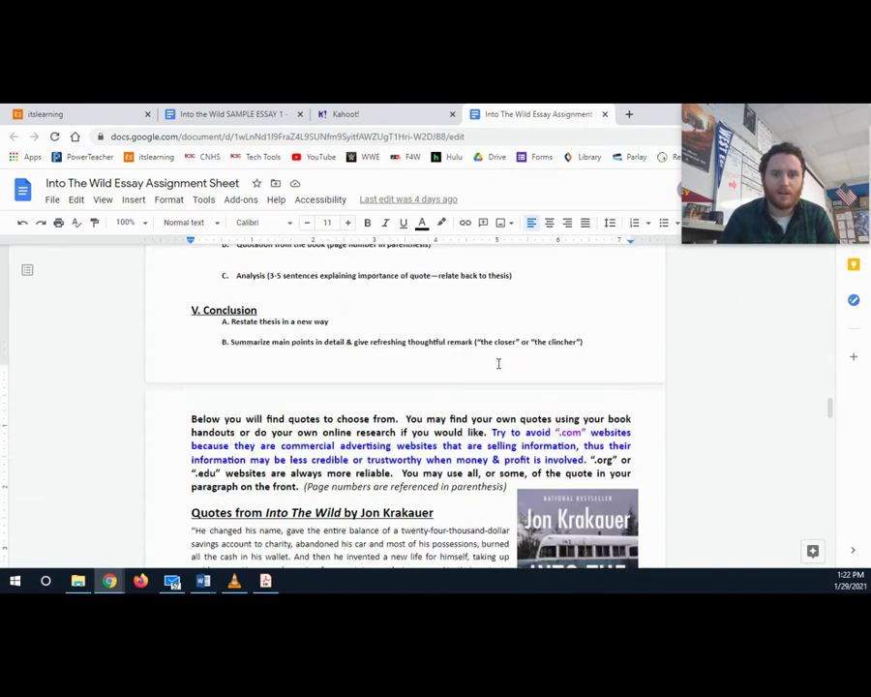
scroll(384, 332, down, 5)
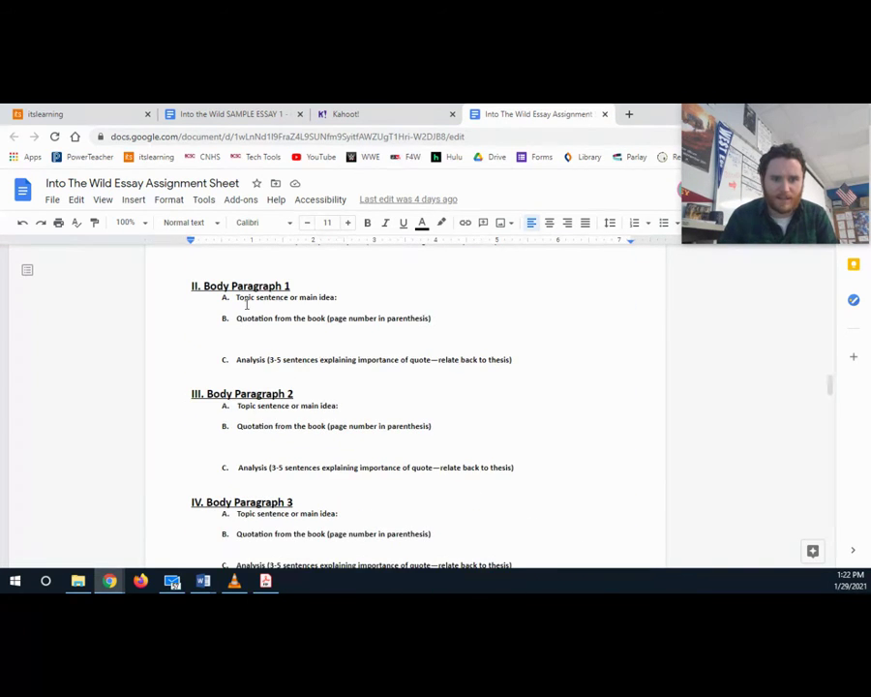
drag(237, 297, 317, 295)
click(316, 306)
click(237, 318)
click(329, 318)
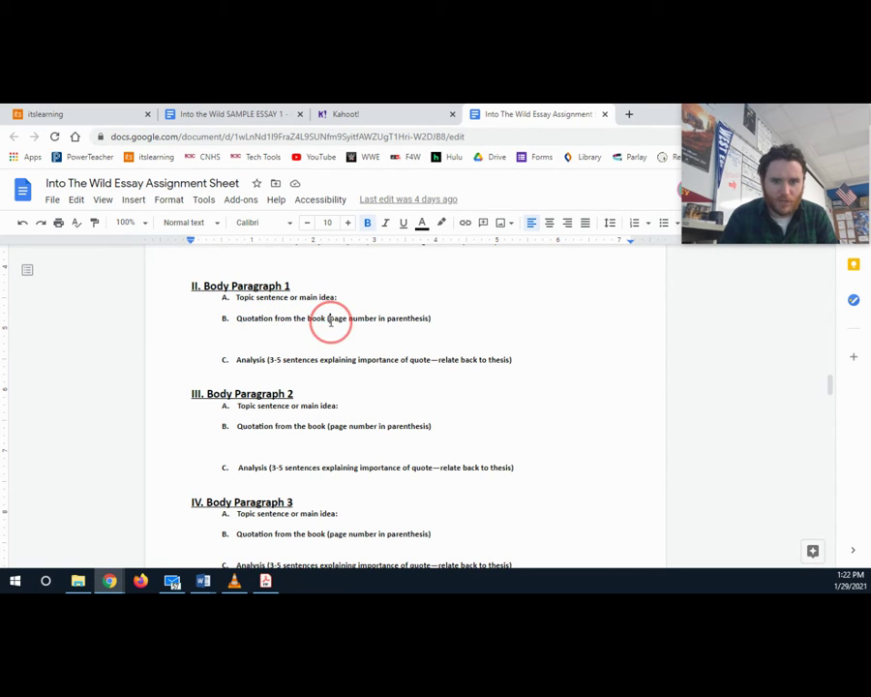
drag(371, 318, 424, 318)
click(426, 317)
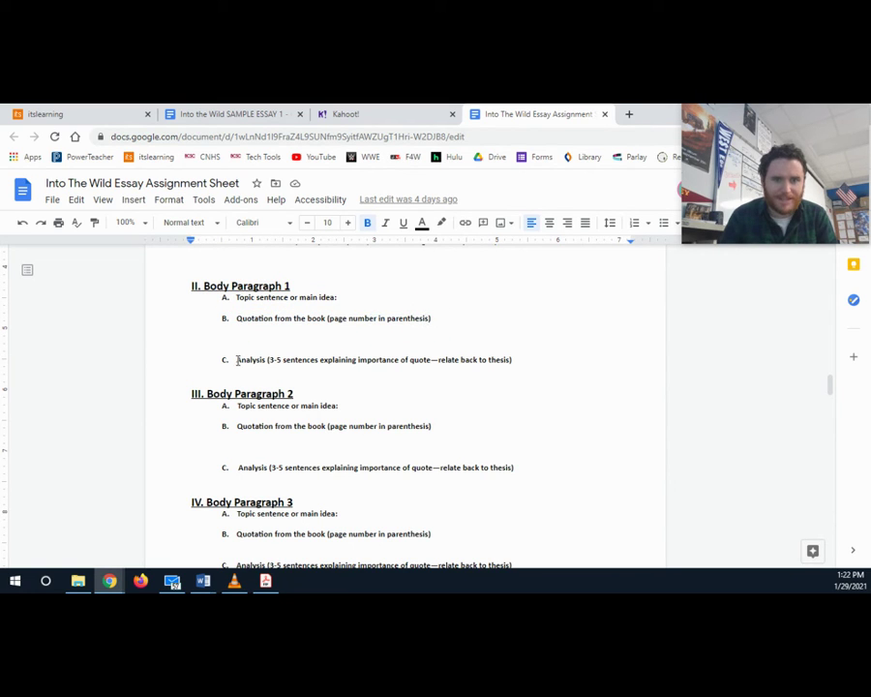
Step: Highlight the Analysis requirement line of the Body Paragraph 1 outline
drag(237, 359, 552, 363)
click(552, 365)
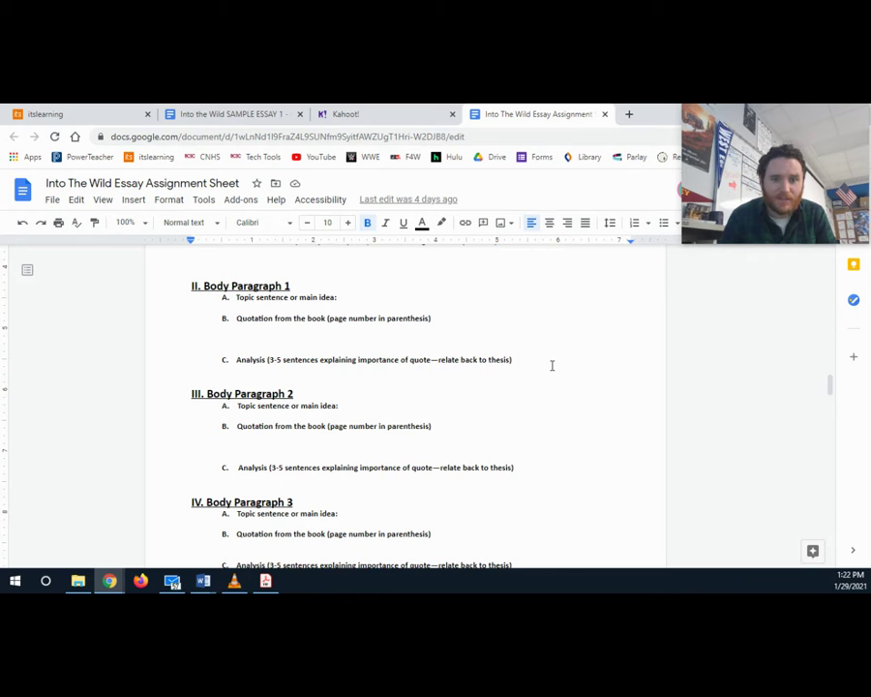
drag(313, 359, 513, 360)
click(493, 361)
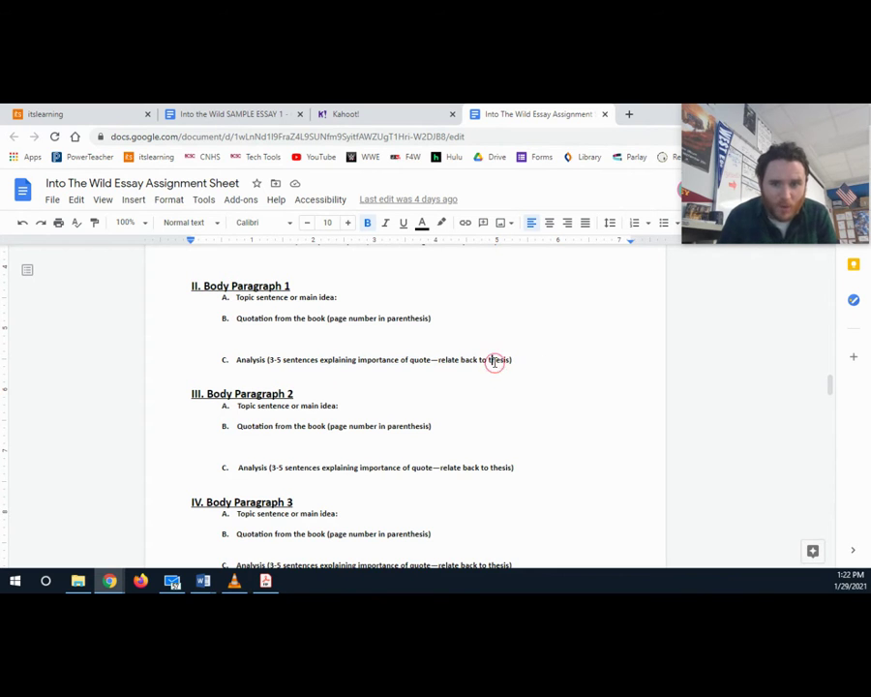
click(437, 360)
click(512, 365)
click(253, 113)
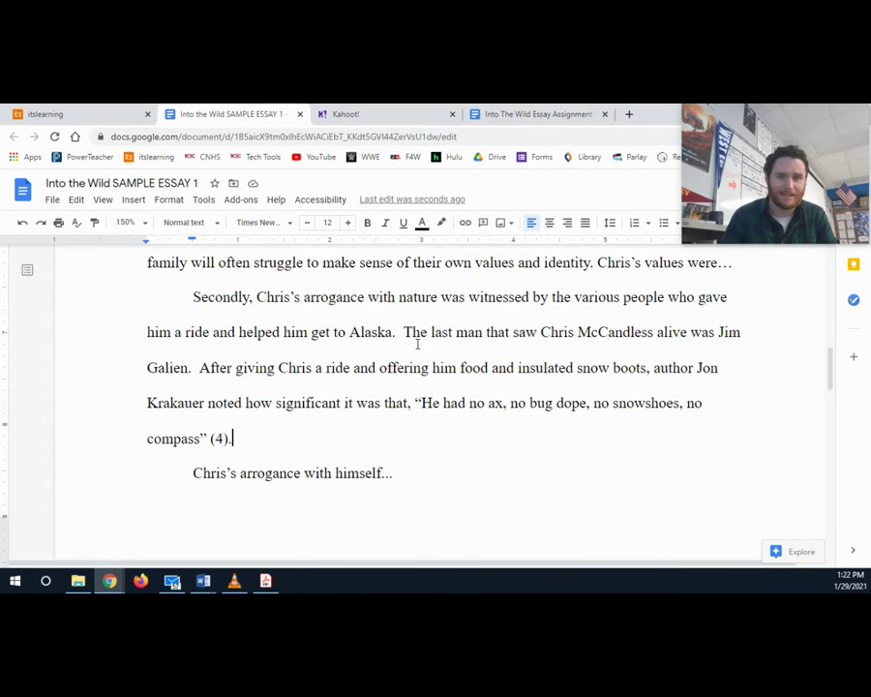
scroll(418, 344, up, 5)
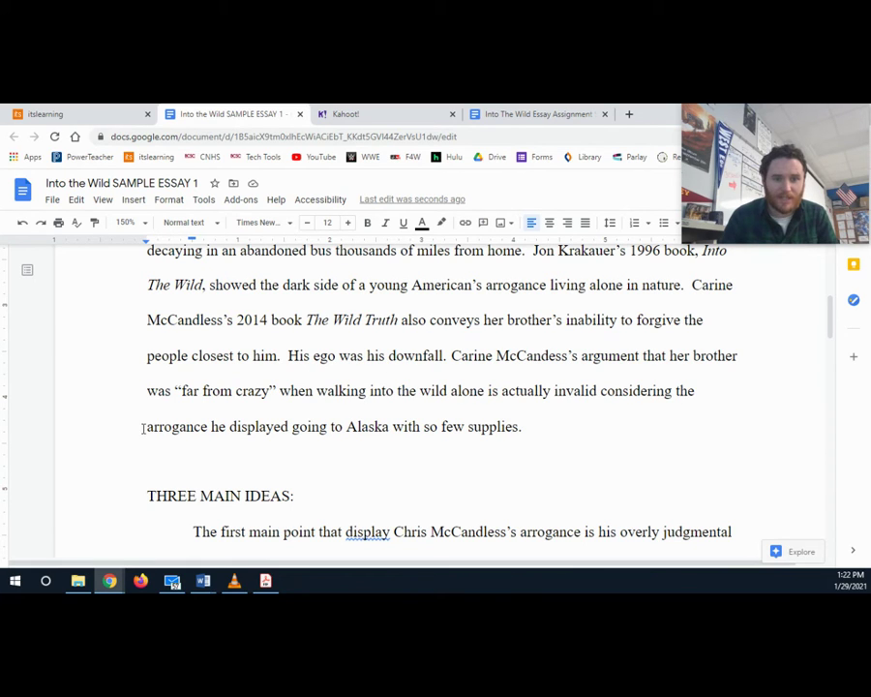
drag(144, 427, 535, 437)
click(535, 437)
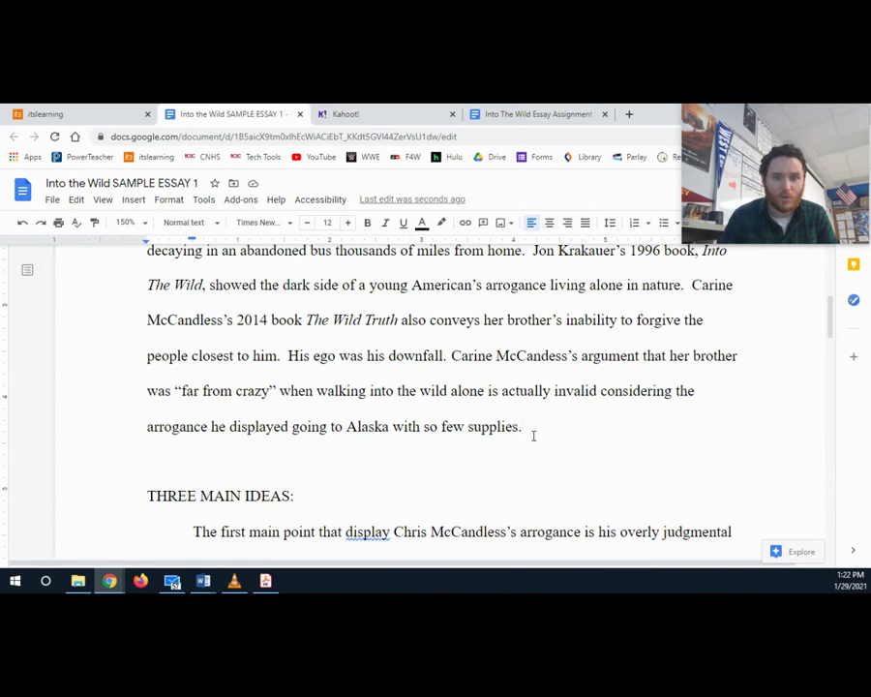
drag(287, 355, 405, 352)
click(443, 356)
scroll(452, 387, down, 3)
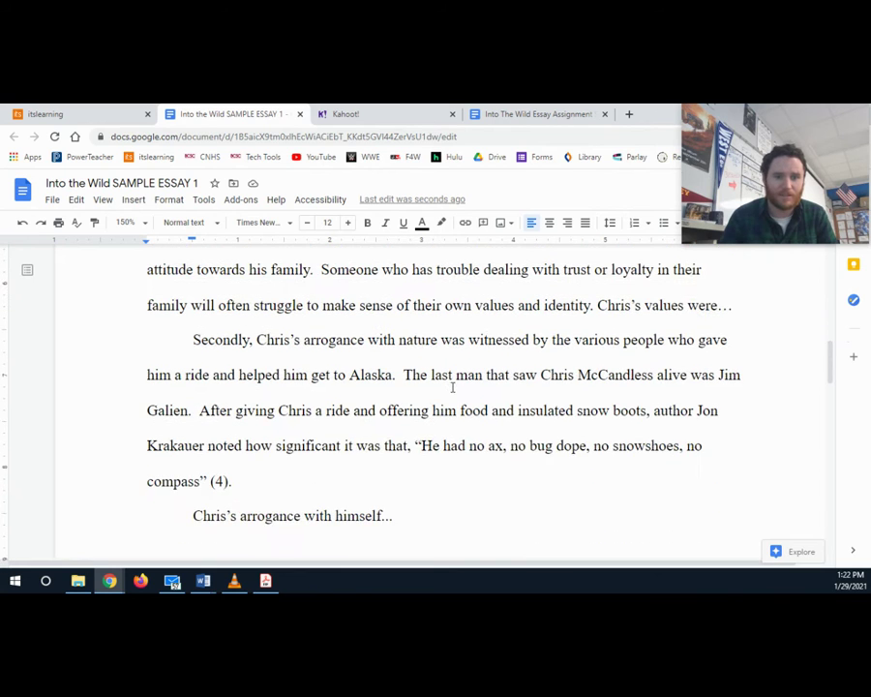
scroll(449, 381, up, 1)
scroll(449, 381, down, 2)
click(441, 435)
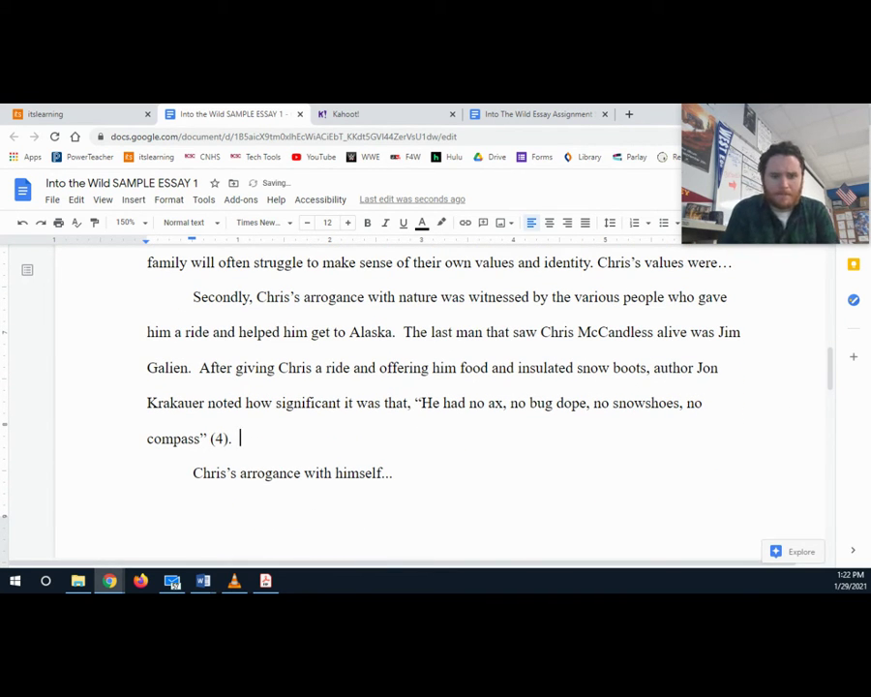
Step: Add 'Chris must have assumed that the more tools and resources he relied on, the less "truthful" his experience would be.'
text(Ch)
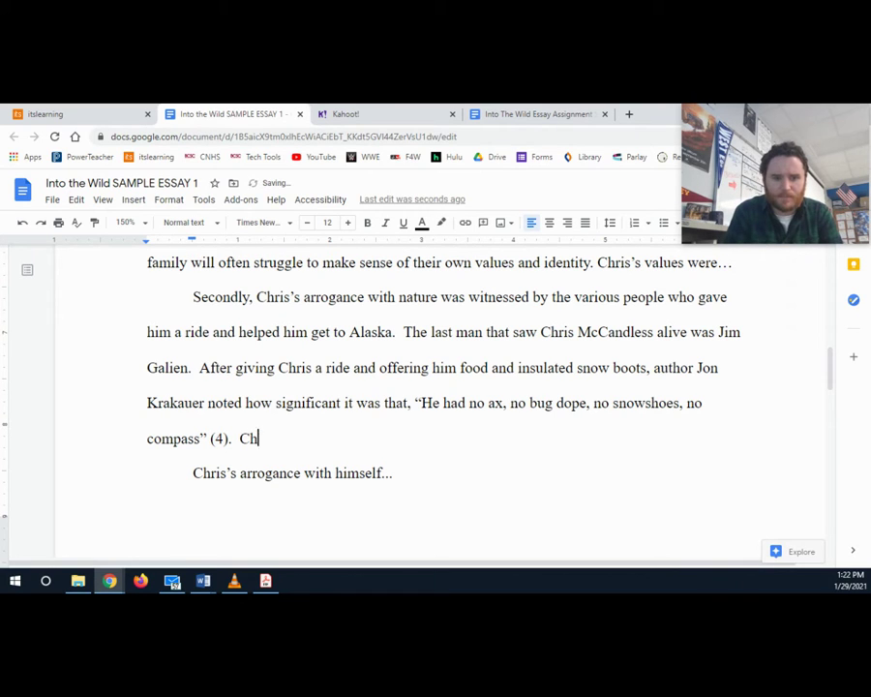
text(ris must h)
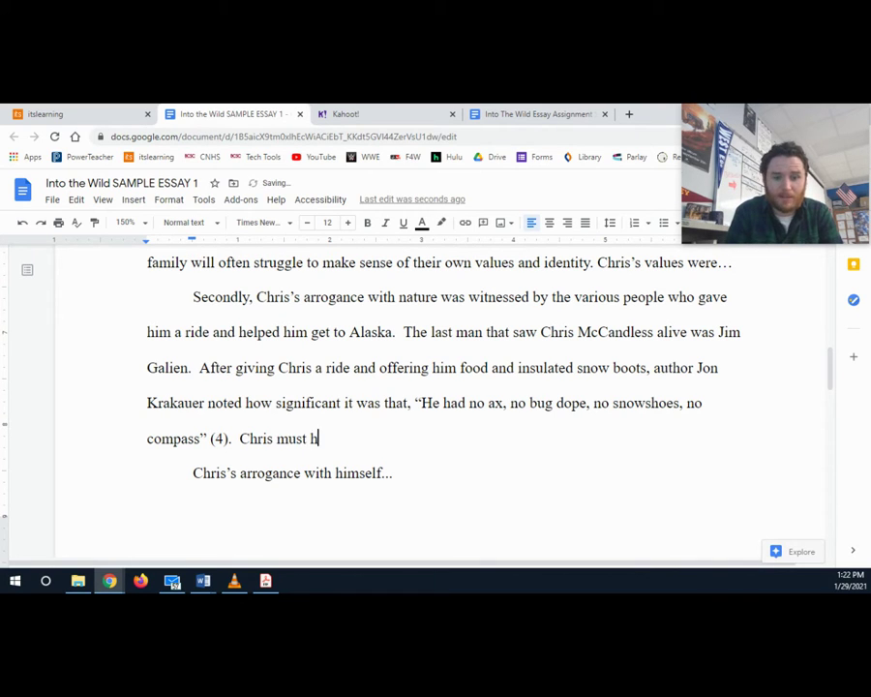
text(ave assumed )
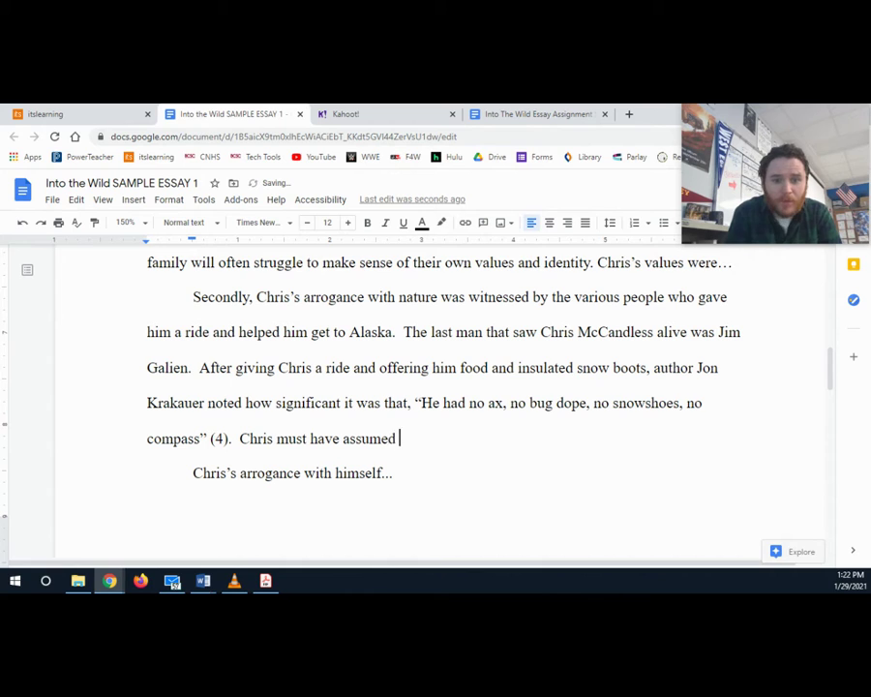
text(that he)
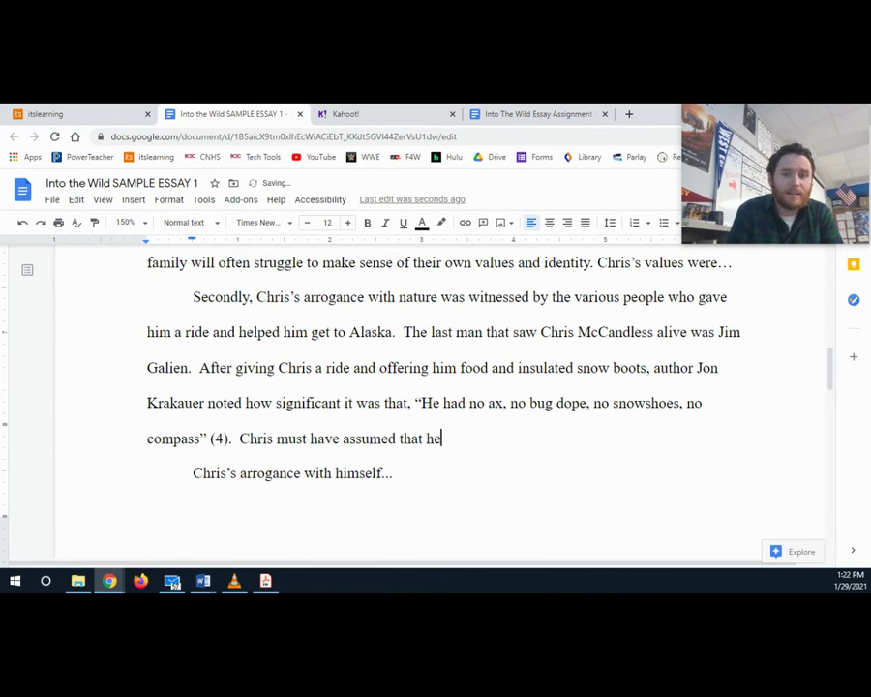
key(BackSpace)
key(BackSpace)
text(the more)
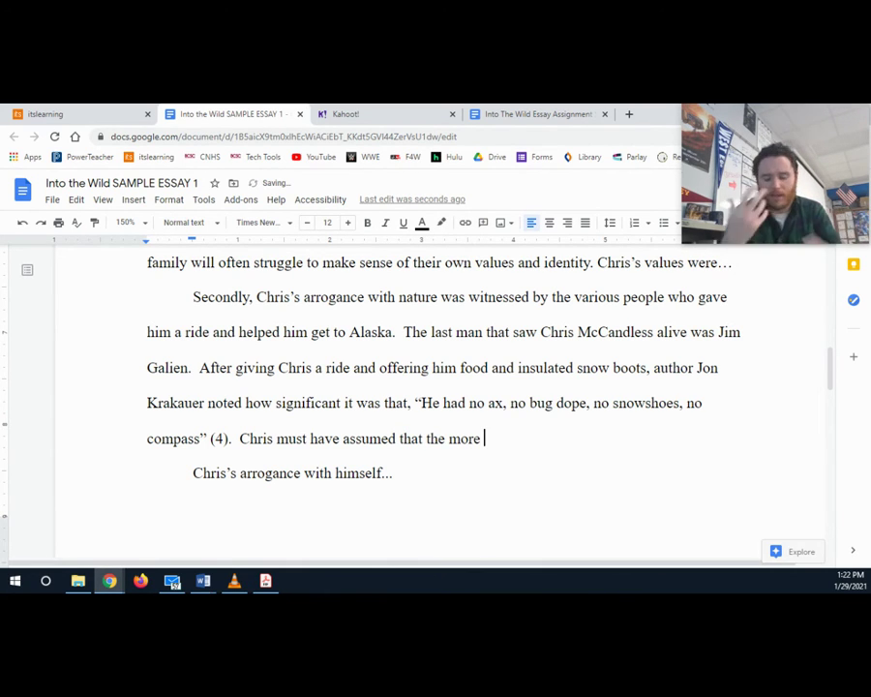
text( tools an)
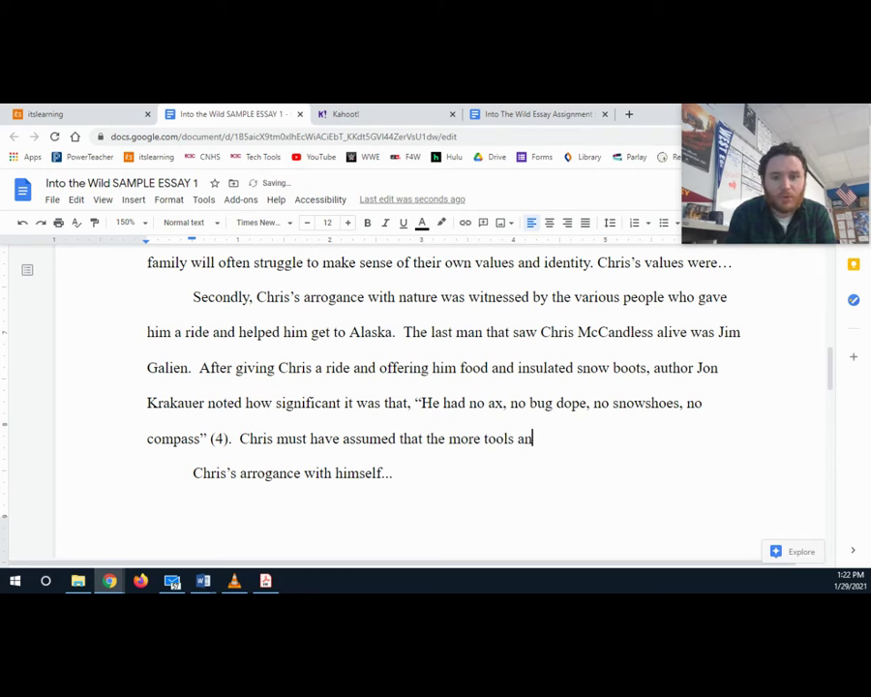
text(d resources he)
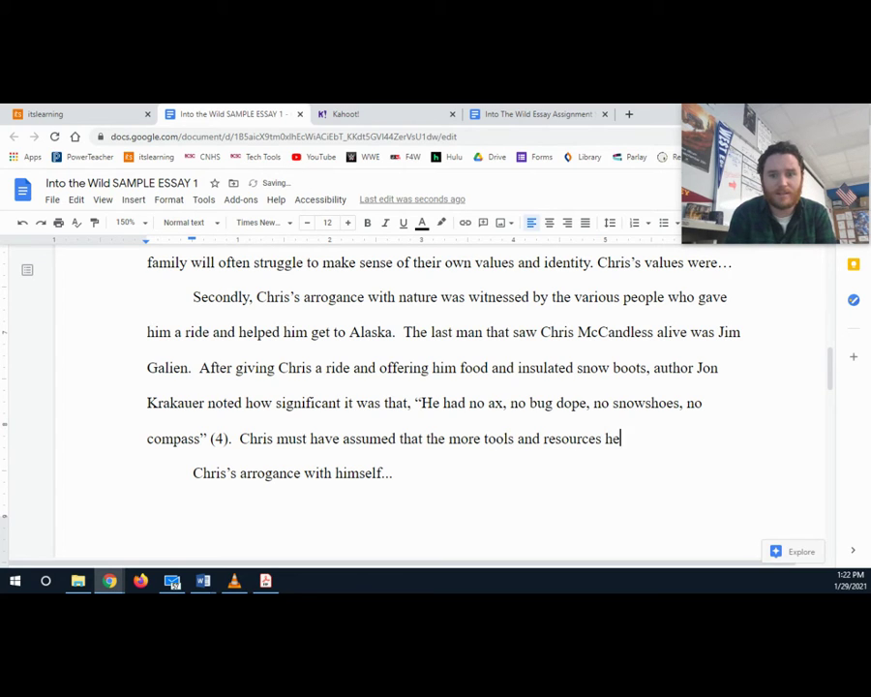
text( relied on, the les)
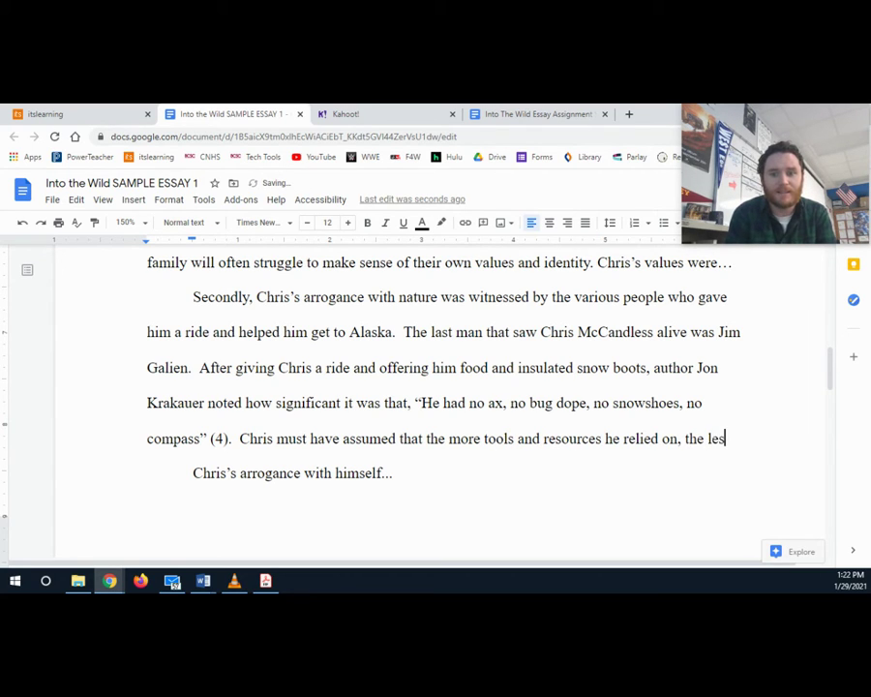
text(s "truthf)
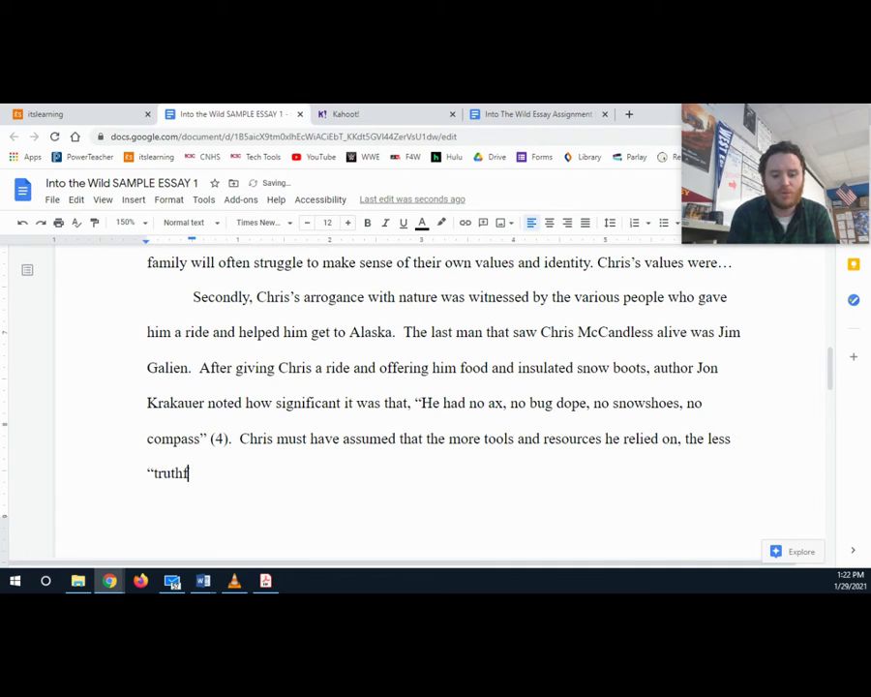
text(ul”)
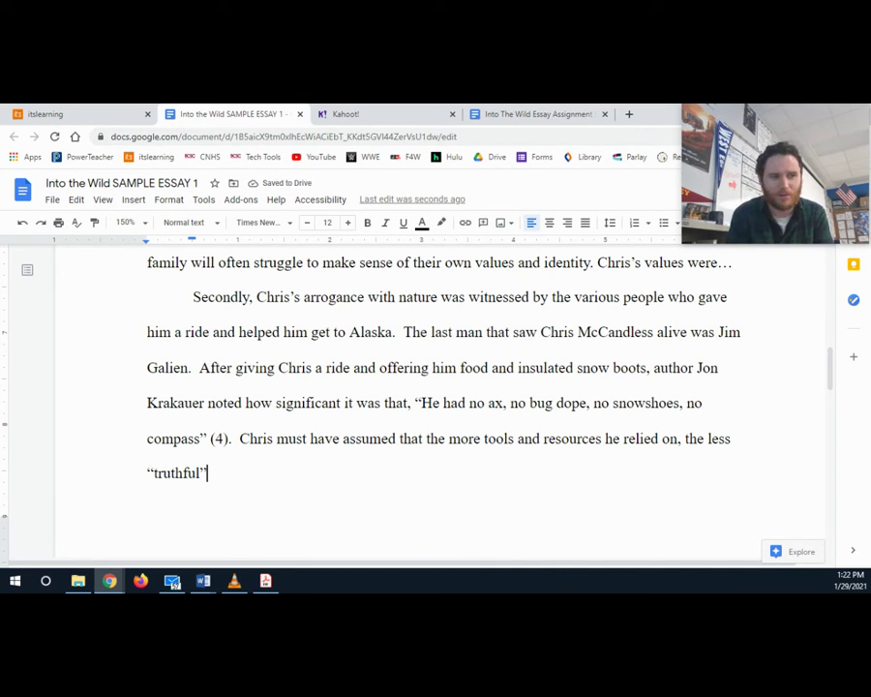
text(l" his experience)
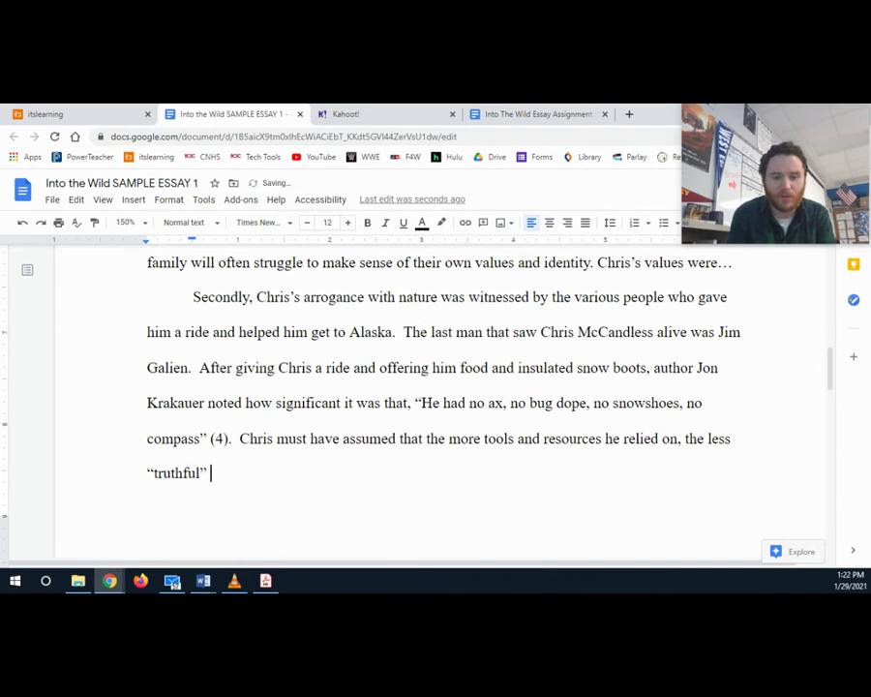
text( would be.)
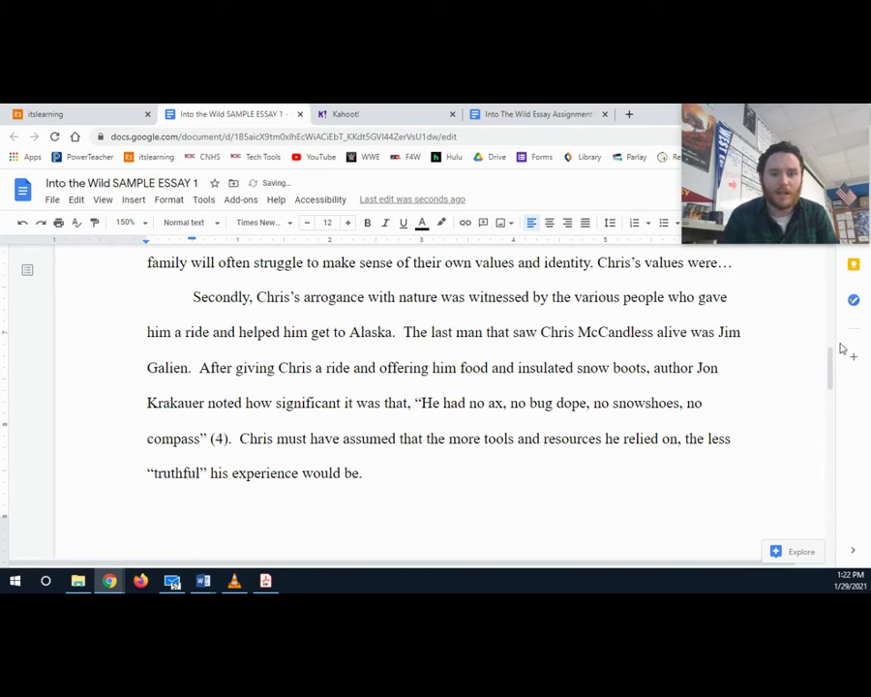
drag(241, 440, 391, 432)
click(390, 438)
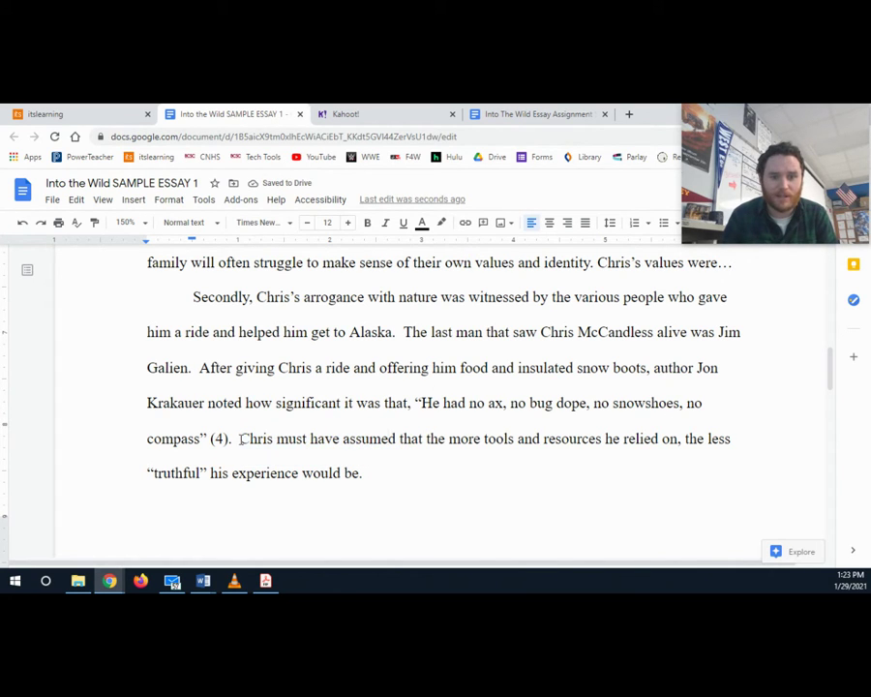
drag(241, 440, 409, 443)
click(412, 440)
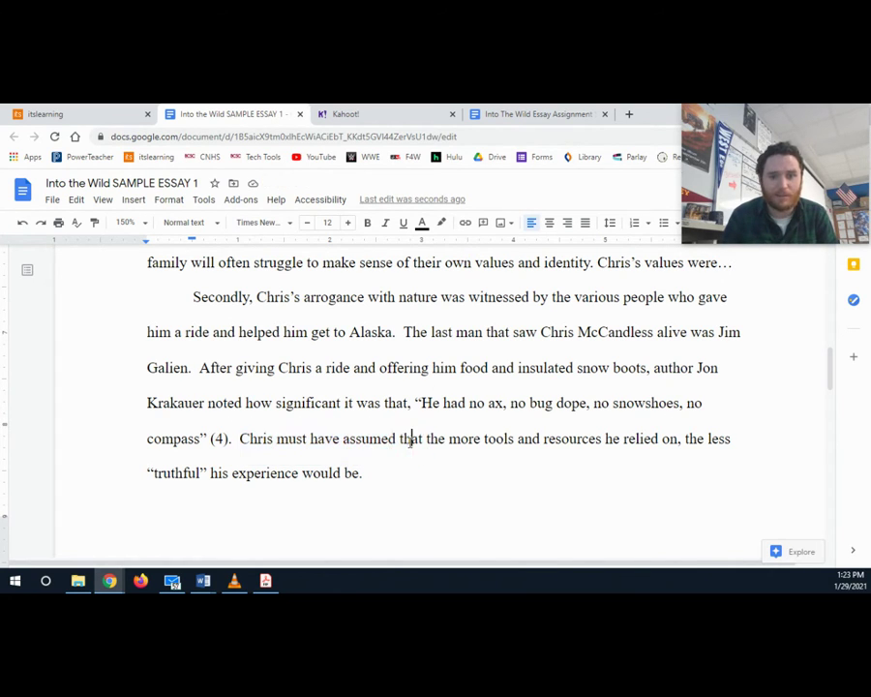
click(241, 440)
text(I believe)
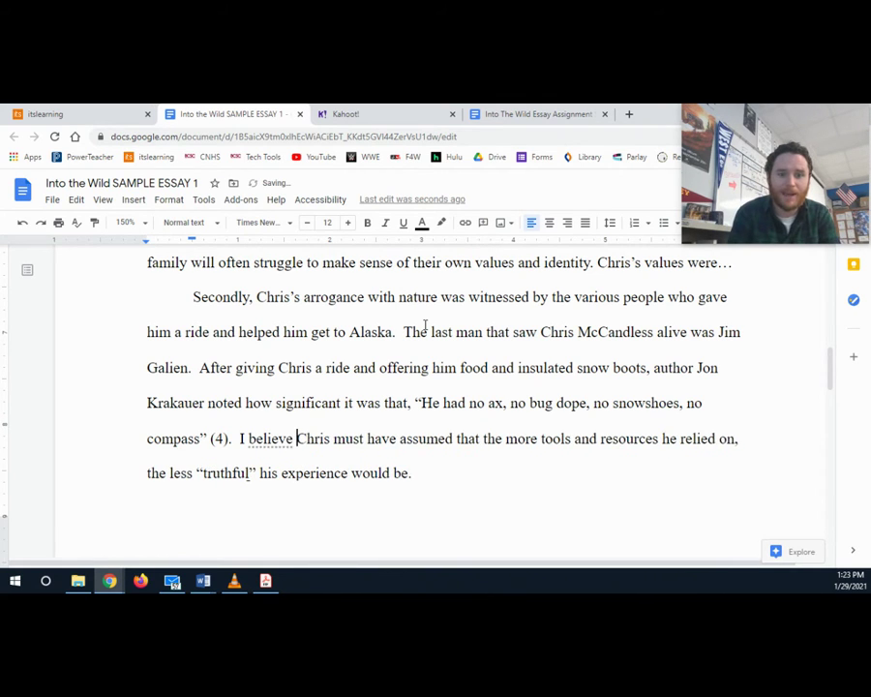
drag(296, 440, 241, 440)
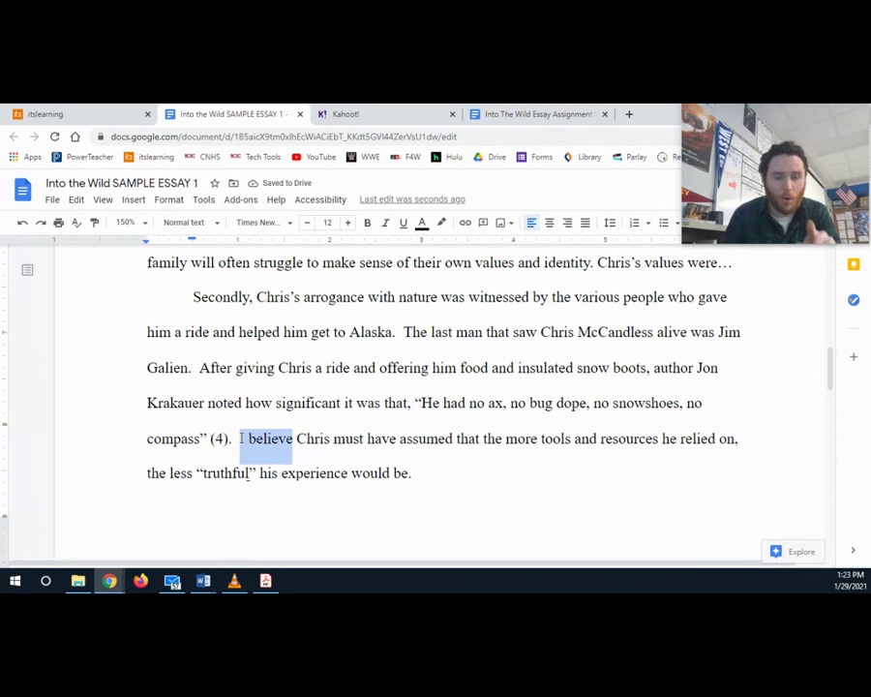
click(241, 440)
drag(295, 439, 237, 438)
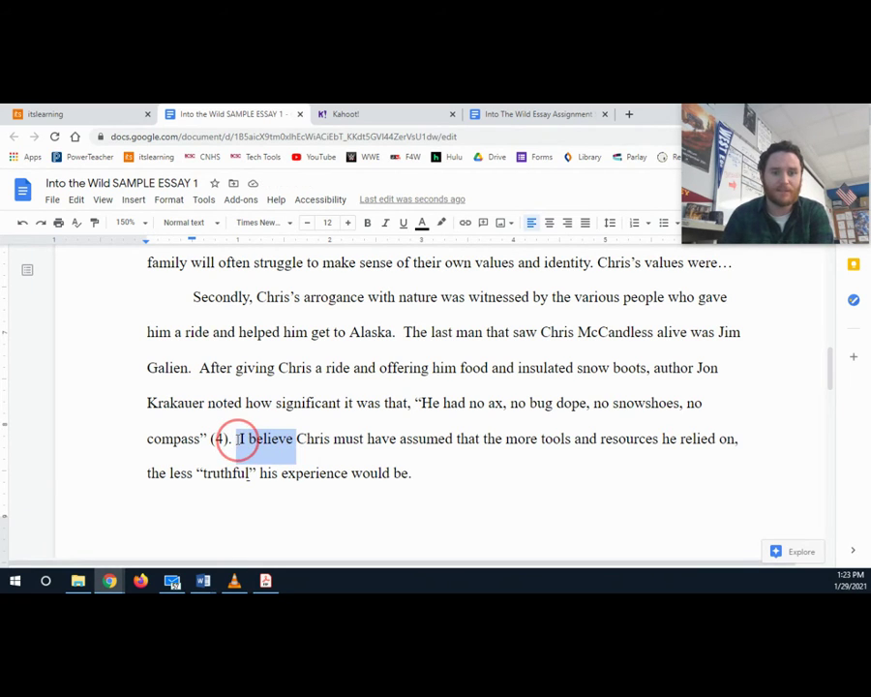
key(BackSpace)
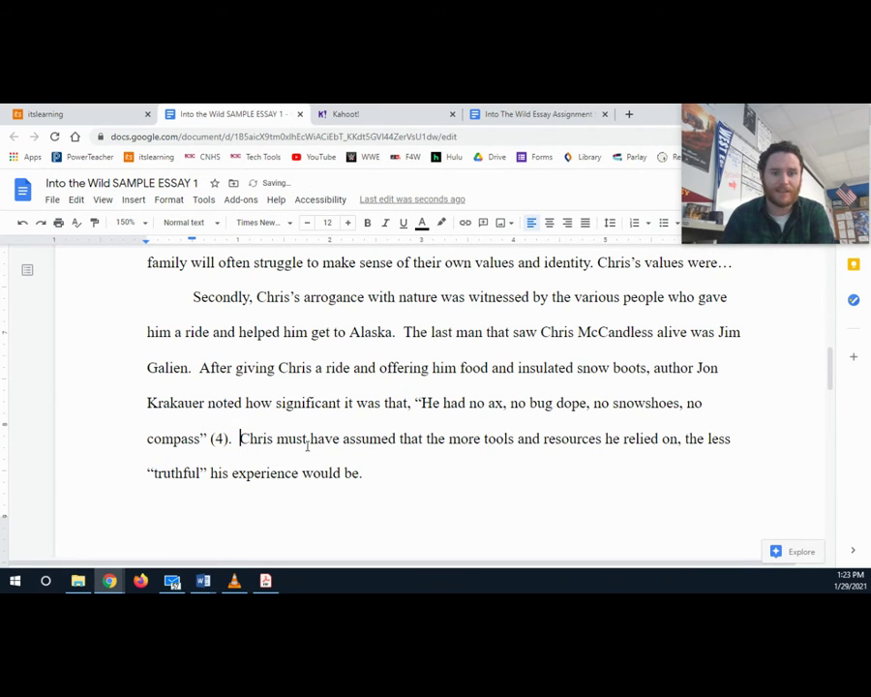
click(413, 477)
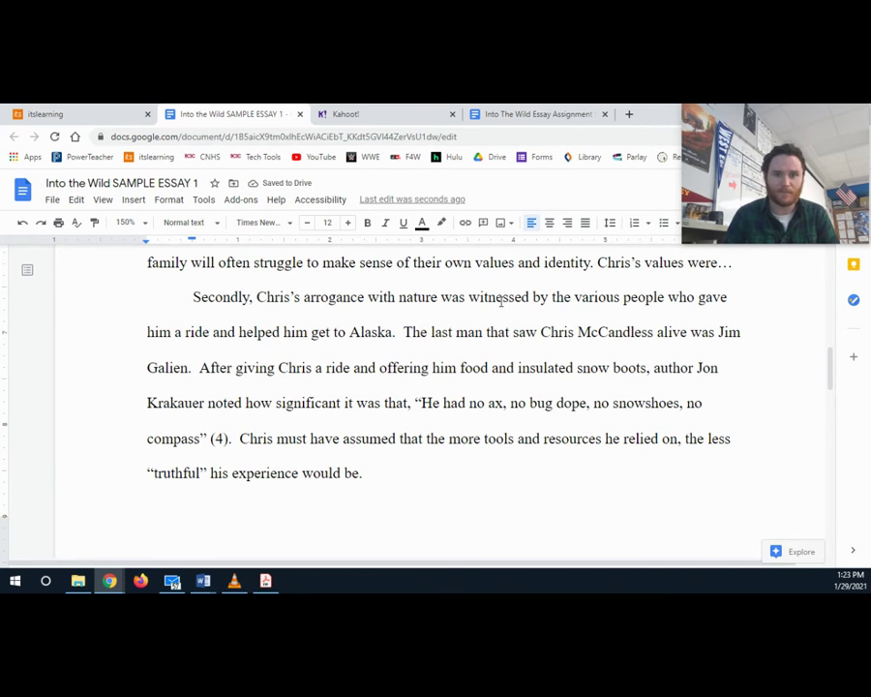
click(530, 113)
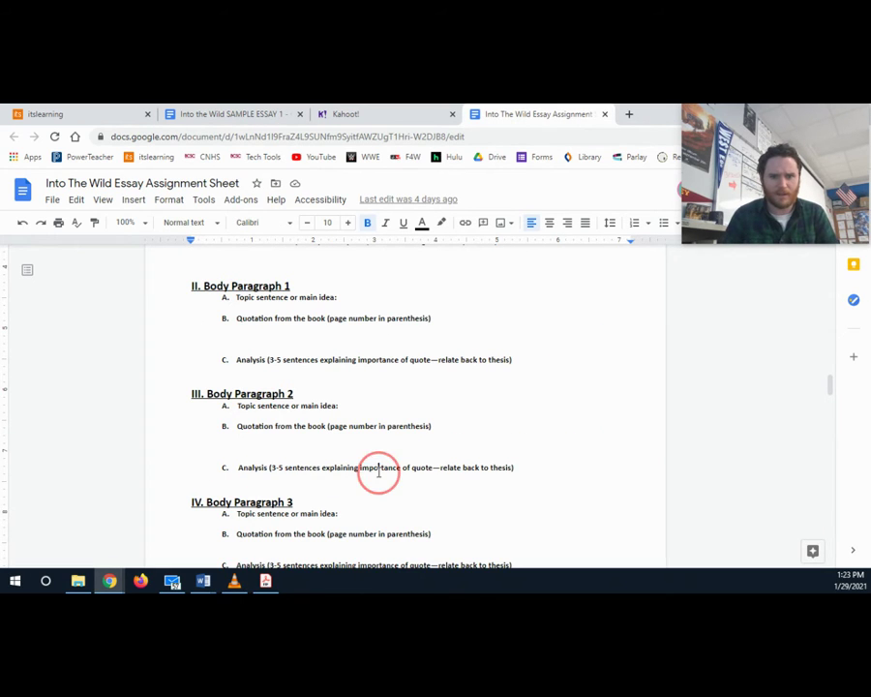
click(236, 113)
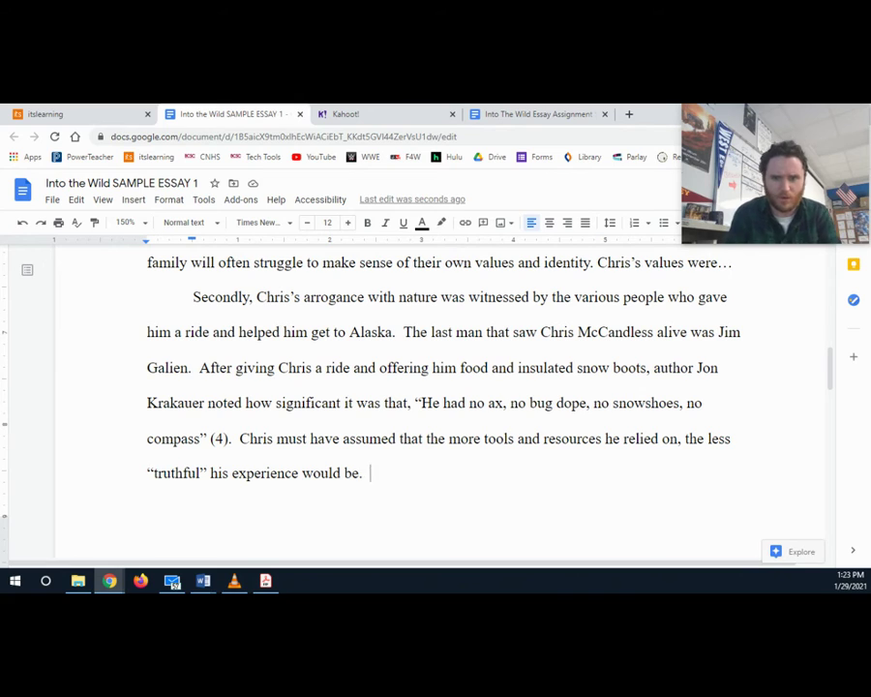
Step: Add the sentence on how basic tasks would be next to impossible without an ax, then begin the sister sentence
text(Without an ax)
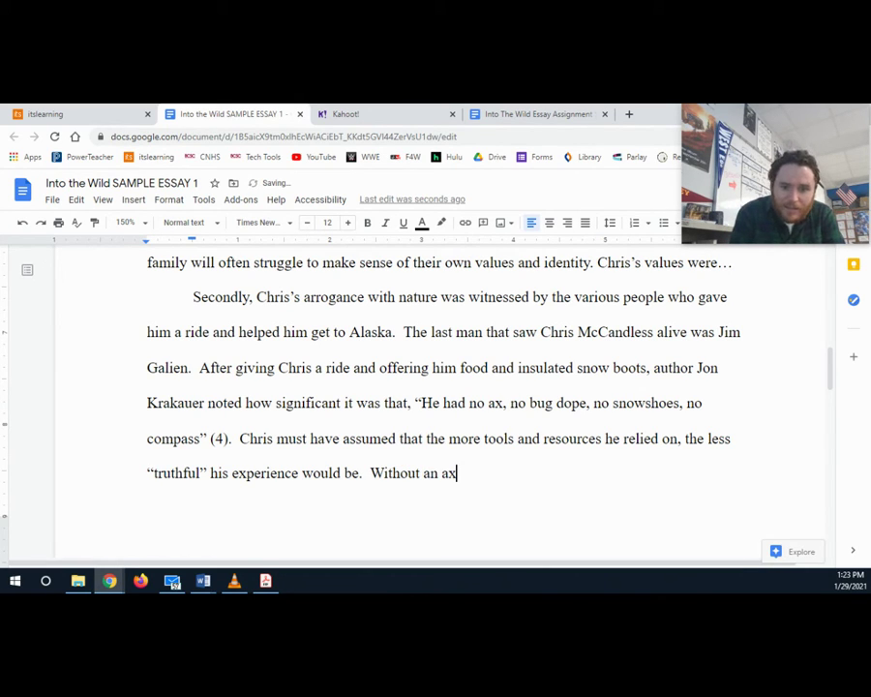
text(, bas)
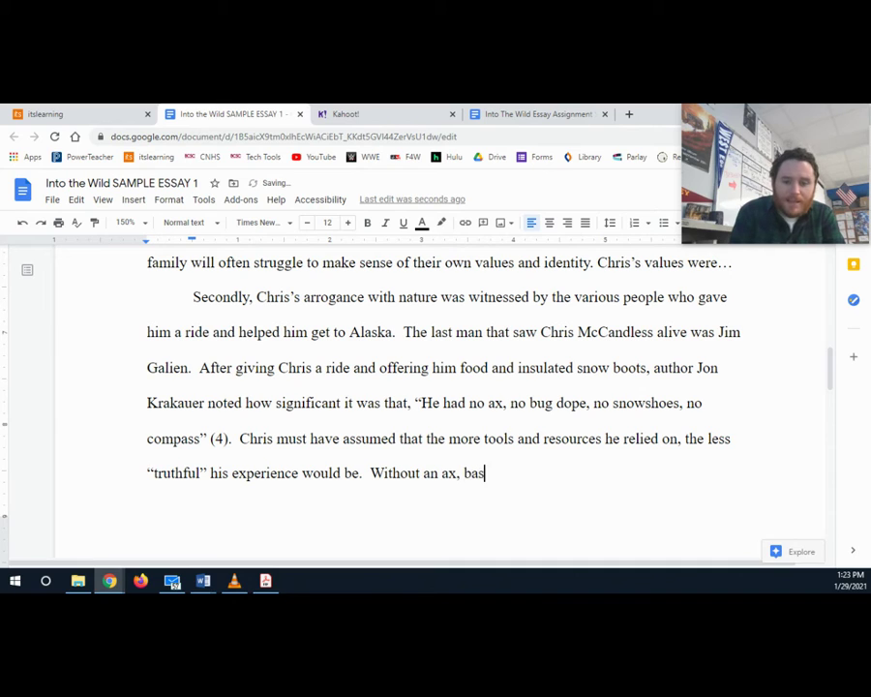
text(ic tasks su)
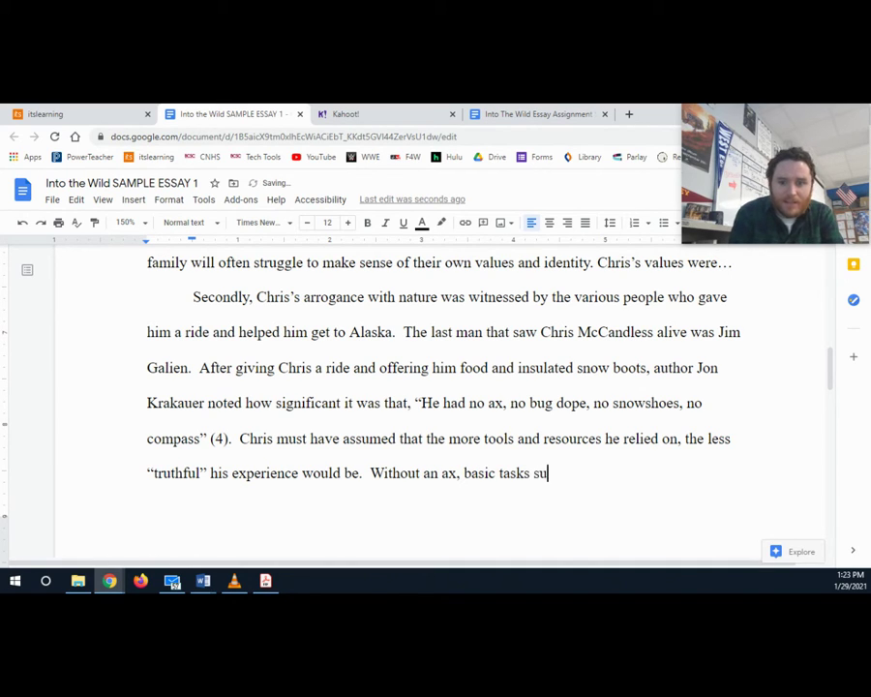
text(ch as chopping)
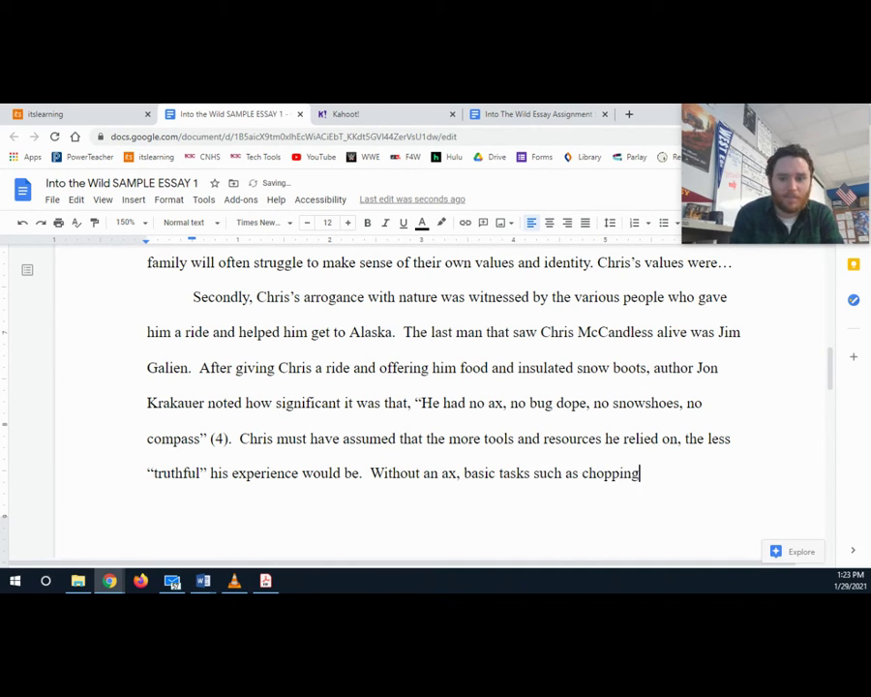
text( firewood to stay)
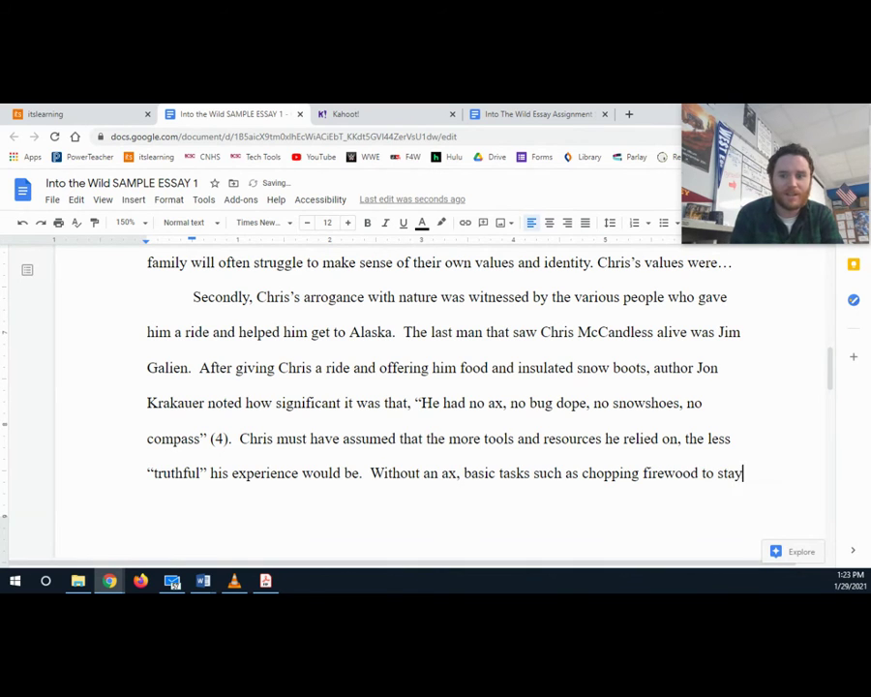
text( warm or c)
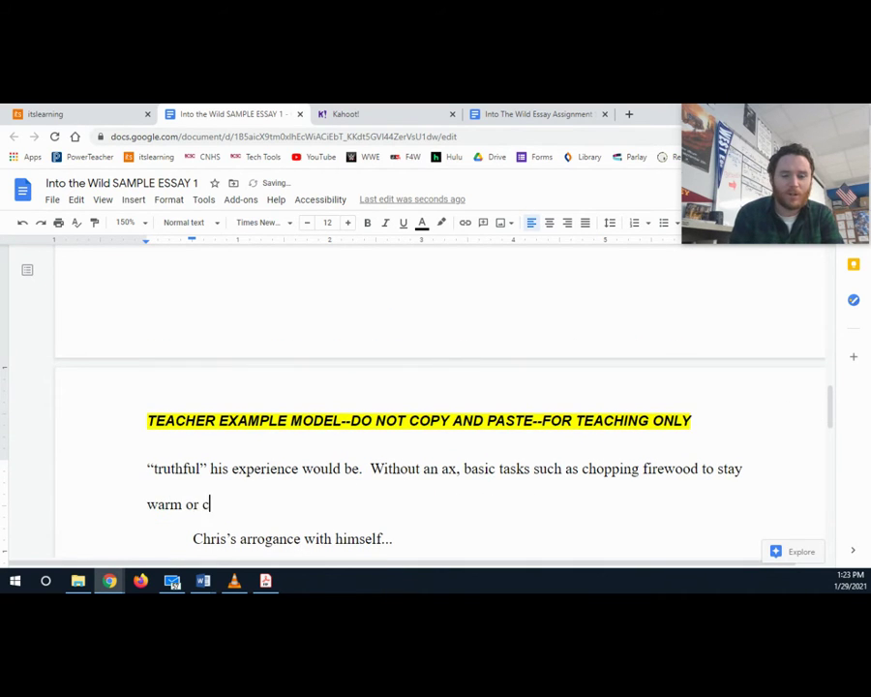
text(ook meat would be )
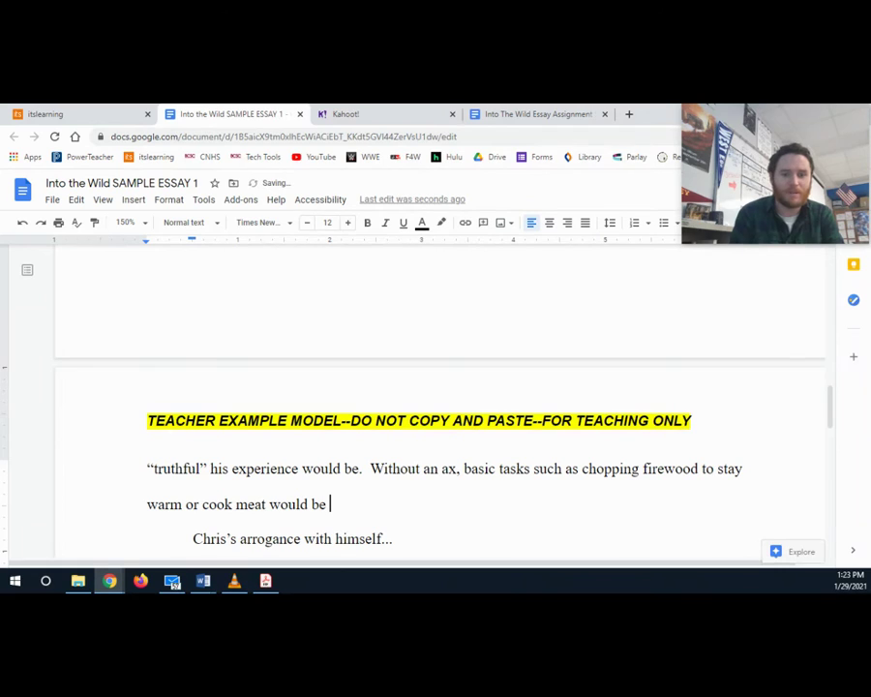
text(next to impo)
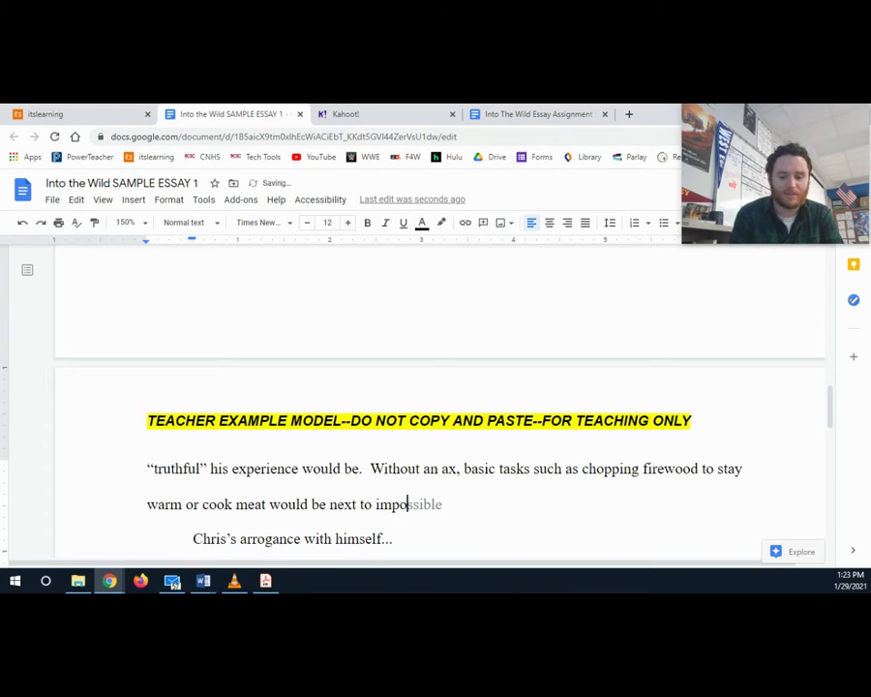
text(ssible. An)
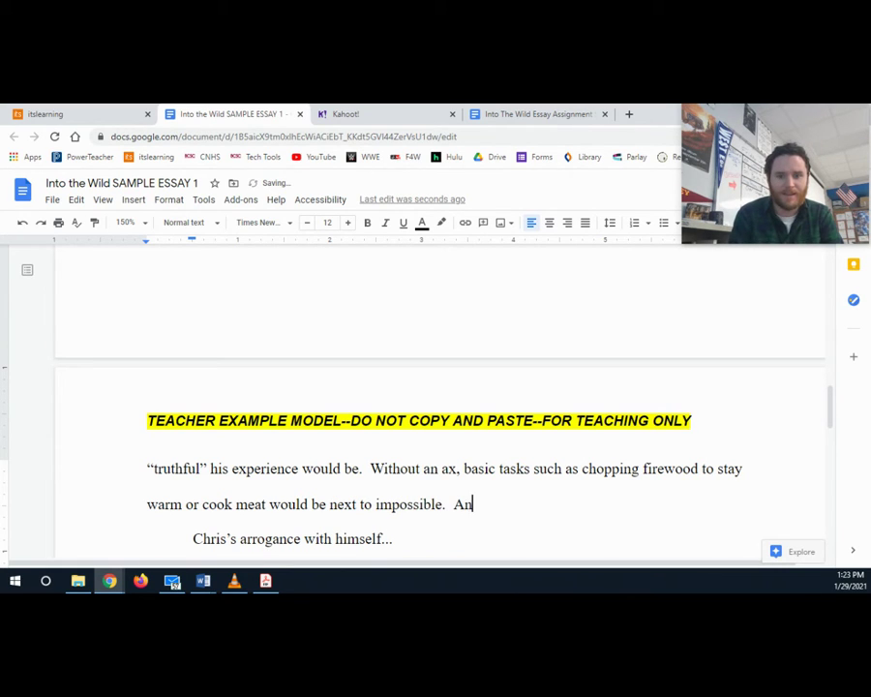
text(d, although Chr)
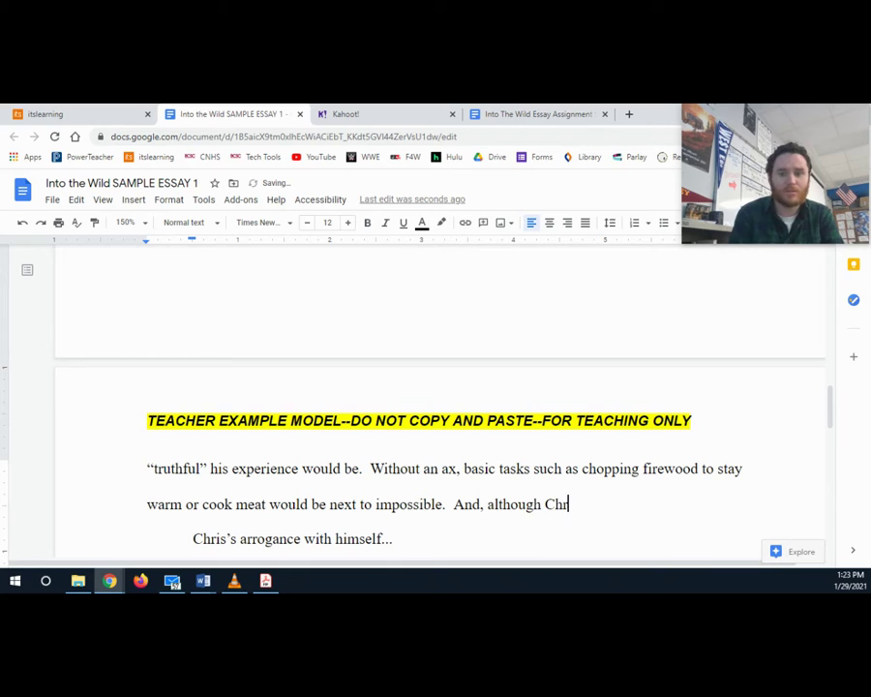
text(is's sister)
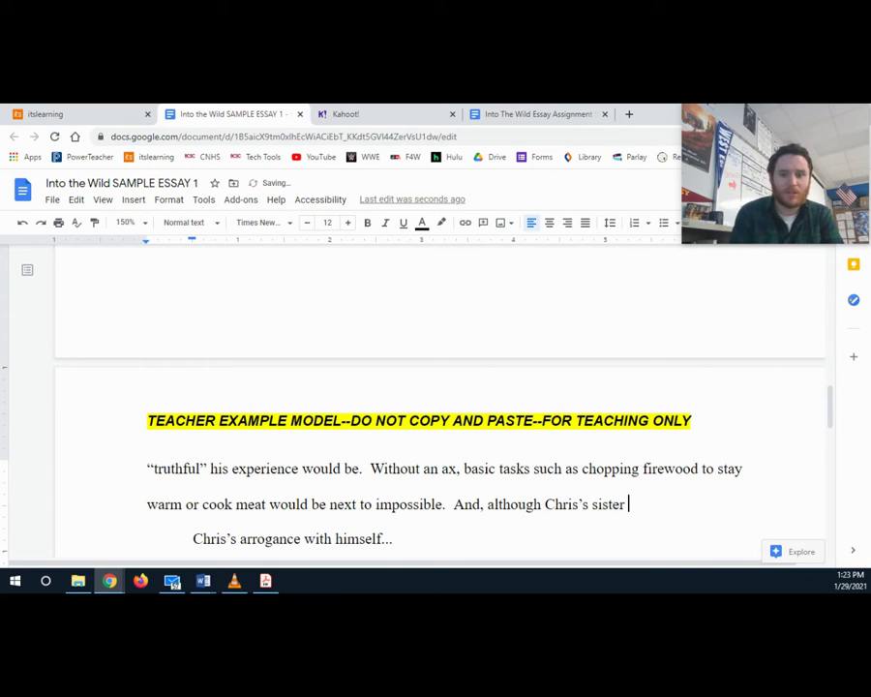
text( sympathei)
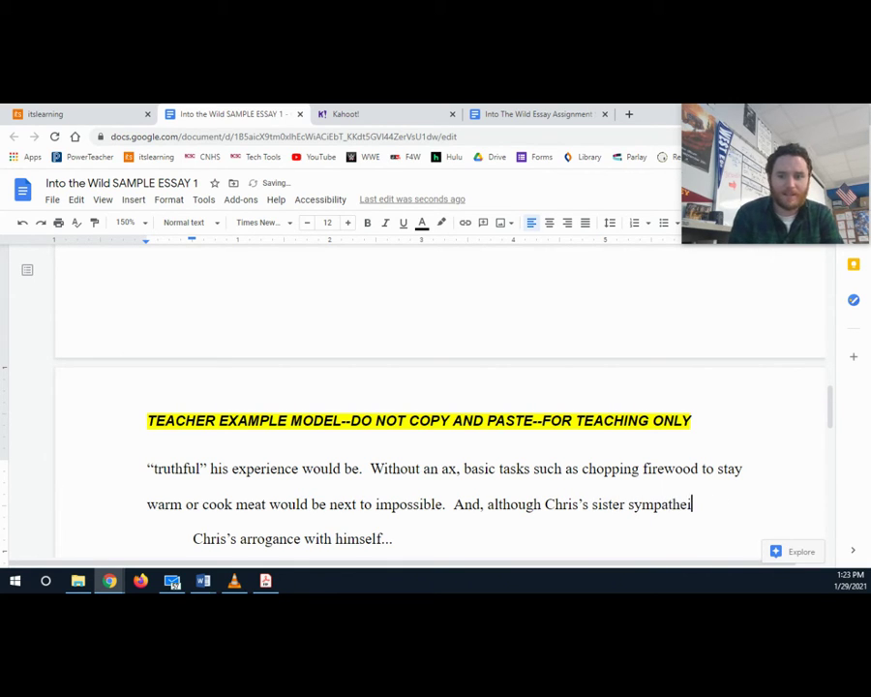
key(BackSpace)
key(BackSpace)
text(iz)
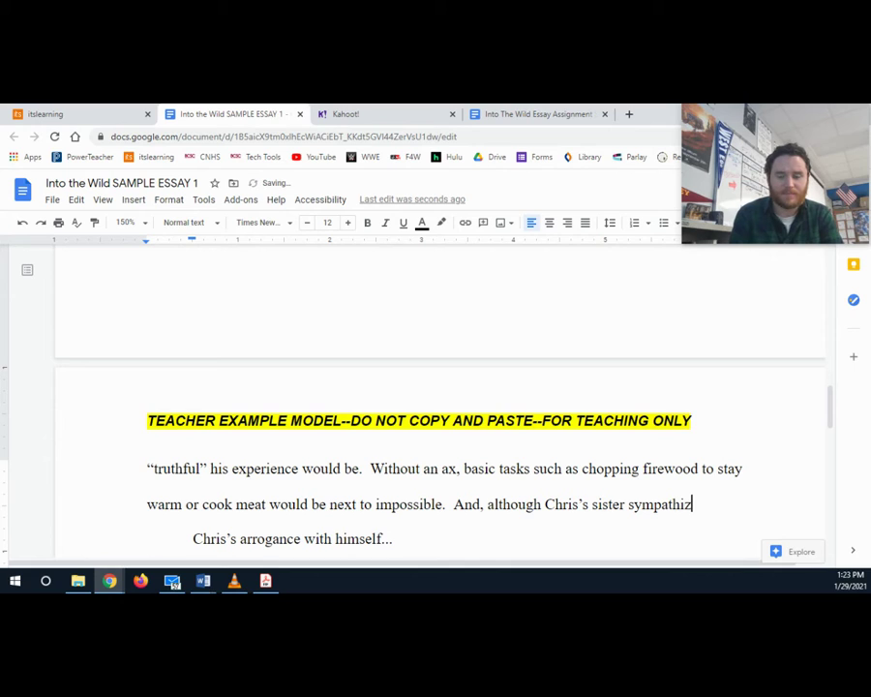
text(es with his need to es)
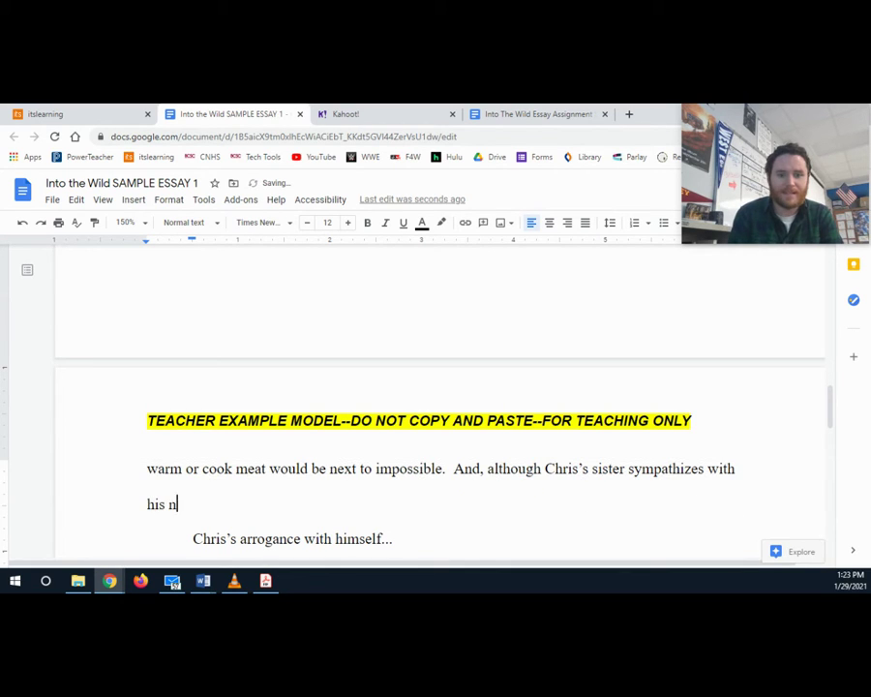
text(cap)
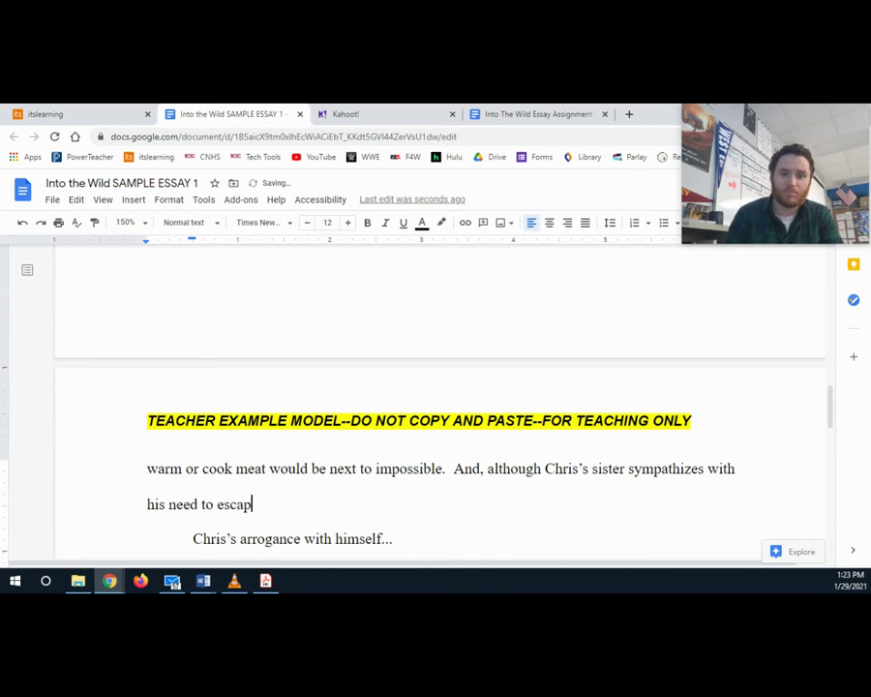
click(649, 367)
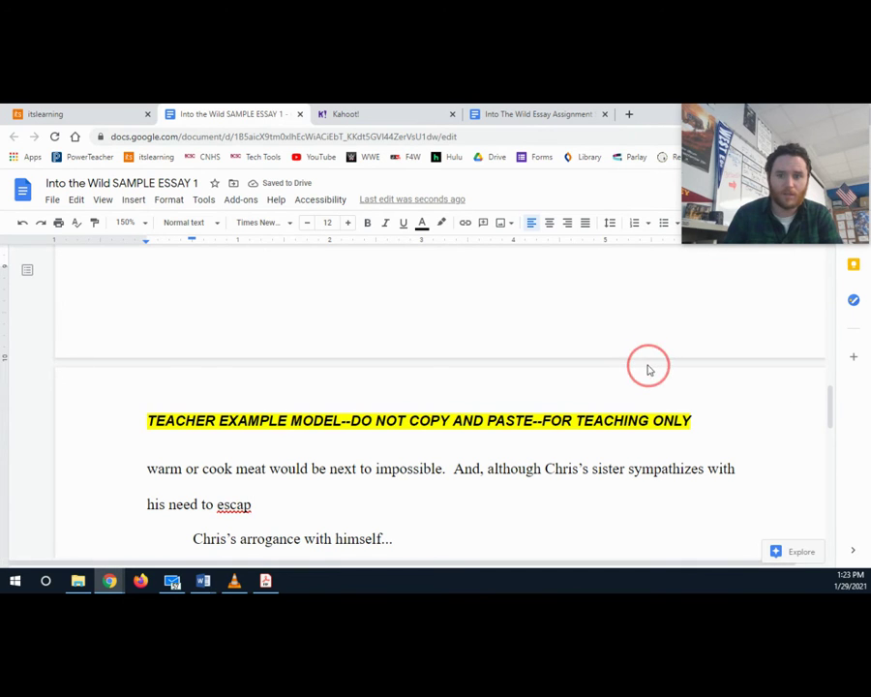
scroll(643, 368, down, 5)
Step: Finish with '...escape society and get away from his family, Carine does not address the egotistical arrogance...' into the wilderness
scroll(360, 372, up, 4)
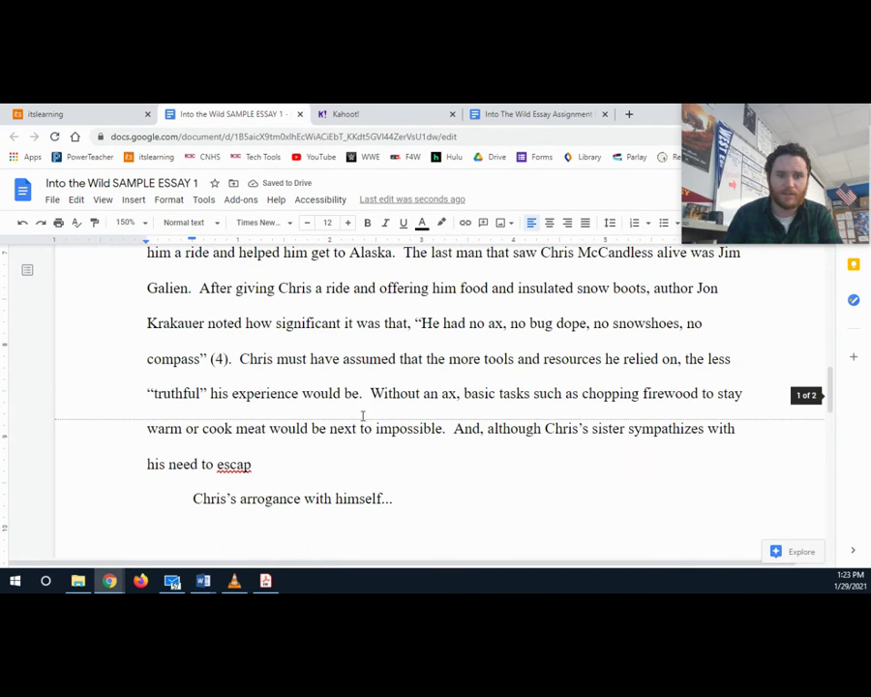
click(352, 465)
text(e socie)
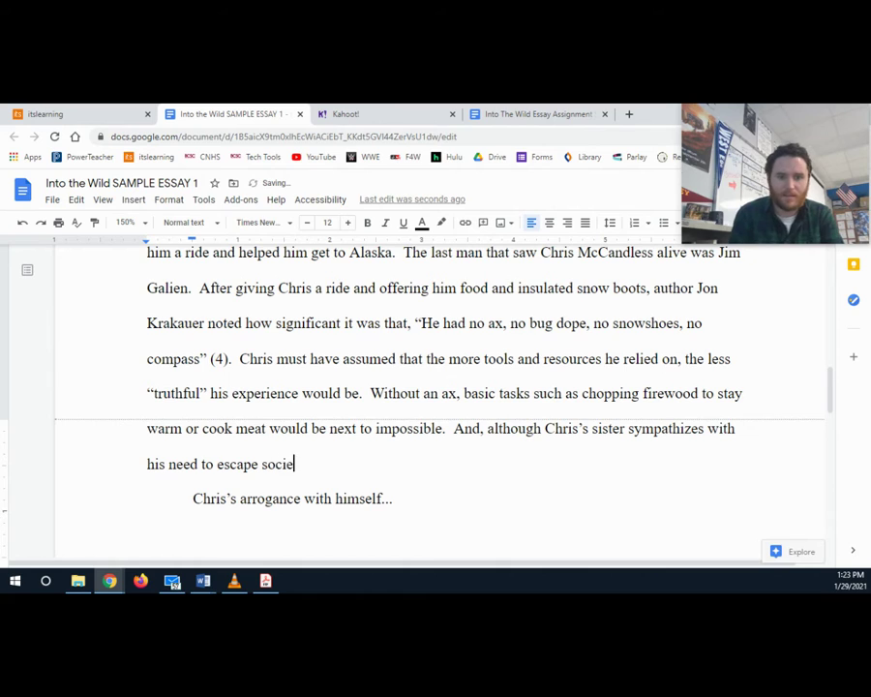
text(ty and get away f)
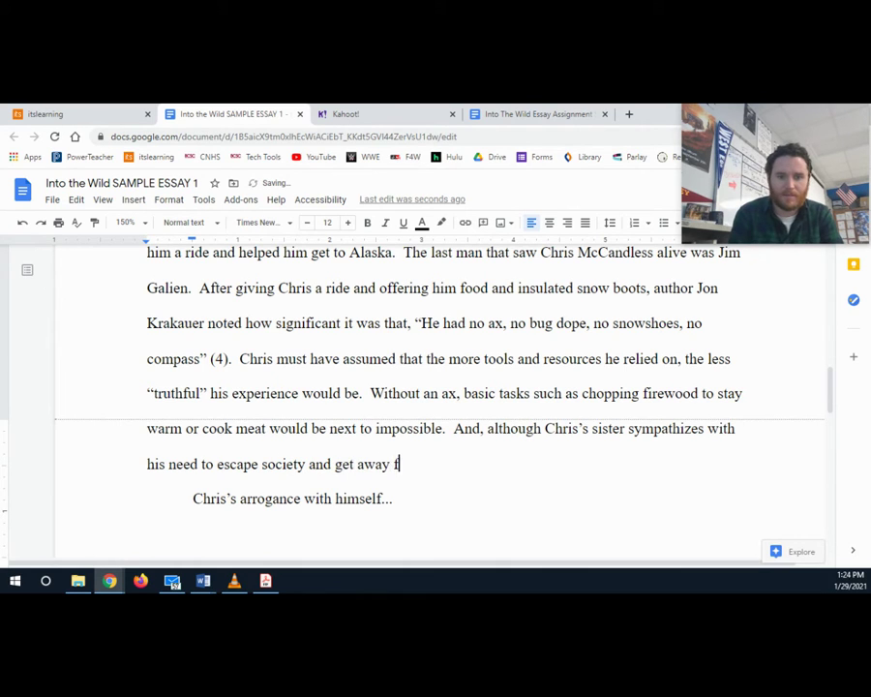
text(rom his family)
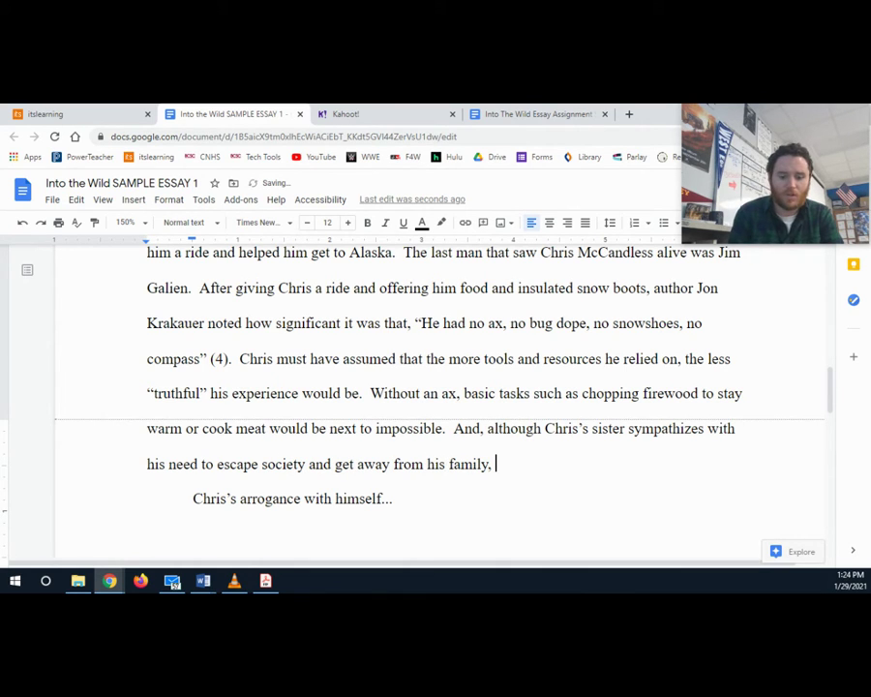
text(, Carine does )
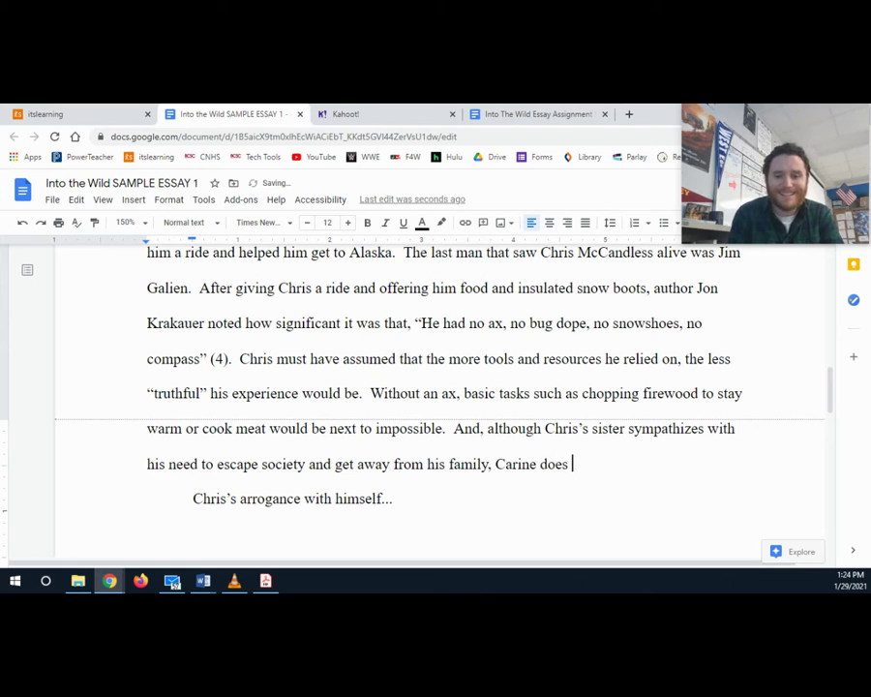
text(not address t)
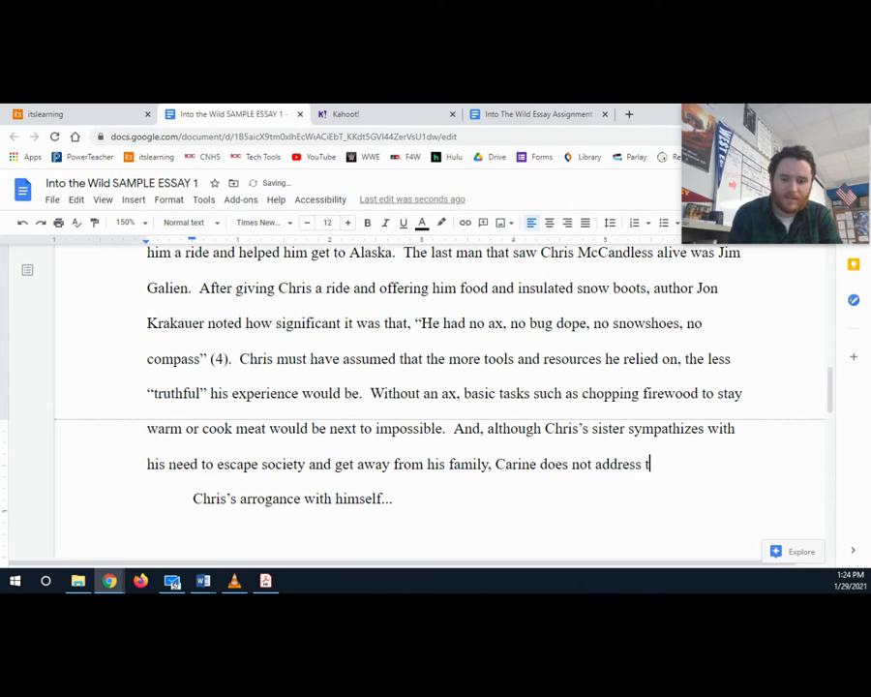
text(he ego)
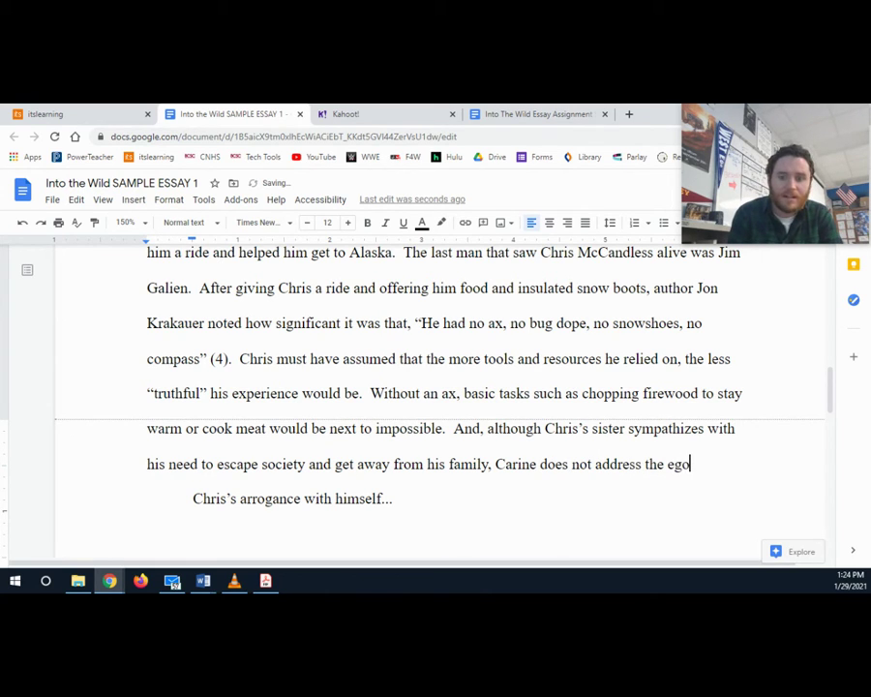
text(tistical arr)
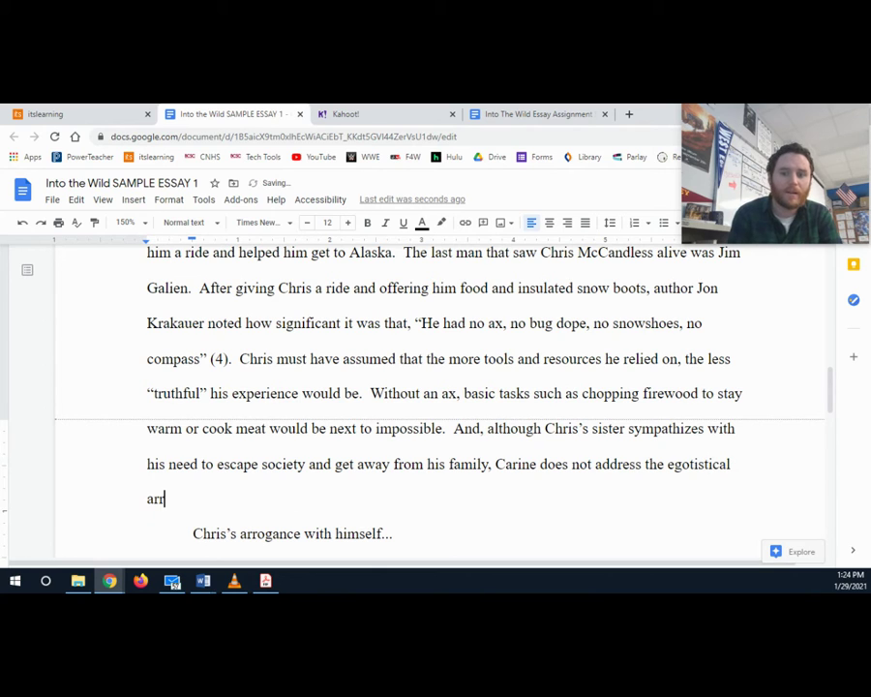
text(ogance that C)
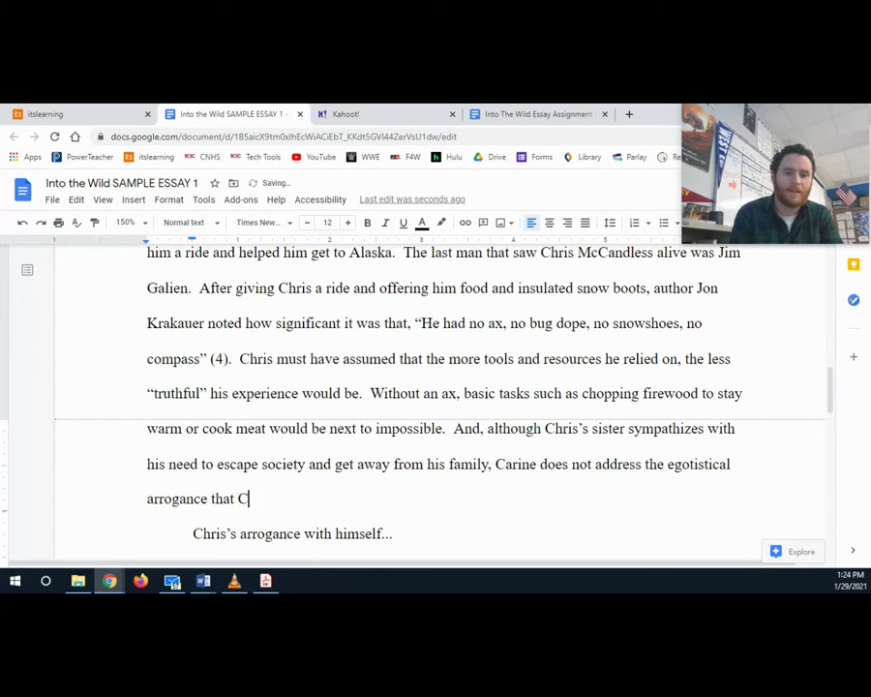
text(hris also carri)
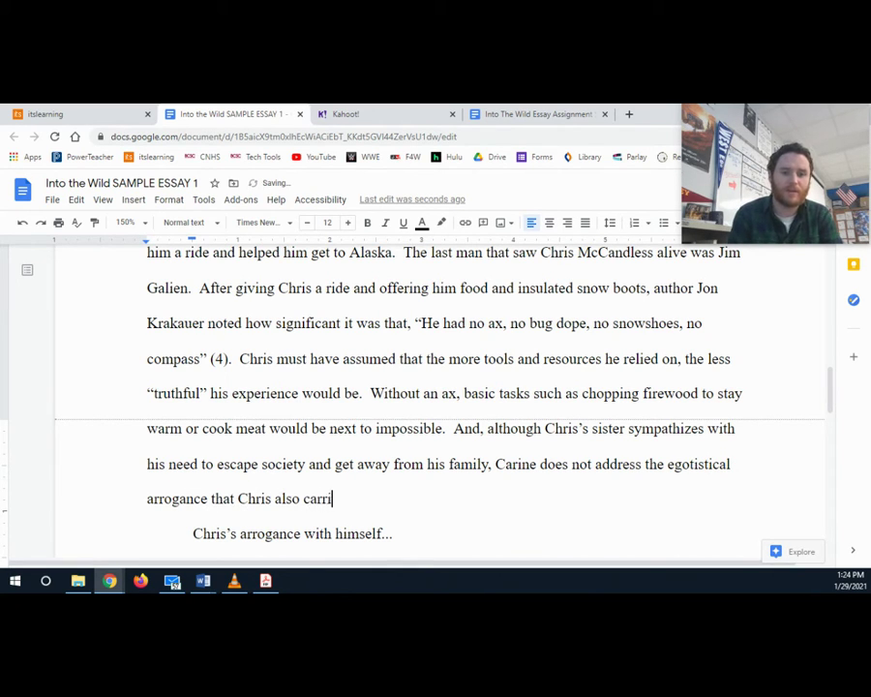
text(ed with him into the )
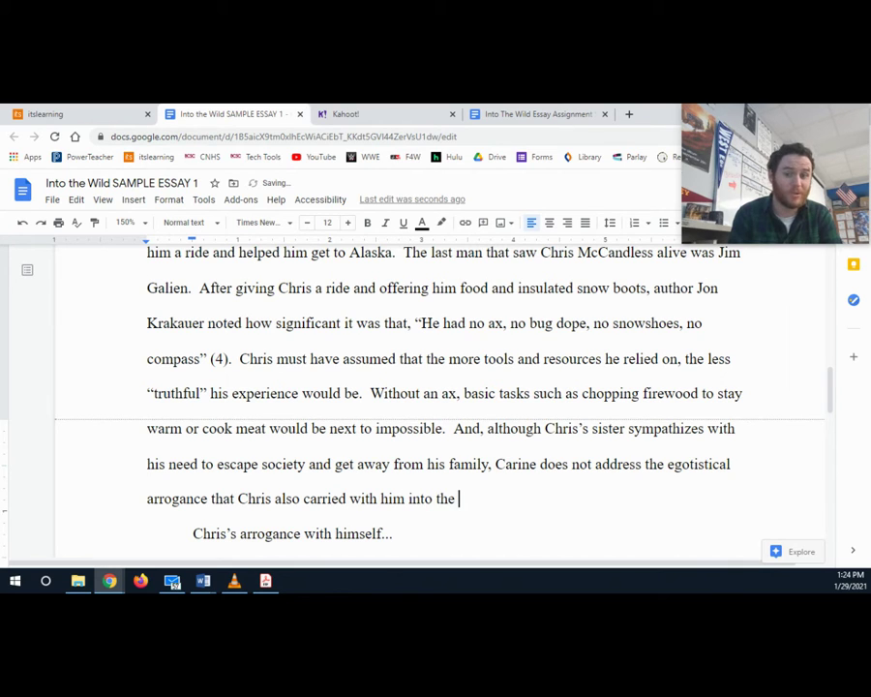
text(wild)
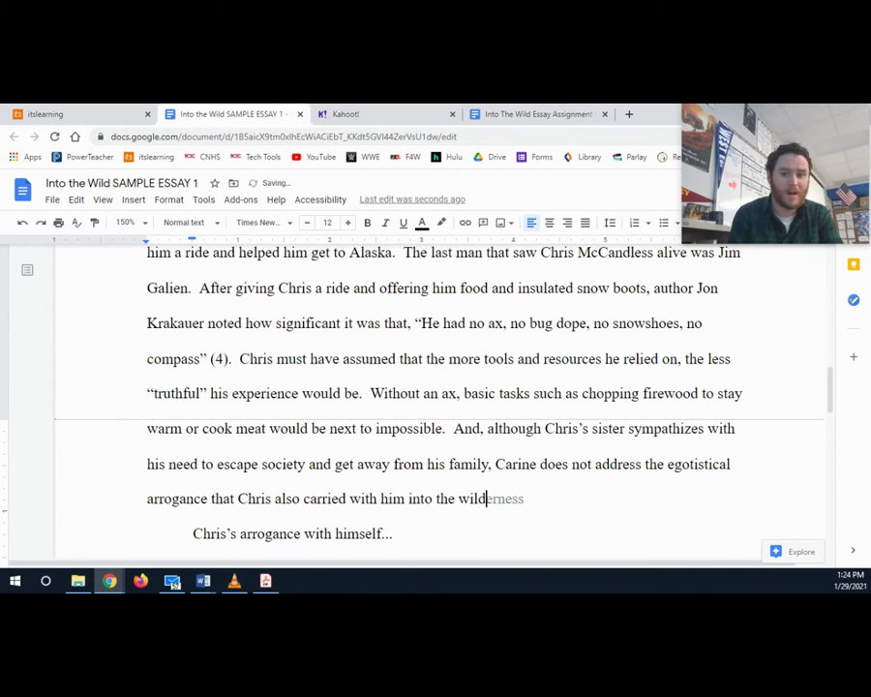
text(erness.)
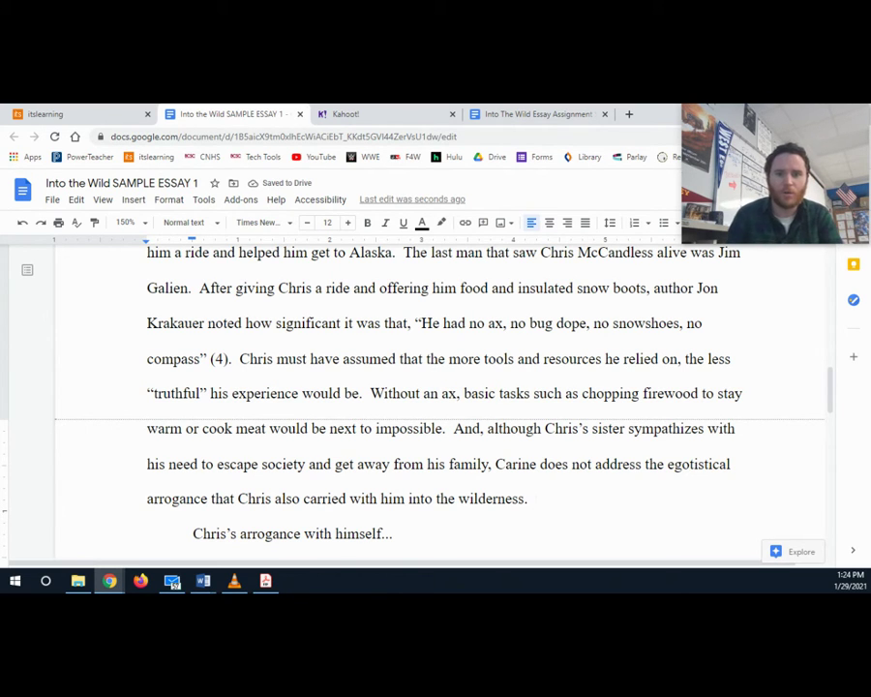
drag(469, 324, 524, 327)
Step: Point out 'compass' in the quote, then after 'wilderness.' type 'Besides not even having a compass to keep direction, Chris also appeared to lack a mo...'
click(525, 324)
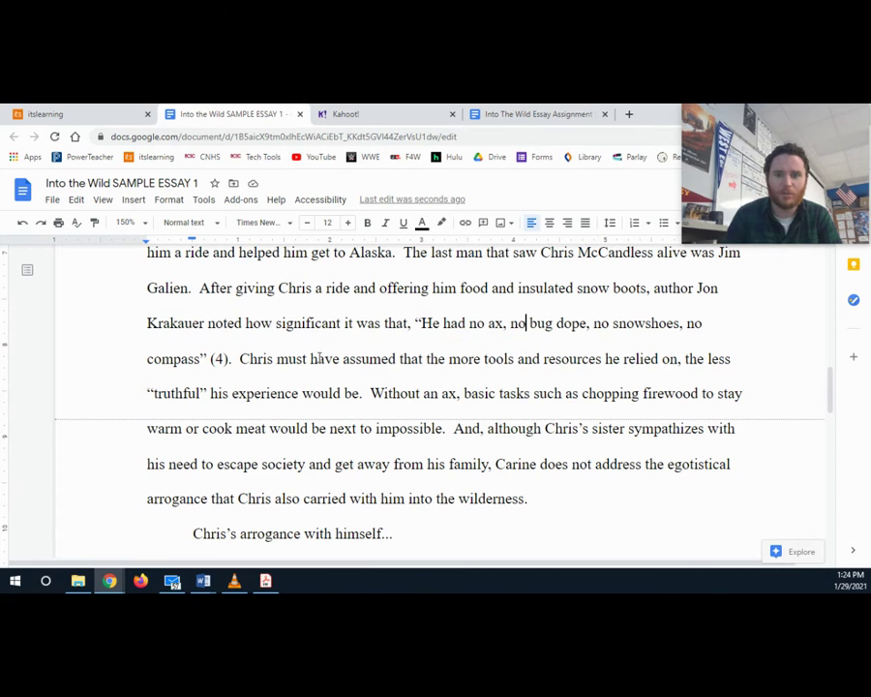
double_click(175, 359)
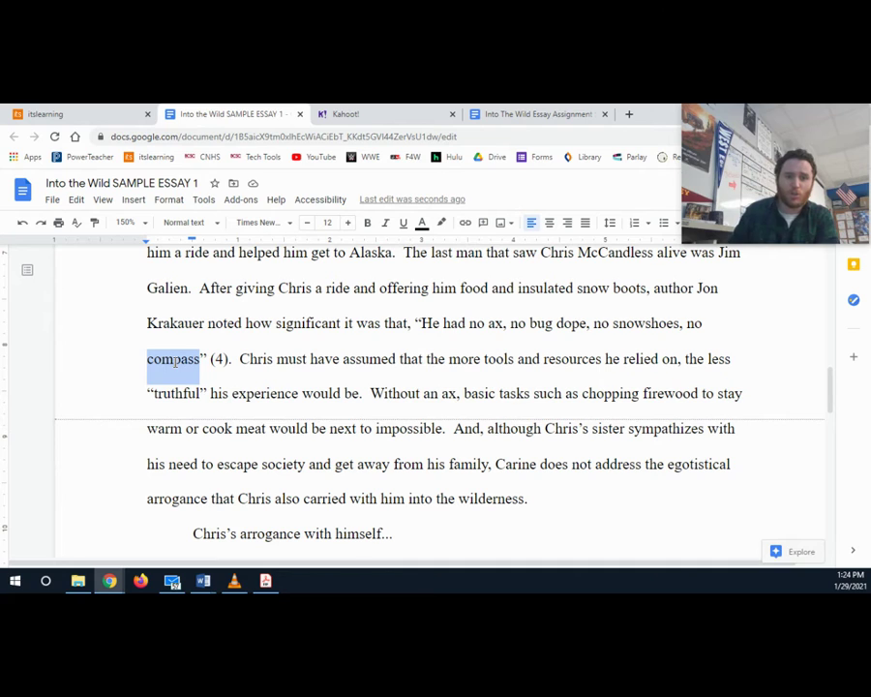
double_click(169, 357)
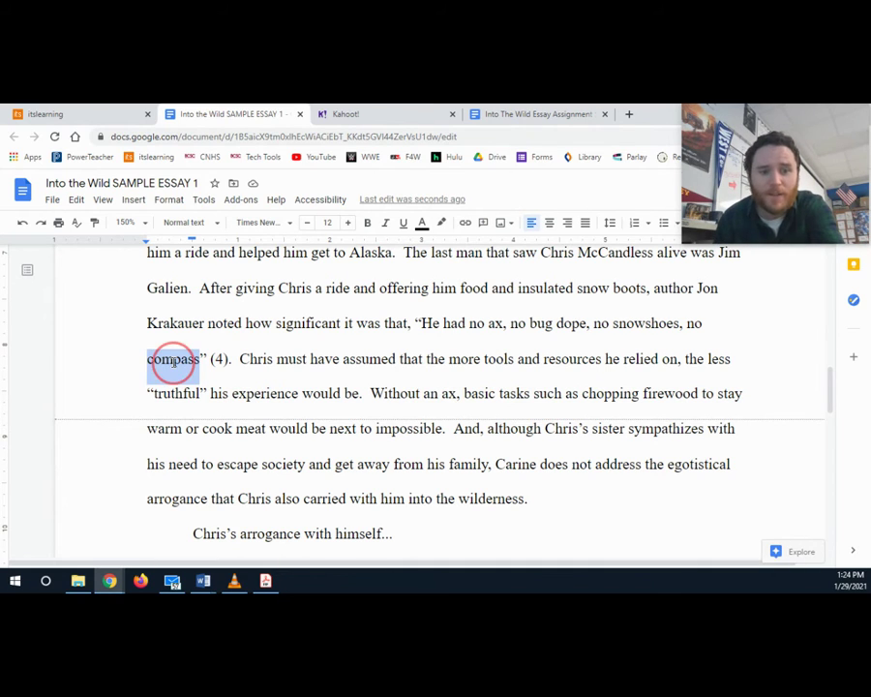
click(550, 506)
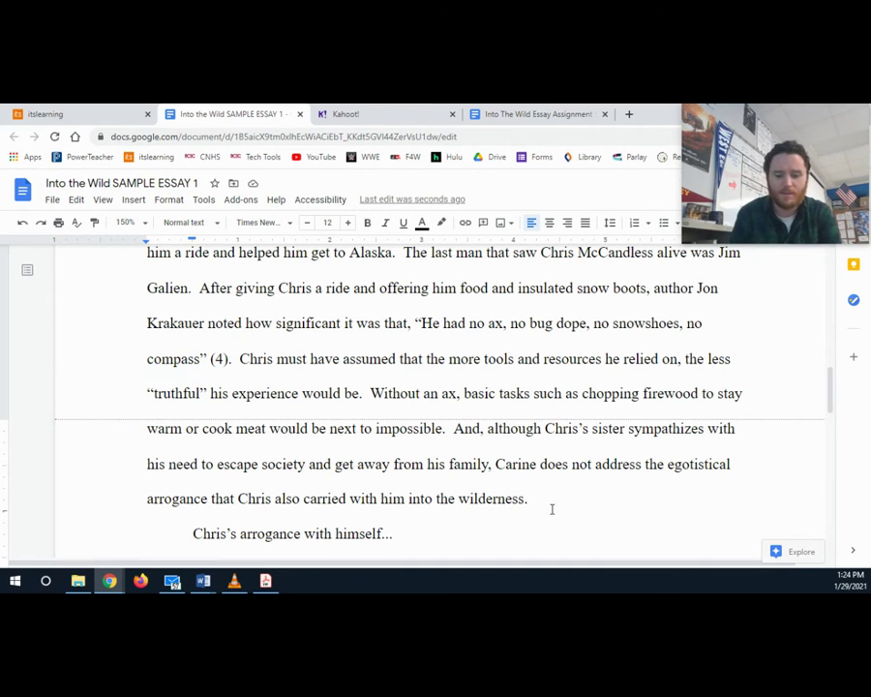
text(Besides no)
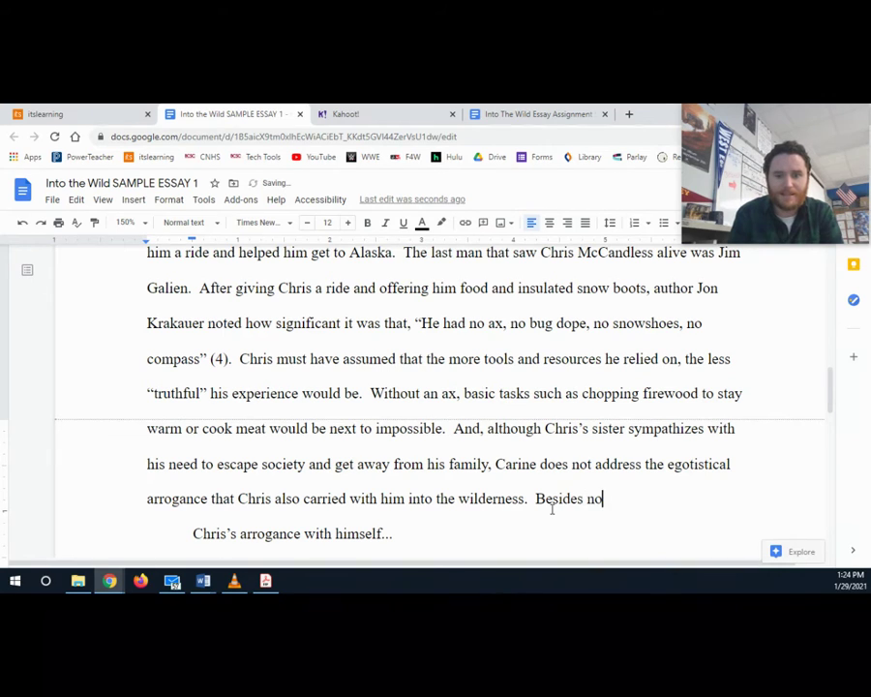
text(t even having a comp)
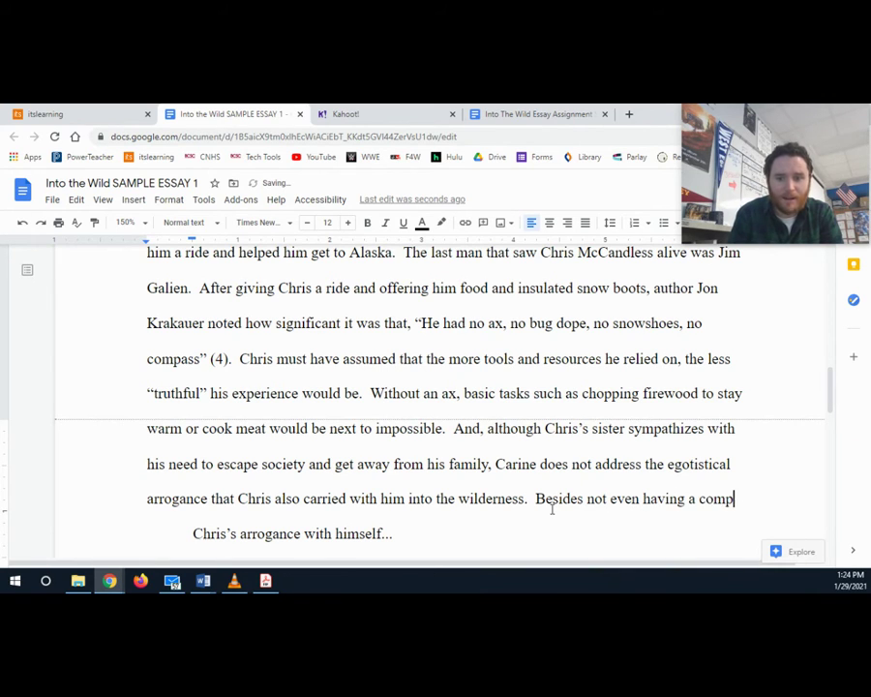
text(ass to keep direc)
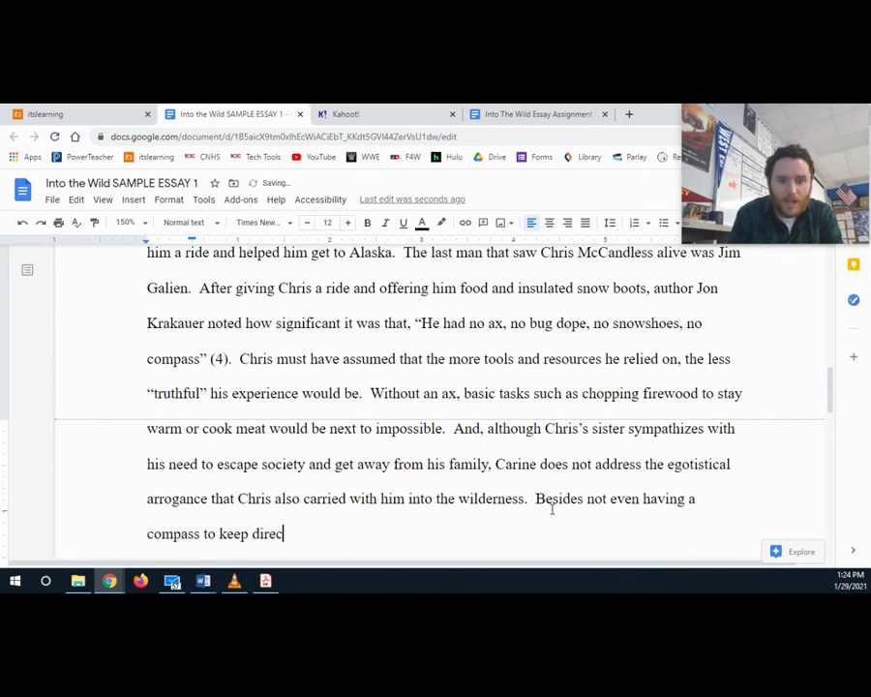
text(tion, Chris a)
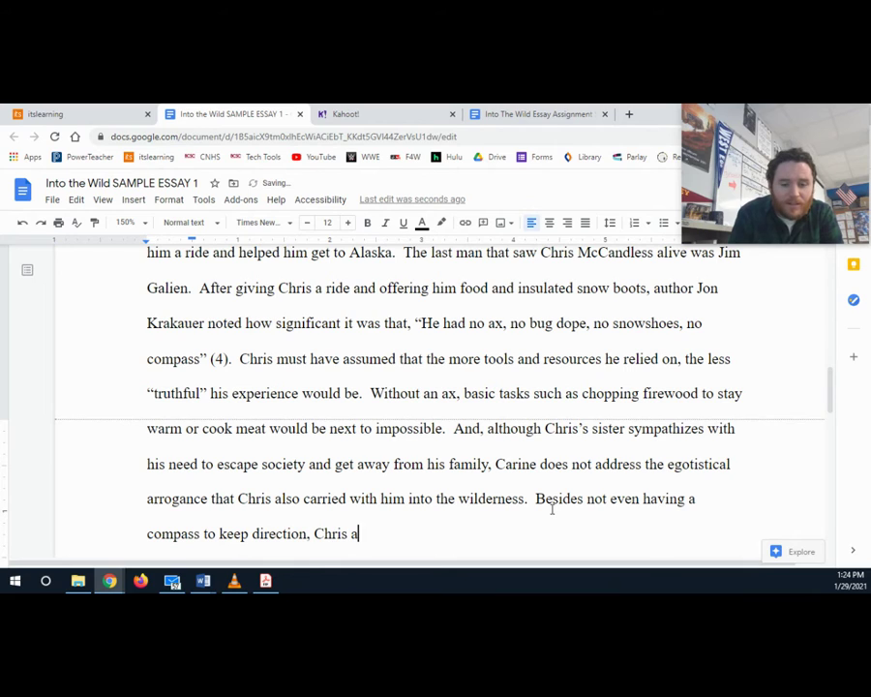
text(lso ap)
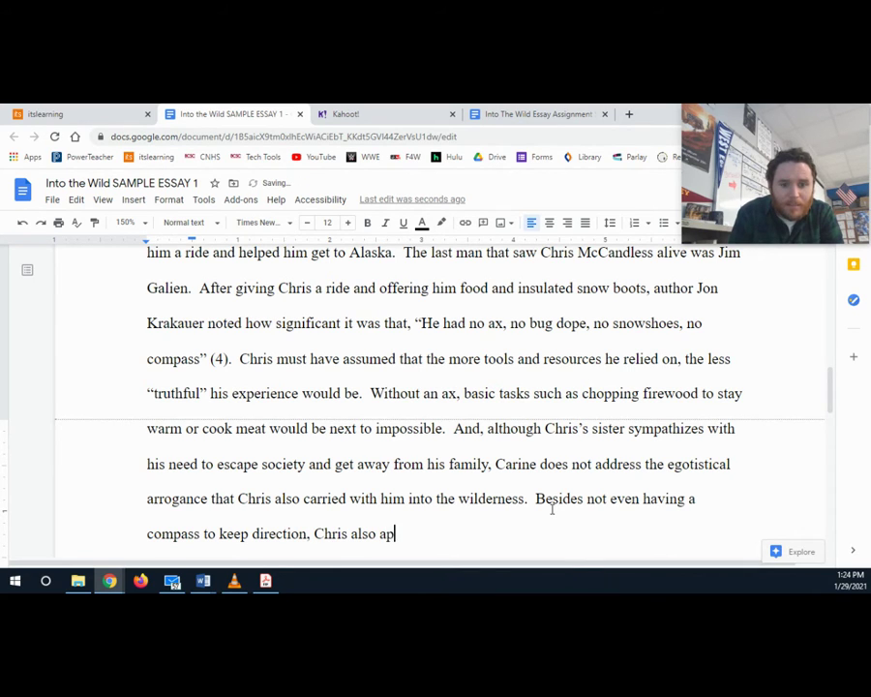
text(peared to )
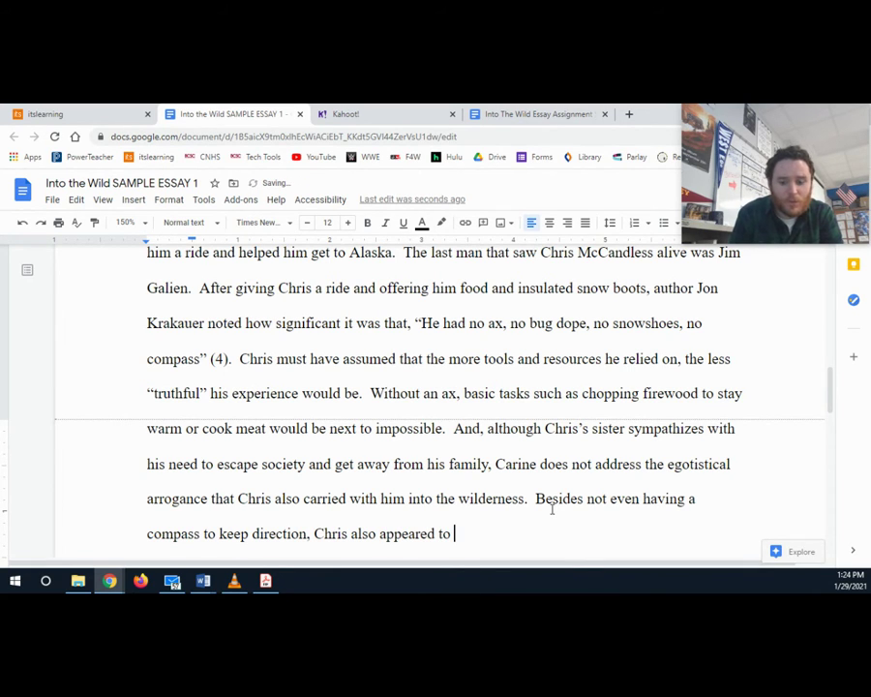
text(lack a moral )
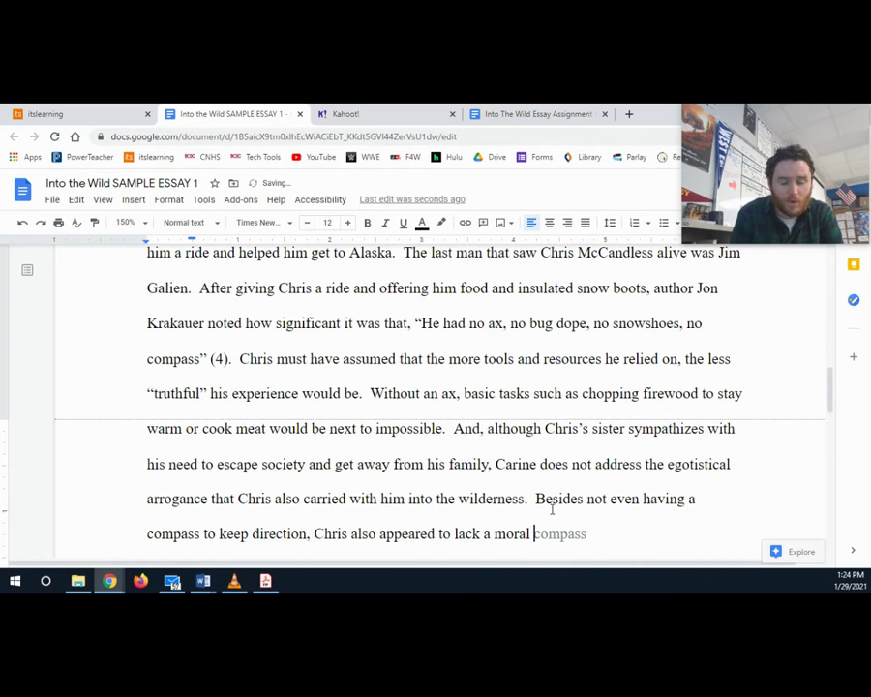
text(compass, aba)
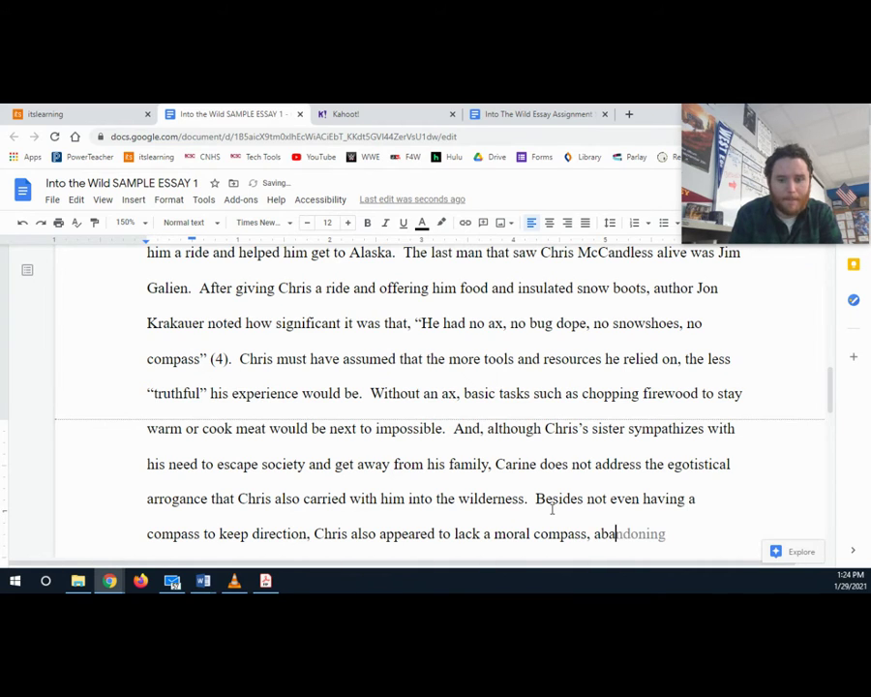
text(ndoning his fam)
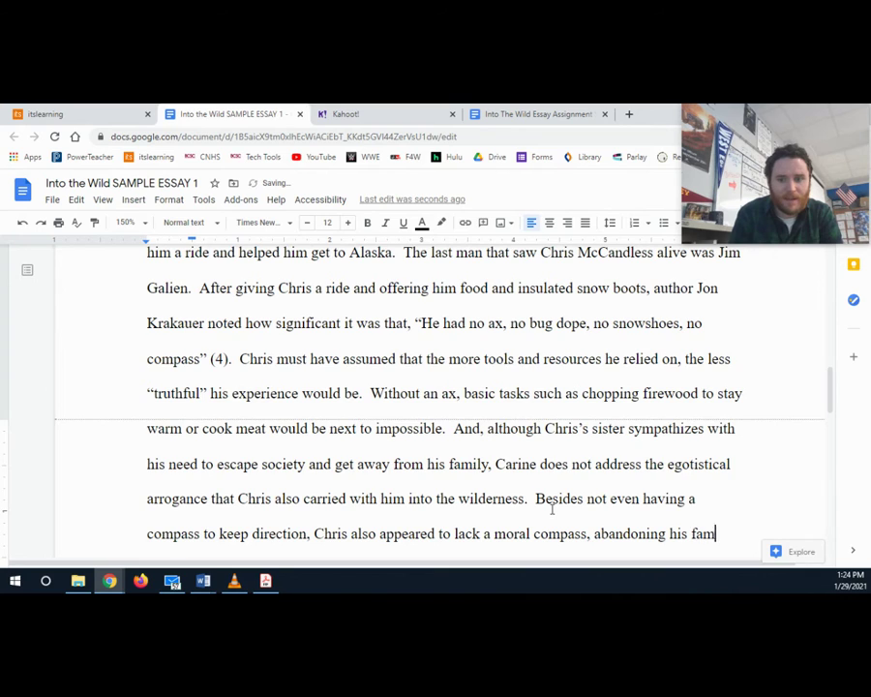
text(ily with no word o)
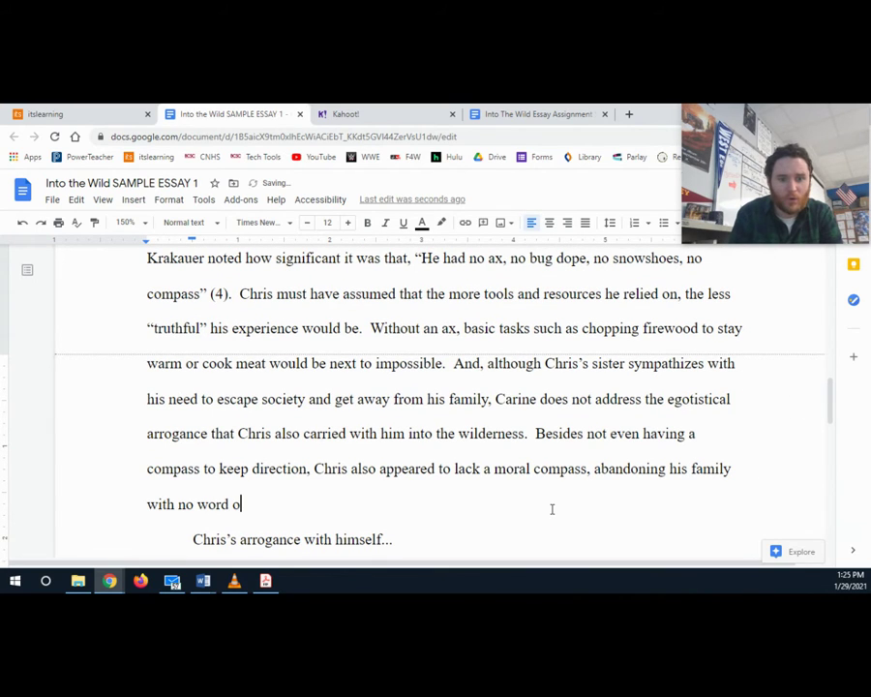
text(r c)
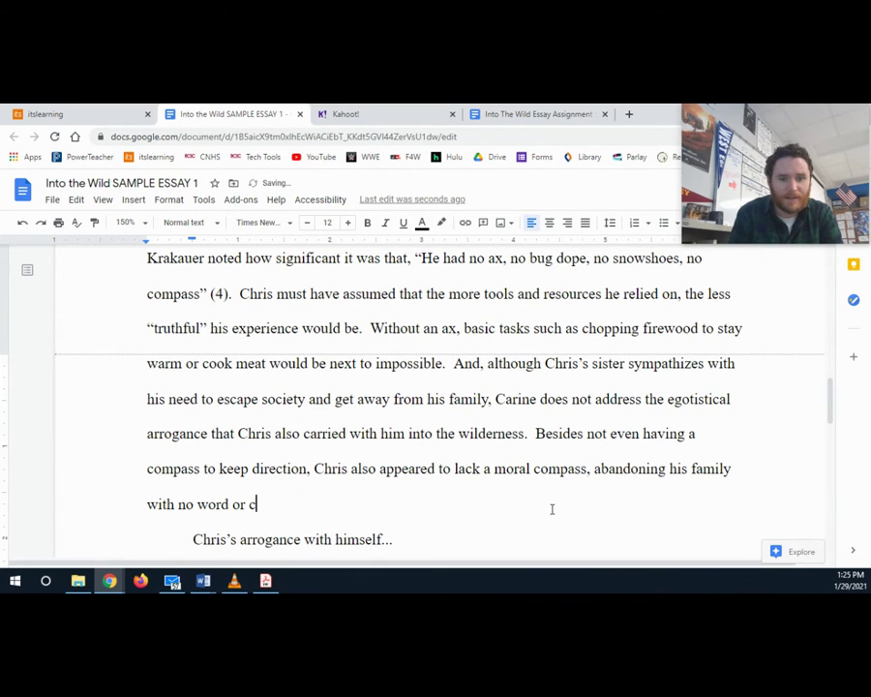
text(ontact)
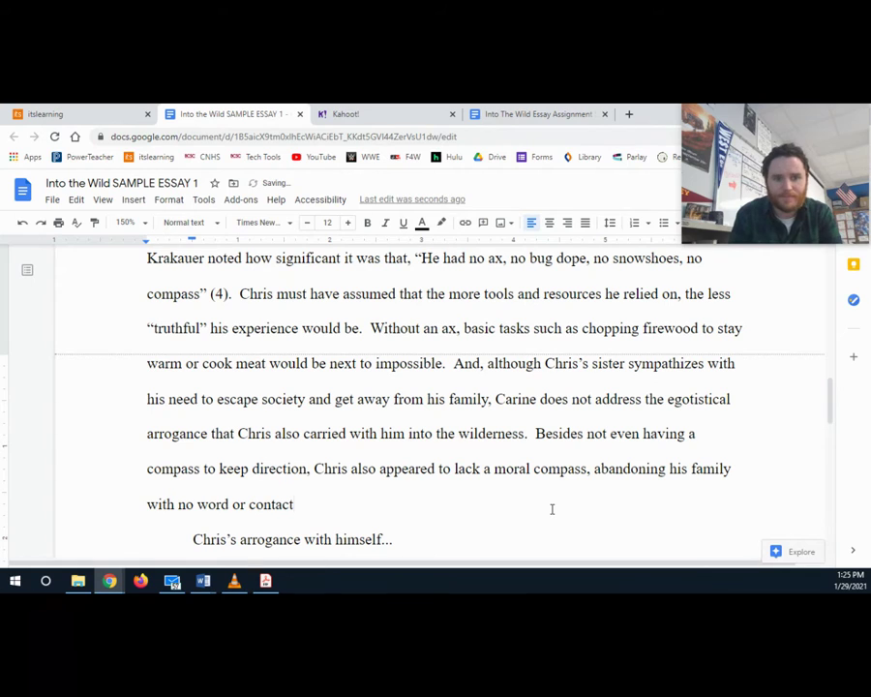
text(.)
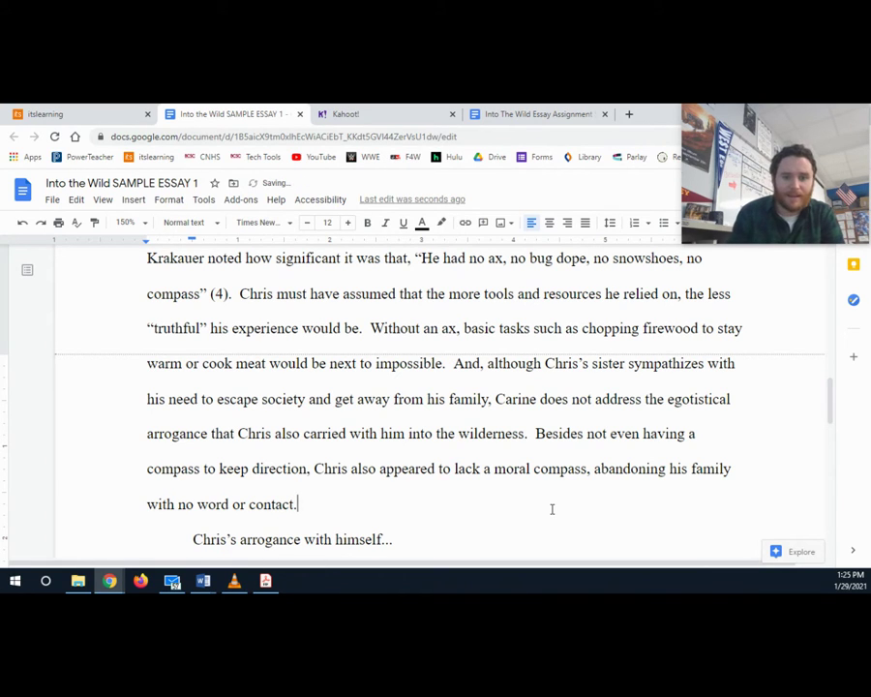
Step: Insert 'cruelly' before 'abandoning' in the moral-compass sentence
drag(497, 471, 533, 471)
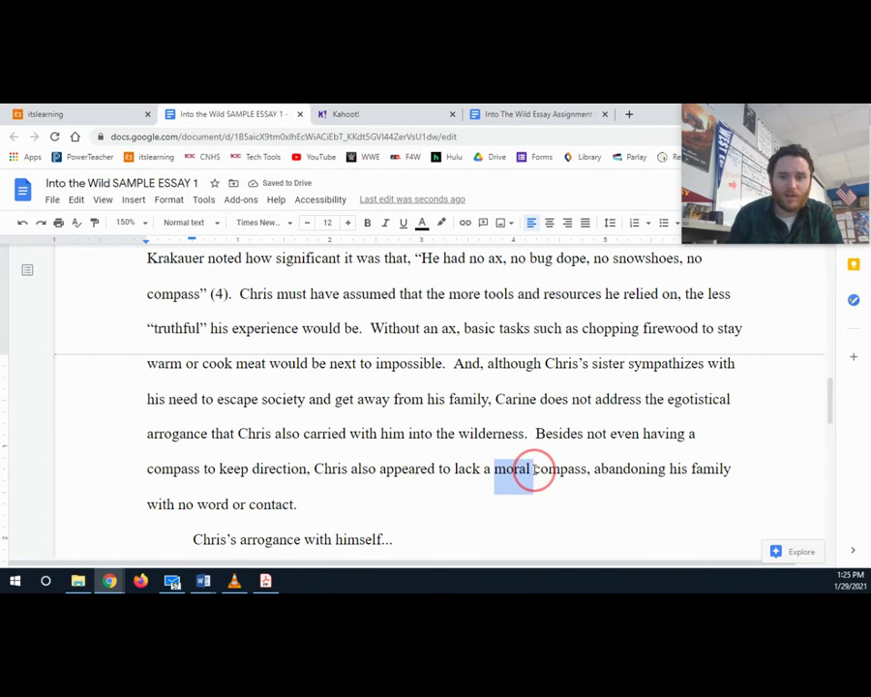
click(538, 472)
click(594, 472)
text(cruelly)
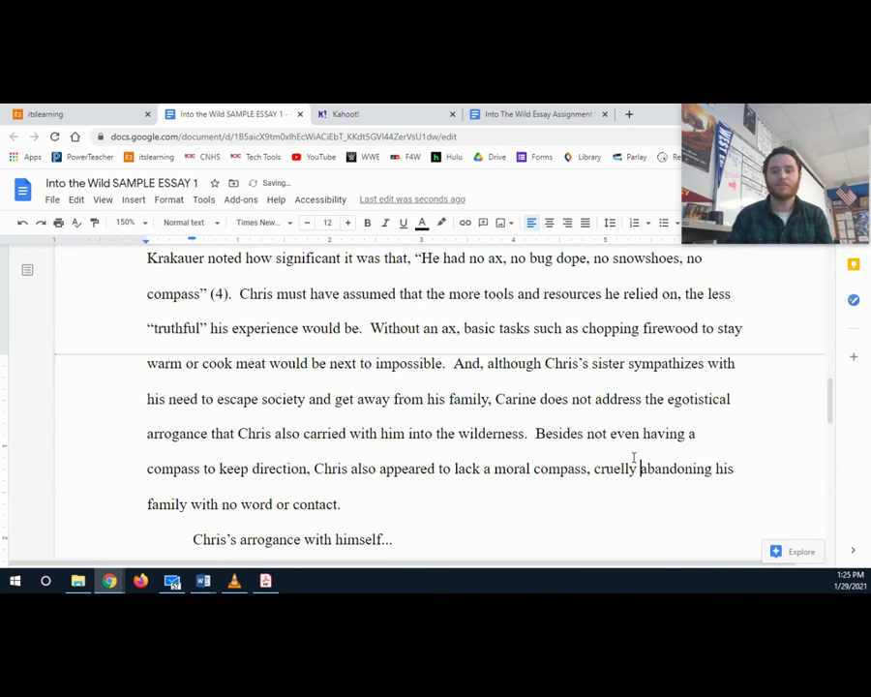
click(599, 501)
Step: Select the Krakauer compass quote and citation, then place the cursor after 'arrogance with himself'
scroll(340, 402, up, 2)
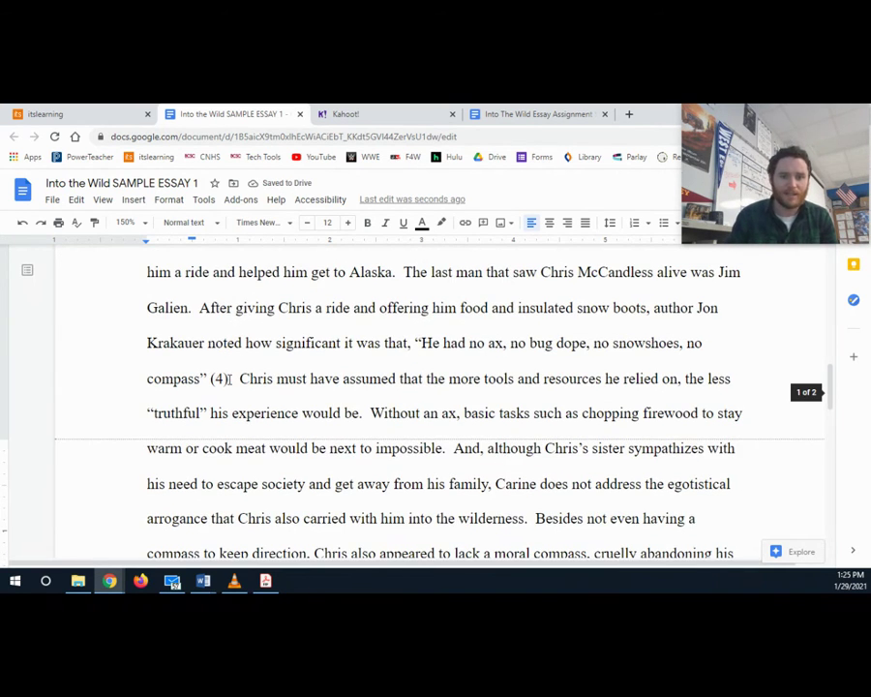
drag(229, 378, 419, 359)
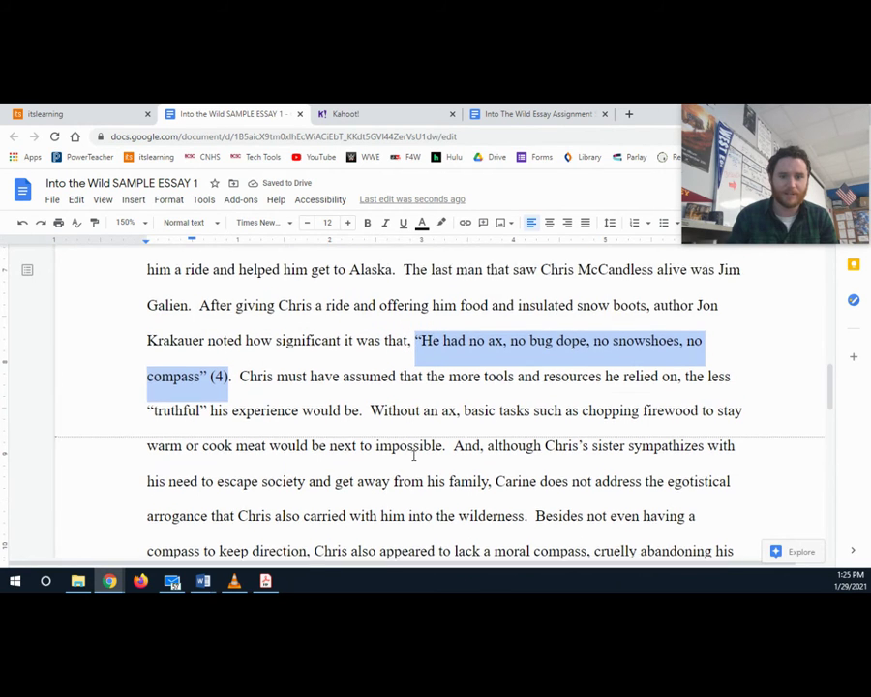
scroll(413, 454, down, 6)
click(420, 375)
Step: Copy the S.O.S. note quotation from the quotes list on the Essay Assignment Sheet
key(ctrl+4)
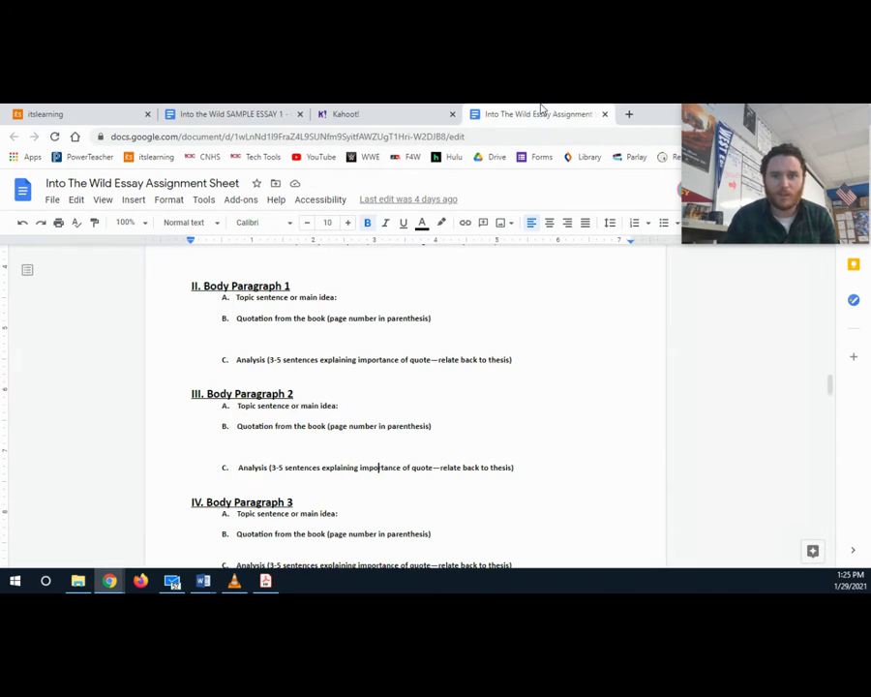
scroll(535, 470, down, 10)
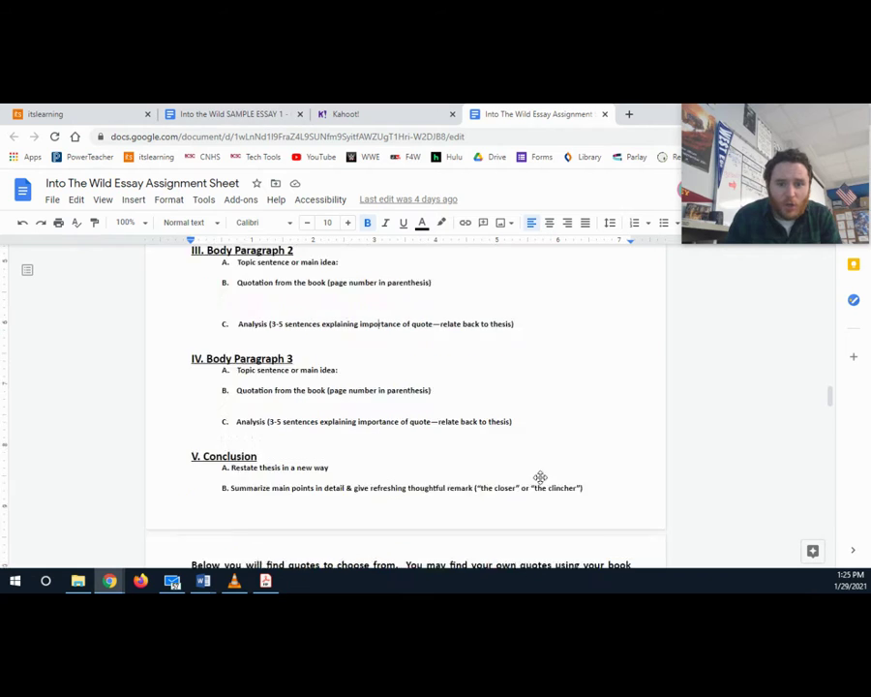
scroll(531, 467, down, 1)
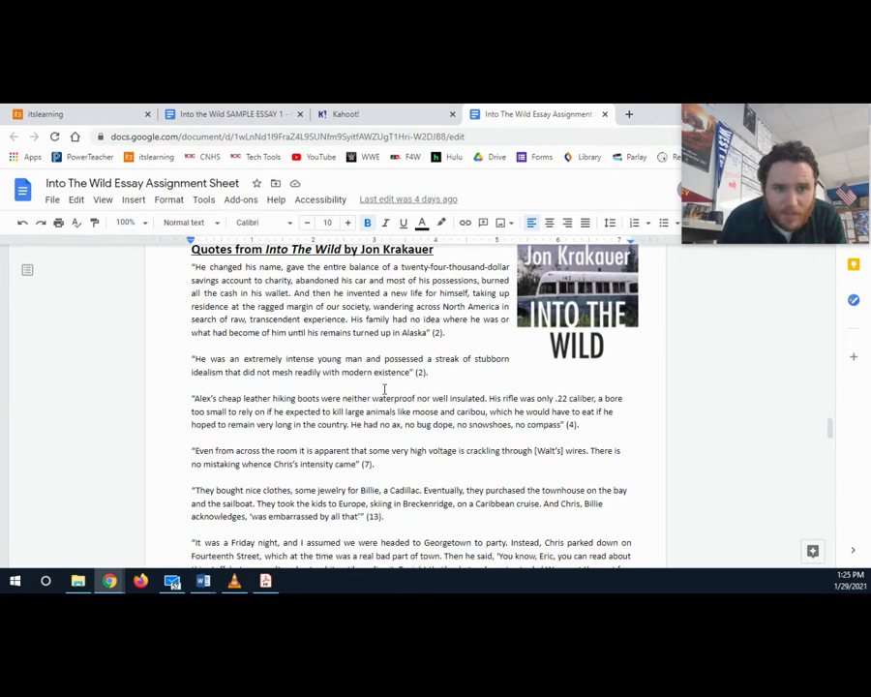
double_click(178, 183)
scroll(315, 375, down, 3)
click(320, 387)
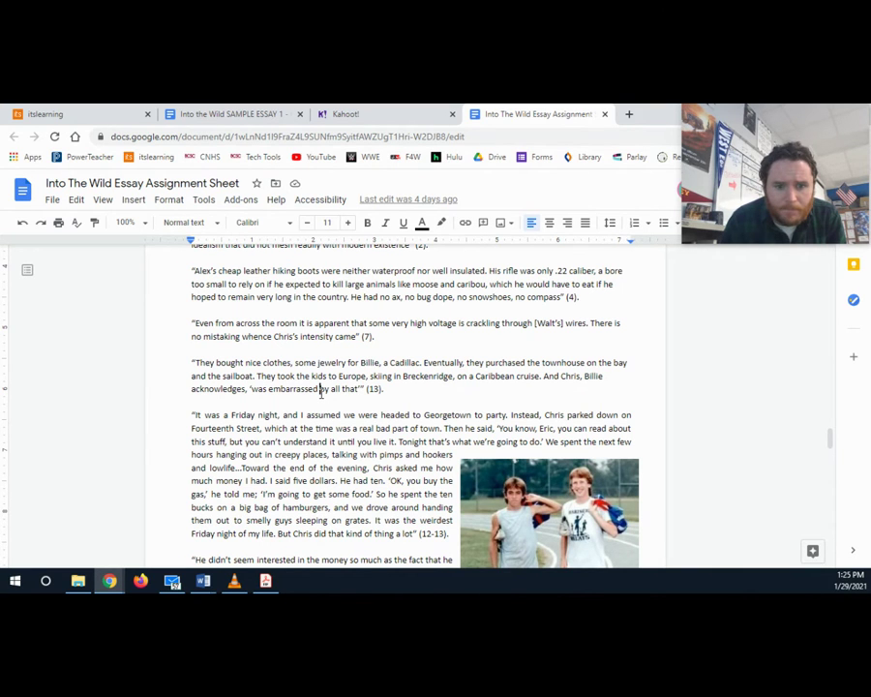
scroll(320, 390, down, 3)
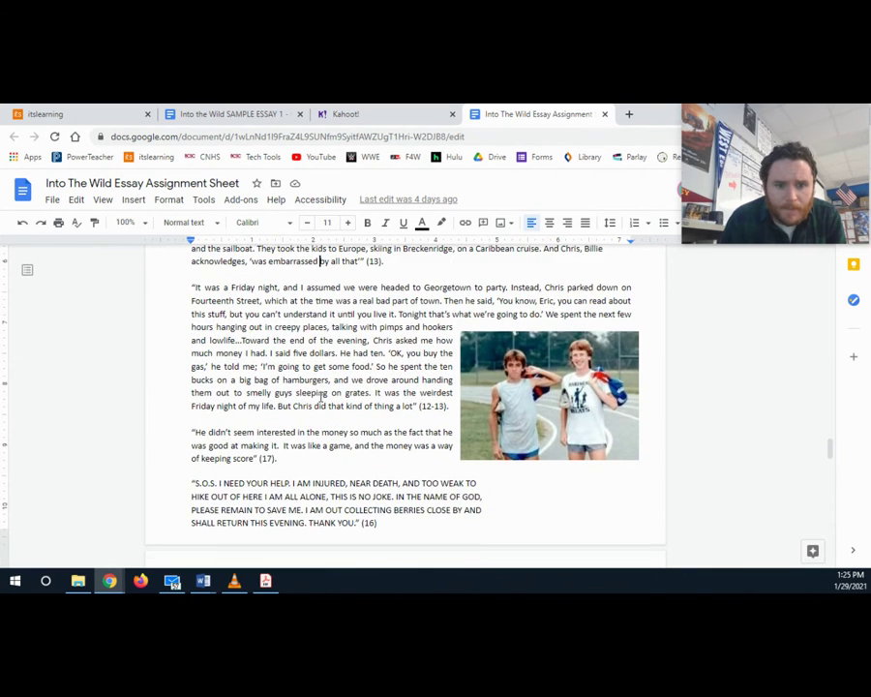
scroll(311, 440, down, 3)
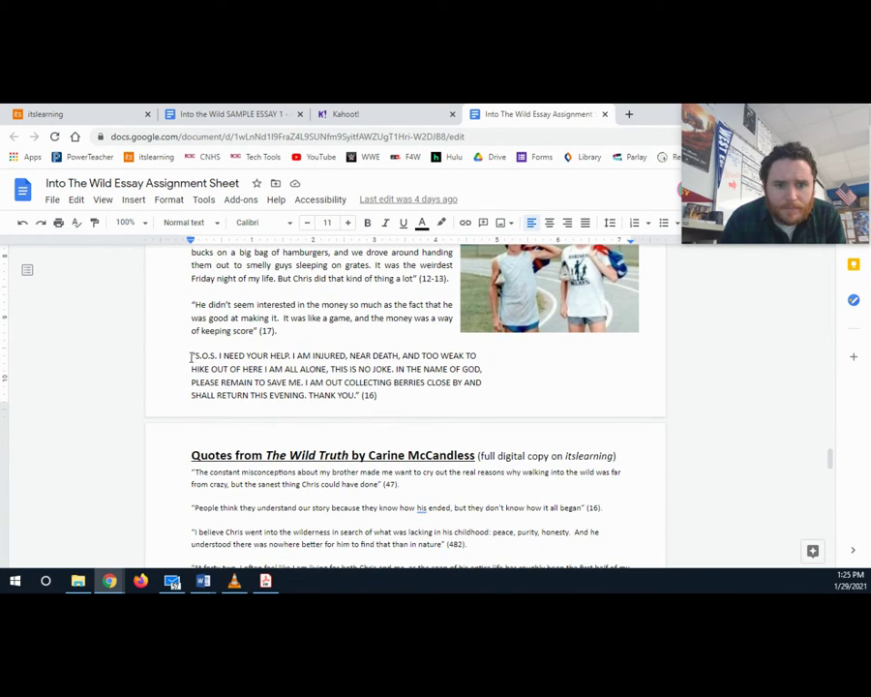
drag(190, 357, 399, 368)
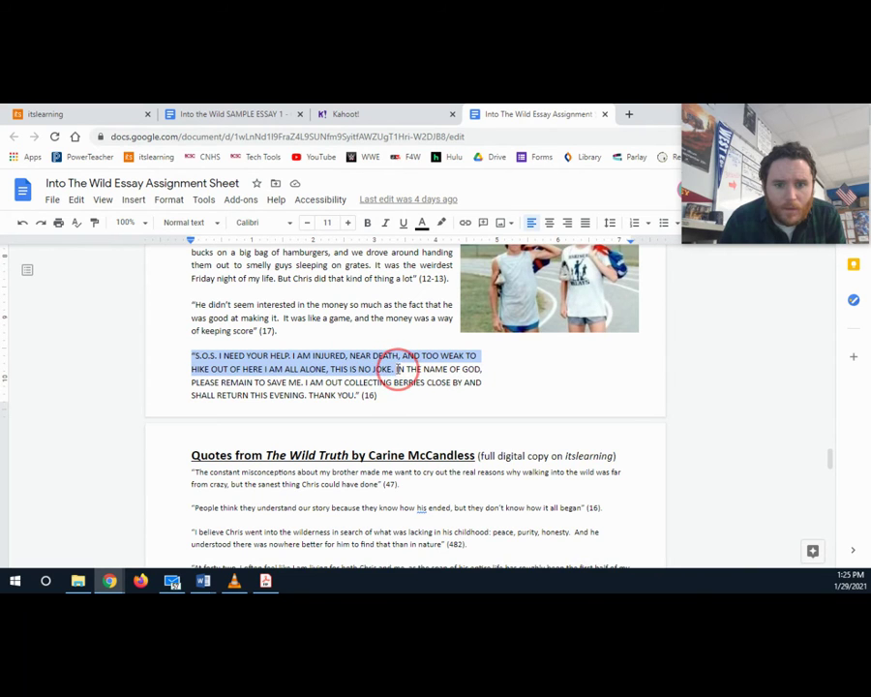
right_click(392, 367)
click(418, 244)
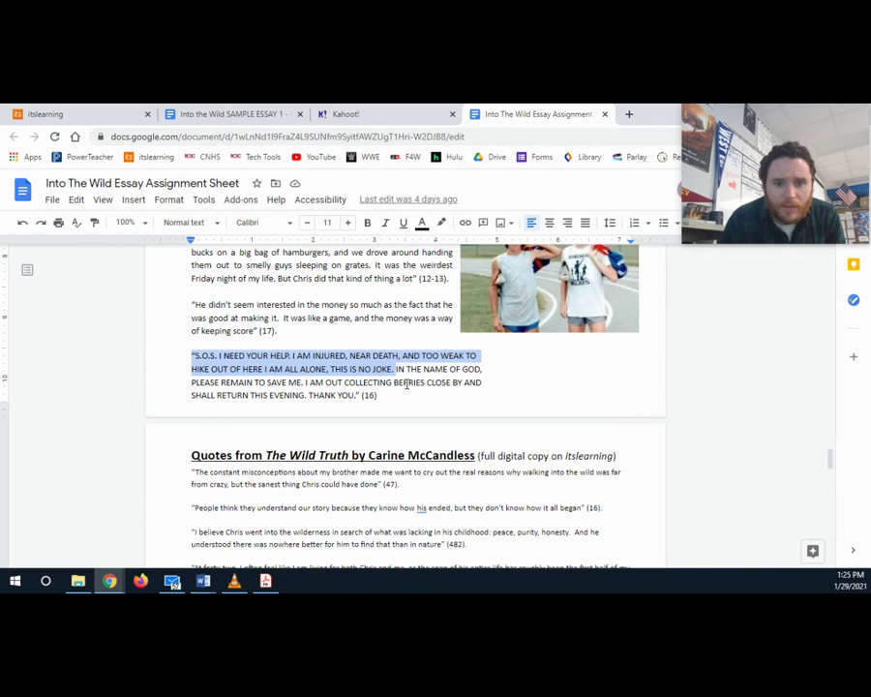
scroll(373, 363, up, 2)
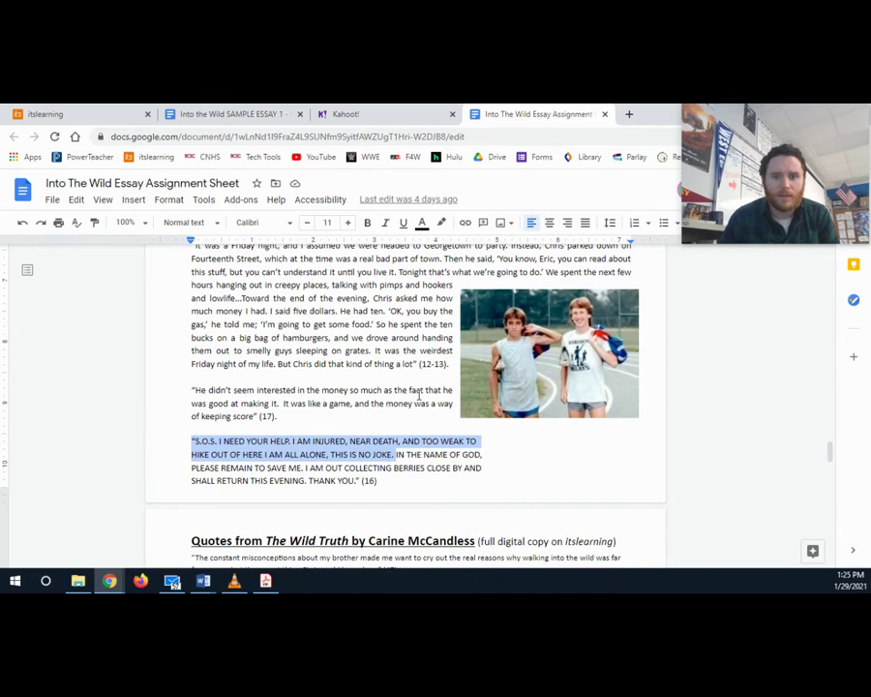
double_click(234, 441)
Step: Replace the ellipsis after 'himself' with 'also complicated his circumstances. Near death and too weak…', capitalizing Taklanika
click(227, 115)
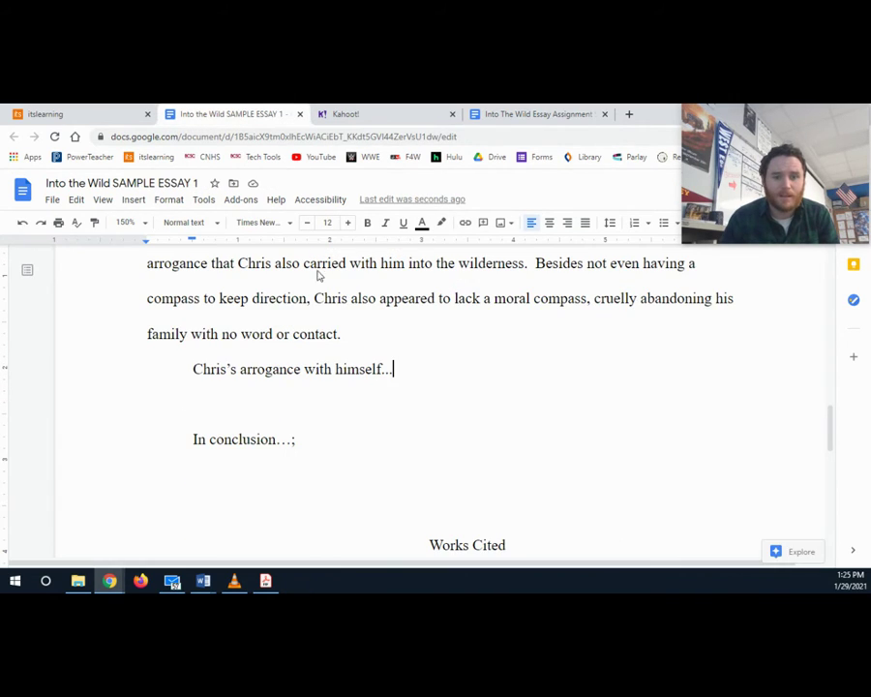
key(BackSpace)
key(BackSpace)
key(BackSpace)
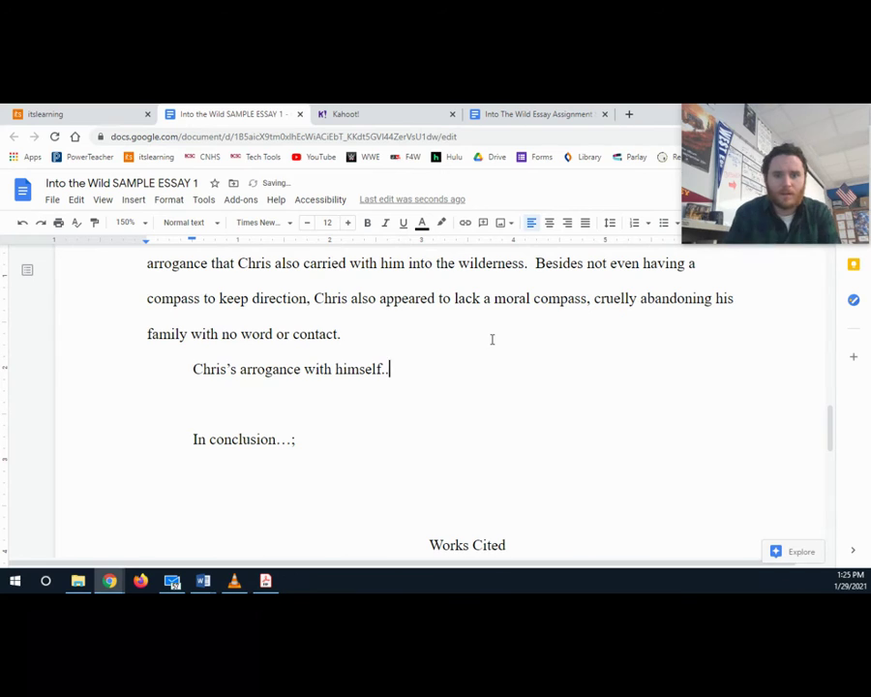
text(also )
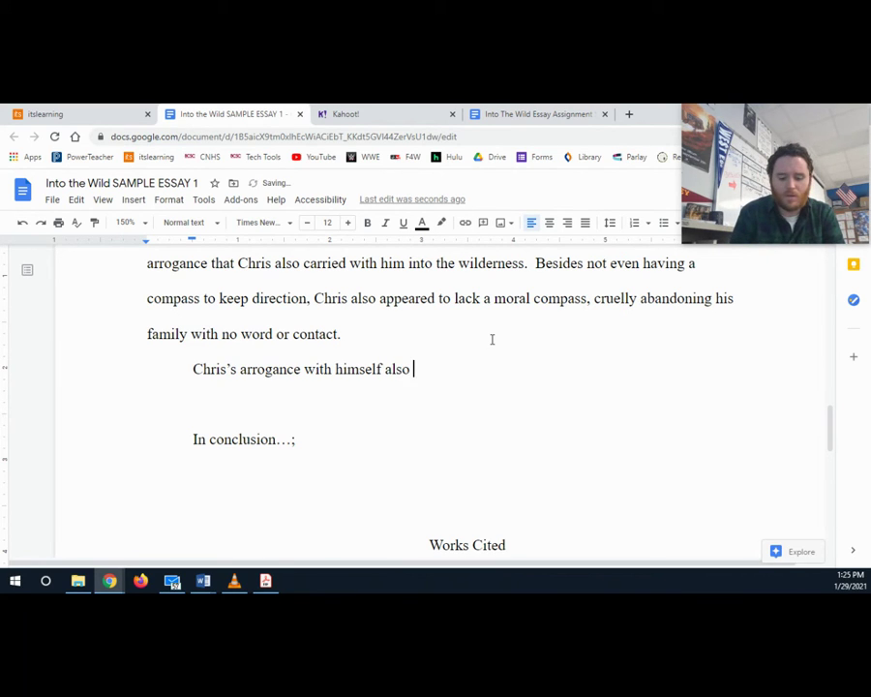
text(complicated his c)
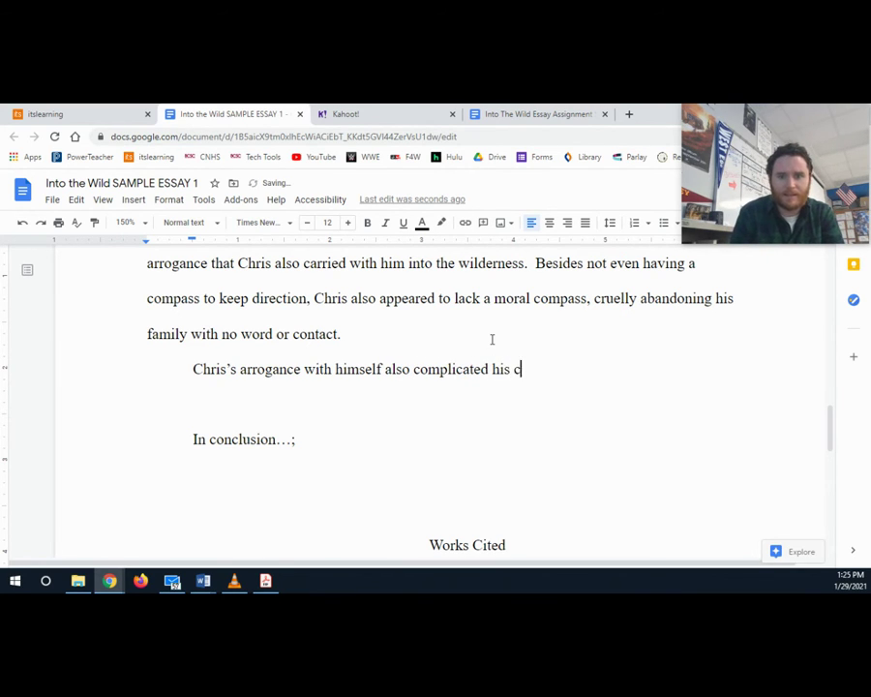
text(ircumstances.  Nea)
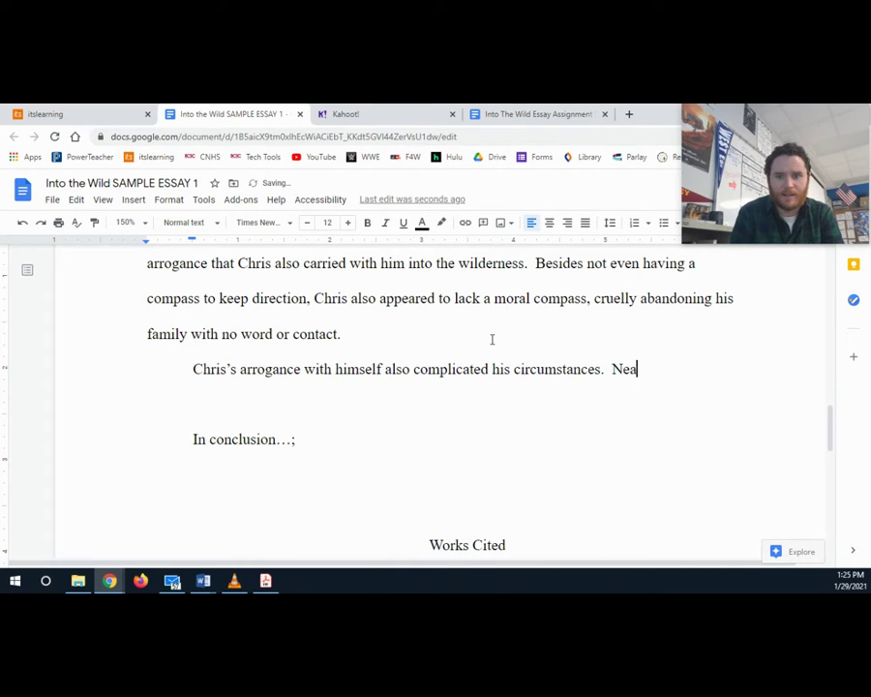
text(r death and to)
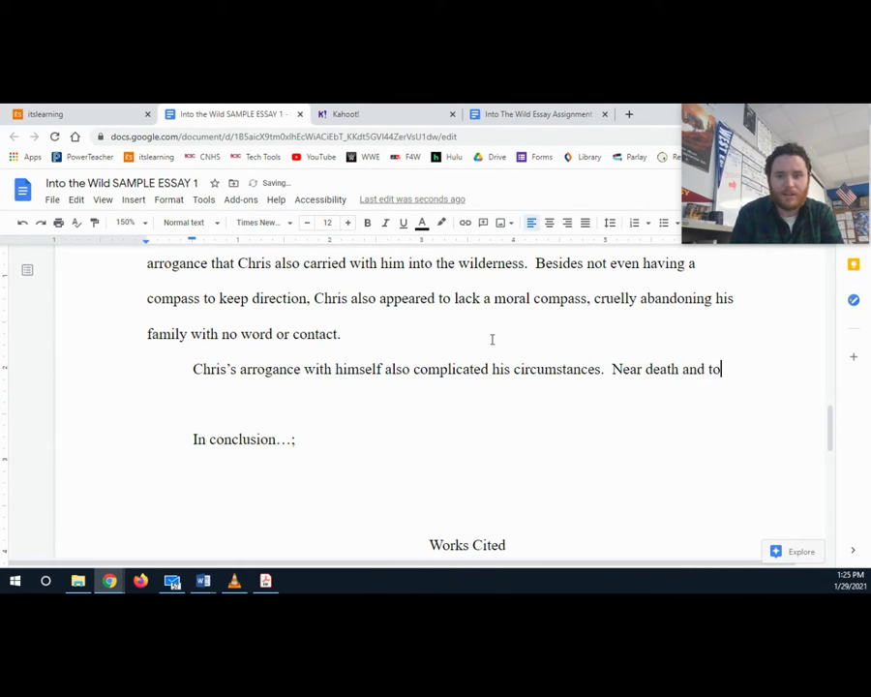
text(o weak to hi)
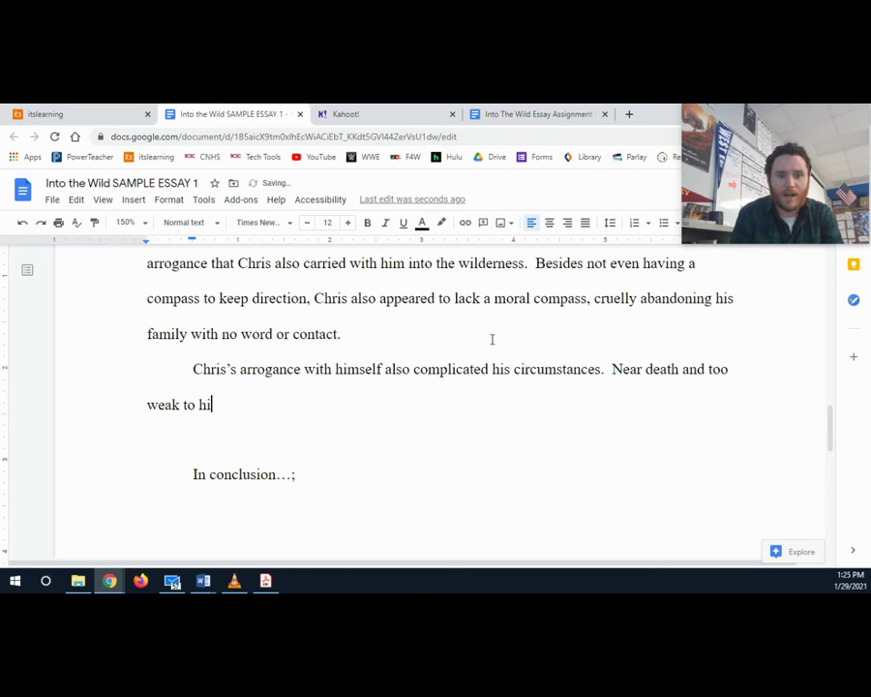
text(ke out of cross the taklani)
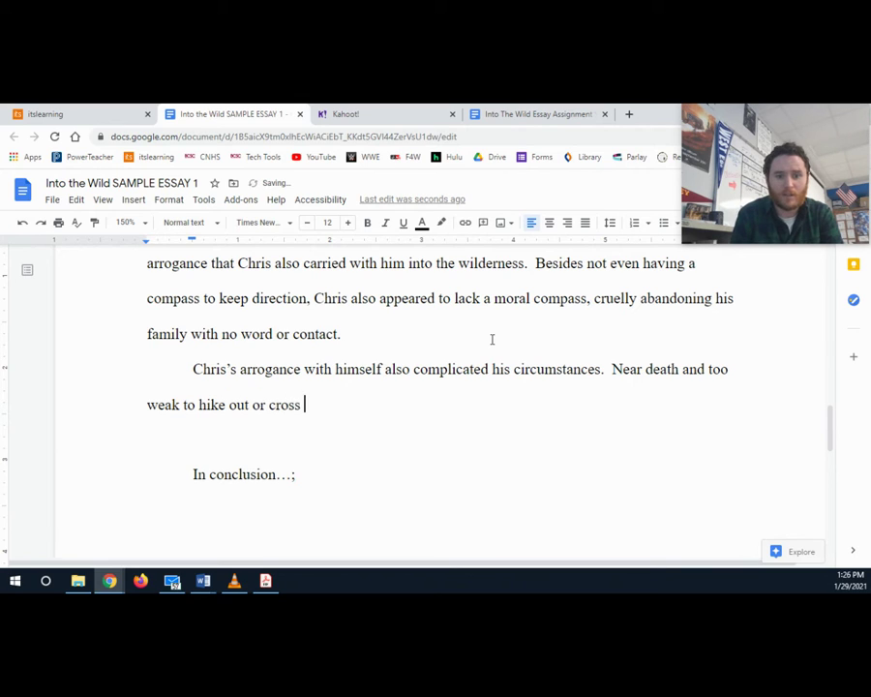
text(ka )
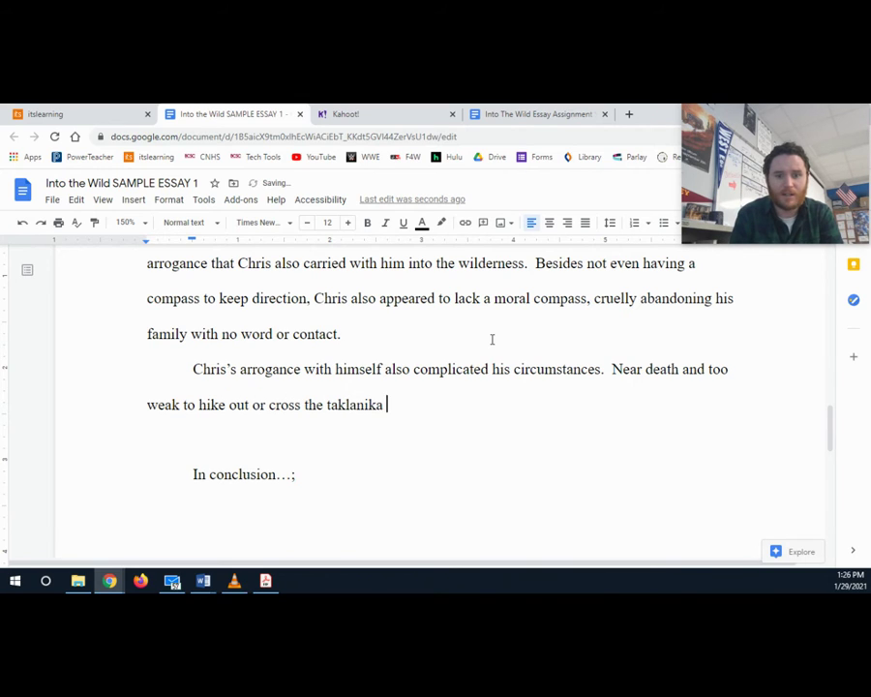
text(River)
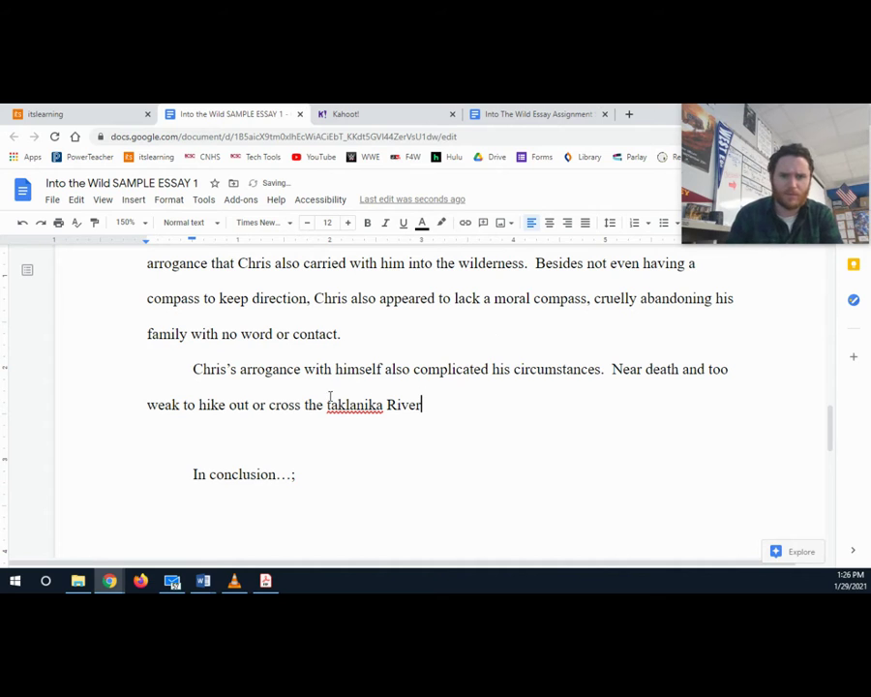
click(334, 406)
click(384, 384)
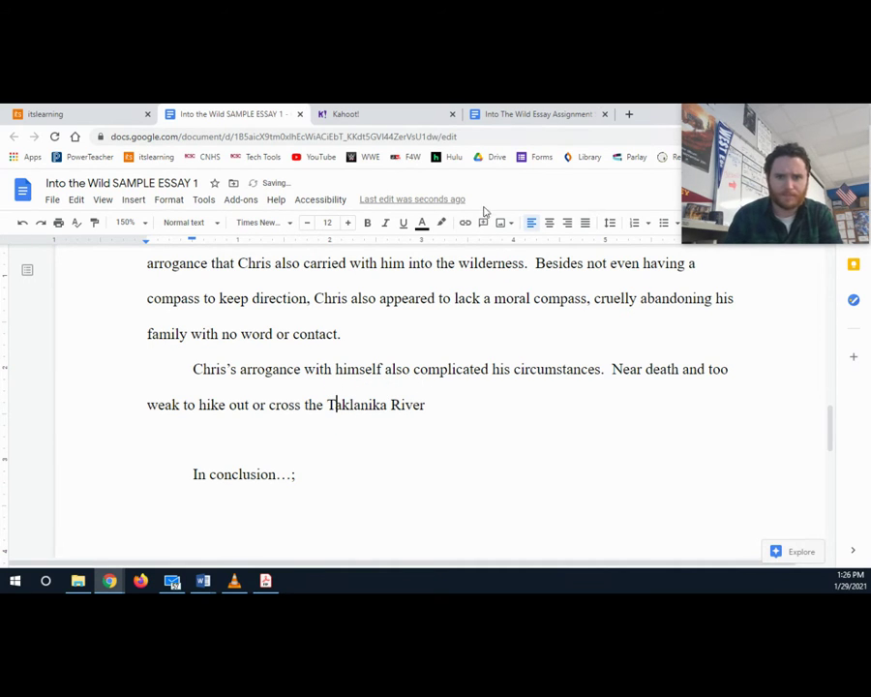
Step: Search Google for 'taklanika river' to confirm the river's correct spelling
click(628, 113)
text(taklanika river)
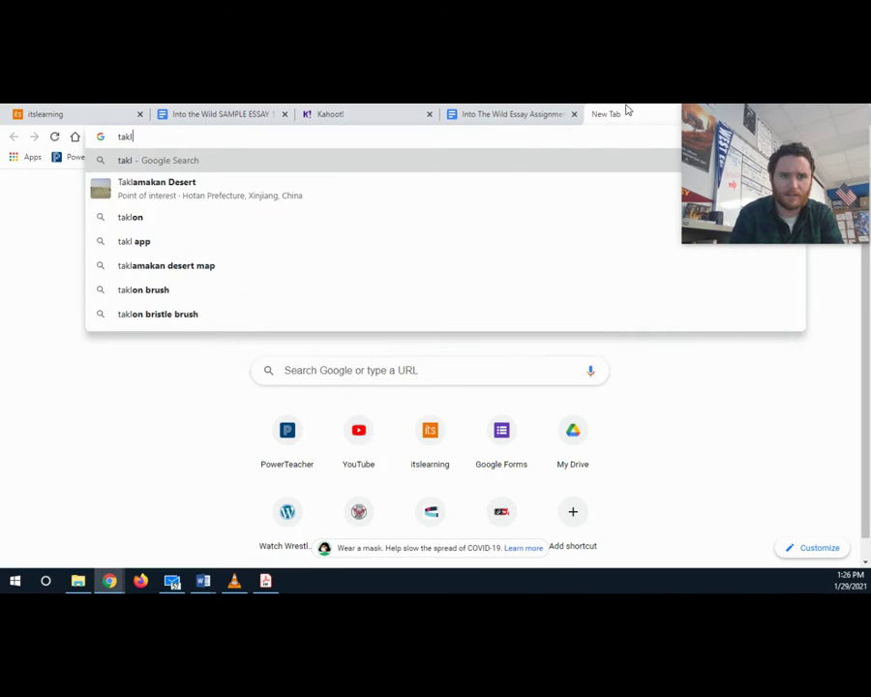
key(Return)
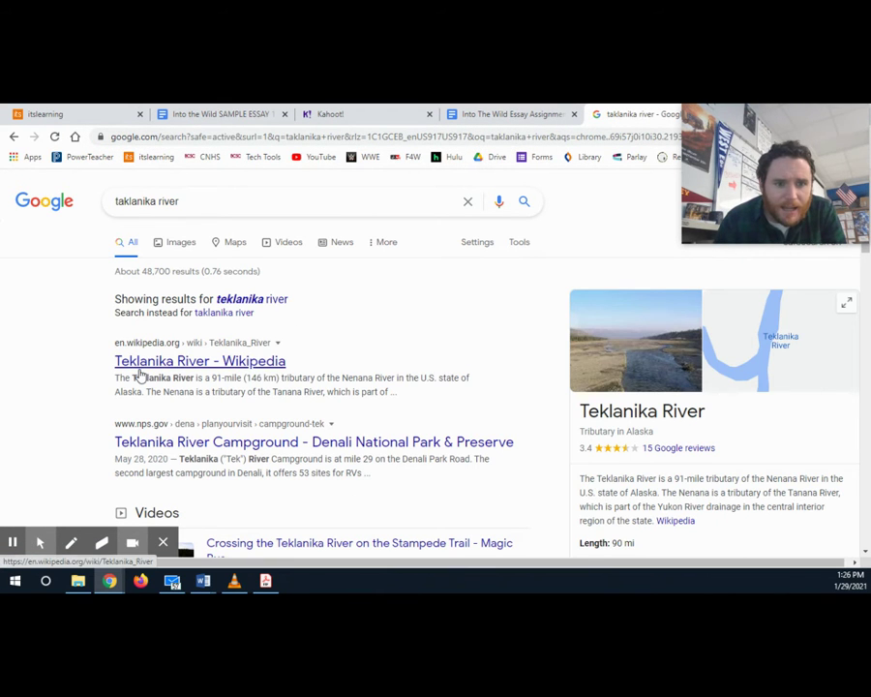
click(474, 115)
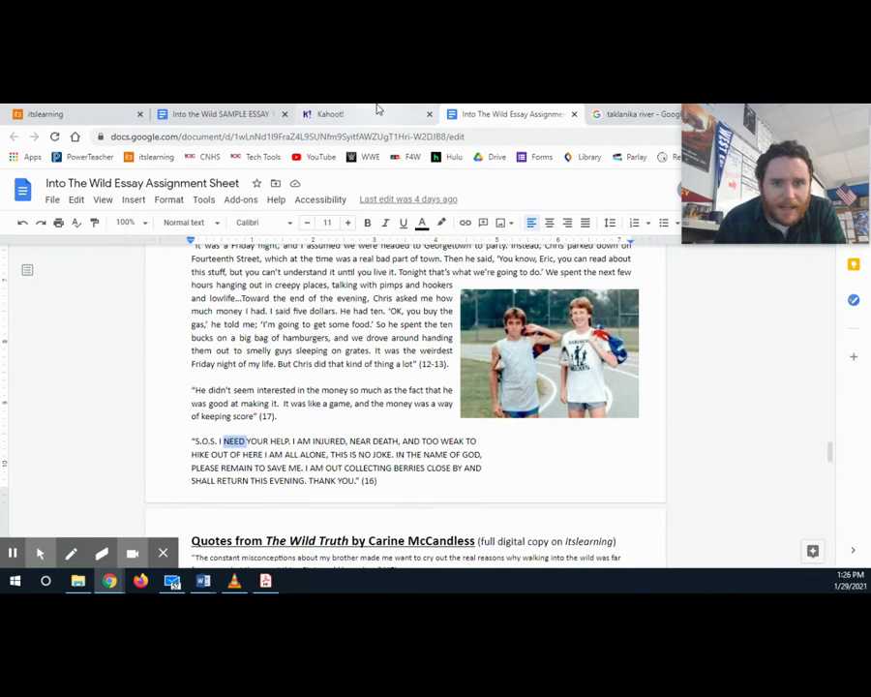
click(189, 113)
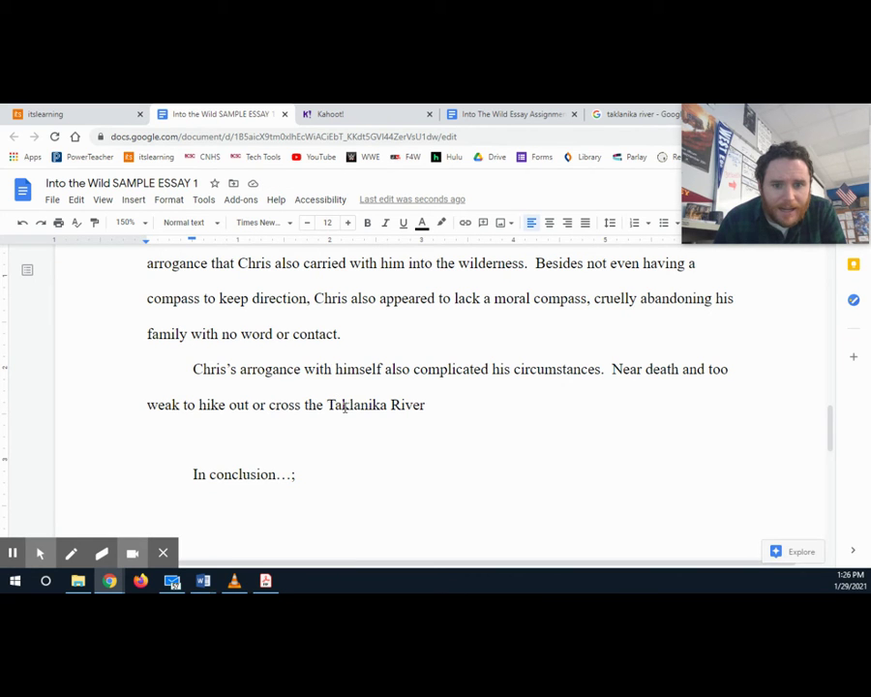
click(619, 114)
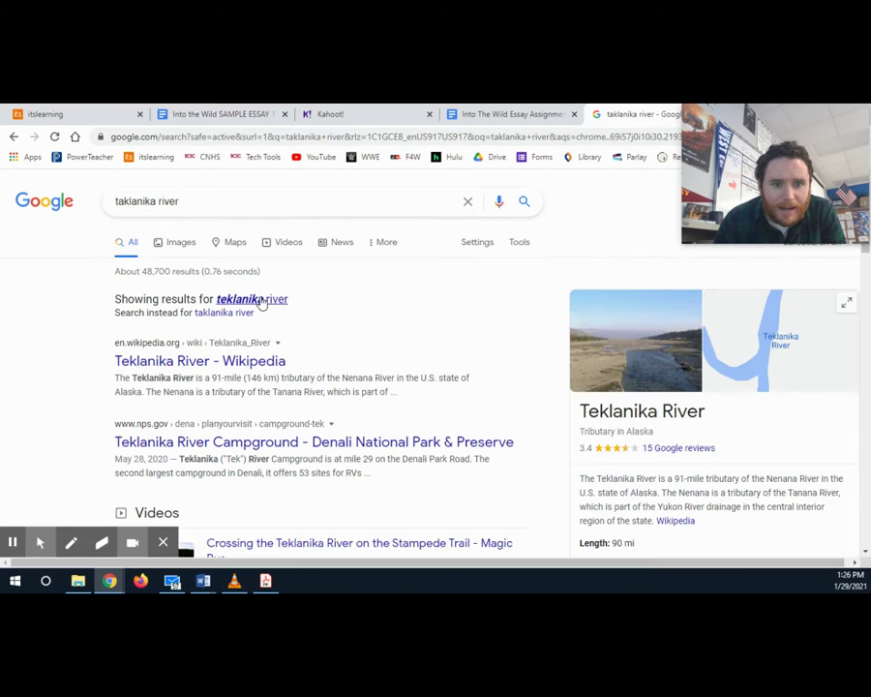
Step: Correct the river name in the essay to Teklanika
click(210, 110)
click(335, 406)
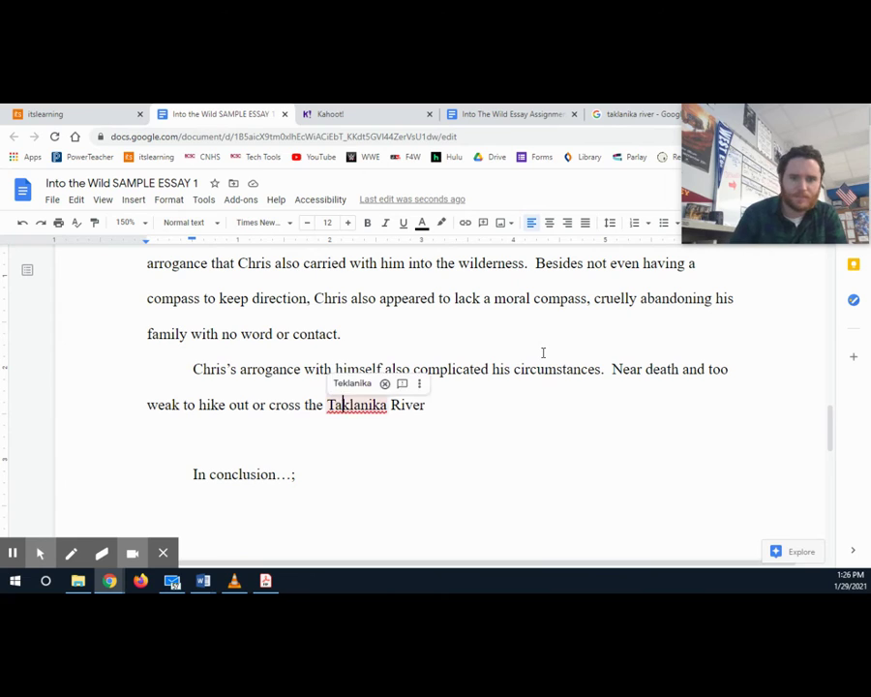
key(BackSpace)
text(e)
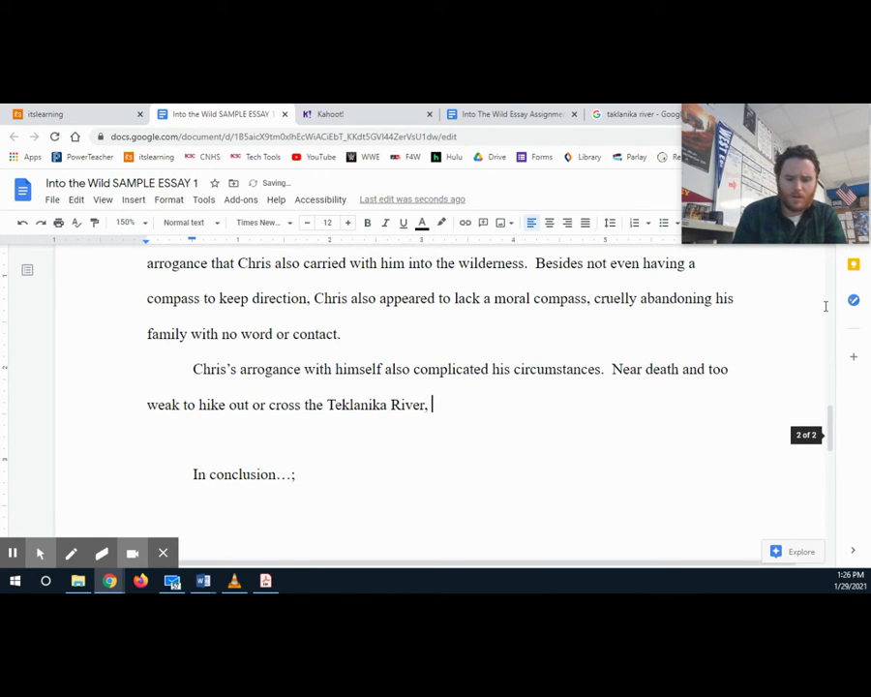
Step: Type 'Chris wrote', paste the S.O.S. quote, join its lines and add the closing quotation mark
text(Chris wrote: “)
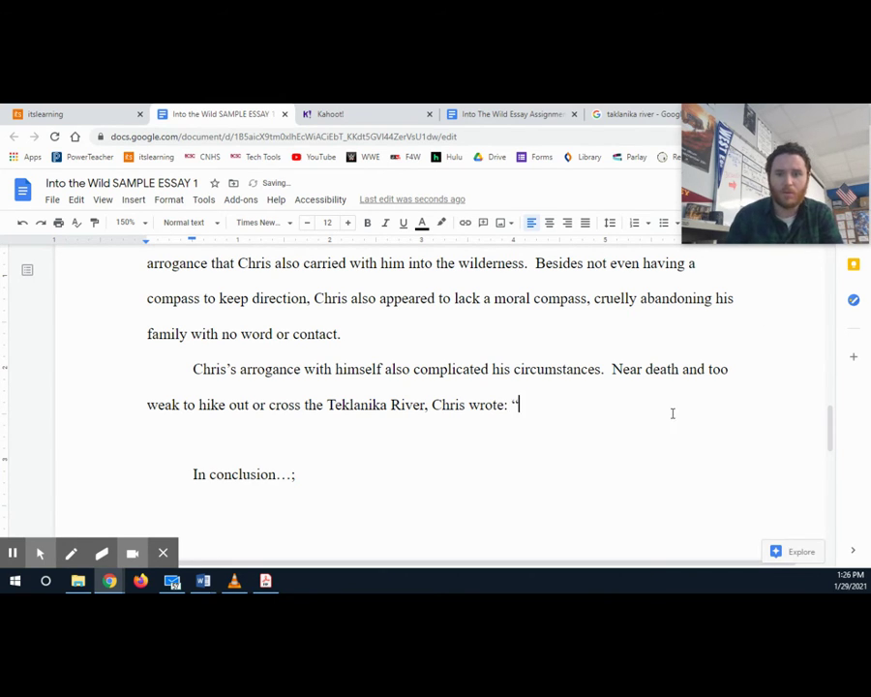
click(528, 113)
click(258, 120)
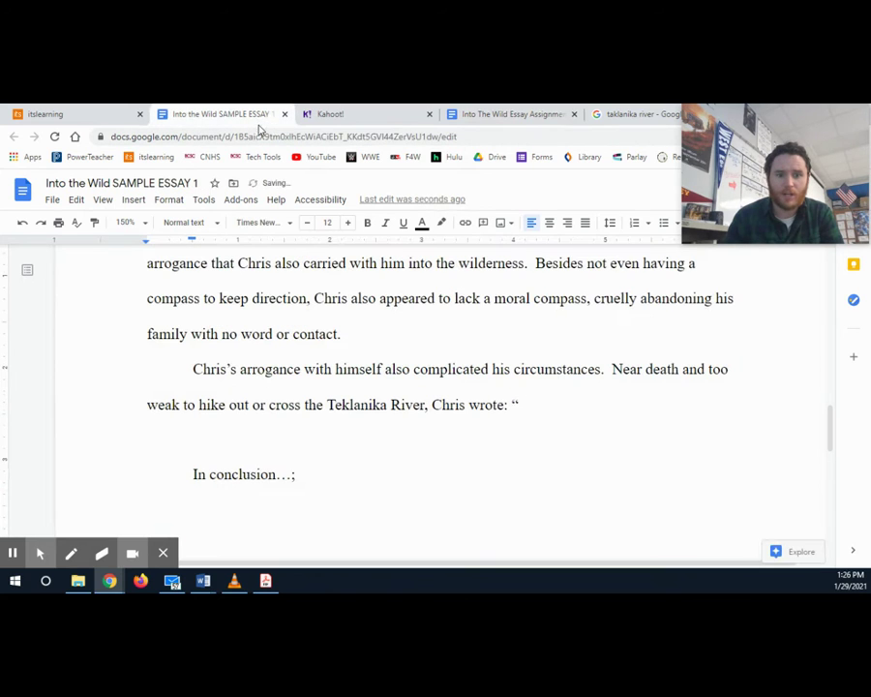
right_click(532, 408)
click(562, 305)
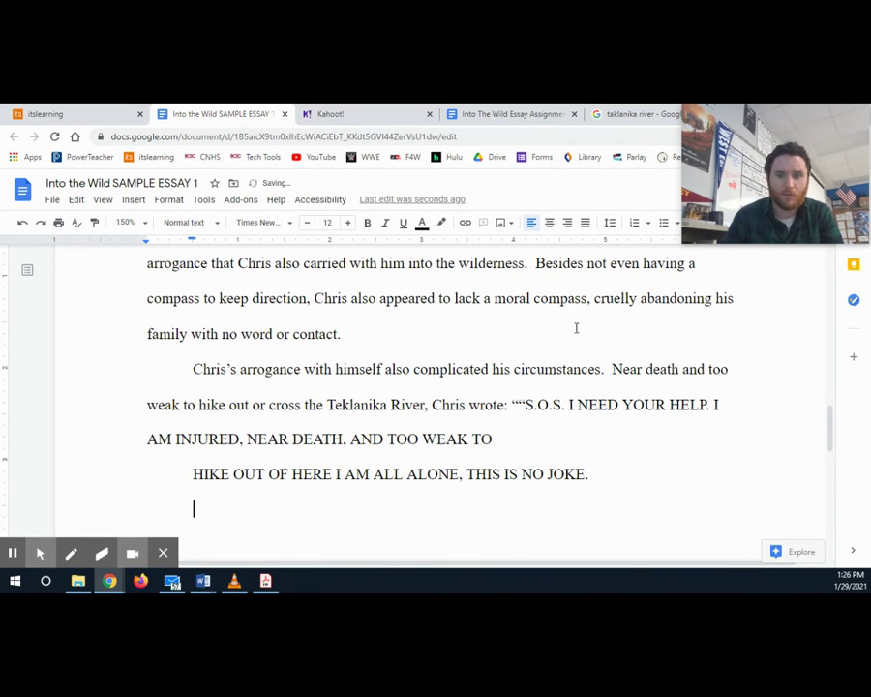
key(BackSpace)
click(191, 460)
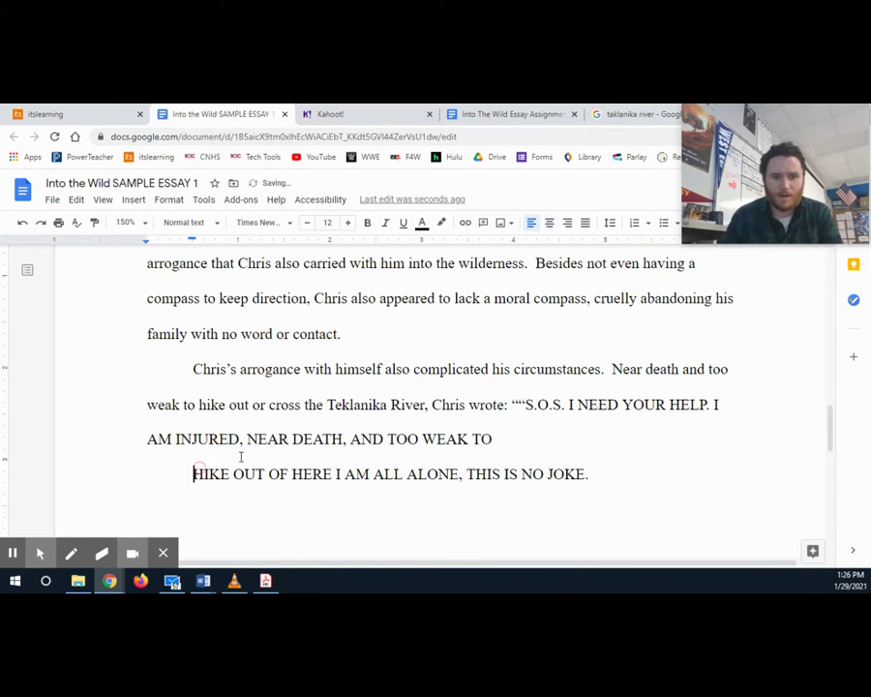
key(BackSpace)
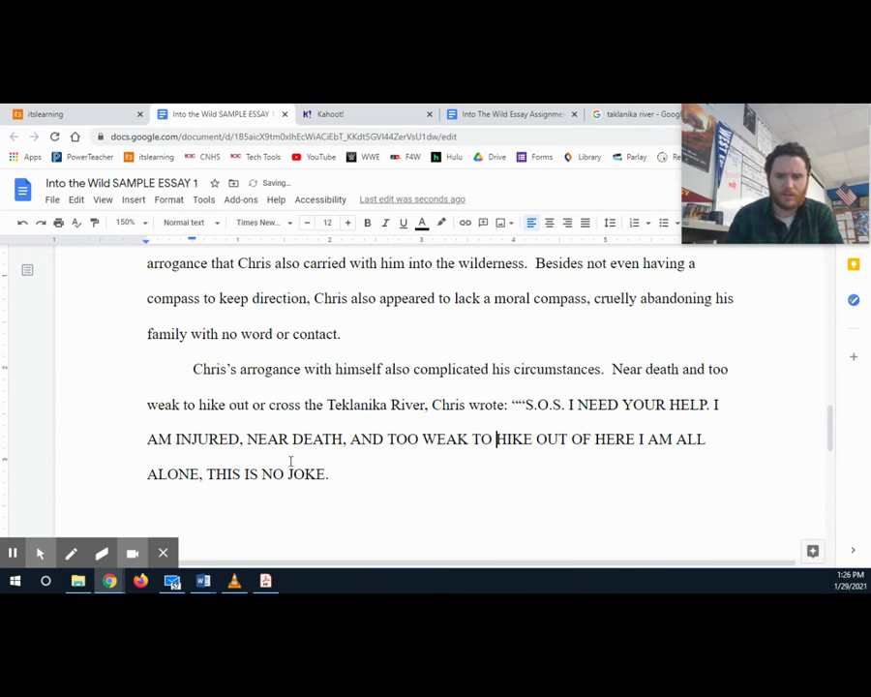
click(370, 475)
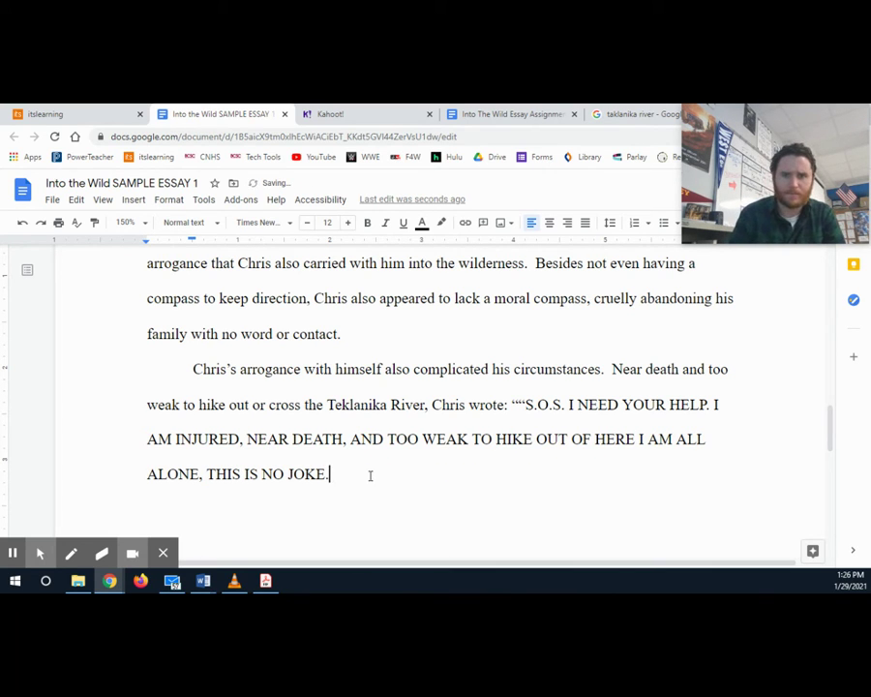
key(ctrl+4)
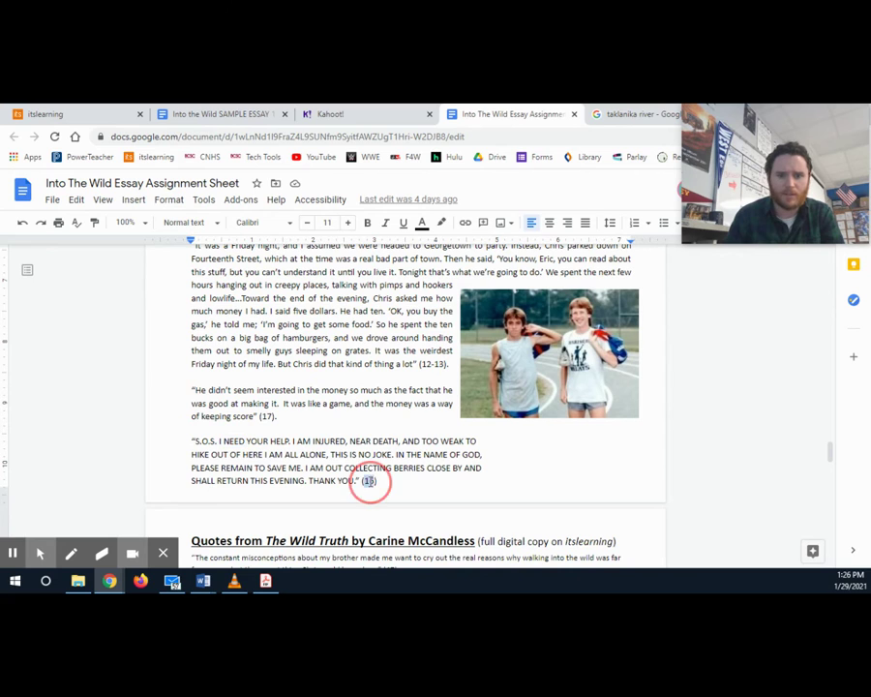
click(232, 113)
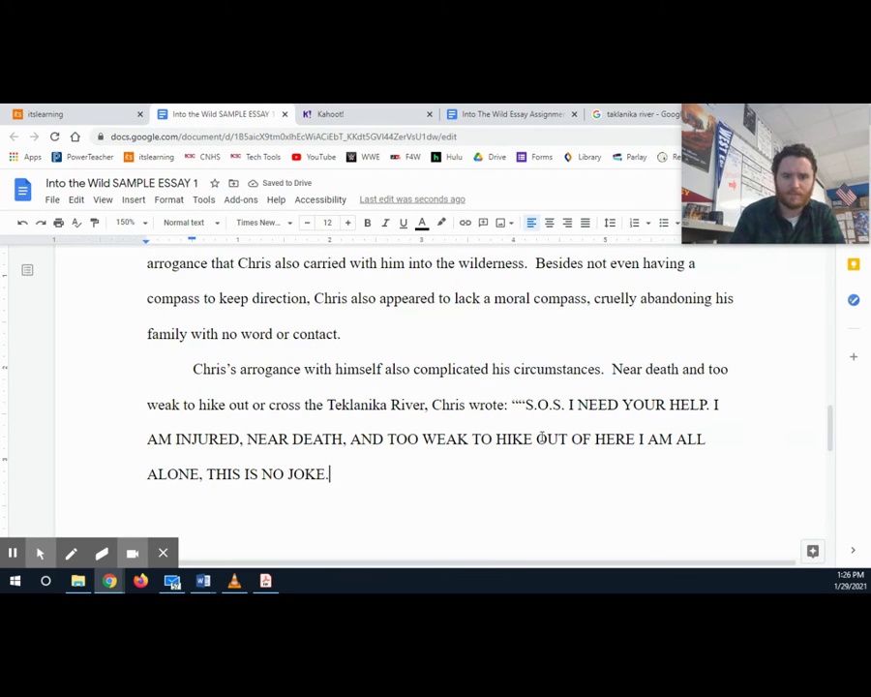
text(")
Step: Replace the colon after 'wrote' with 'on page 16 of' and an italic Into The Wild
click(501, 405)
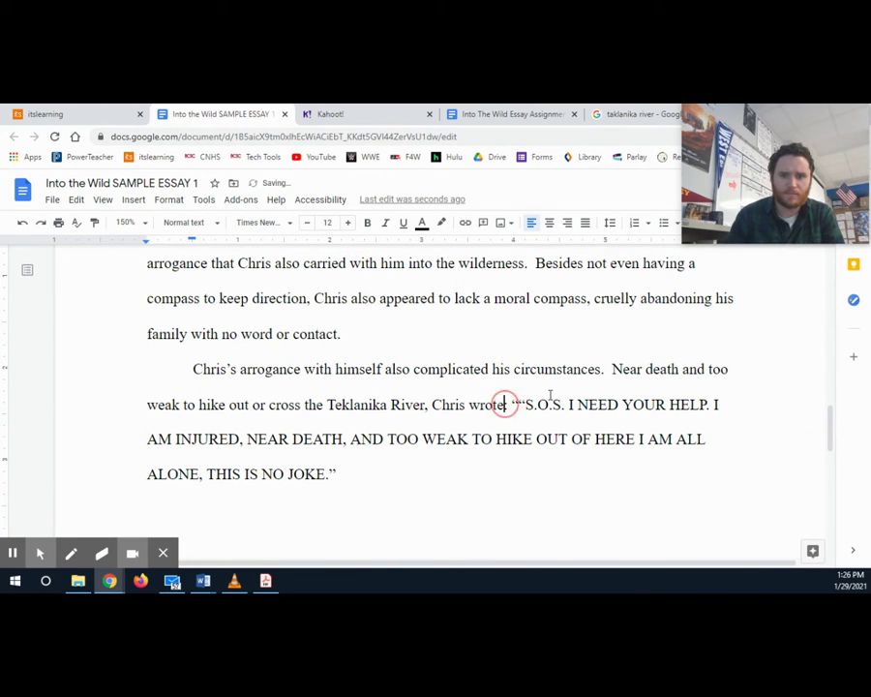
key(BackSpace)
text(on page)
text( 16 of)
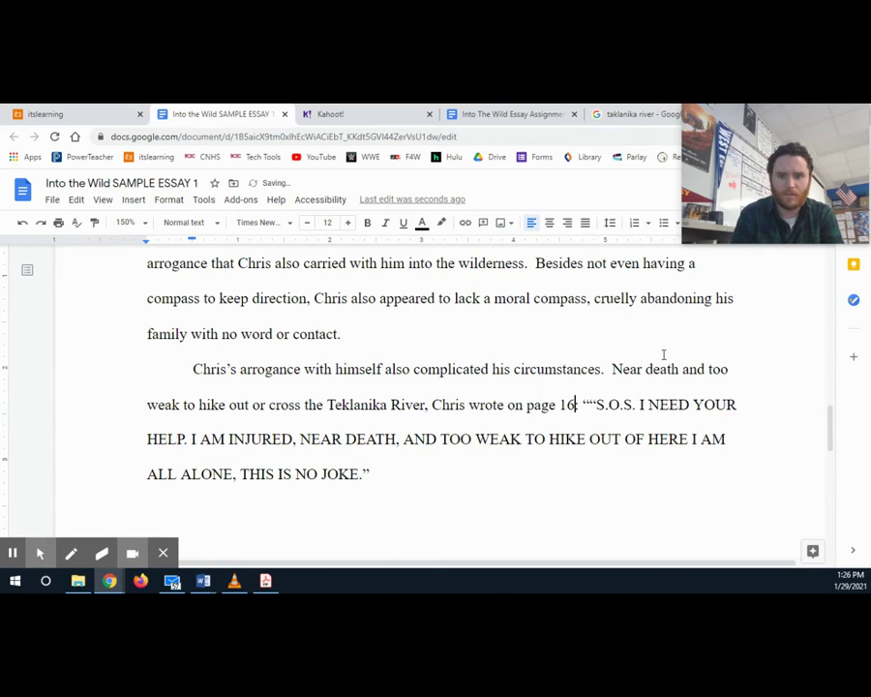
key(ctrl+i)
text(Into The Wild)
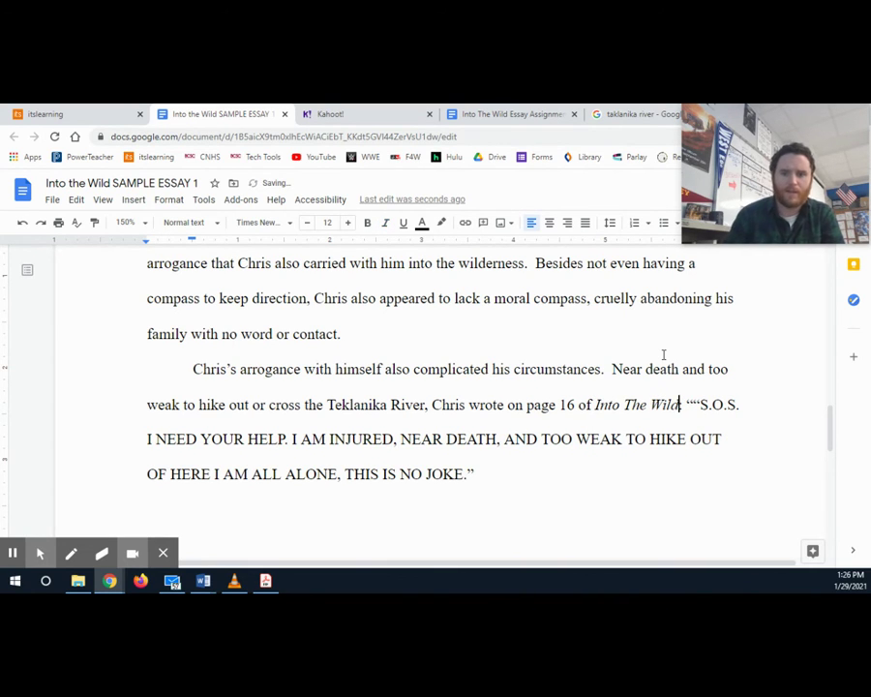
Step: Drop the period inside the closing quote and cite the quote as (Krakauer)
key(ctrl+End)
key(Left)
key(BackSpace)
key(Right)
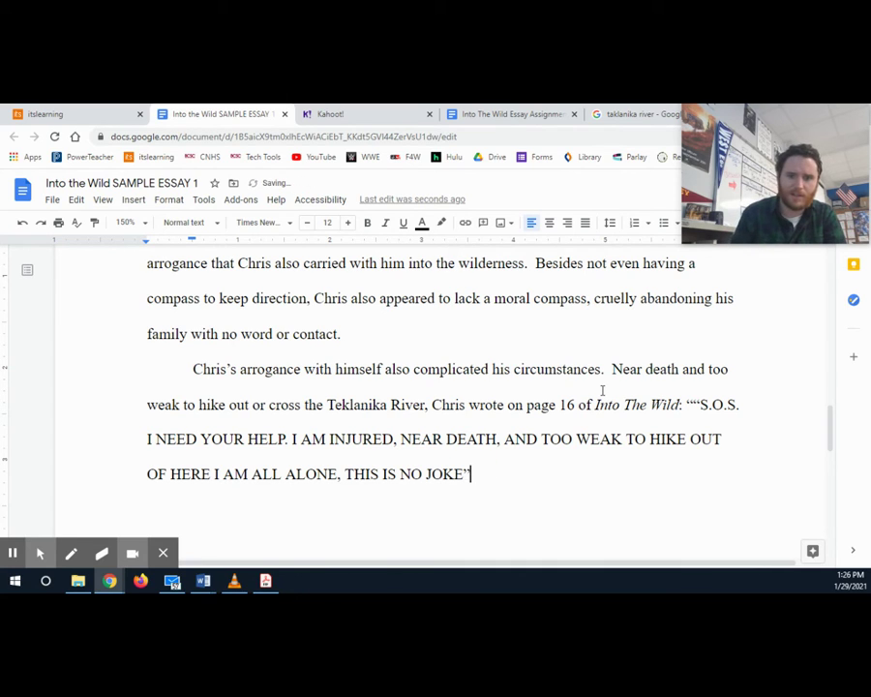
text((krak)
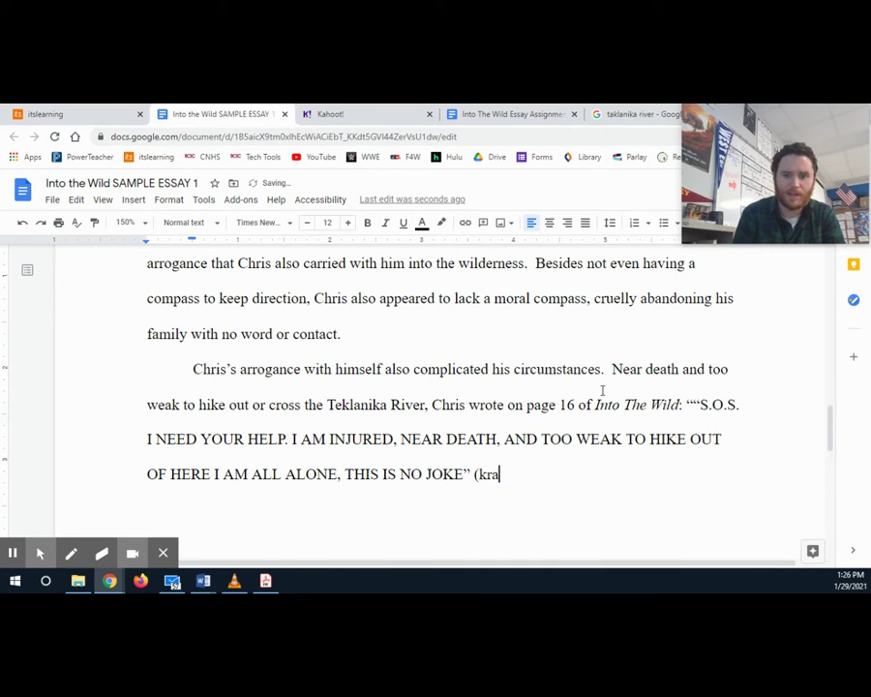
key(BackSpace)
key(BackSpace)
key(BackSpace)
text(Krak)
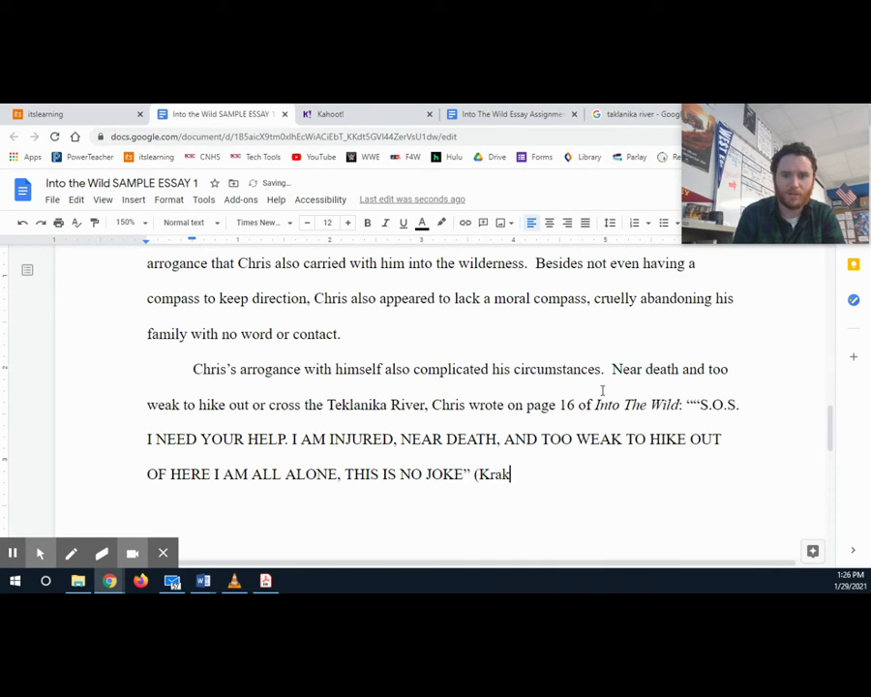
text(auer 16).)
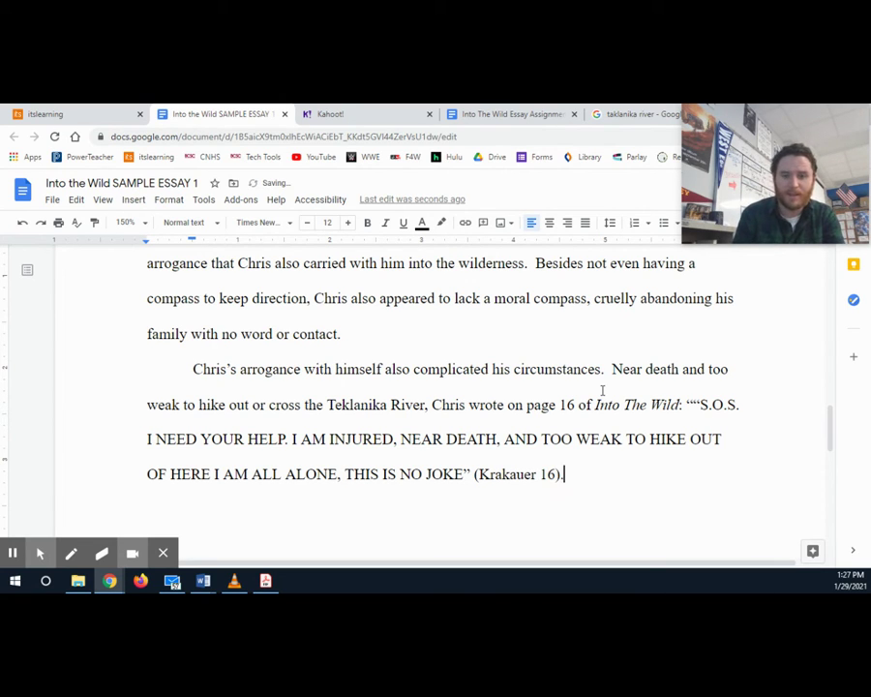
key(BackSpace)
drag(576, 405, 561, 404)
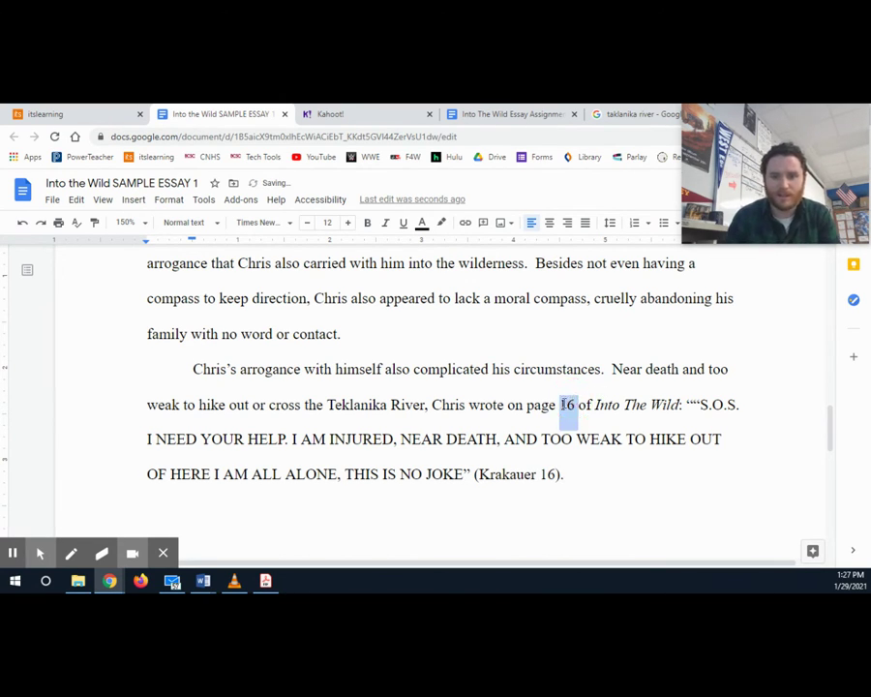
click(559, 474)
key(BackSpace)
key(BackSpace)
key(BackSpace)
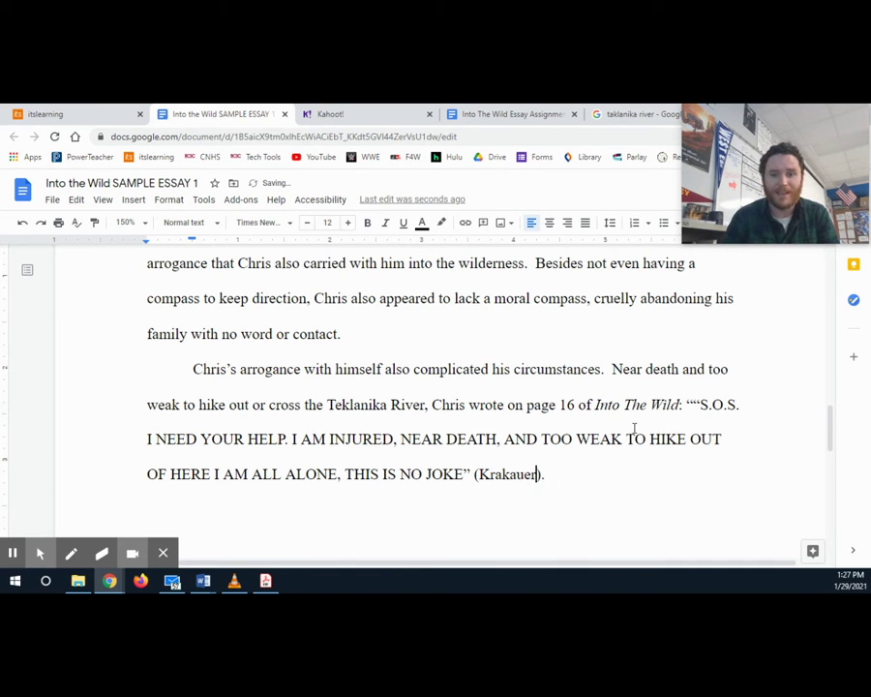
scroll(579, 444, down, 10)
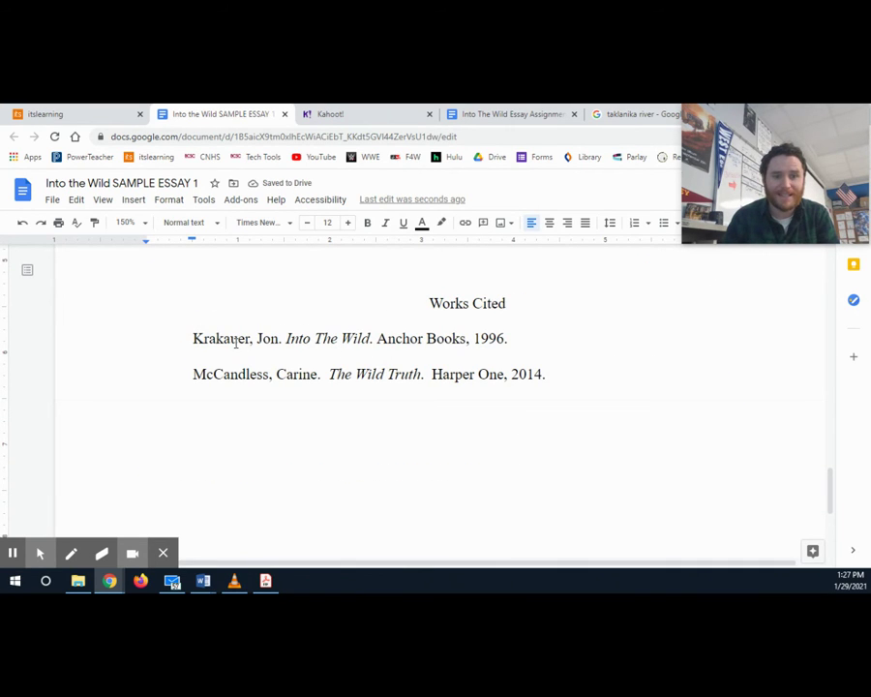
double_click(235, 342)
scroll(743, 494, up, 5)
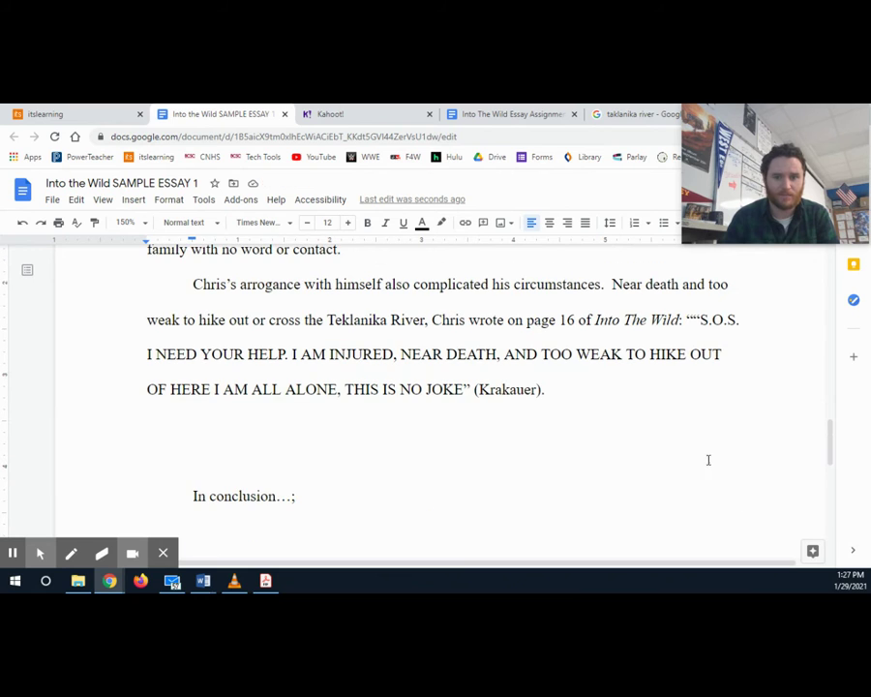
Step: Remove the doubled quote mark and add that Chris ironically ended up desperately pleading for help
text(Chris)
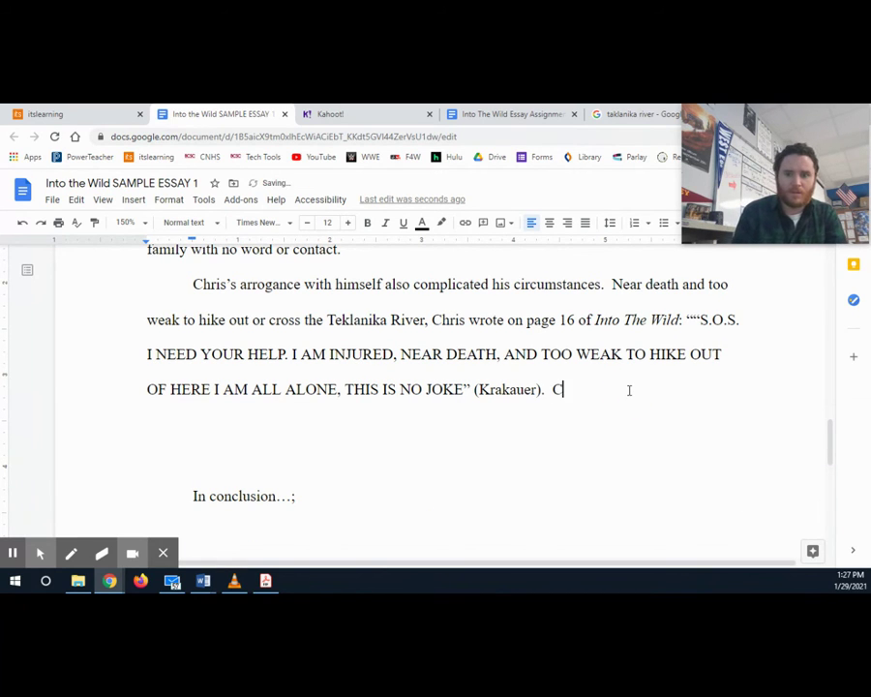
click(697, 322)
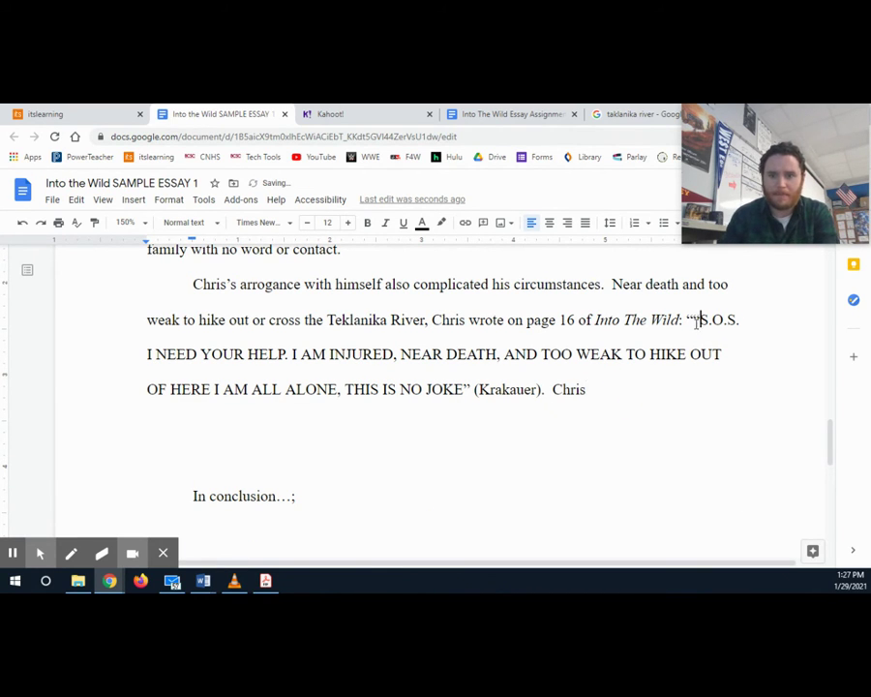
key(BackSpace)
click(653, 387)
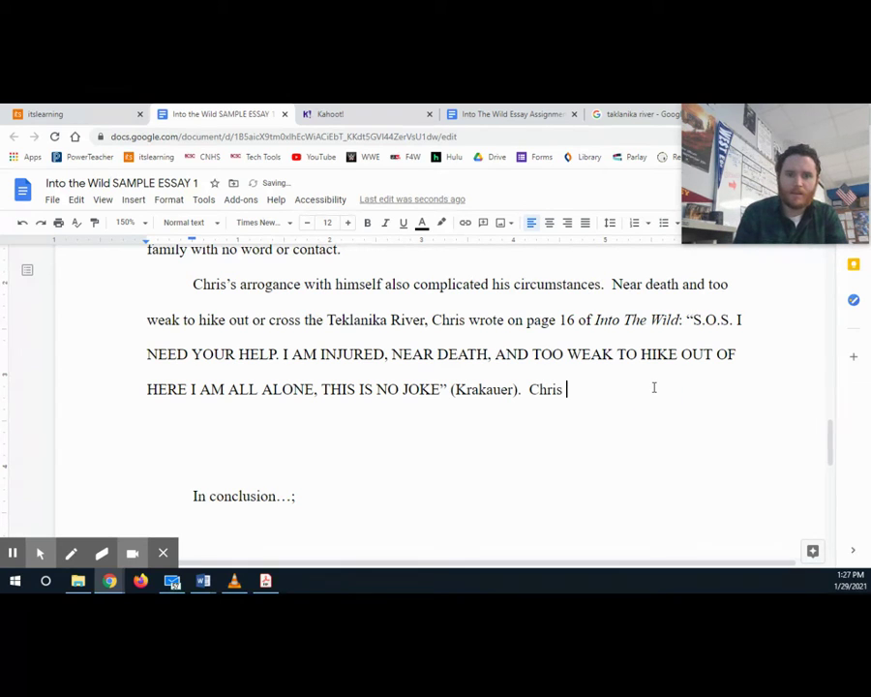
text(wanted to live)
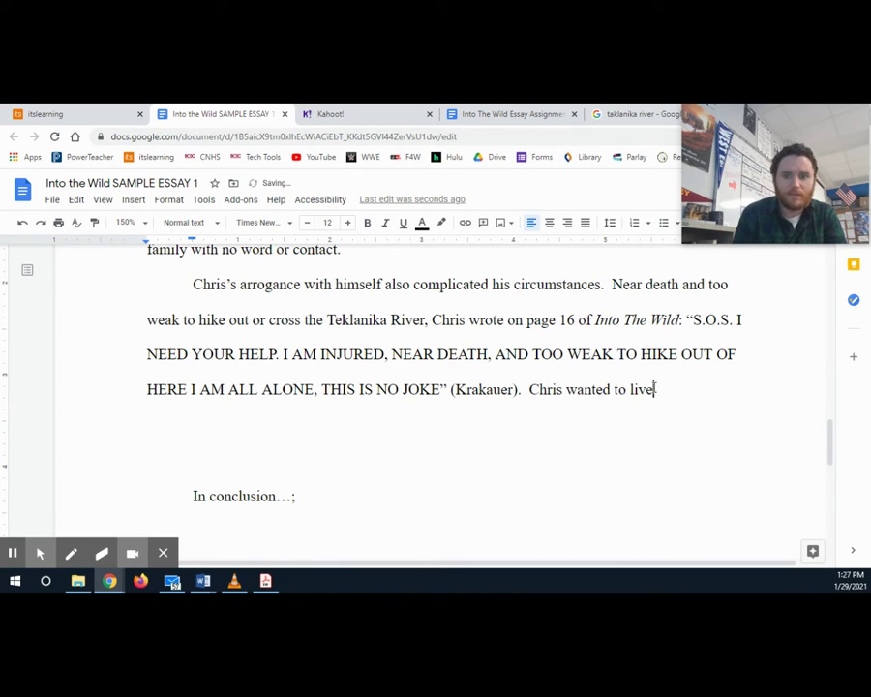
text( without relying o)
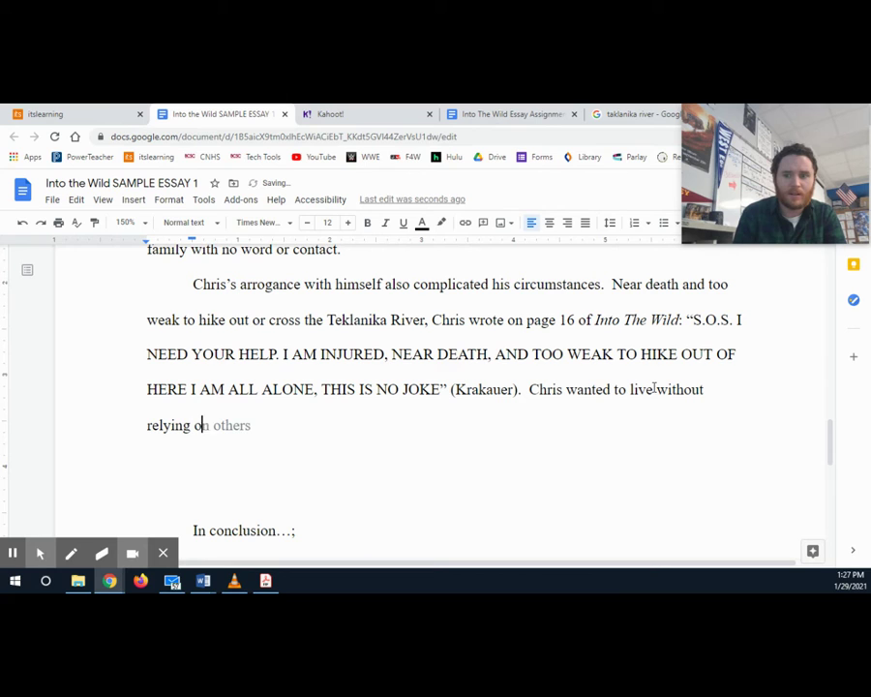
text(n others, but ironically )
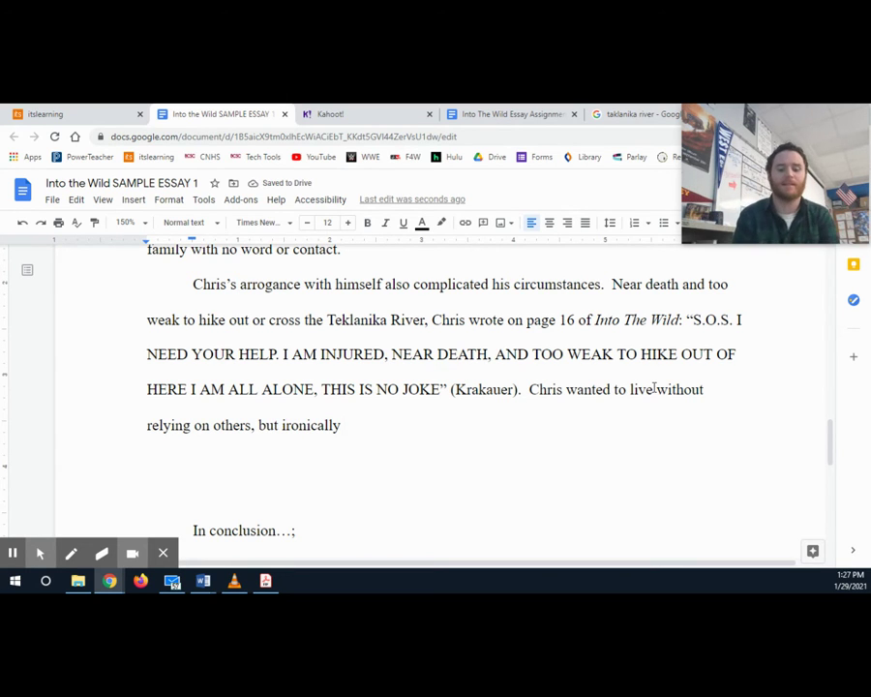
text(the last thing he)
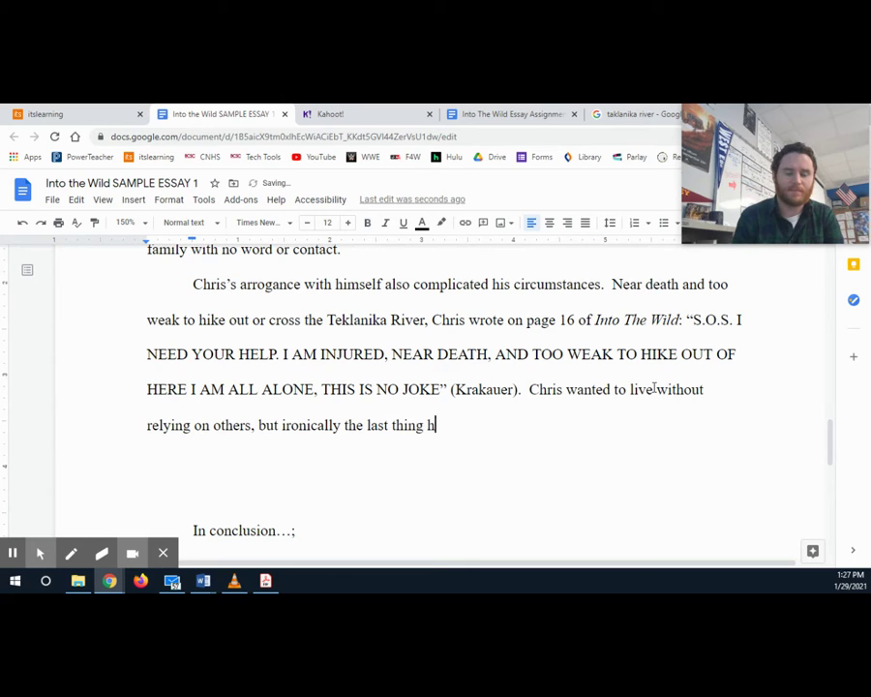
key(BackSpace)
key(BackSpace)
key(BackSpace)
key(BackSpace)
key(BackSpace)
key(BackSpace)
key(BackSpace)
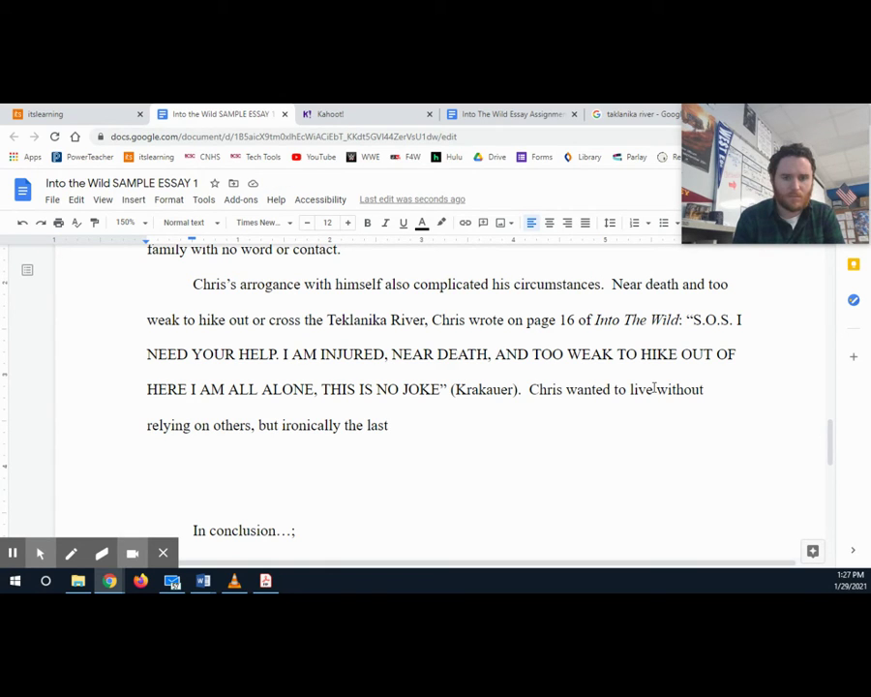
text(circumsta)
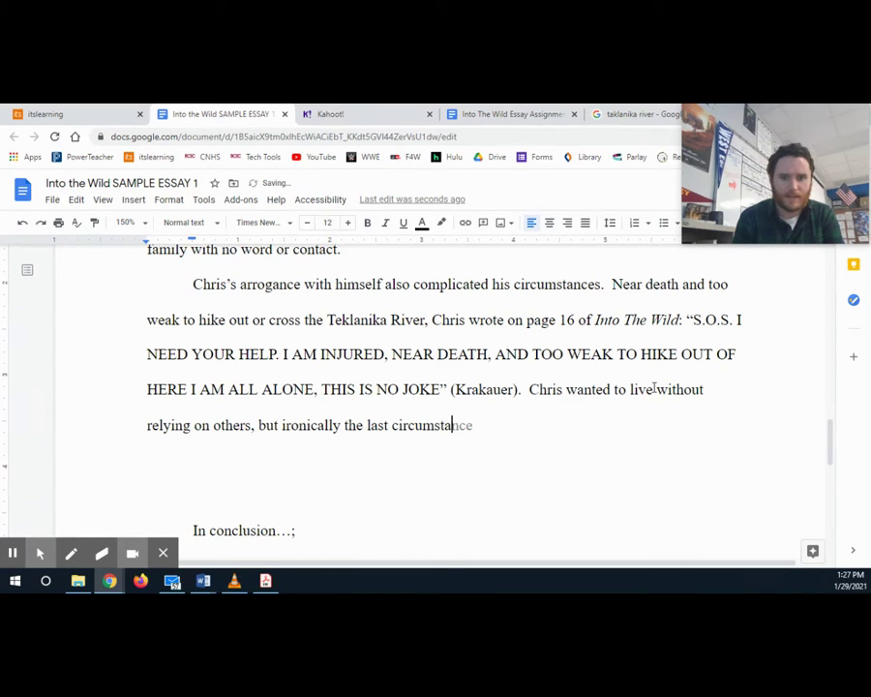
text(nce that Chr)
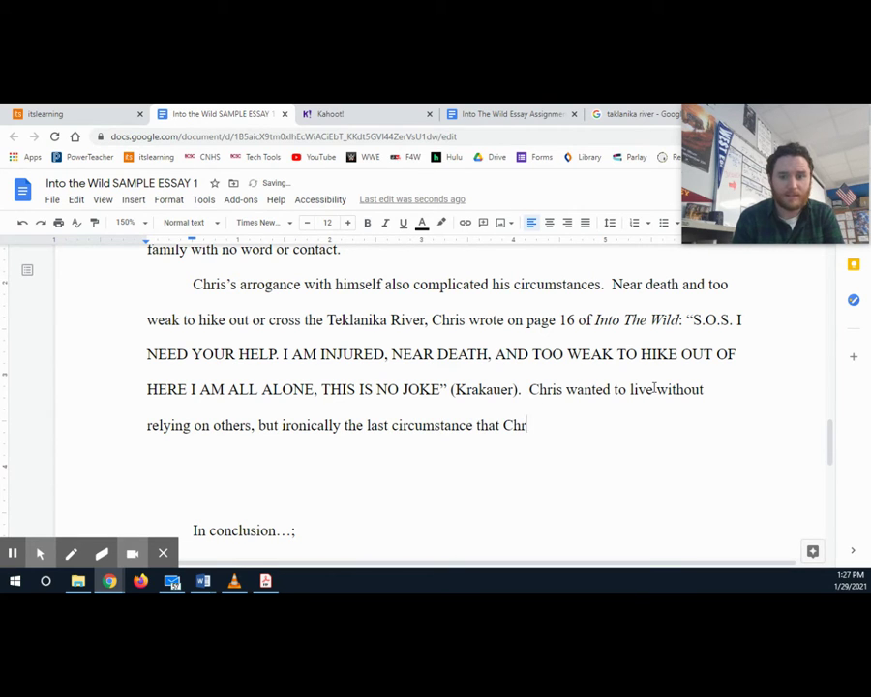
text(is expected to)
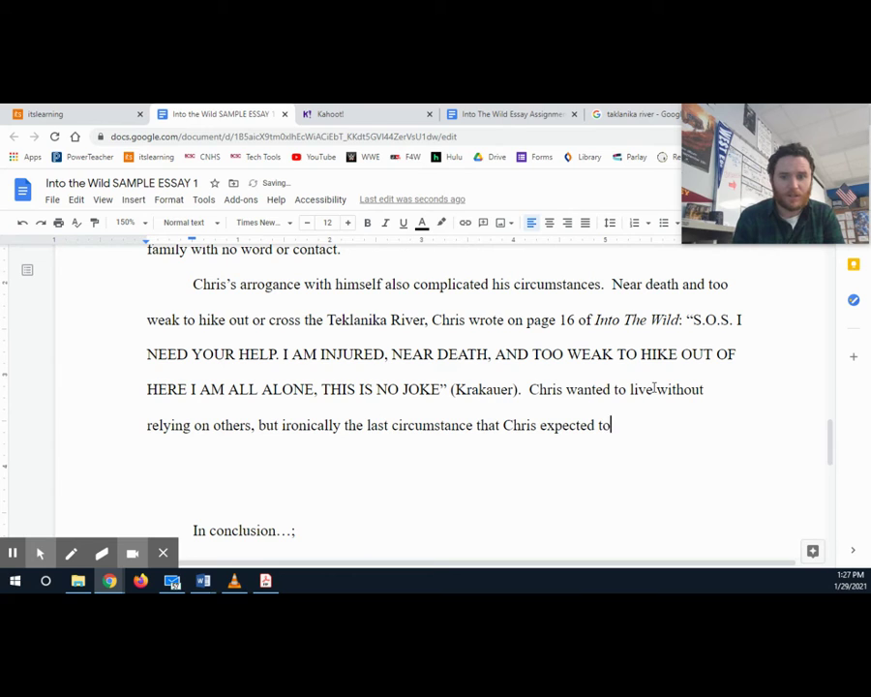
text( find himself )
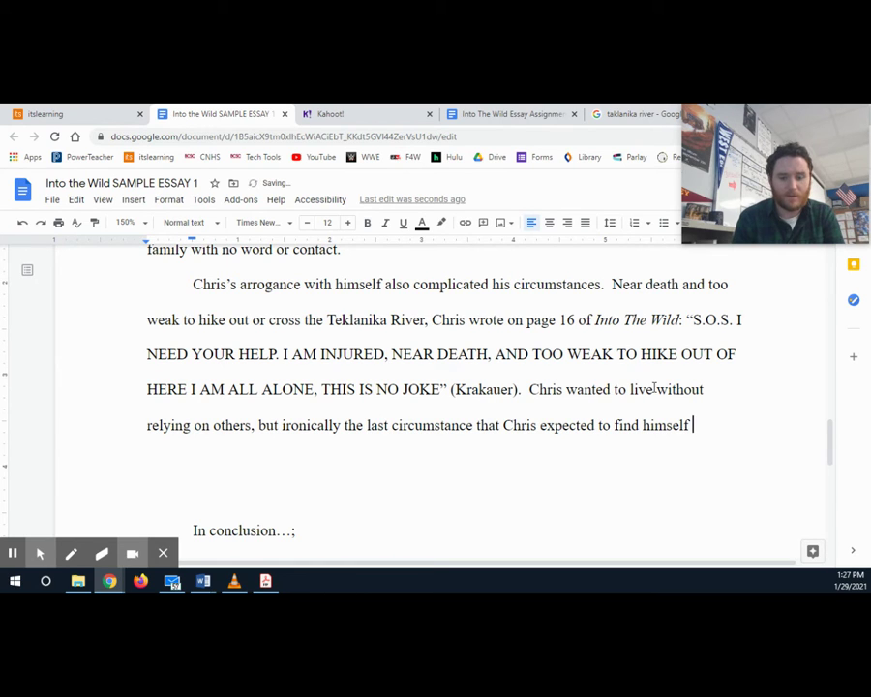
text(was to be de)
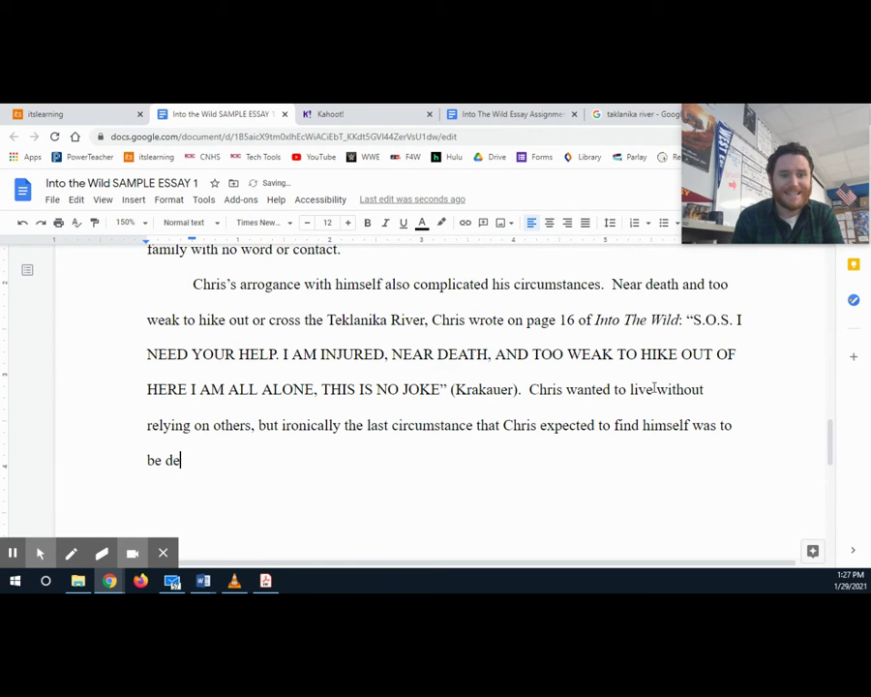
text(sperately plead)
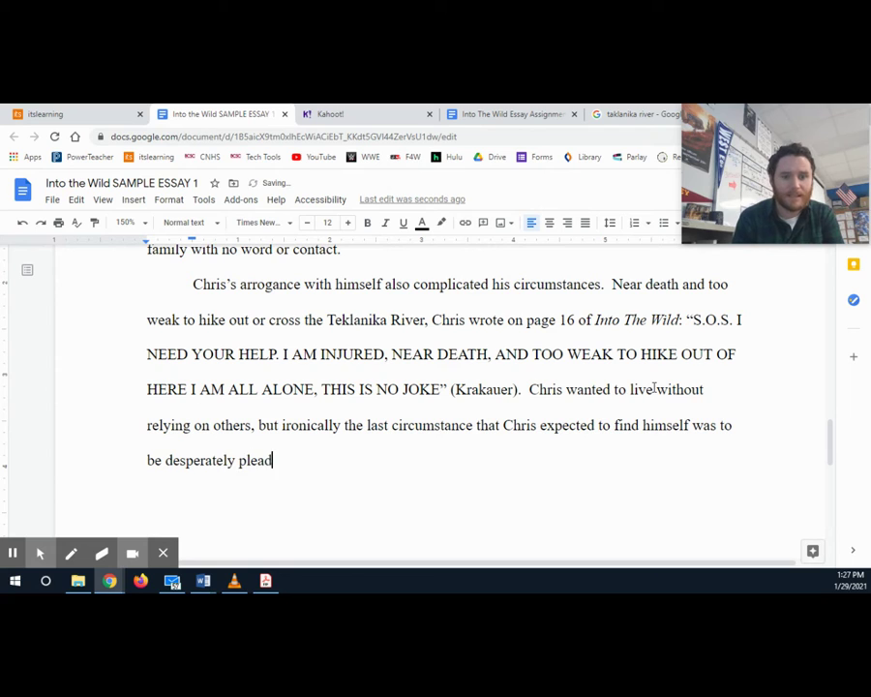
text(ing for )
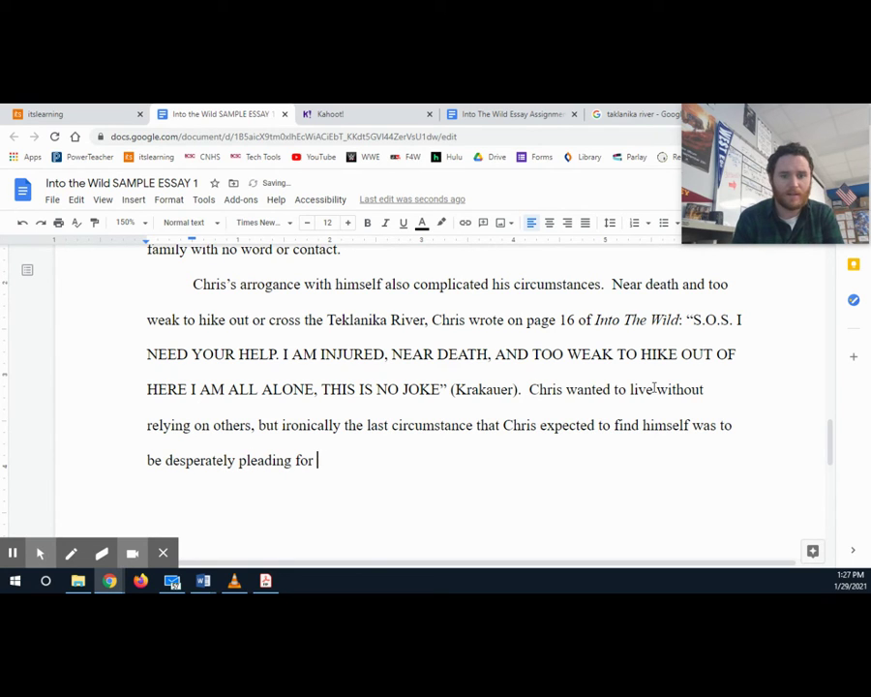
text(thelp from other)
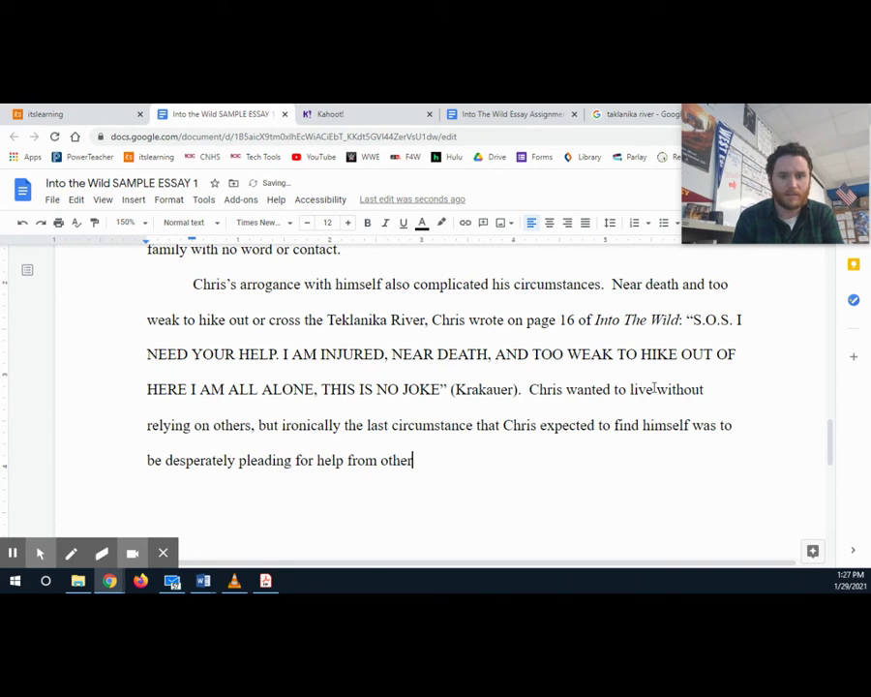
text(s.  )
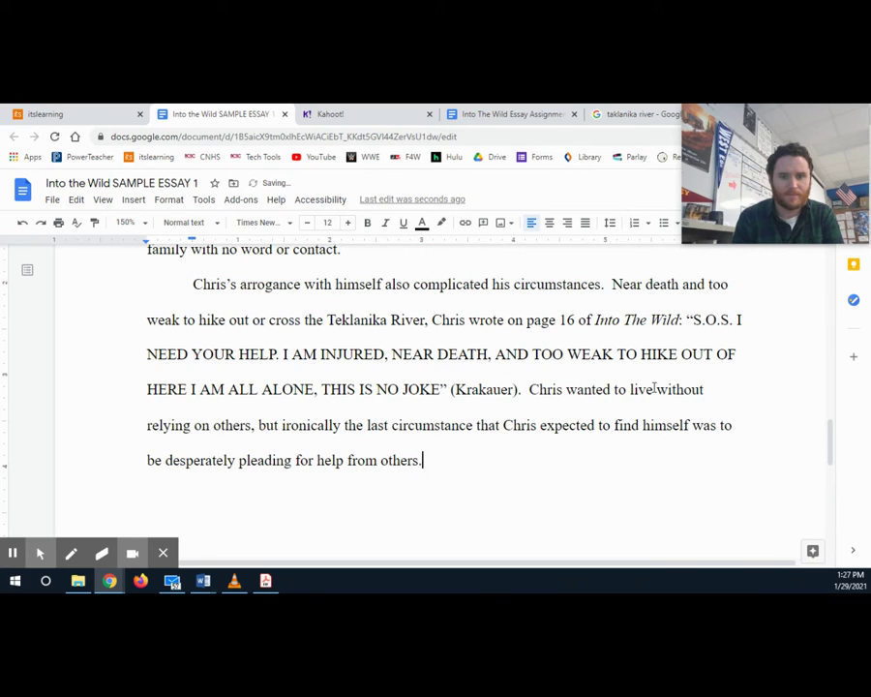
text(He was physi)
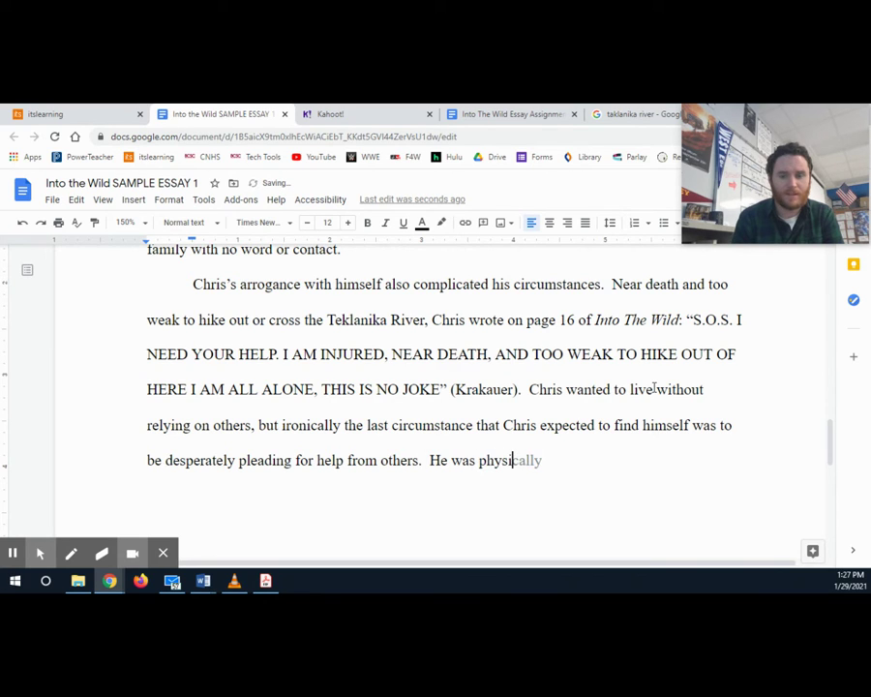
text(cally too weak, bu)
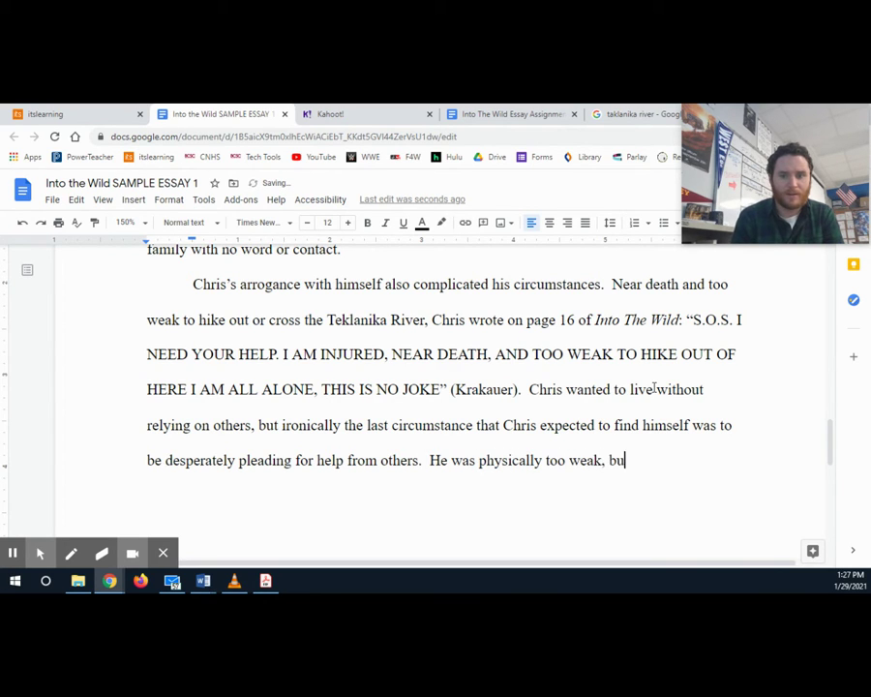
text(t his tragic end)
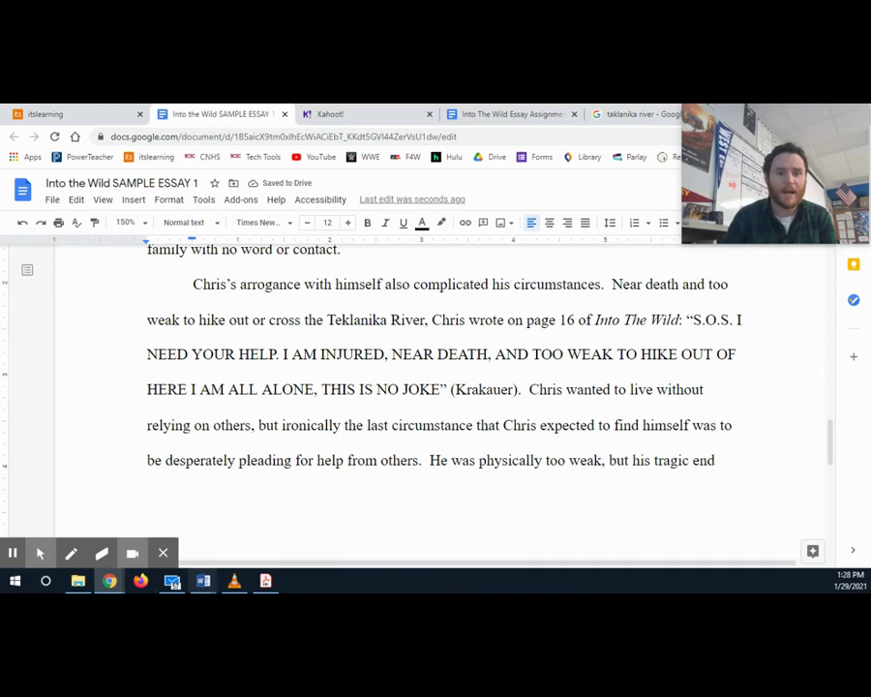
Step: Add that Chris showed mental weaknesses by not preparing adequately for such a danger
click(163, 552)
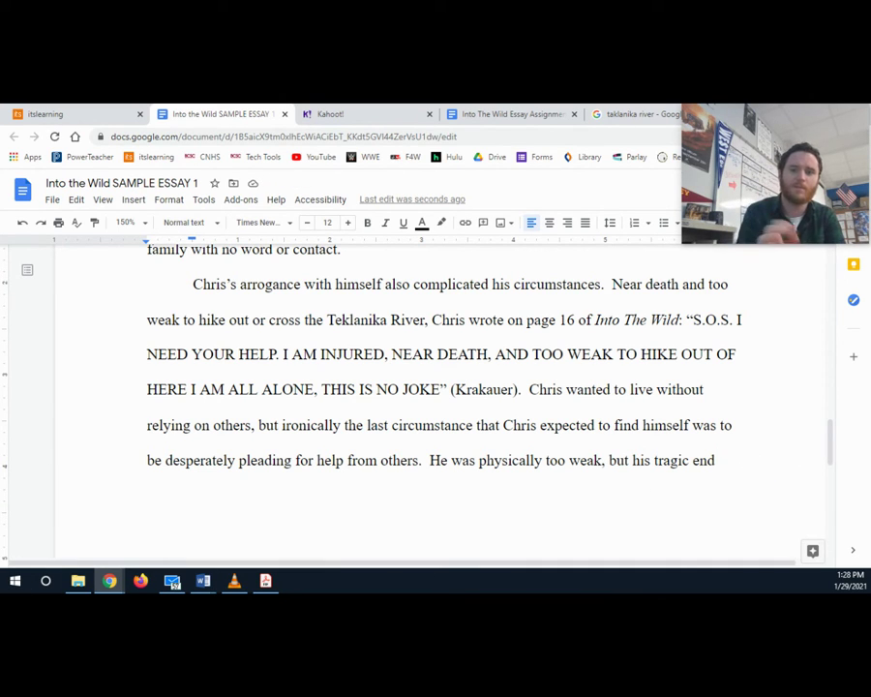
text(al)
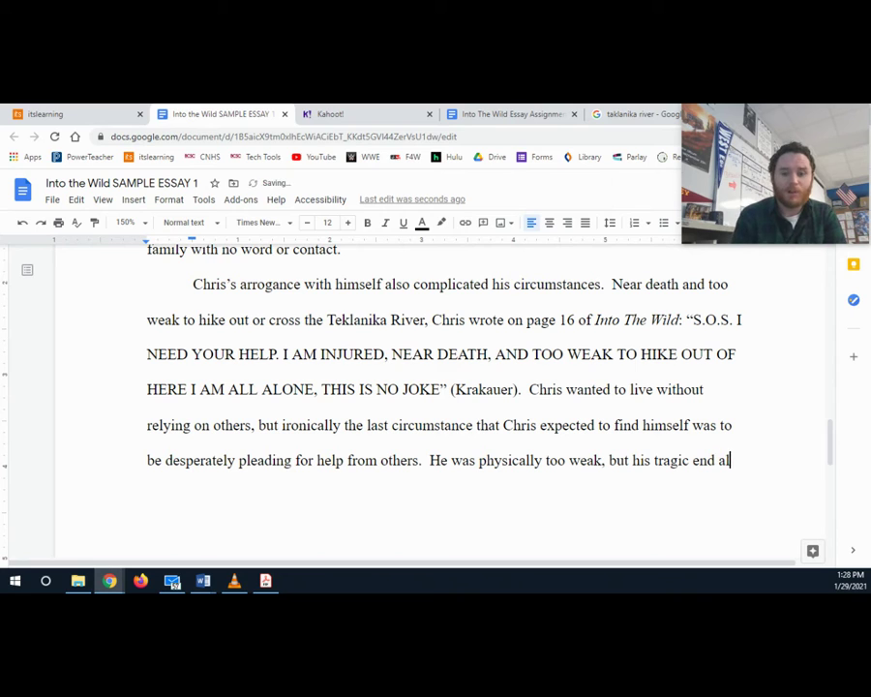
text(so demonstrated )
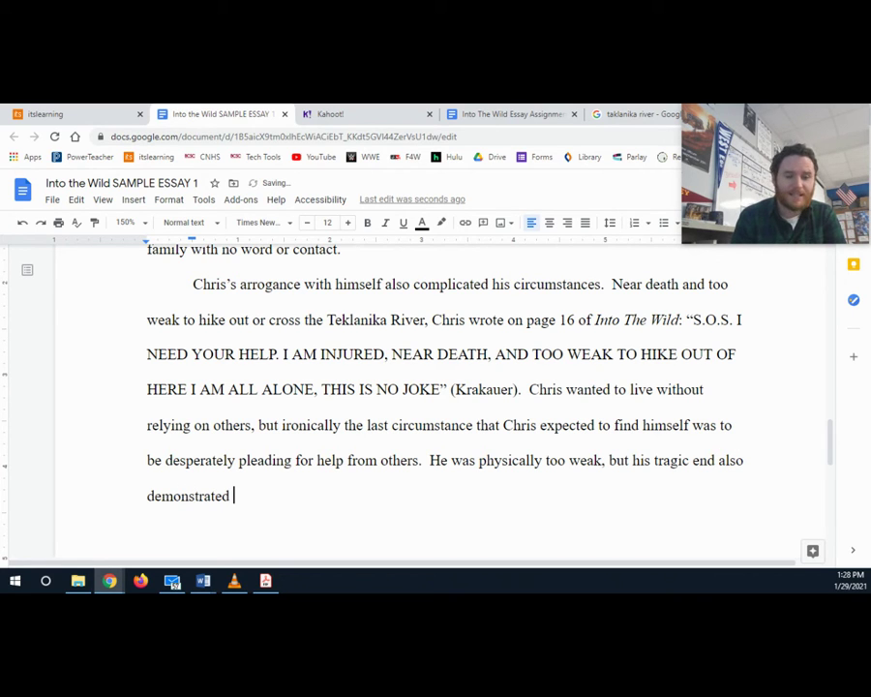
text(his menta)
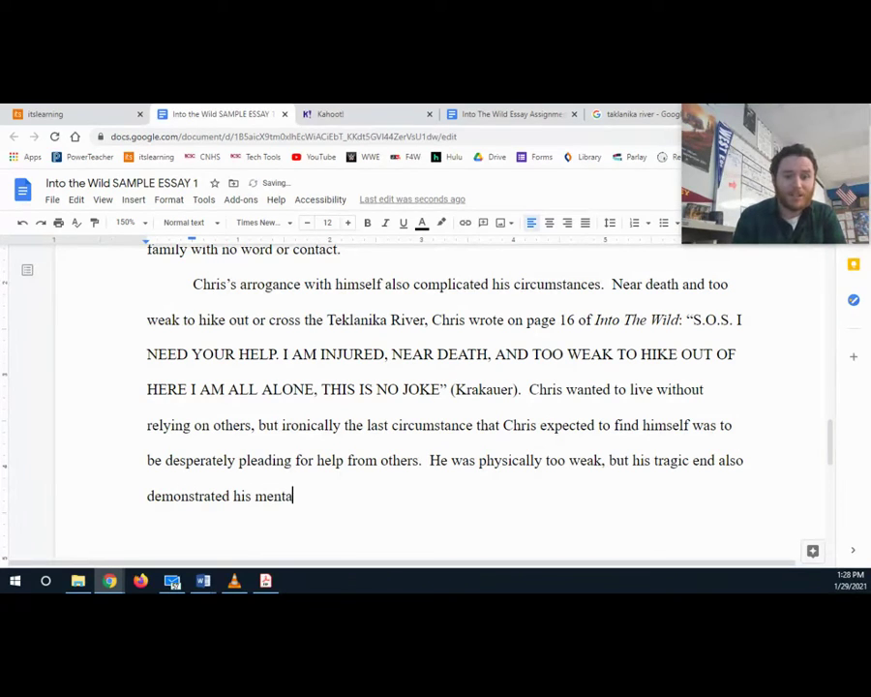
text(l weaknes)
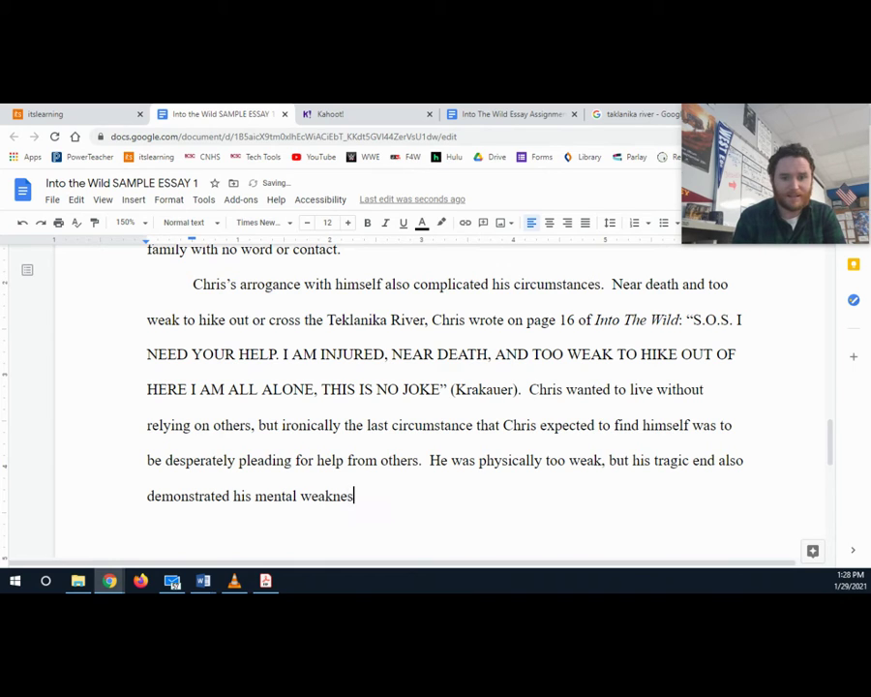
text(ses by not)
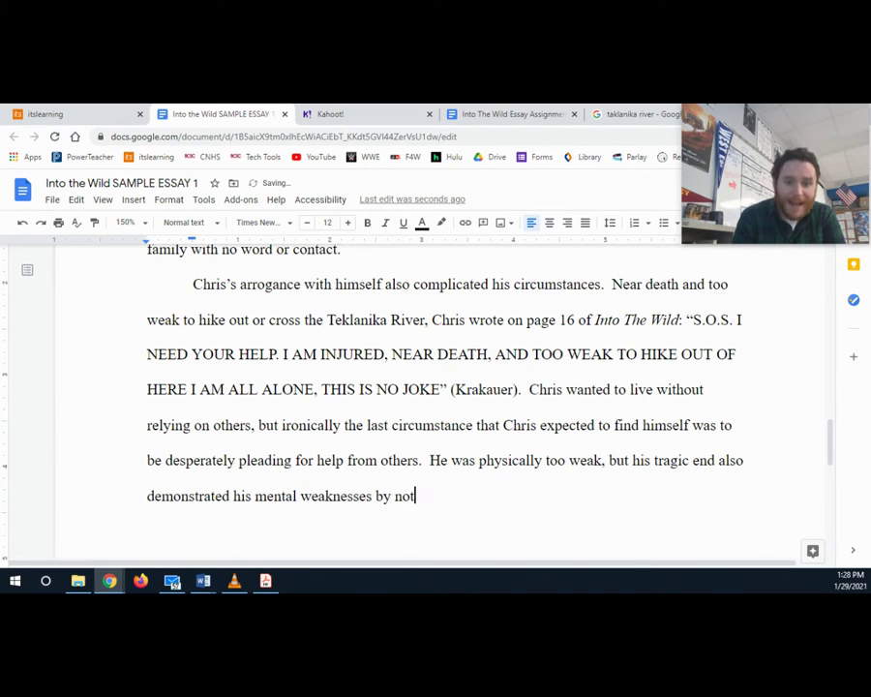
text( preparing adequa)
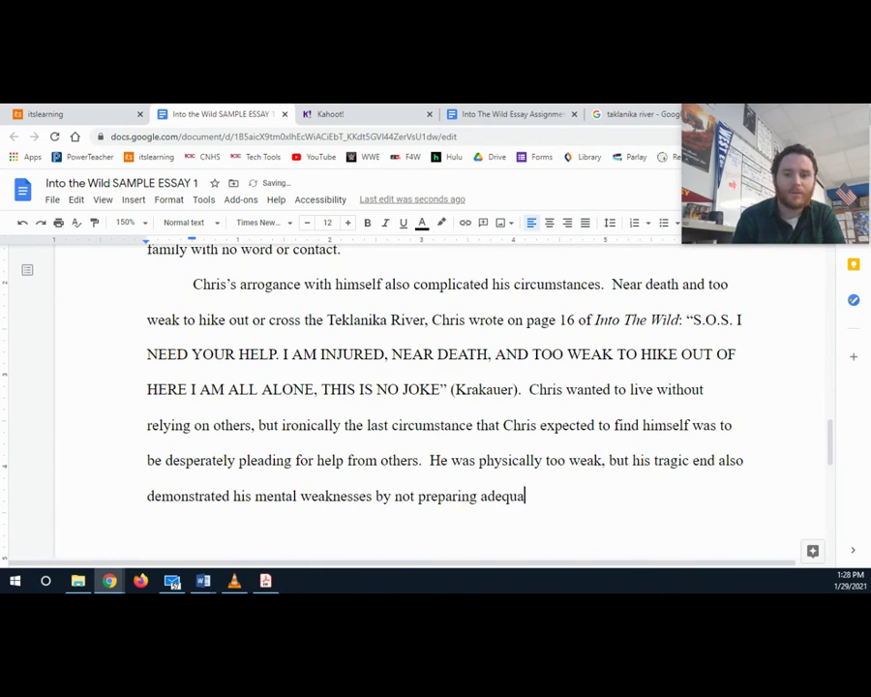
text(tely for such a d)
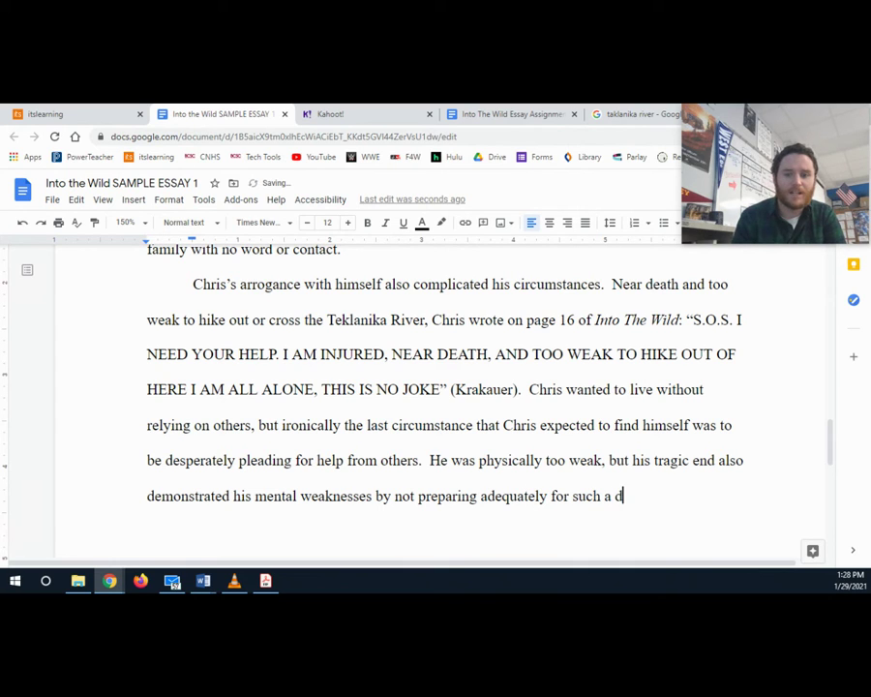
text(angerous journ)
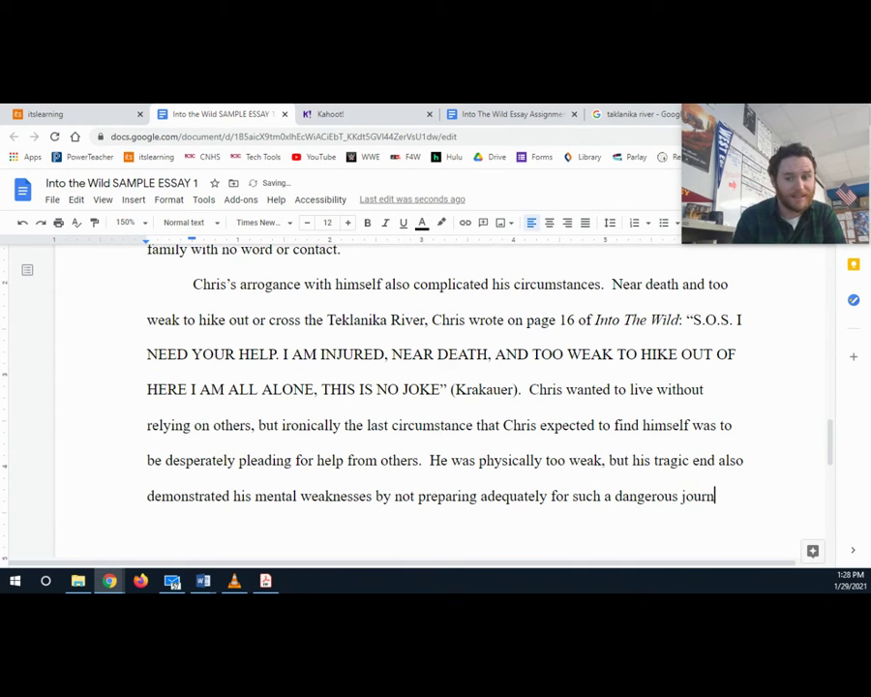
text(ey.)
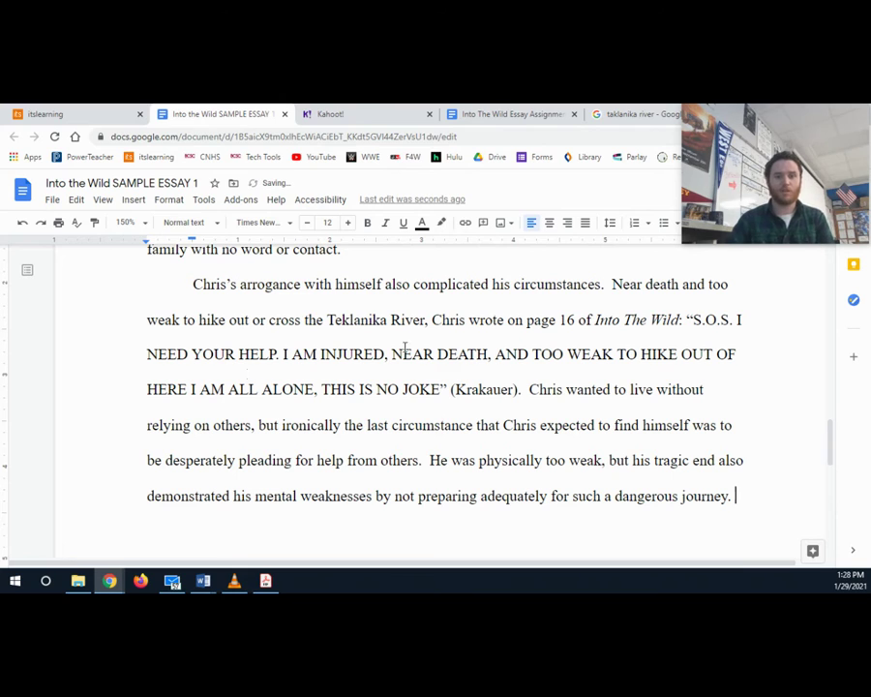
drag(255, 496, 371, 496)
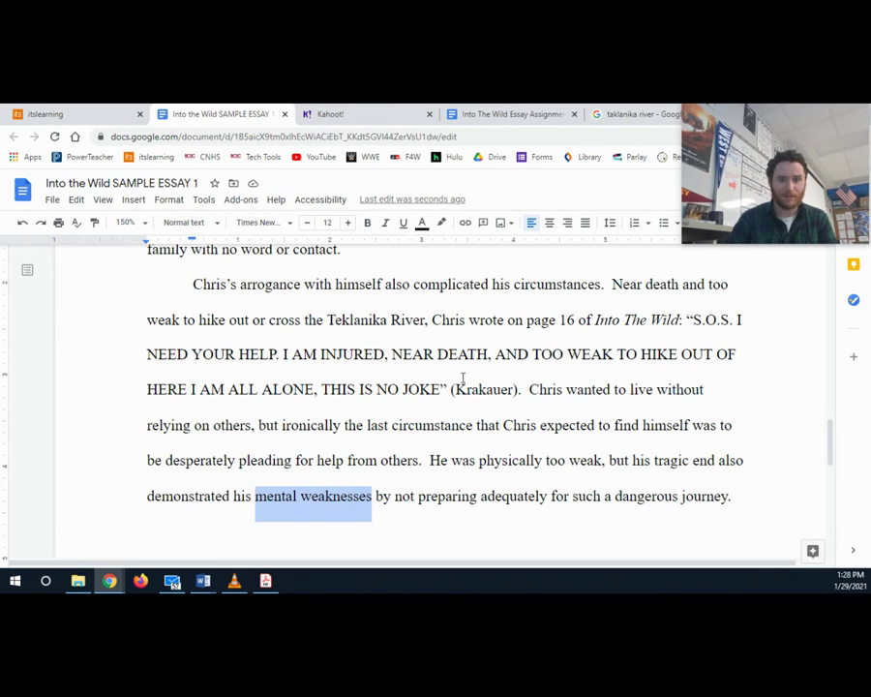
drag(514, 384, 585, 291)
Step: Check the assignment sheet's 3-5 sentences analysis guideline, then return to the sample essay
click(685, 314)
click(513, 113)
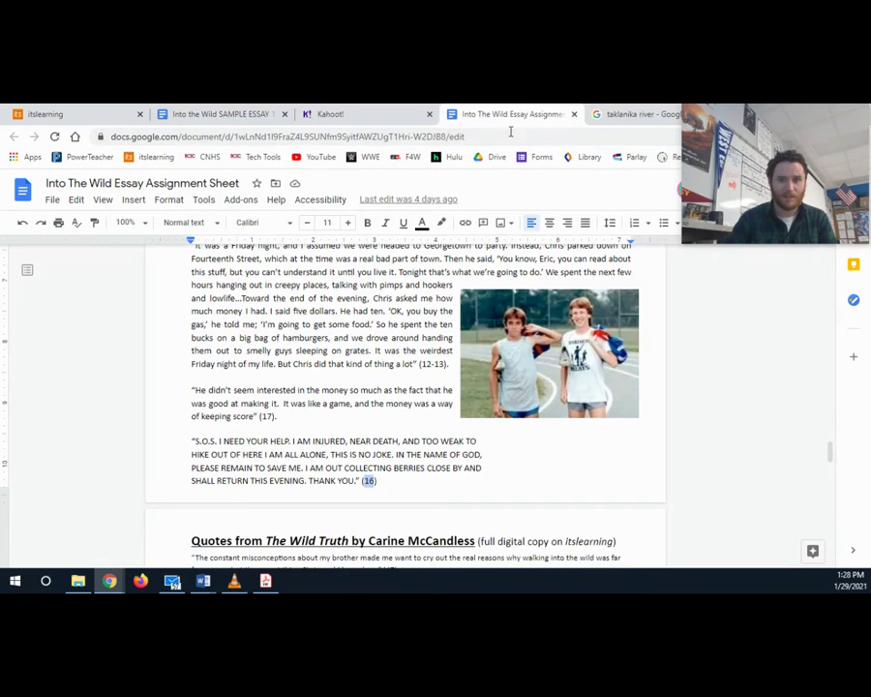
scroll(474, 366, up, 5)
scroll(474, 366, up, 10)
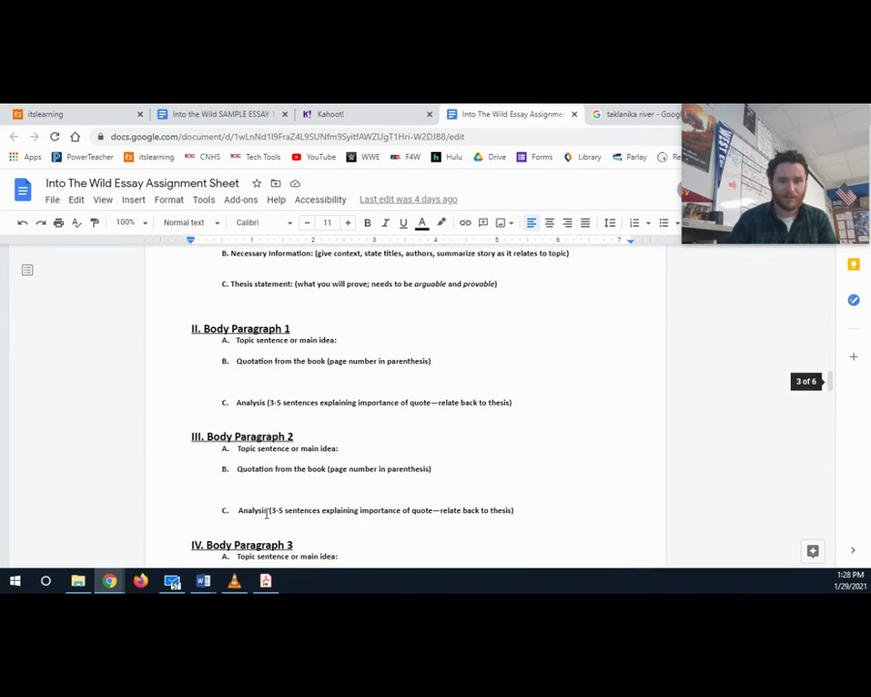
drag(267, 510, 332, 510)
click(466, 510)
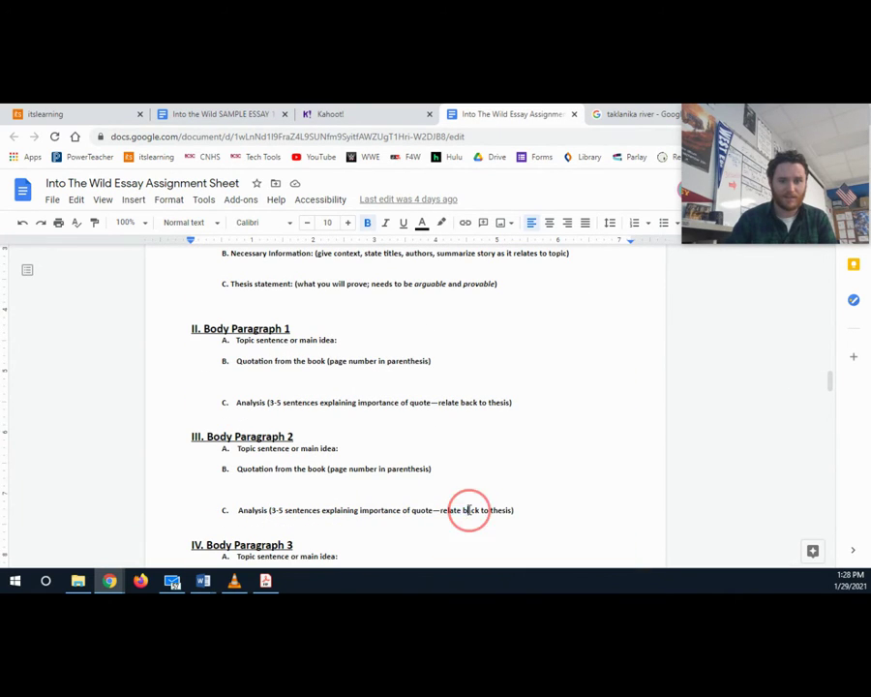
click(211, 110)
scroll(403, 407, down, 3)
scroll(516, 435, up, 3)
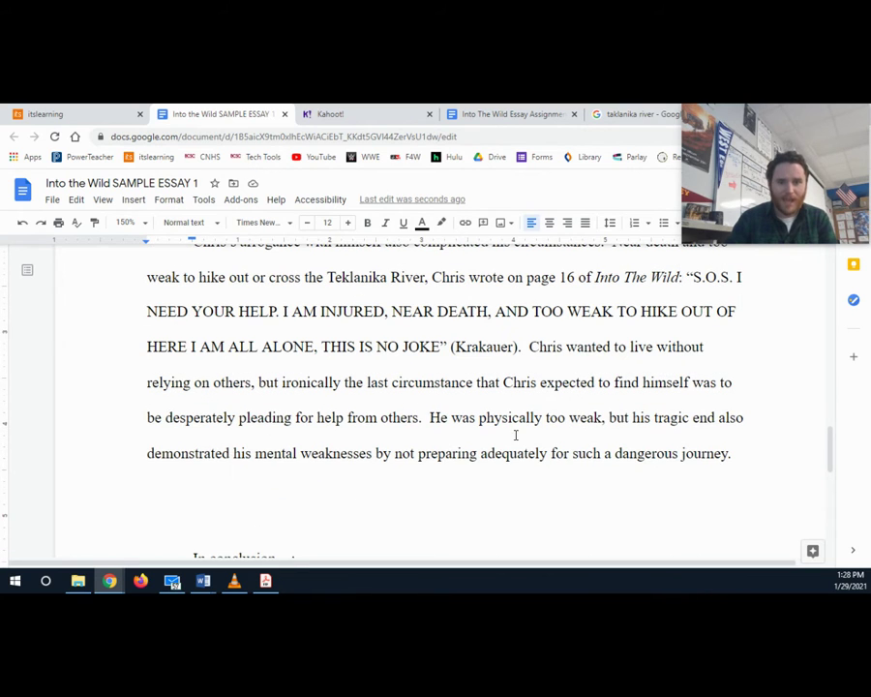
Step: Add the closing sentence: mentally stronger, he could have shared wisdom and warmth brought back from Alaska
scroll(516, 435, up, 1)
drag(514, 389, 700, 333)
click(701, 329)
drag(532, 389, 753, 503)
click(752, 502)
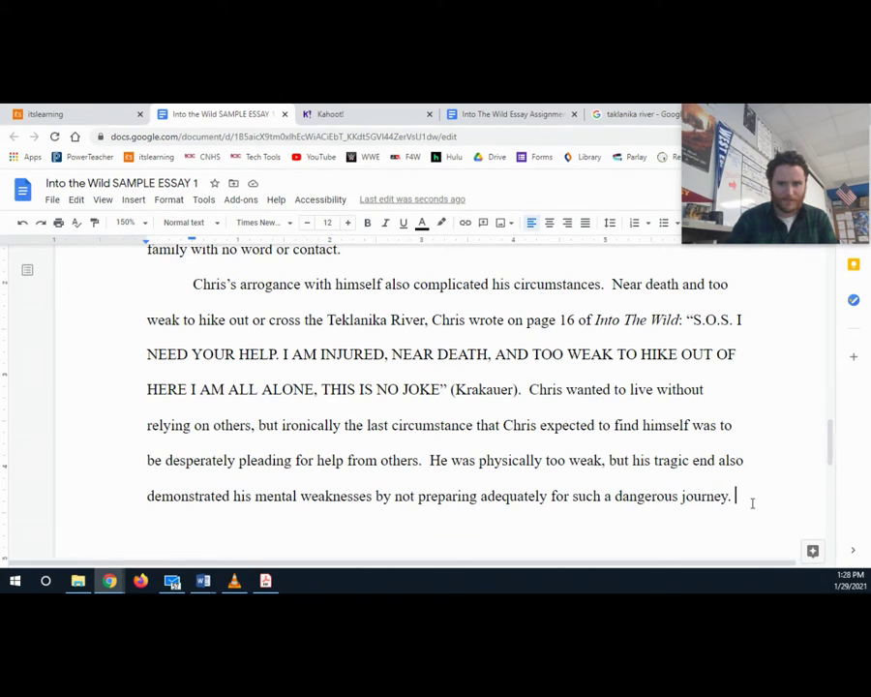
key(Return)
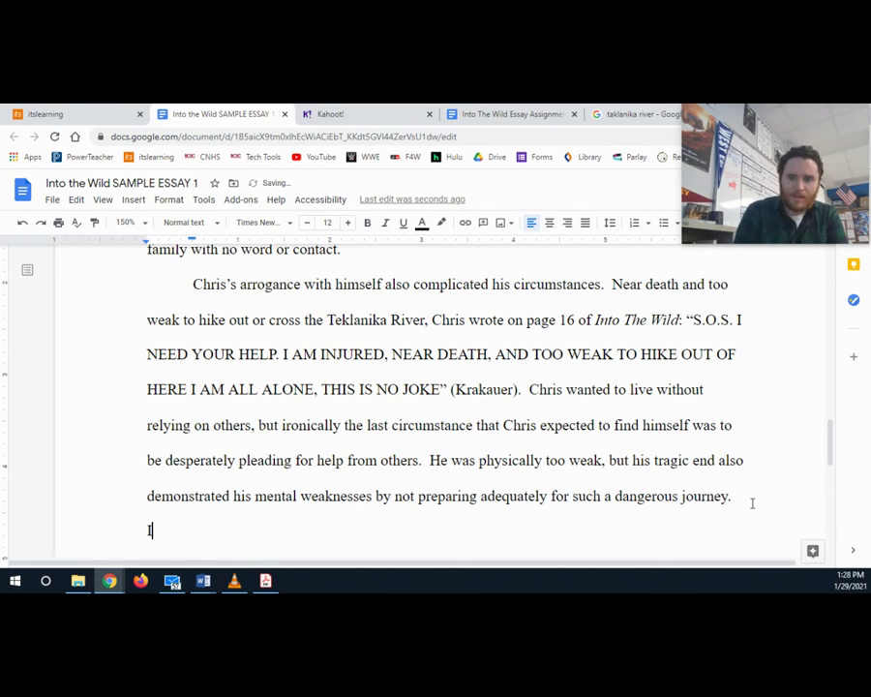
text(If he was )
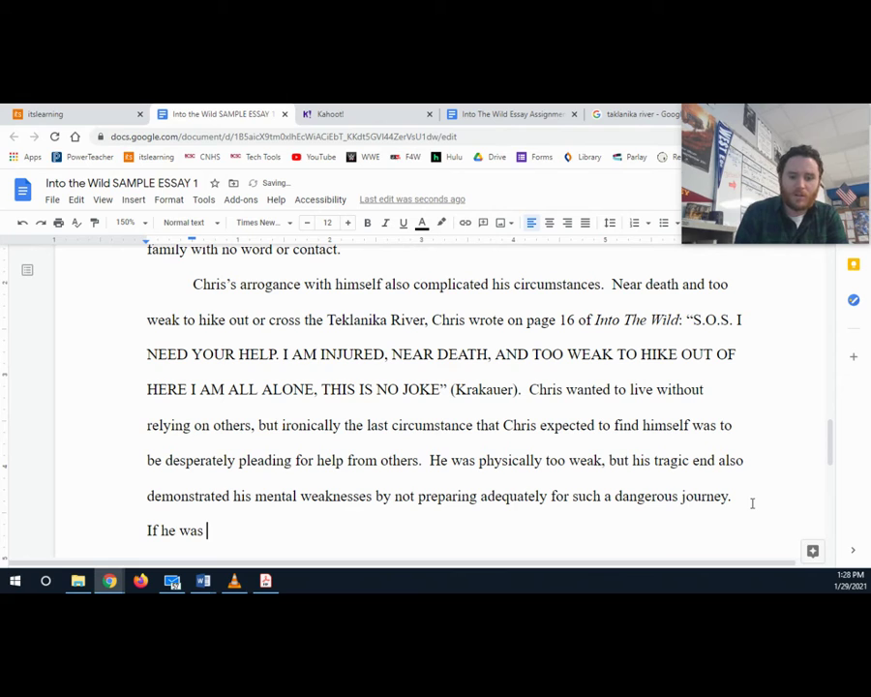
text(more)
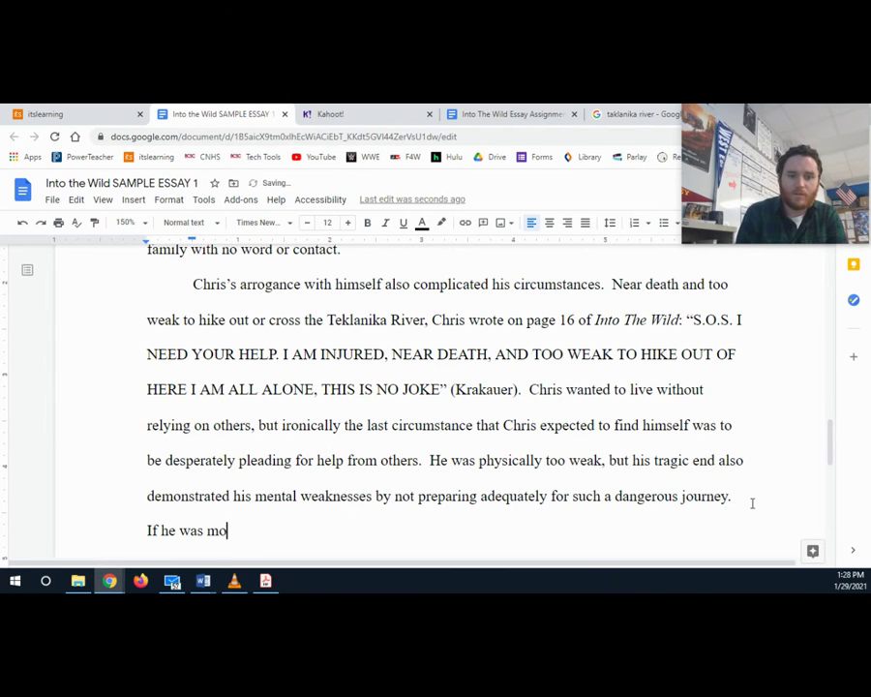
key(BackSpace)
text(entally stronger, )
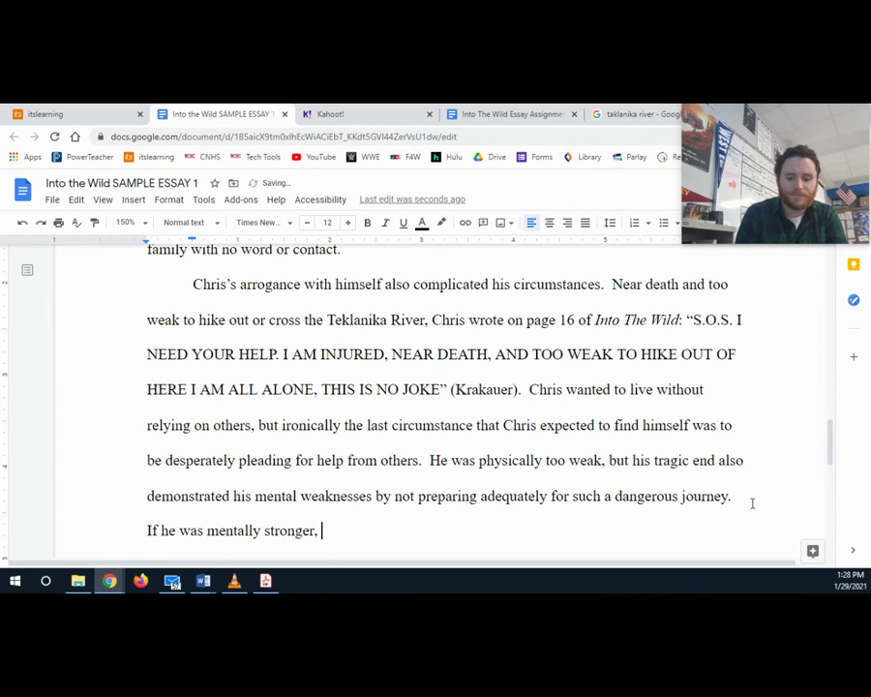
text(his family could have)
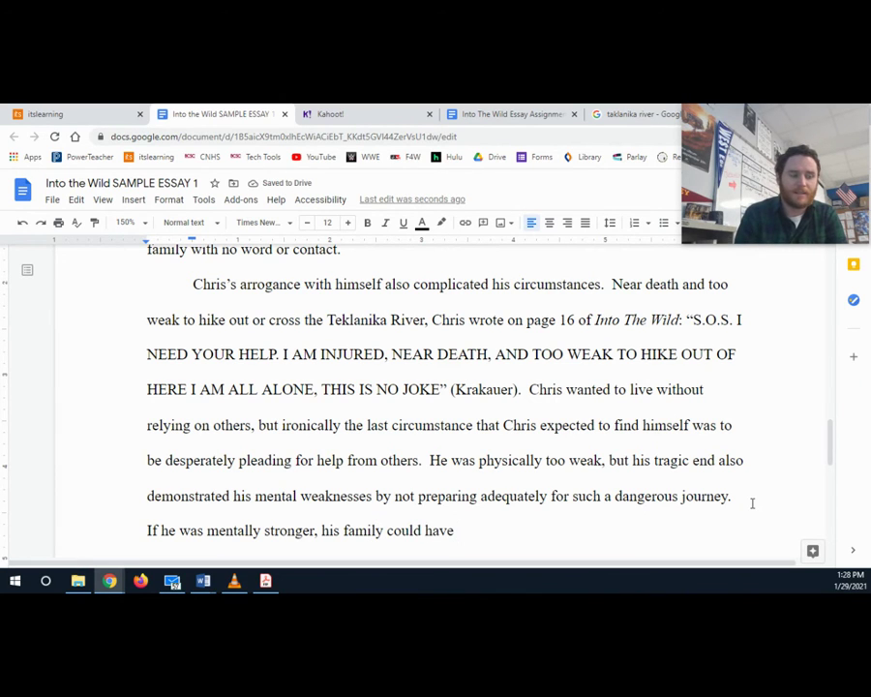
text( shared)
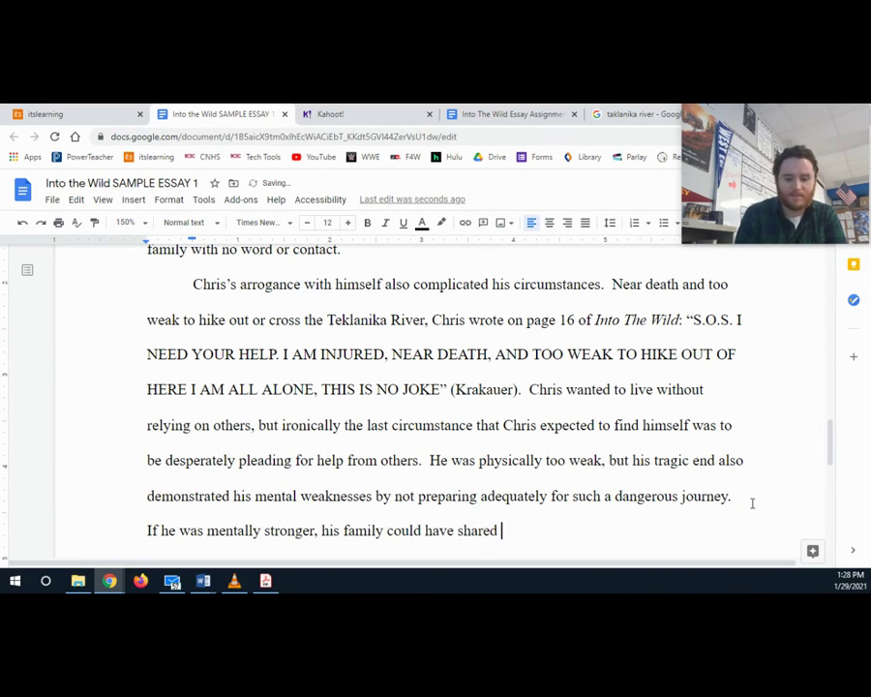
text( the wisdom and)
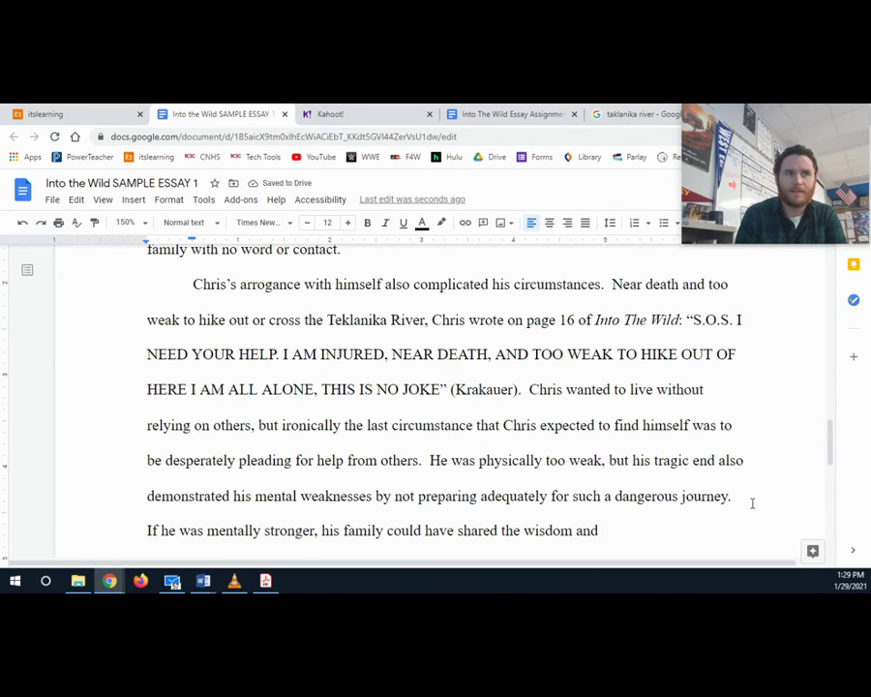
text( warmth)
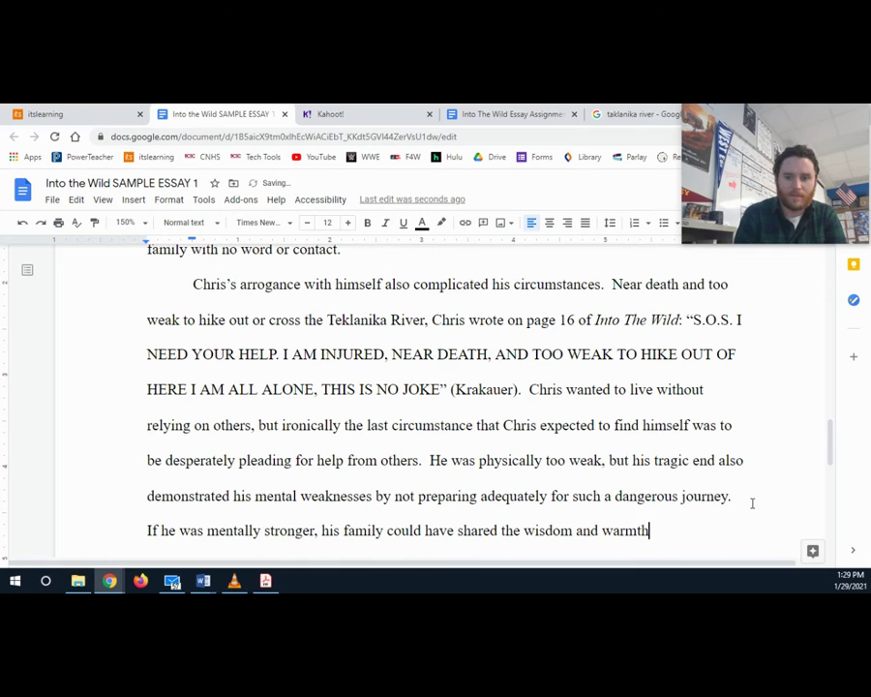
text( he could )
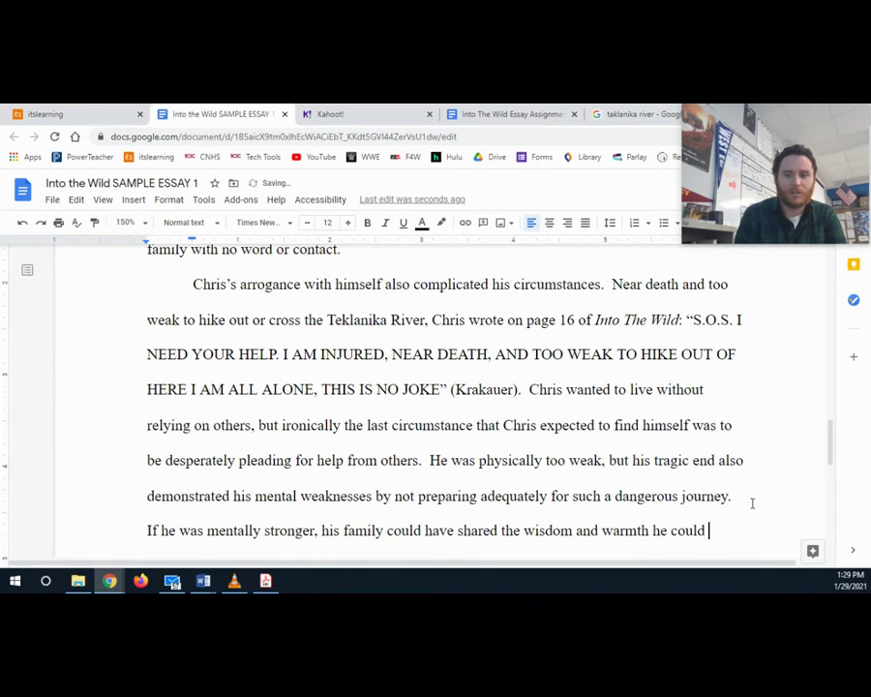
text(have brought back from Alaska.)
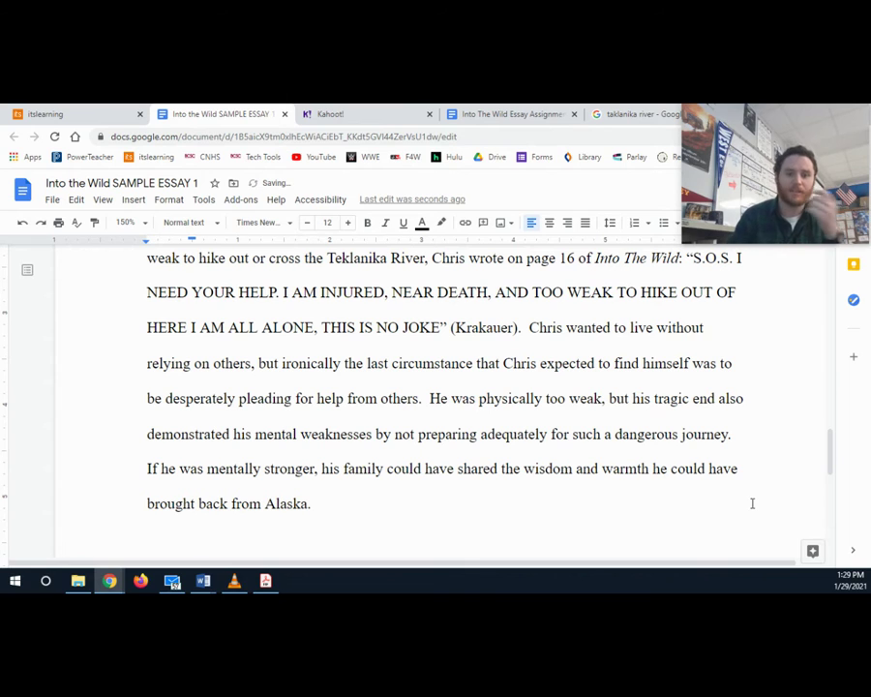
scroll(305, 494, down, 3)
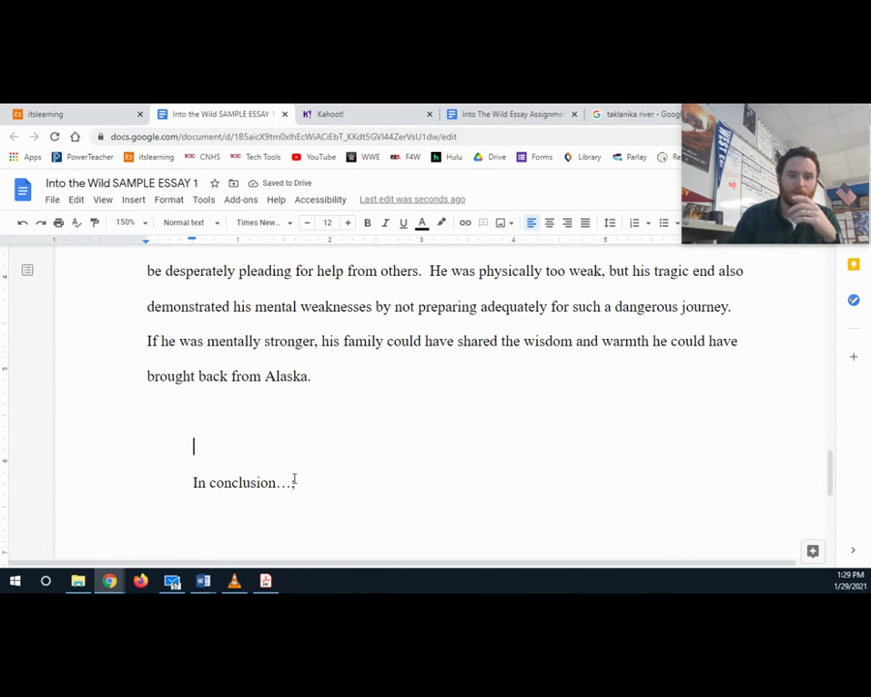
Step: Replace the 'In conclusion…;' placeholder with the conclusion opener 'Ultimately, Chris'
drag(191, 444, 296, 484)
key(BackSpace)
key(BackSpace)
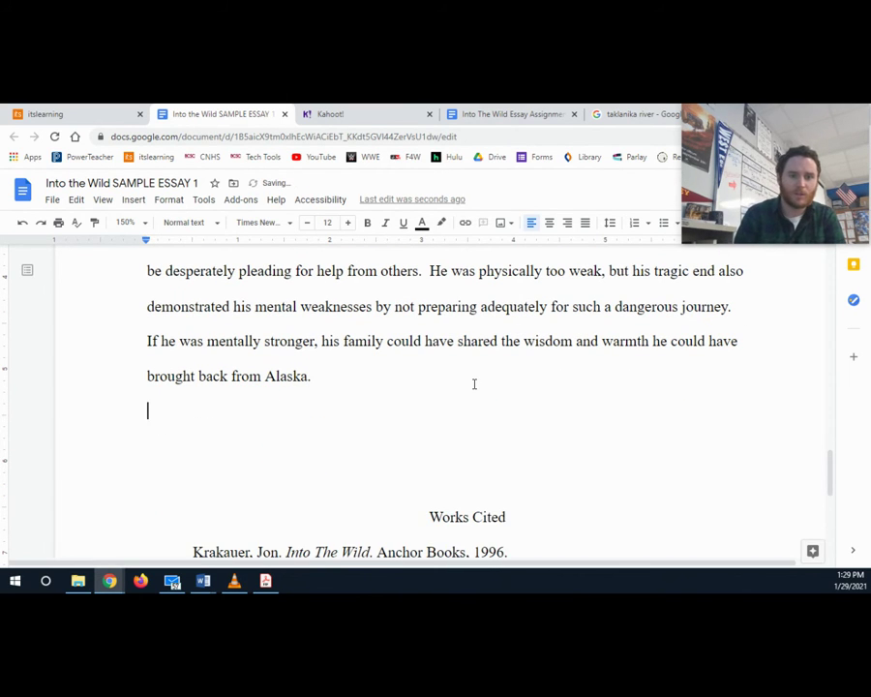
text(I)
key(BackSpace)
text(Ultimately,)
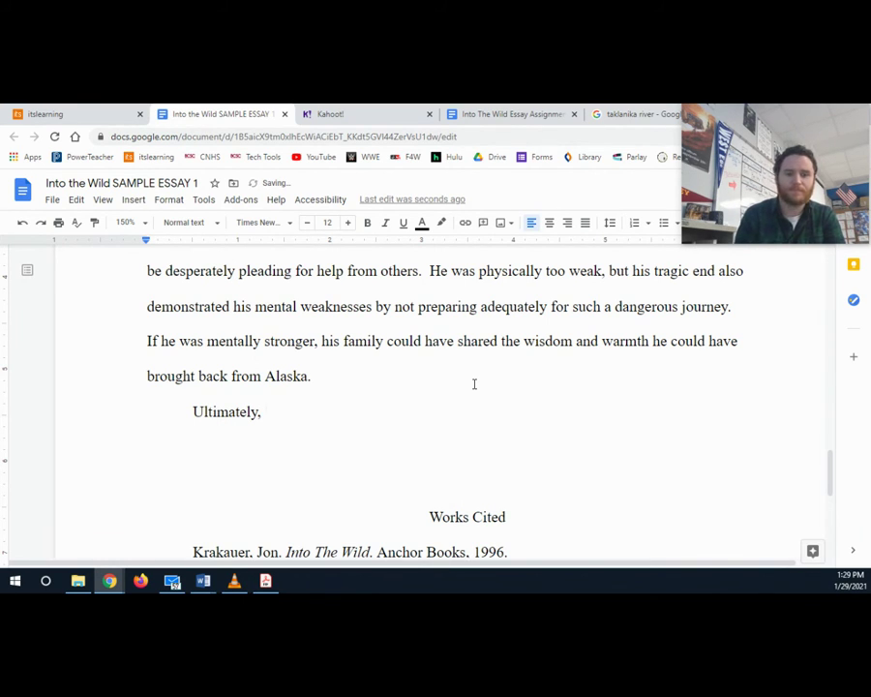
text(Chris)
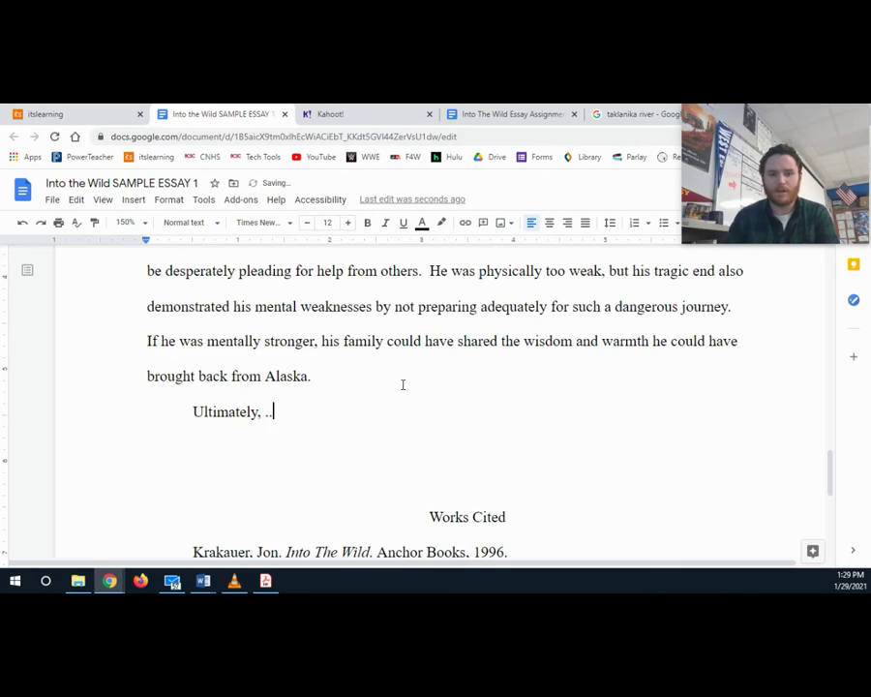
Step: Review the introduction and the three body paragraphs, then bring up the Essay Assignment Sheet
scroll(420, 413, up, 5)
scroll(421, 415, up, 5)
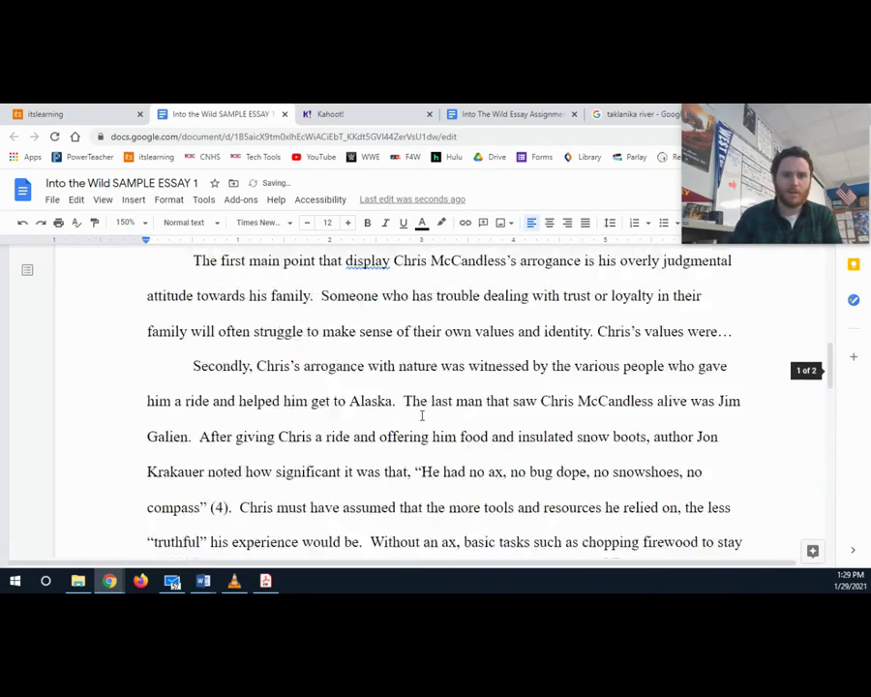
scroll(421, 414, down, 1)
scroll(421, 411, up, 2)
click(421, 394)
scroll(353, 370, down, 4)
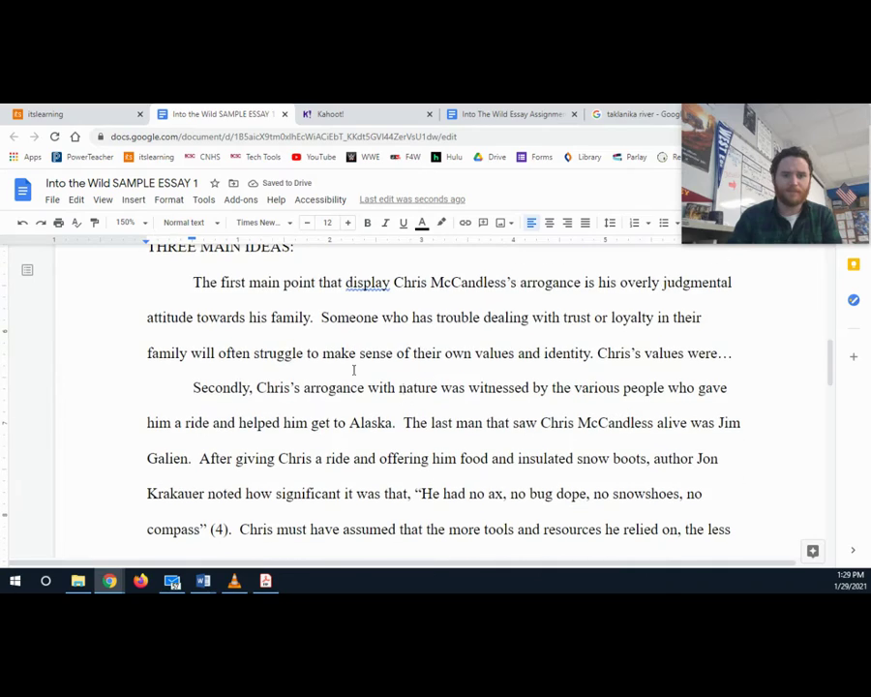
drag(197, 285, 744, 357)
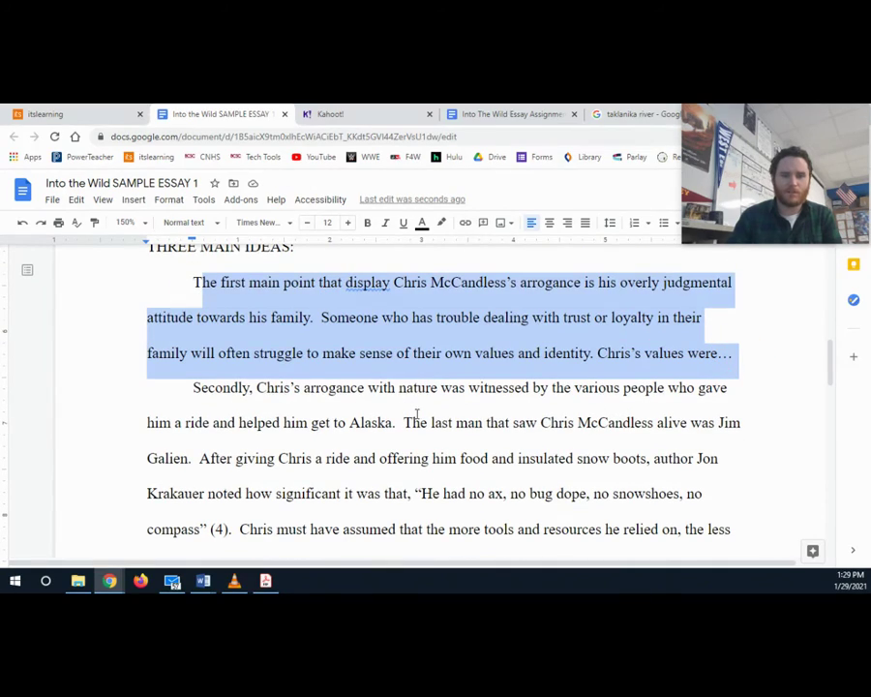
scroll(229, 389, down, 1)
drag(190, 303, 564, 502)
scroll(564, 501, down, 5)
drag(194, 263, 642, 409)
click(643, 409)
drag(373, 543, 196, 269)
click(547, 111)
Step: Review the assignment sheet's five-part essay outline, down to the CONCLUSION item
scroll(243, 436, up, 10)
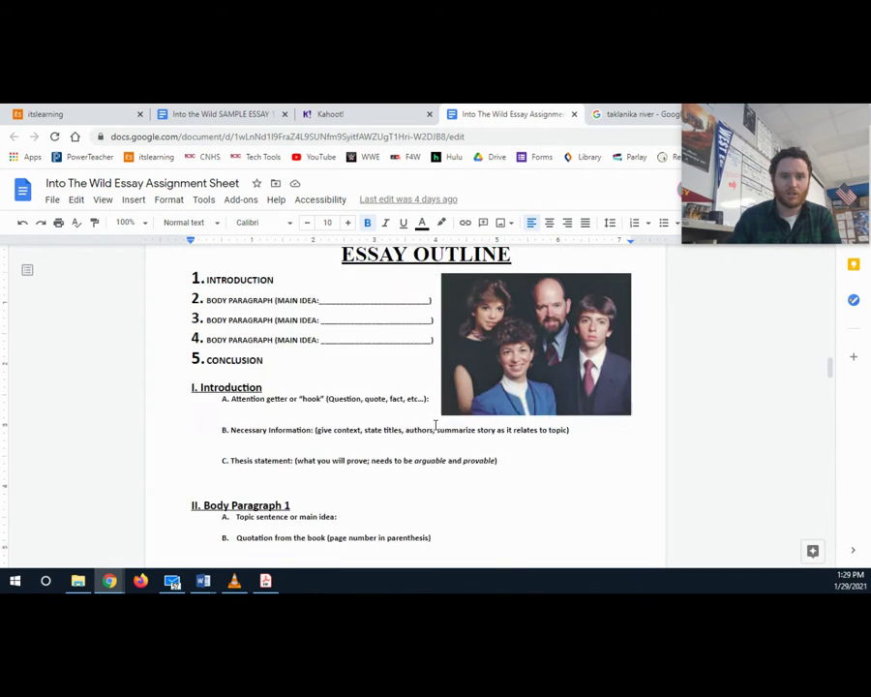
scroll(243, 435, down, 3)
drag(229, 351, 300, 405)
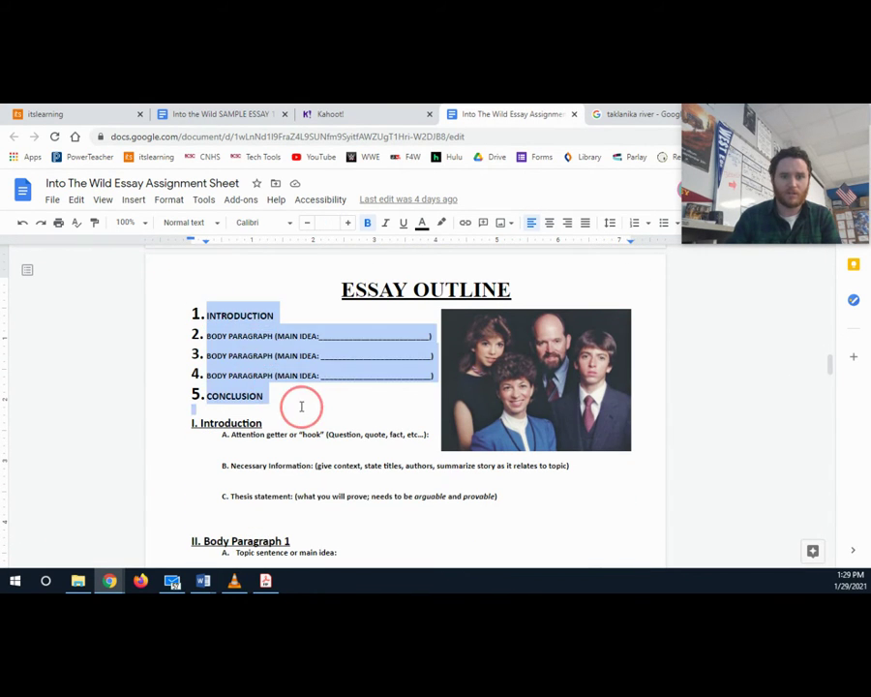
click(191, 408)
drag(302, 335, 205, 336)
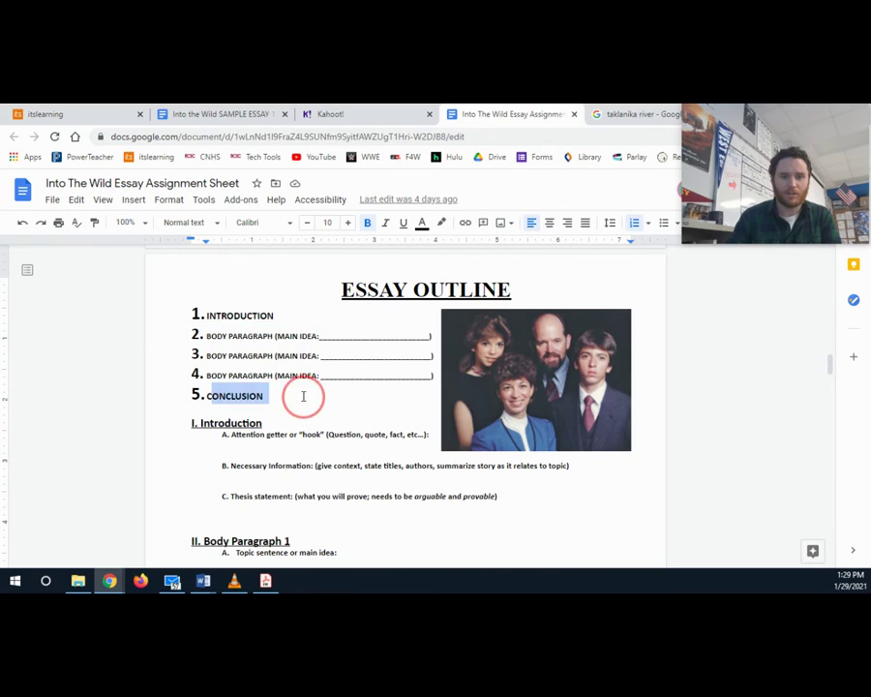
click(221, 113)
Step: Review the assignment sheet's writing process steps, focusing on the Drafting step
scroll(278, 404, up, 5)
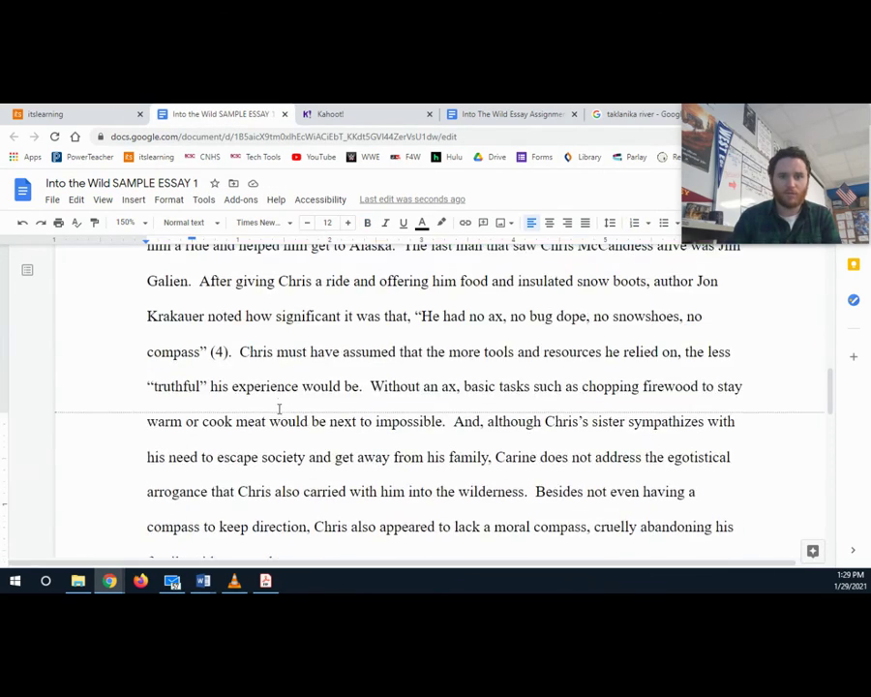
click(503, 112)
scroll(257, 385, up, 10)
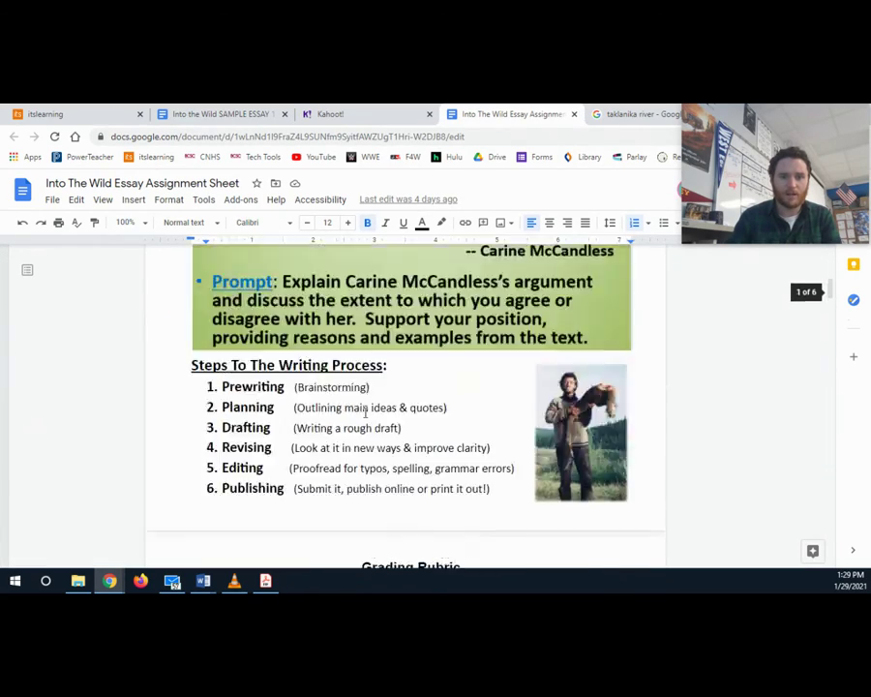
drag(224, 360, 286, 382)
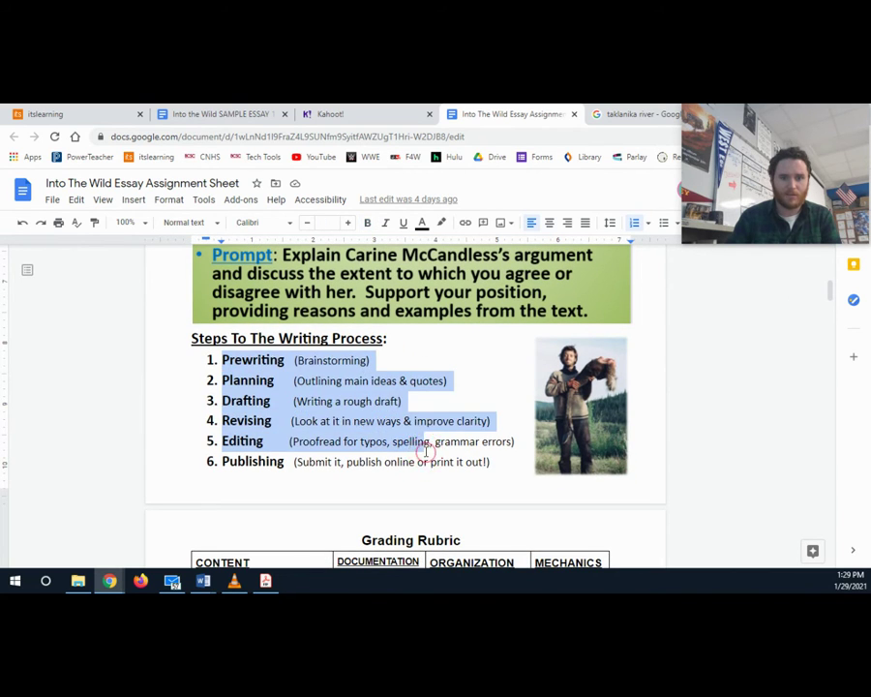
click(425, 451)
drag(222, 401, 401, 401)
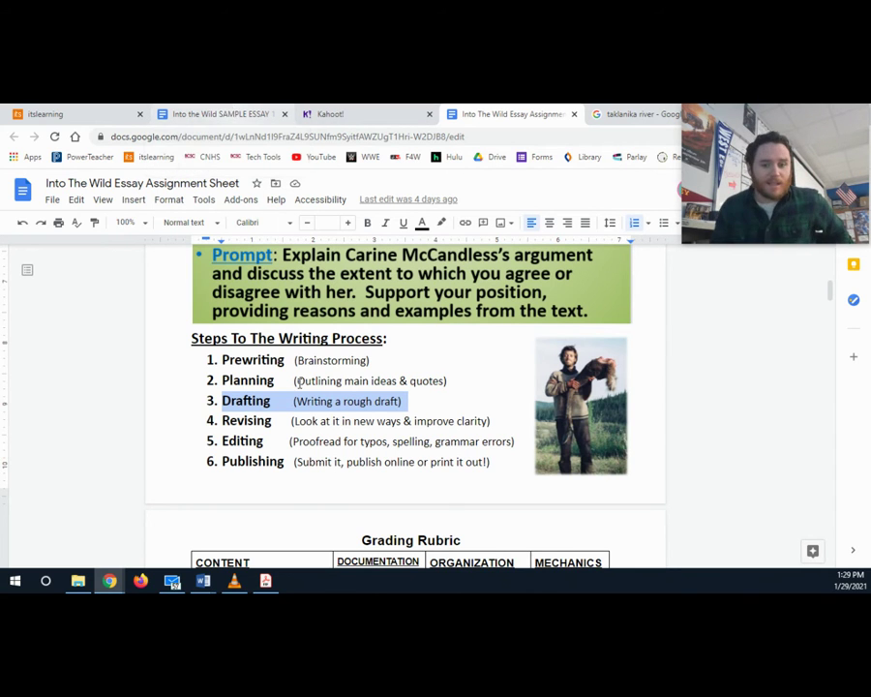
Step: Note the rubric's MLA Works Cited requirement and follow the Works Cited page link to Purdue OWL
scroll(341, 441, down, 5)
scroll(346, 451, down, 1)
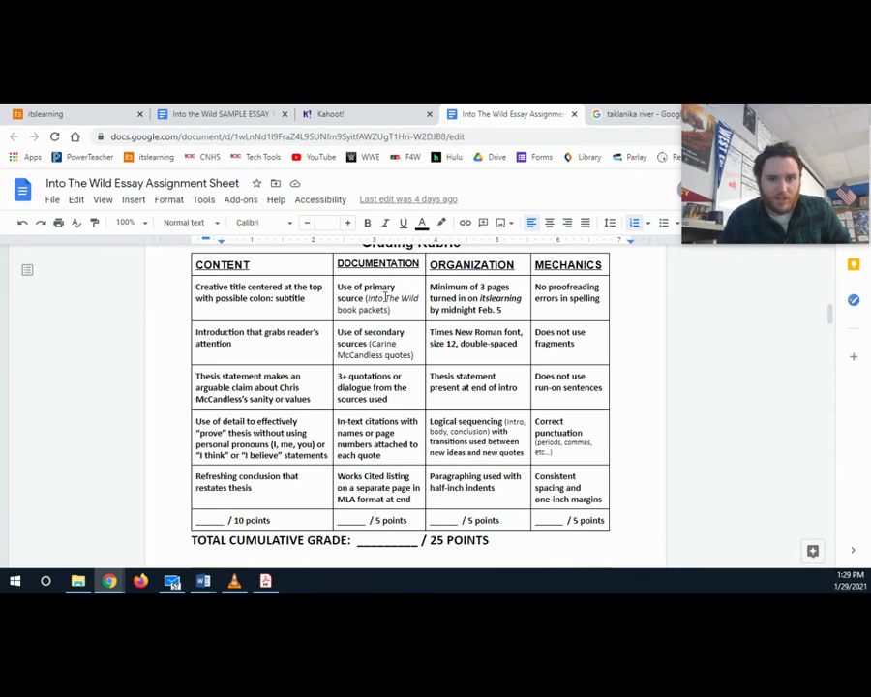
drag(339, 478, 409, 499)
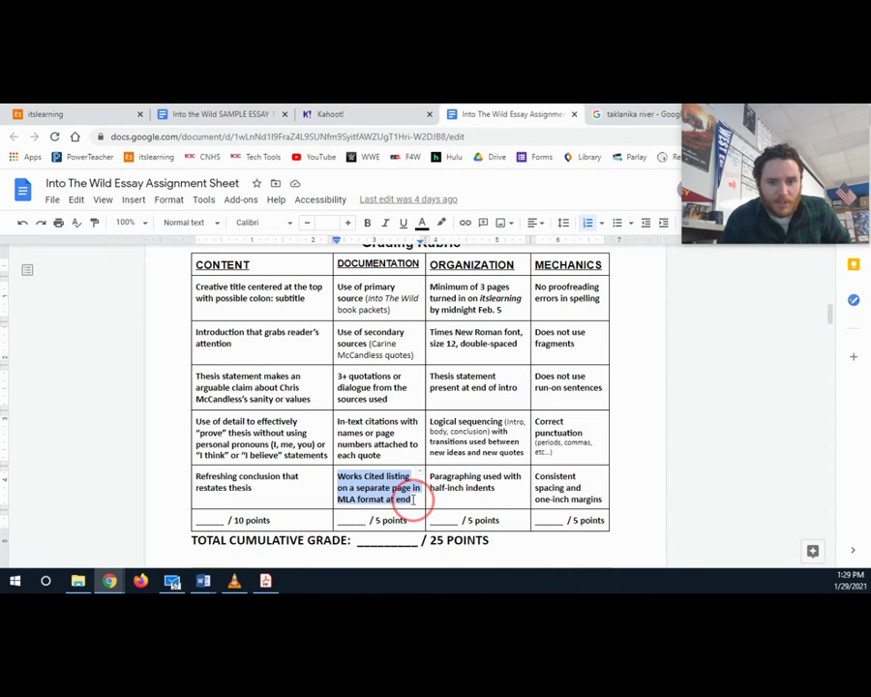
click(412, 499)
drag(339, 498, 356, 500)
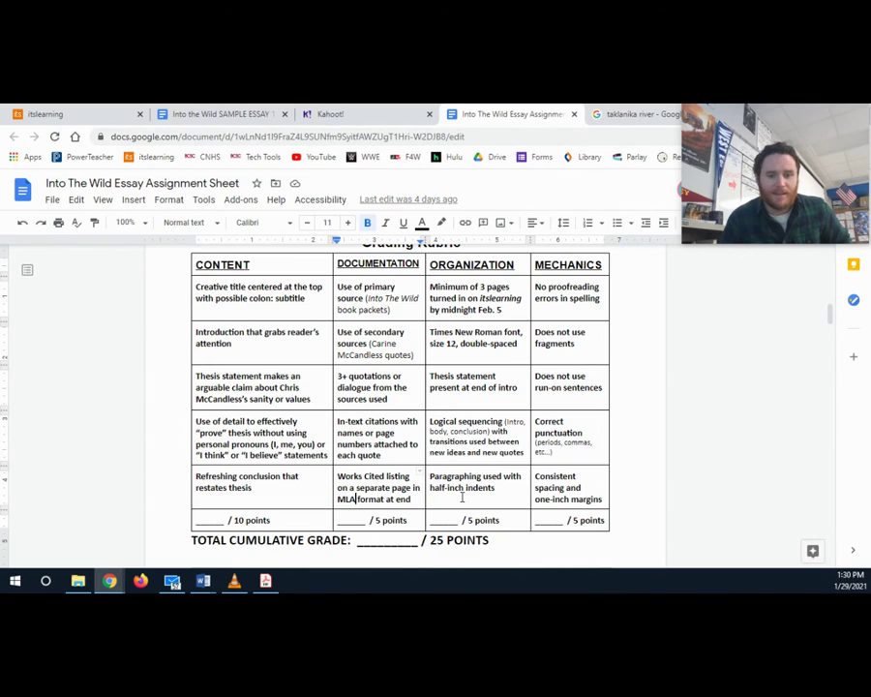
scroll(454, 493, down, 20)
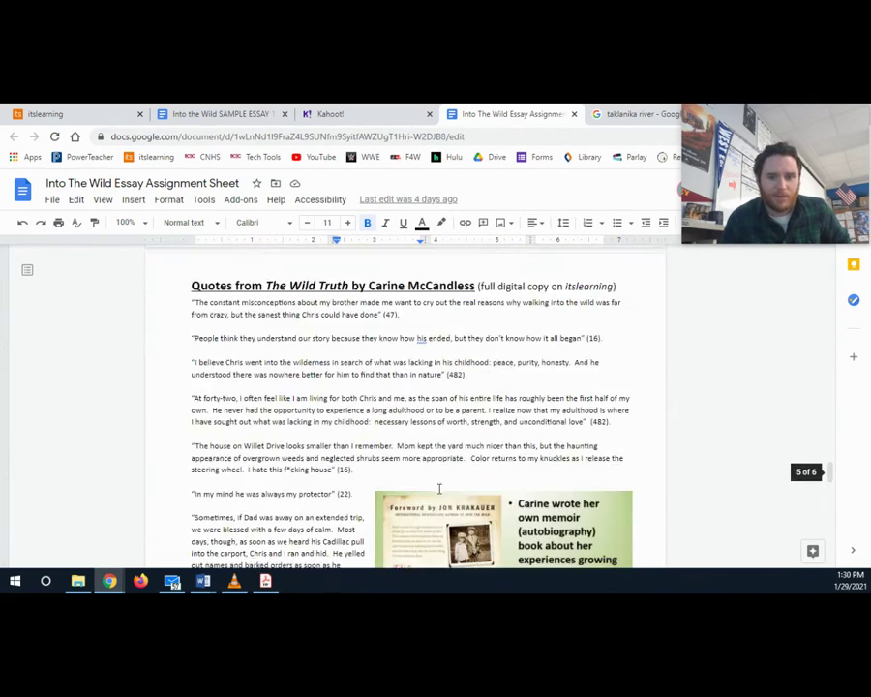
scroll(438, 488, down, 5)
scroll(434, 364, down, 3)
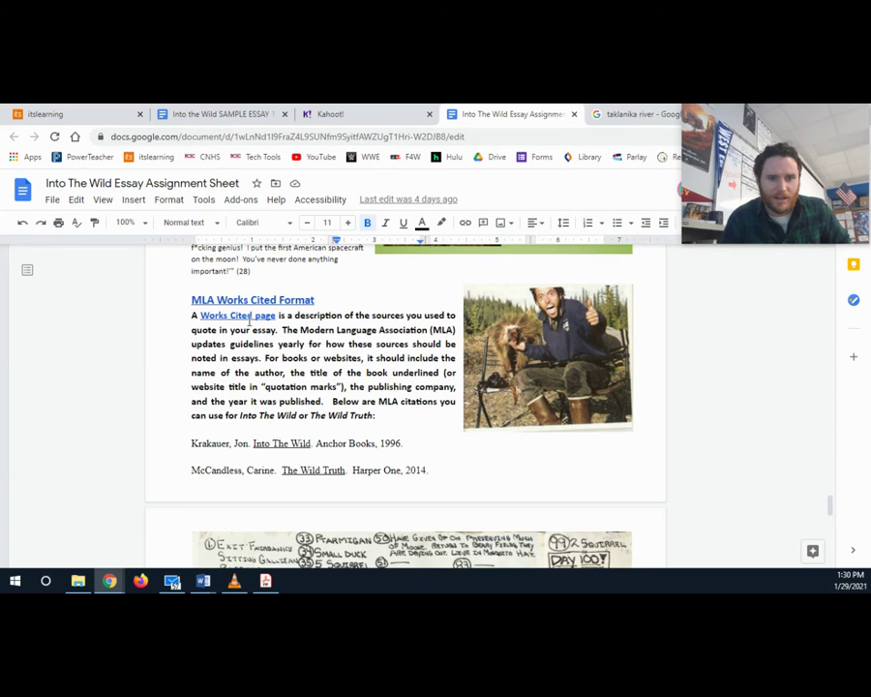
click(238, 318)
click(255, 332)
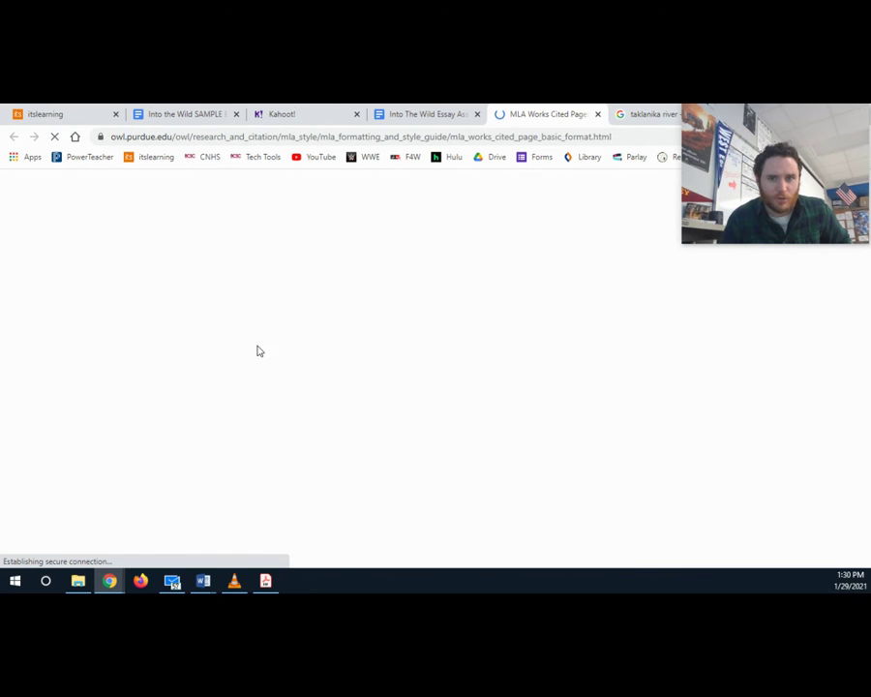
Step: Set the Purdue OWL citation search's source type to Book
scroll(521, 481, down, 5)
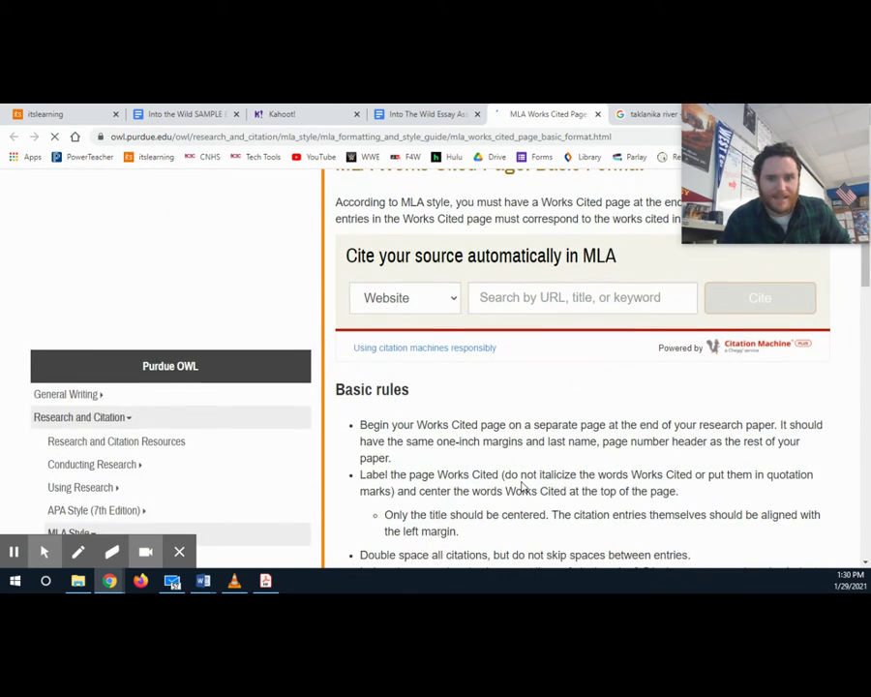
click(545, 306)
click(451, 301)
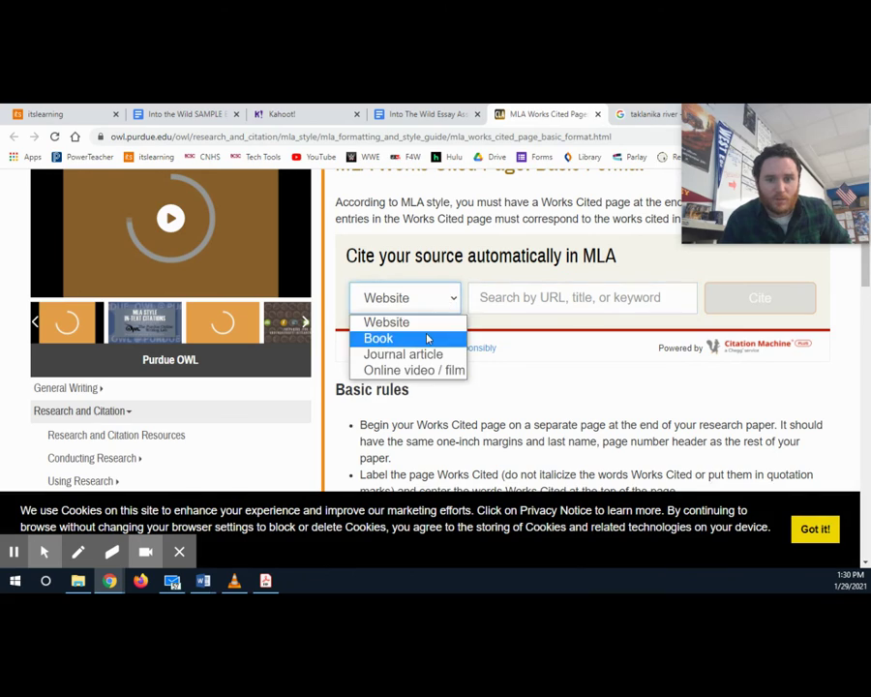
click(430, 337)
click(484, 302)
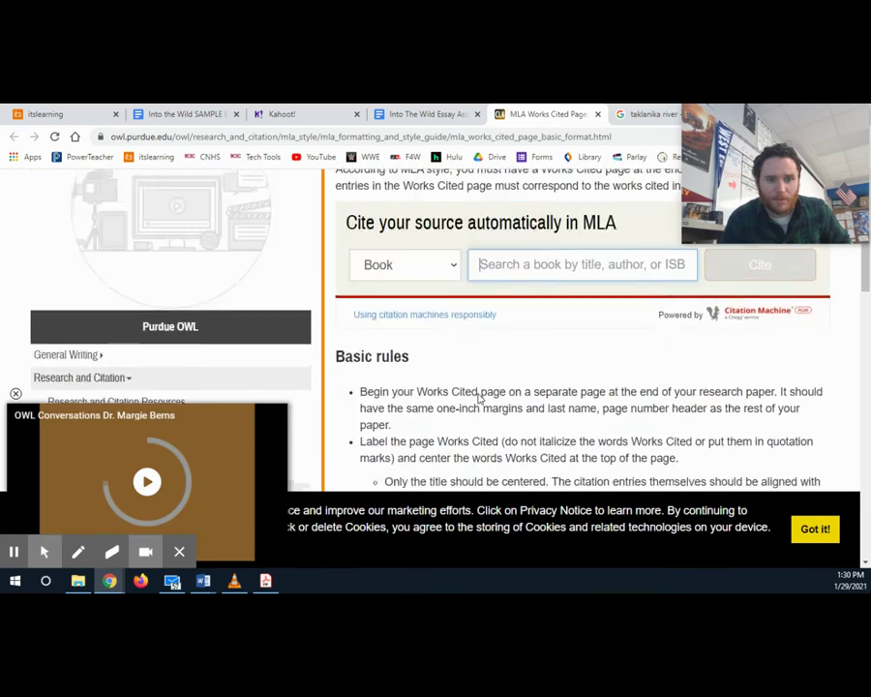
scroll(478, 397, down, 4)
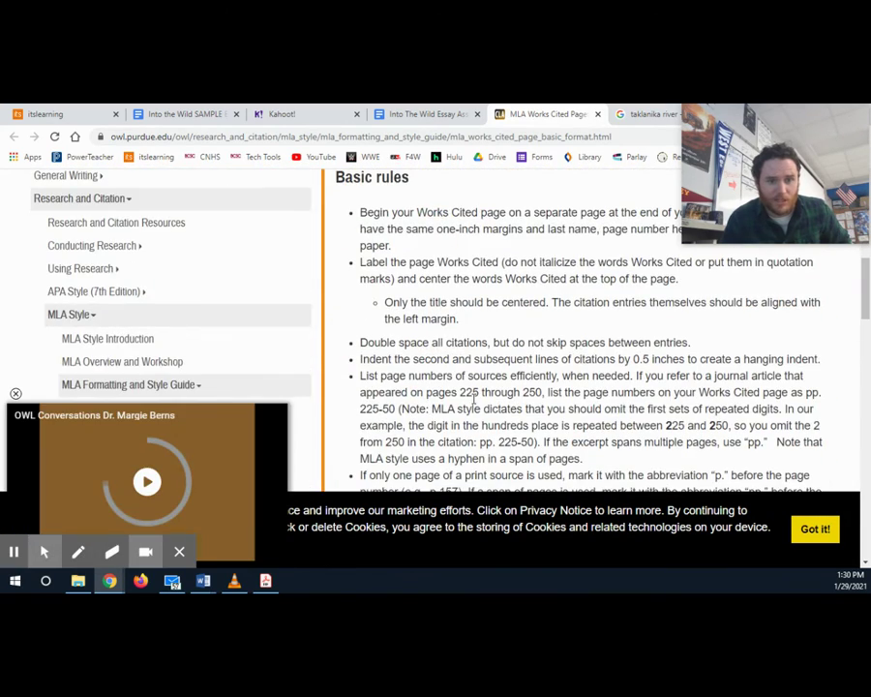
scroll(260, 376, down, 2)
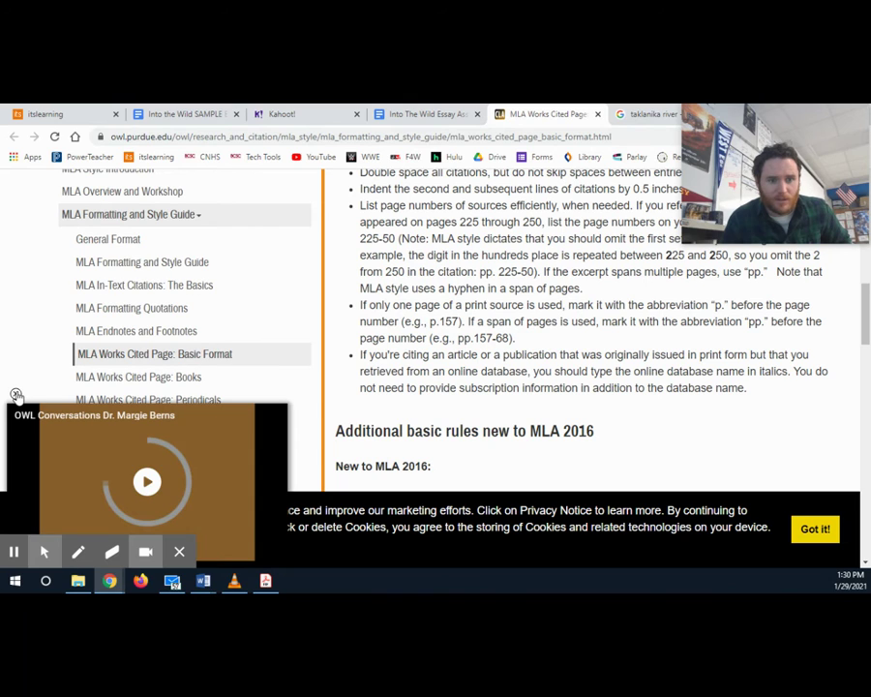
Step: Open the 'MLA Works Cited: Electronic Sources' guide, then return to the Into The Wild Essay sheet
click(16, 395)
click(179, 552)
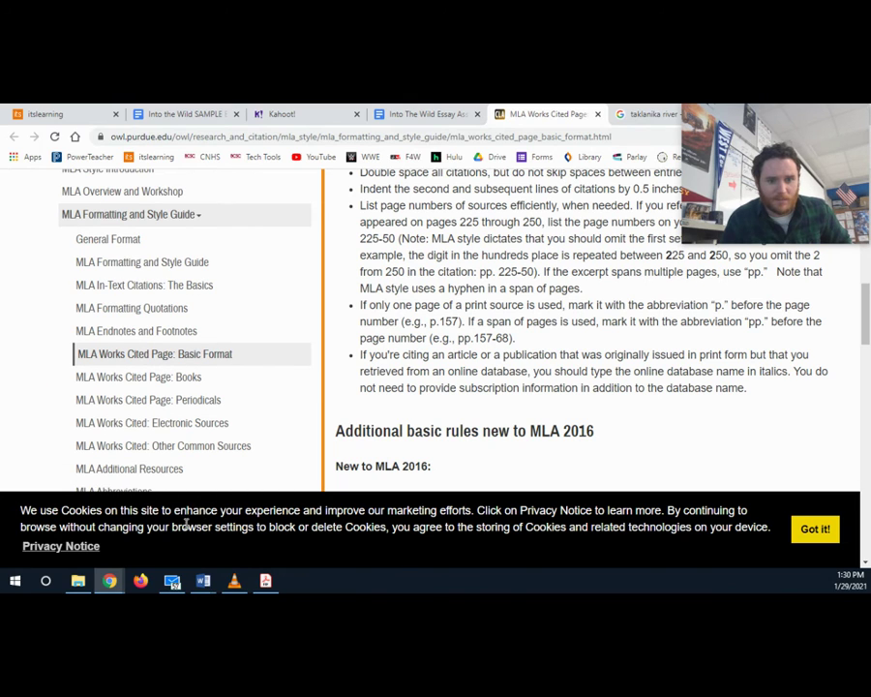
click(189, 428)
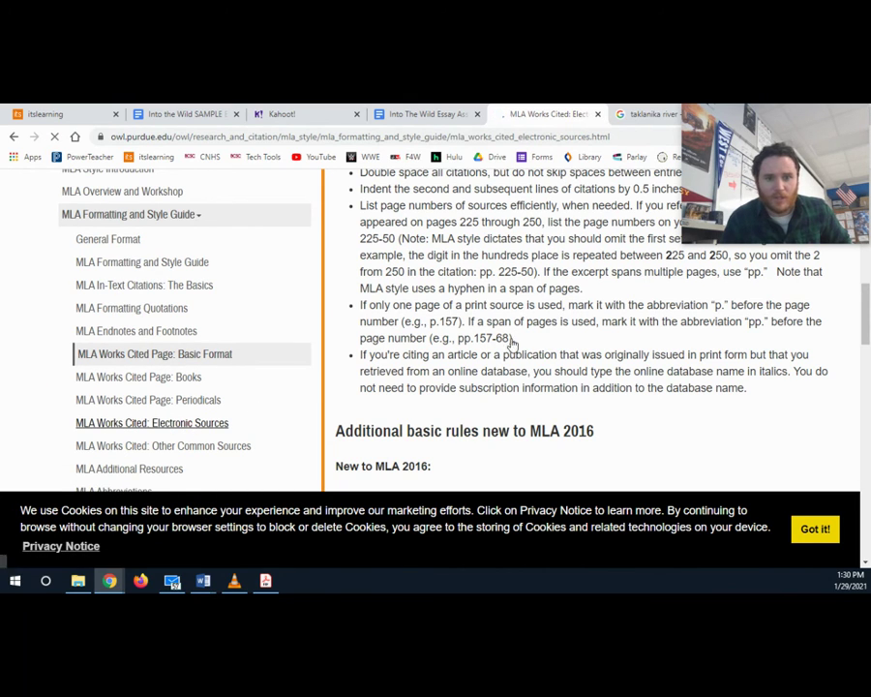
scroll(517, 393, down, 6)
scroll(517, 393, up, 6)
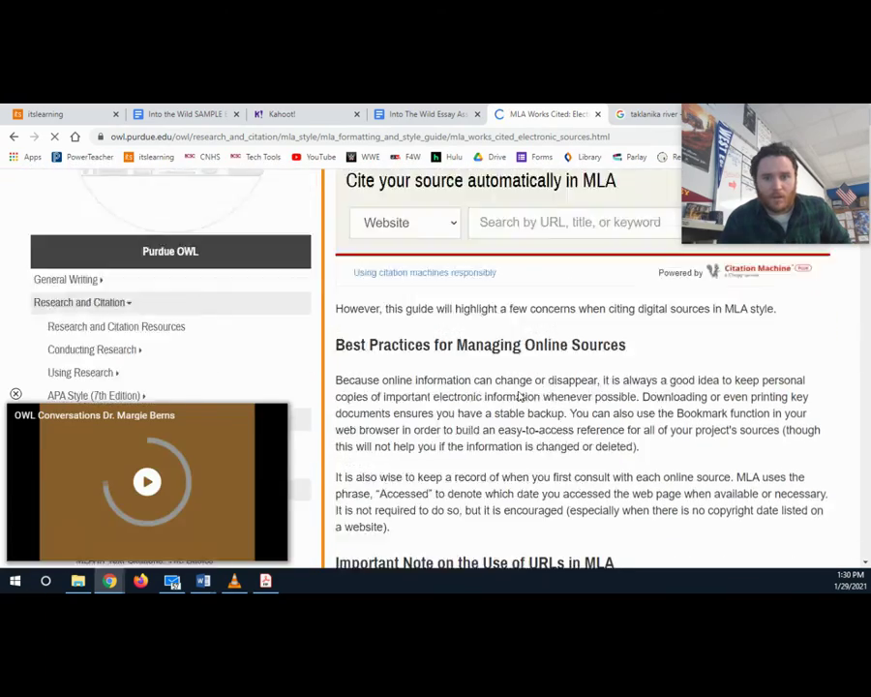
click(427, 113)
scroll(495, 516, down, 3)
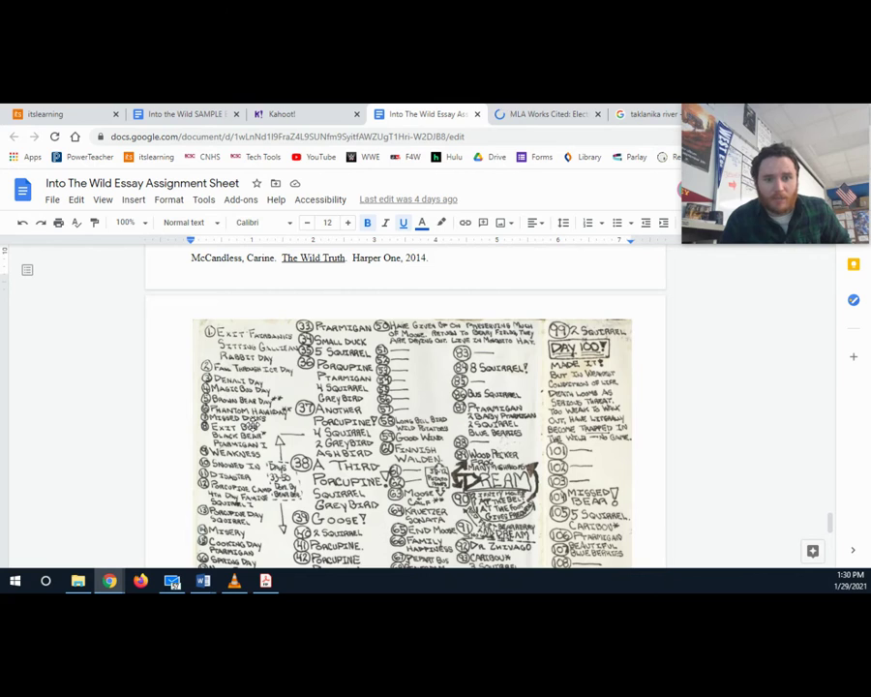
Step: Add a new line after the 2014 The Wild Truth citation on the assignment sheet
scroll(444, 382, up, 2)
click(443, 382)
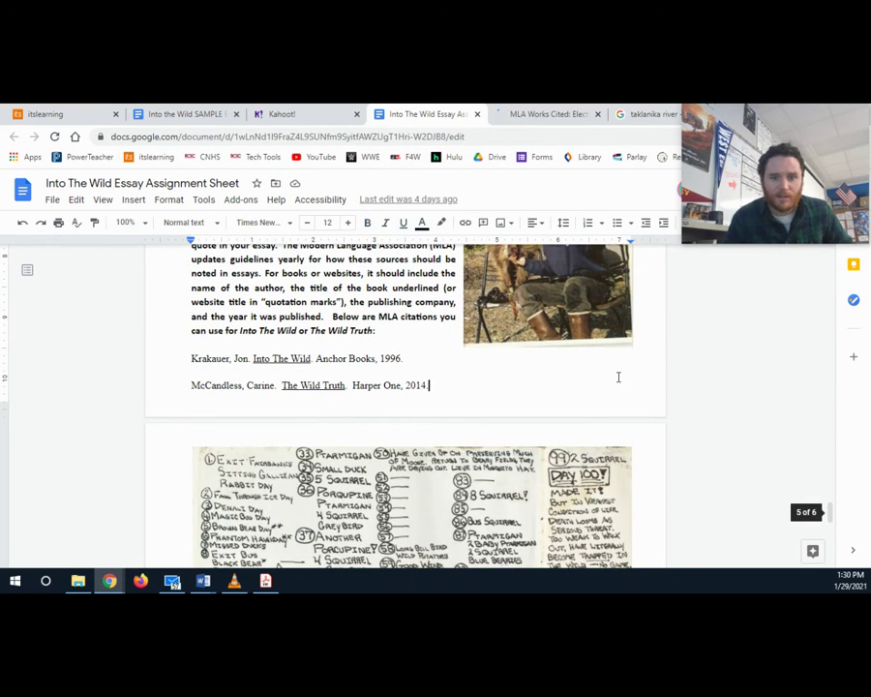
key(Return)
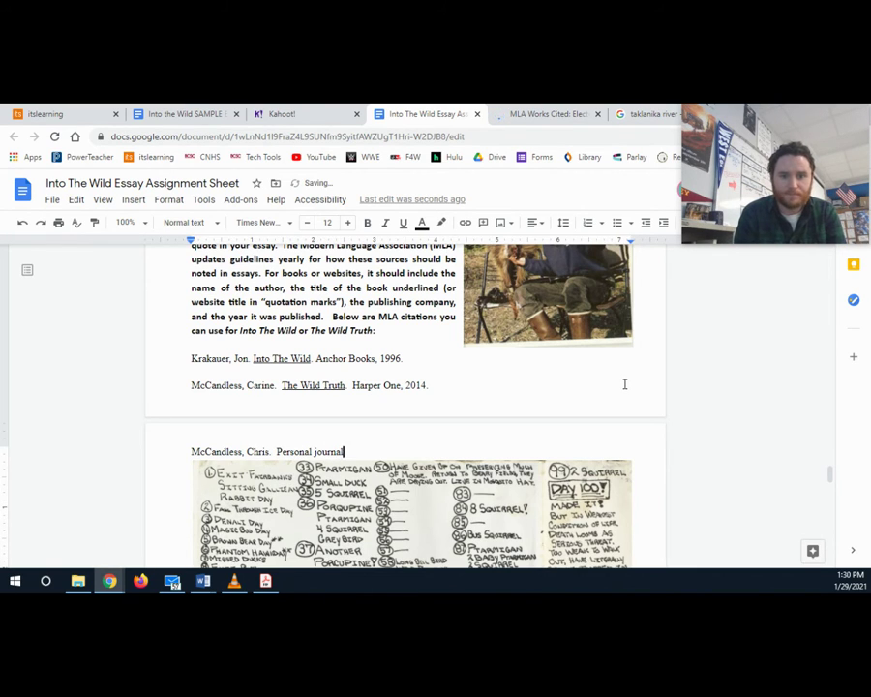
scroll(625, 384, down, 3)
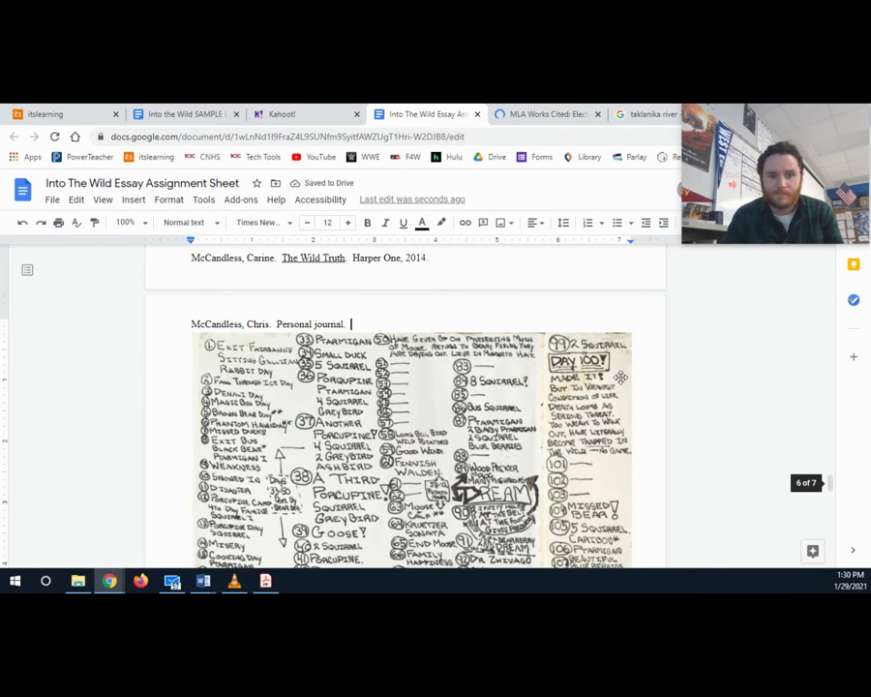
scroll(620, 377, down, 5)
Step: Go to the MLA Works Cited tab and select its address bar for a web search
scroll(620, 377, up, 5)
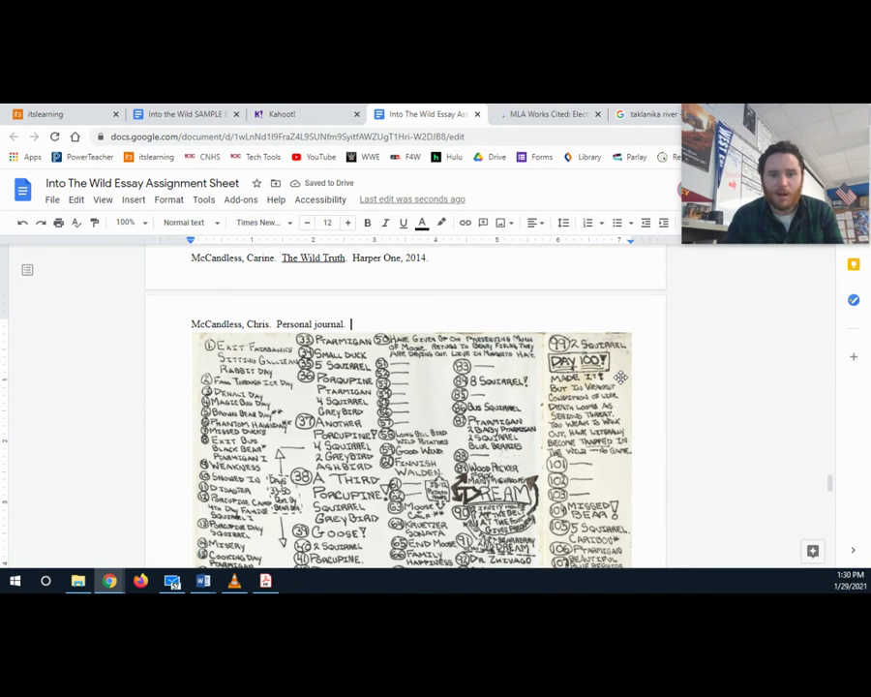
scroll(619, 377, up, 1)
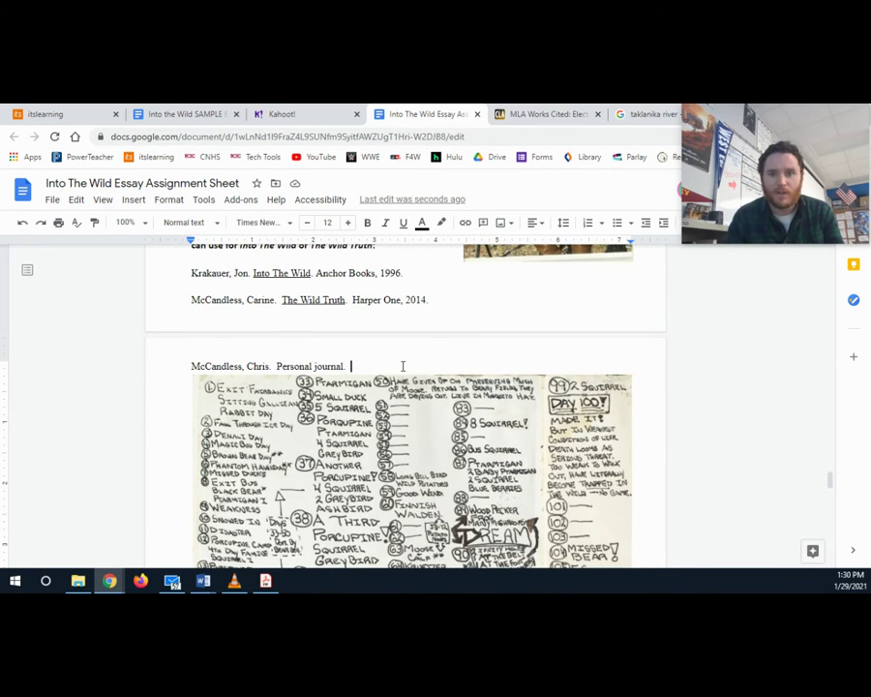
click(546, 113)
click(560, 141)
Step: Search images for 'chris mccandless journal' and open the MPR News toxic seed mystery article
text(chris)
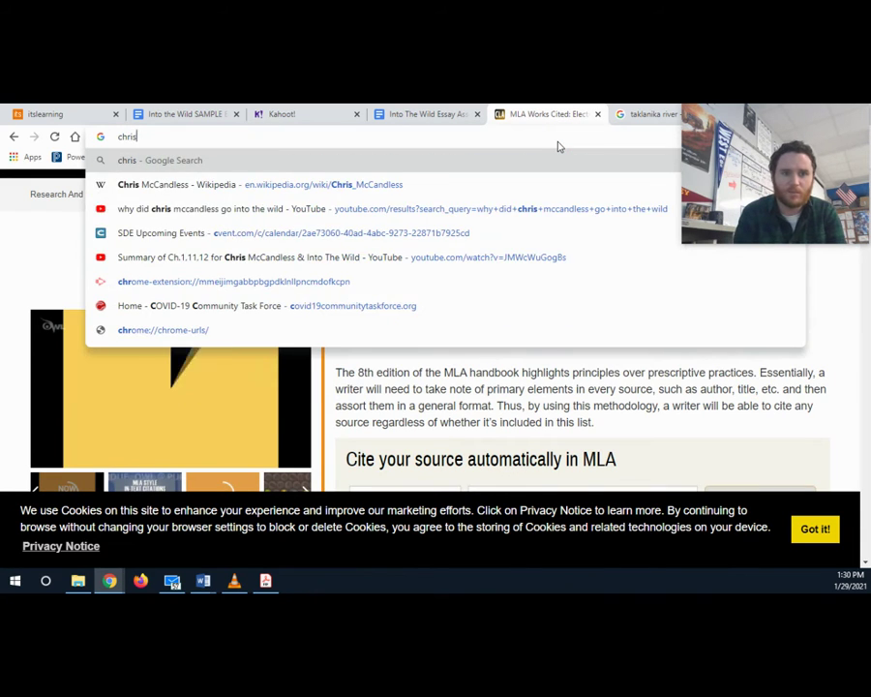
text( mccandless )
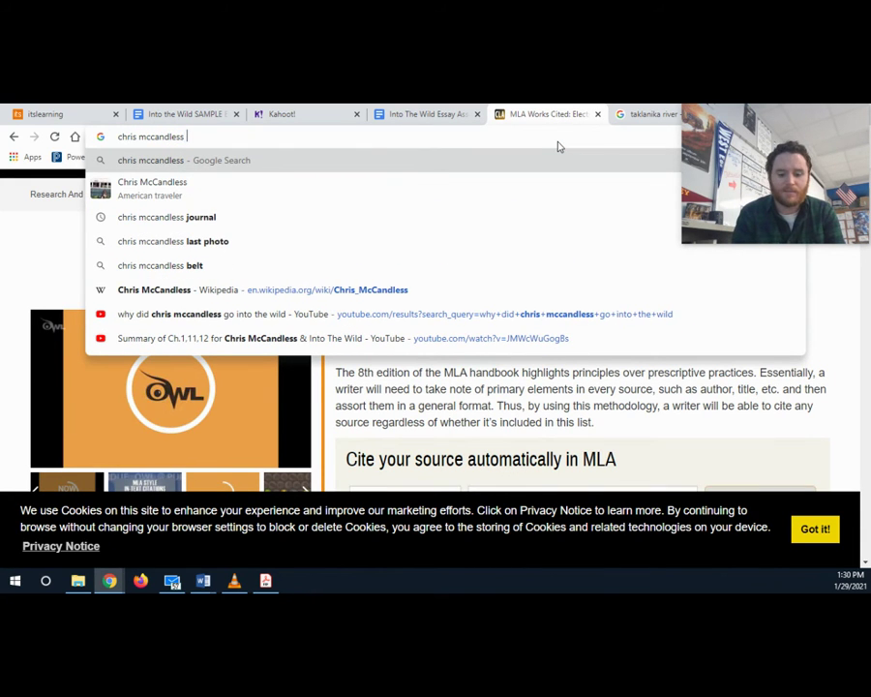
text(journal)
key(Return)
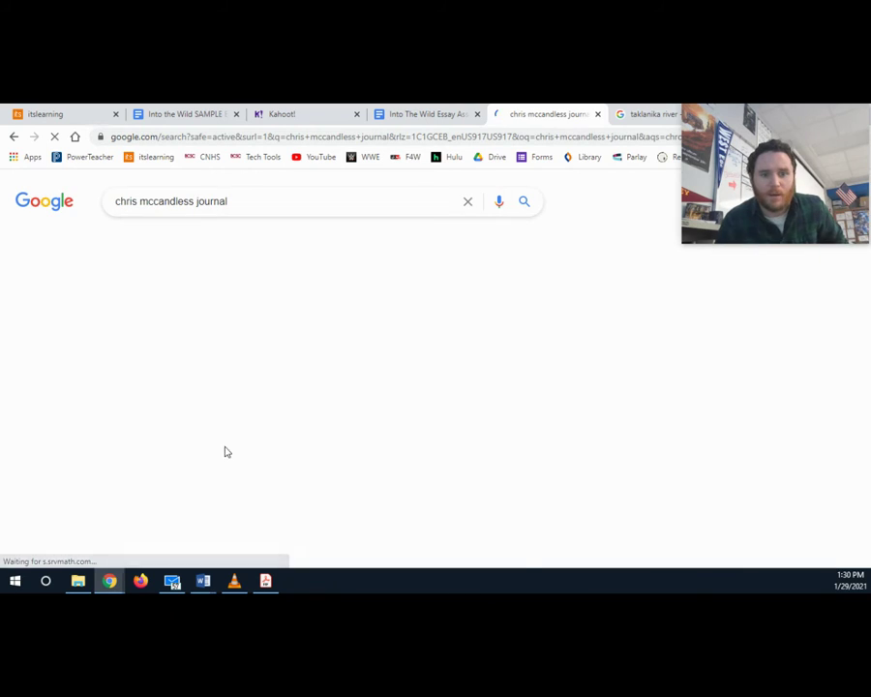
click(203, 385)
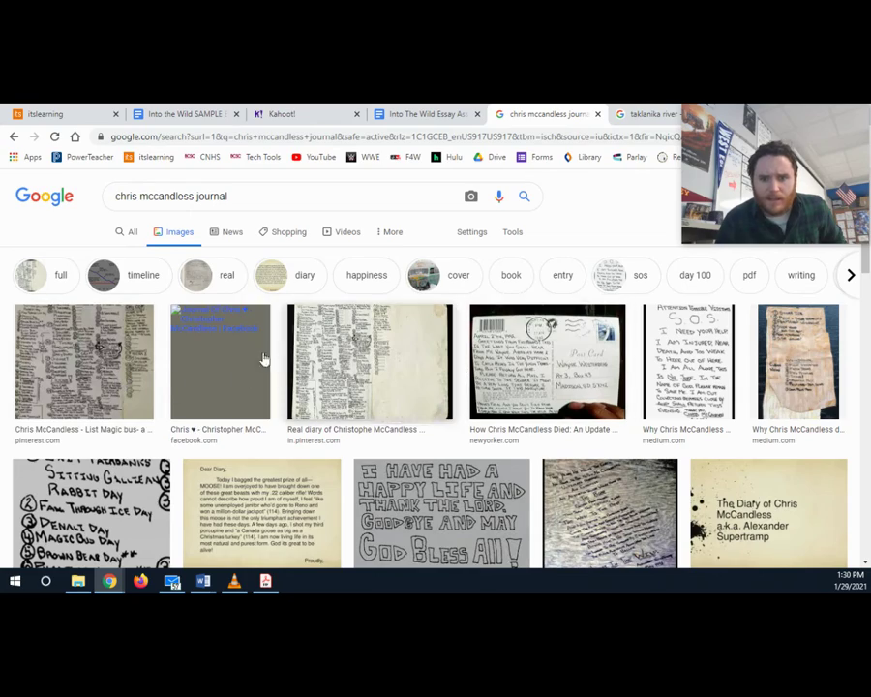
scroll(35, 362, down, 3)
scroll(35, 362, down, 2)
scroll(290, 368, up, 2)
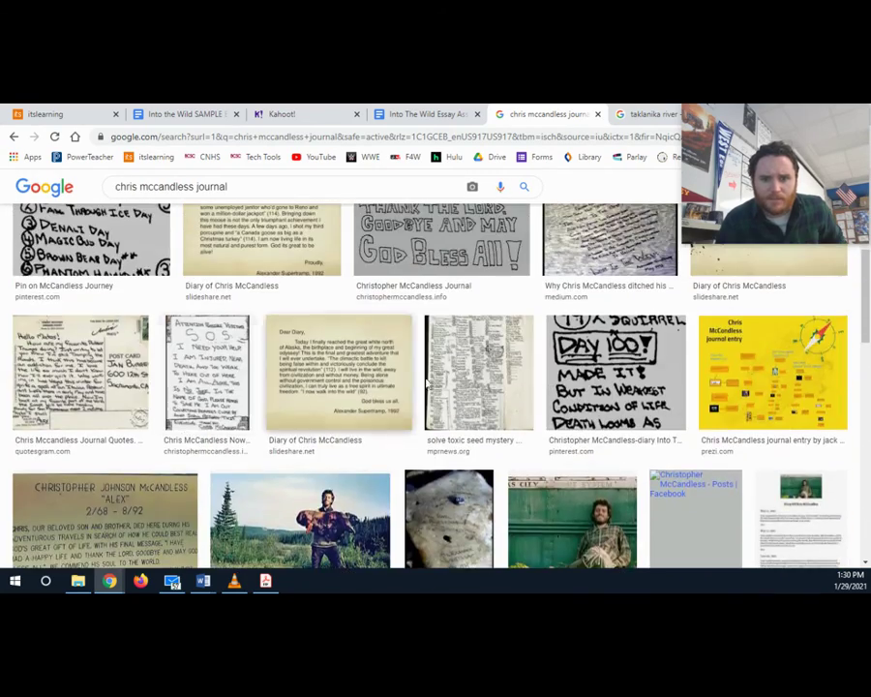
click(475, 380)
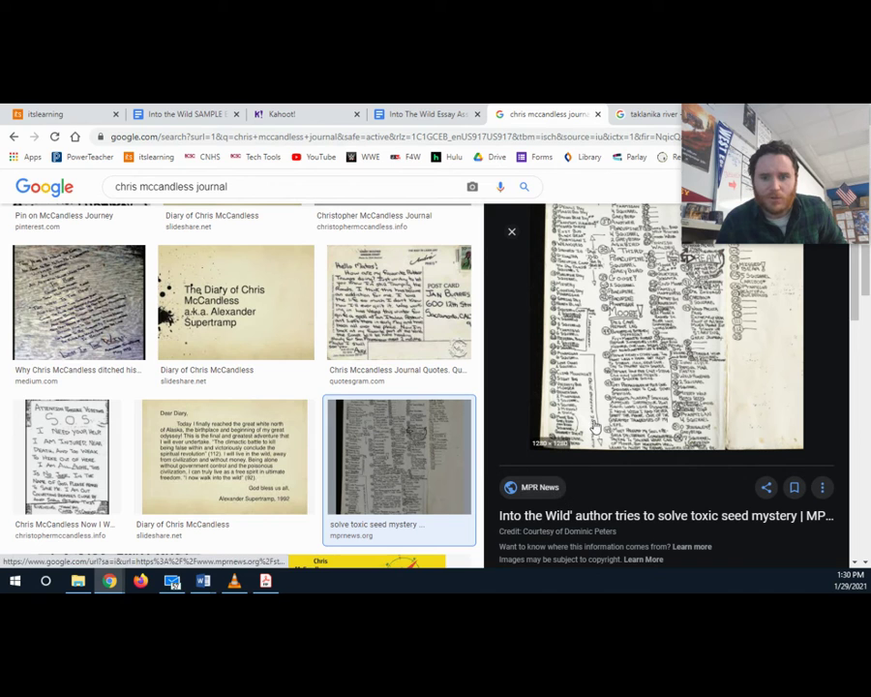
click(553, 515)
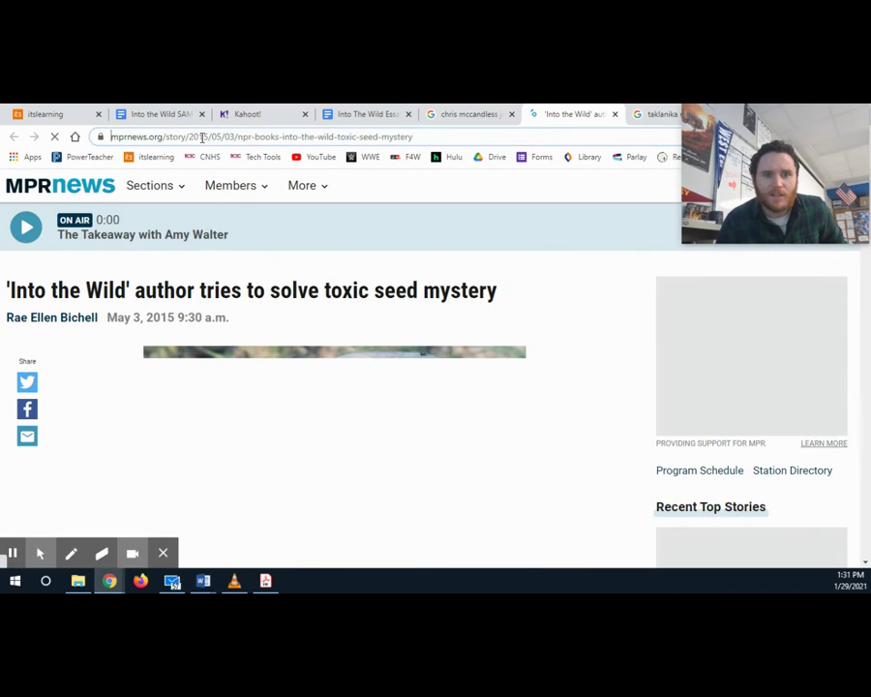
Step: Copy the MPR News article's URL and return to the sample essay
click(202, 138)
right_click(202, 137)
click(234, 207)
scroll(401, 314, down, 10)
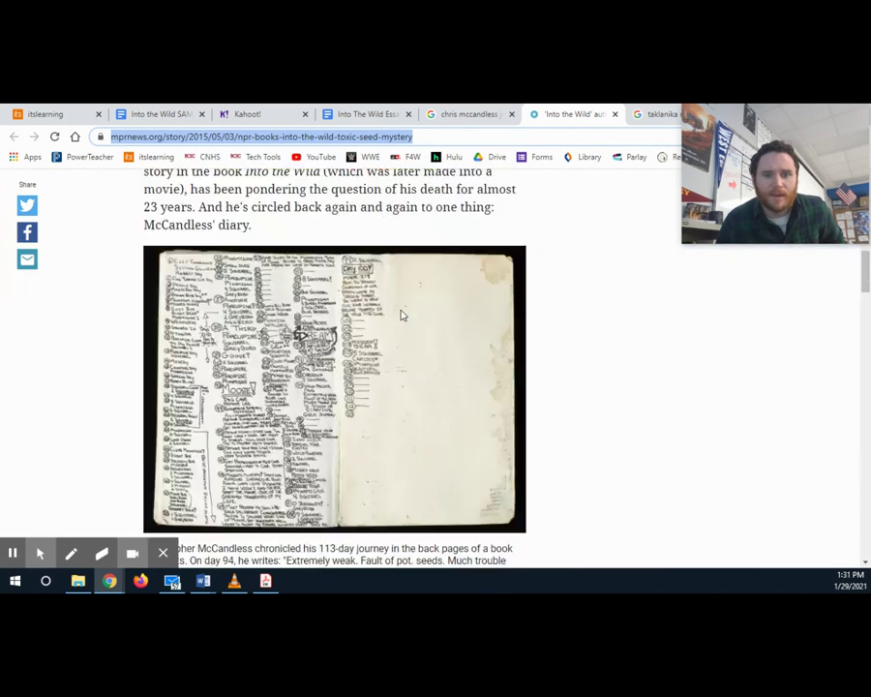
scroll(399, 311, up, 10)
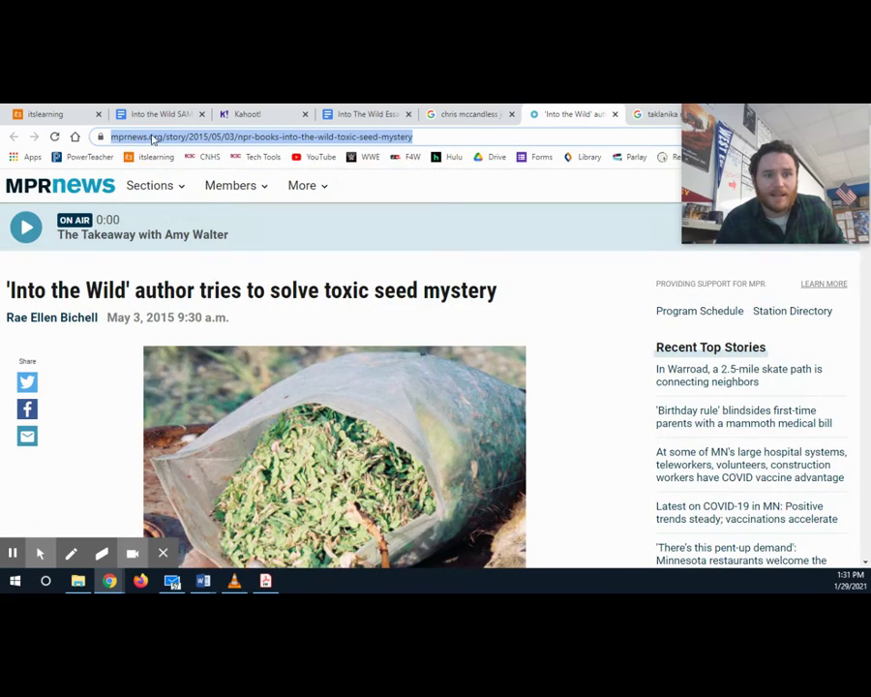
click(158, 114)
Step: Open Purdue OWL's 'MLA Works Cited Page: Basic Format' via the assignment sheet's Works Cited page link
scroll(373, 385, down, 3)
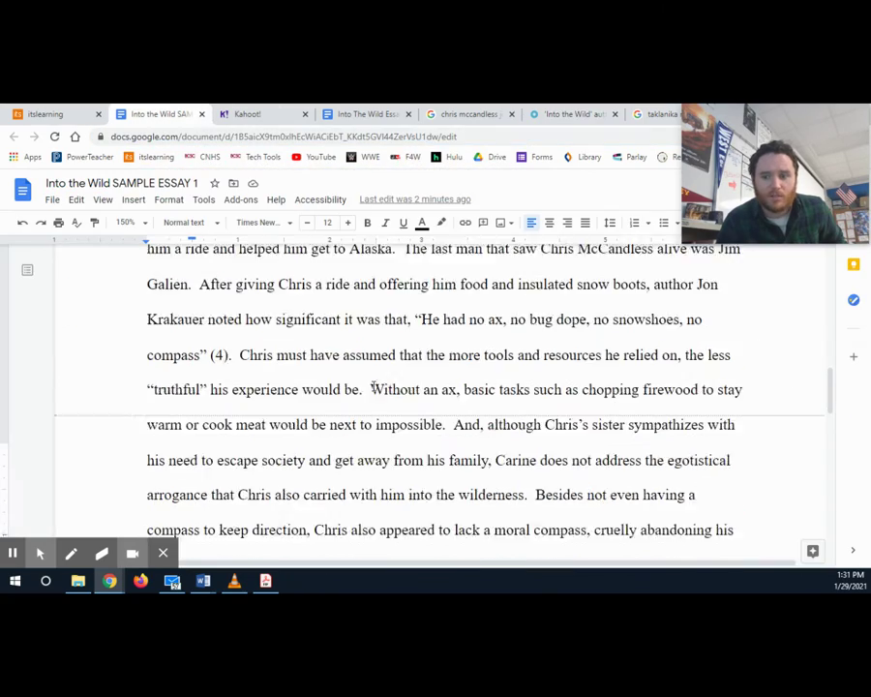
scroll(372, 385, down, 5)
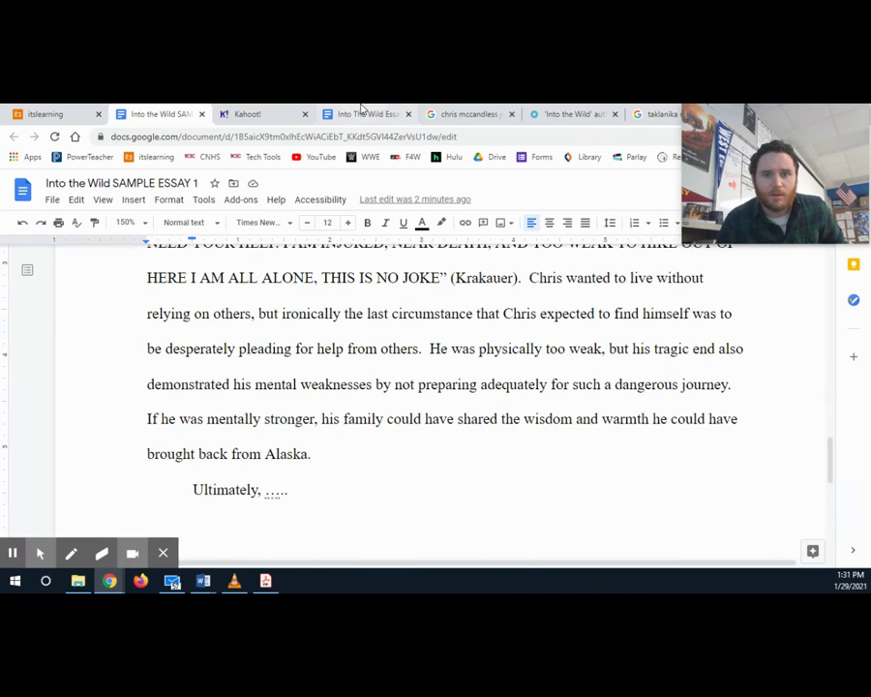
click(360, 112)
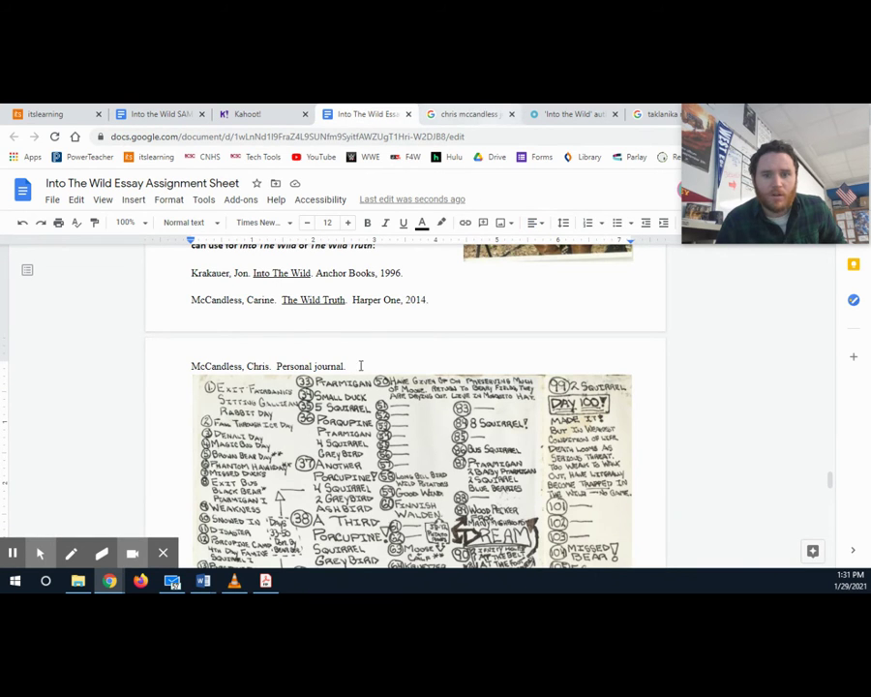
scroll(285, 372, up, 3)
click(240, 357)
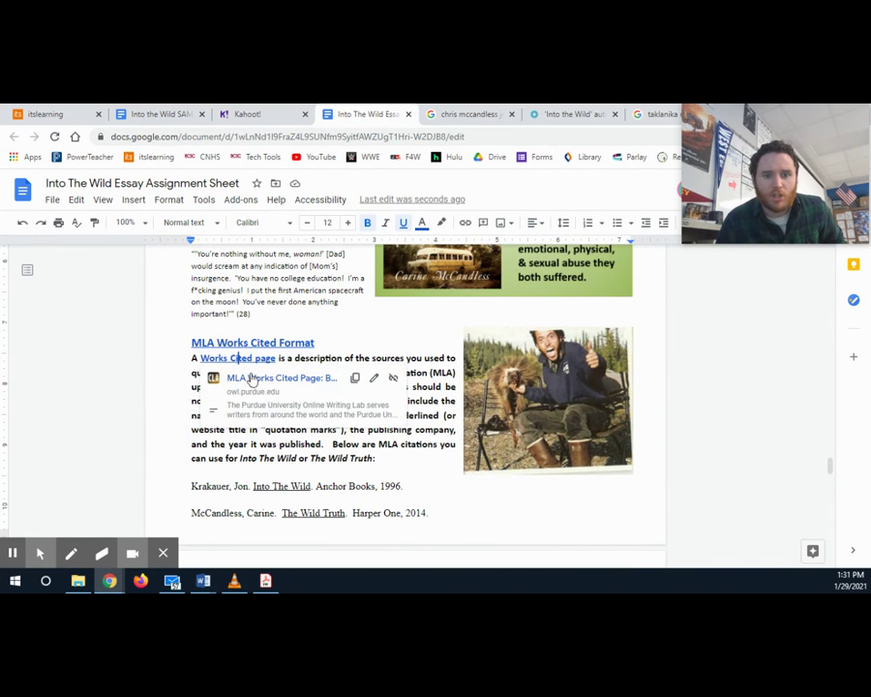
click(254, 376)
Step: Paste the MPR News article URL into OWL's website citation search and submit it
scroll(458, 444, down, 3)
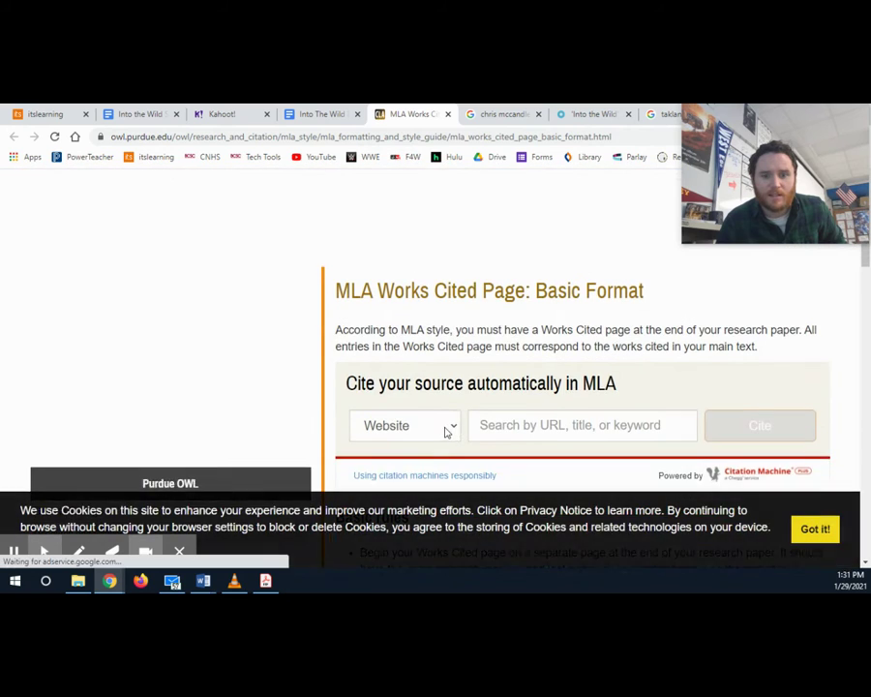
right_click(530, 340)
click(586, 444)
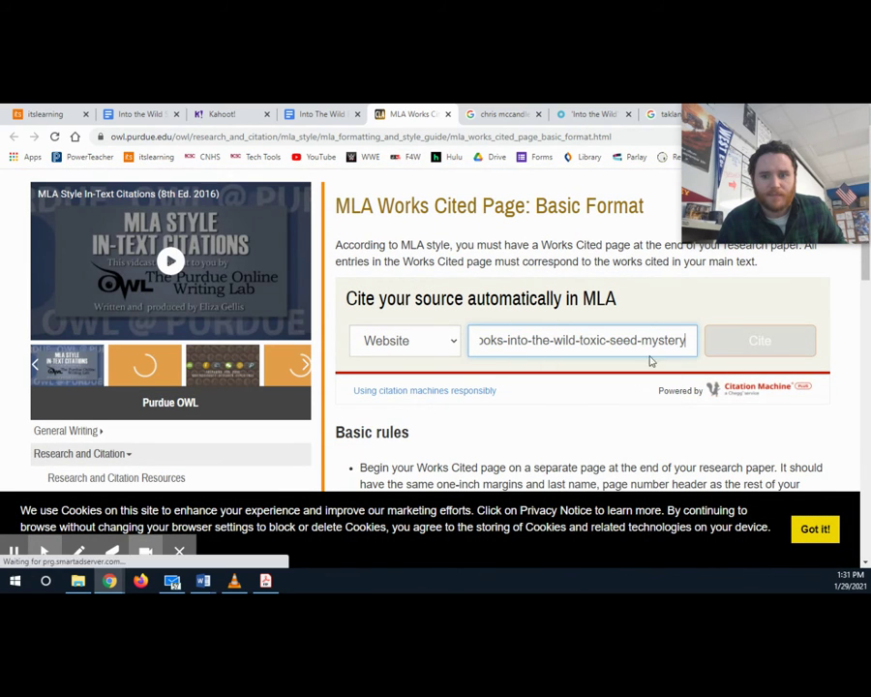
drag(638, 336, 414, 346)
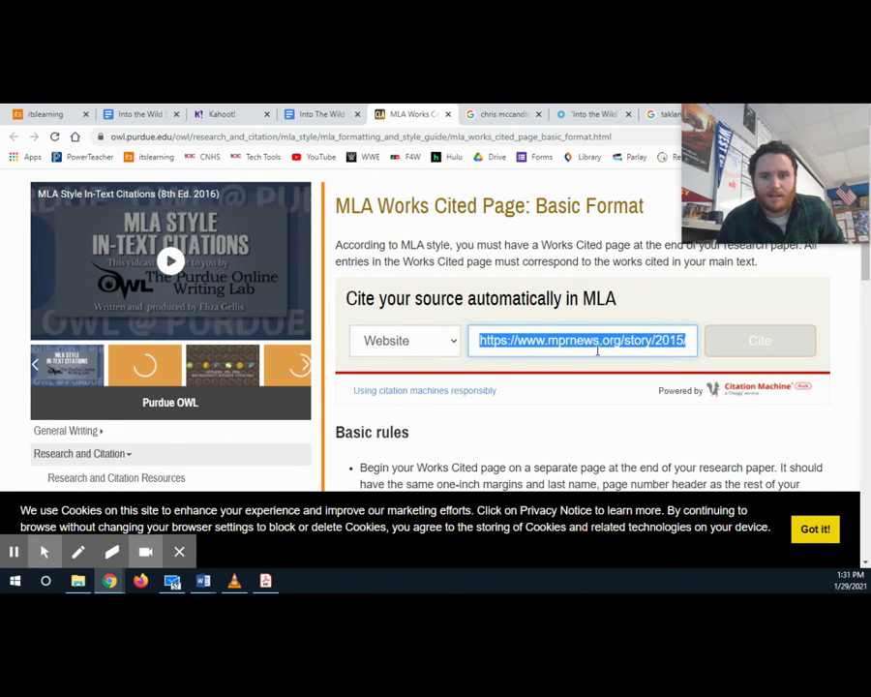
click(648, 339)
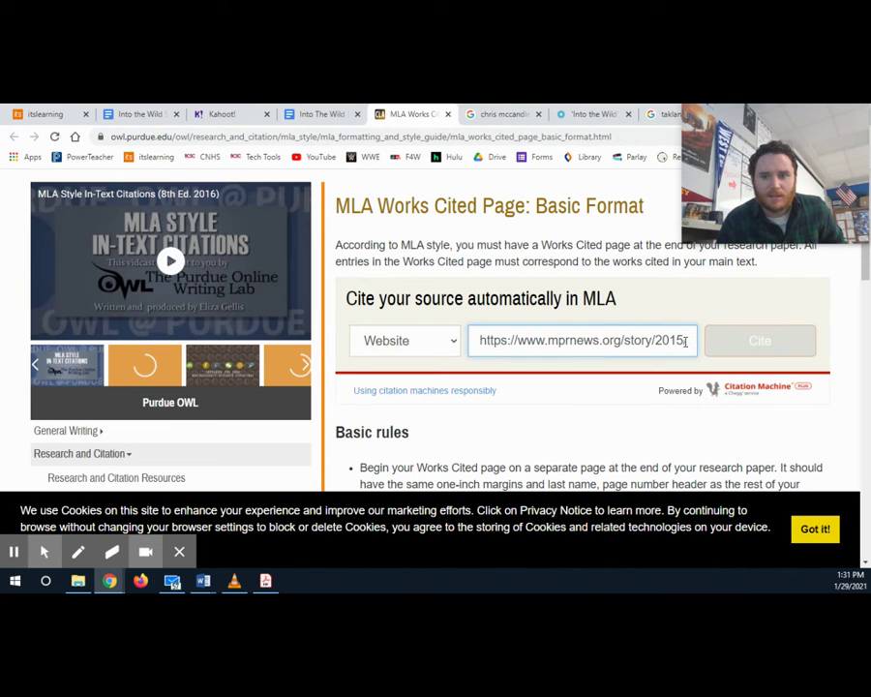
scroll(687, 344, down, 1)
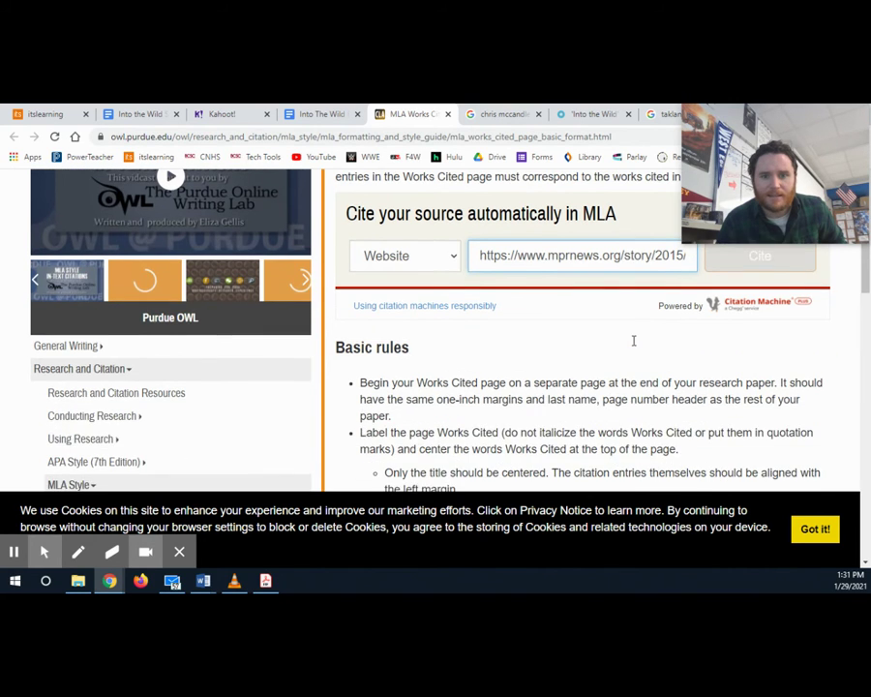
scroll(632, 340, up, 1)
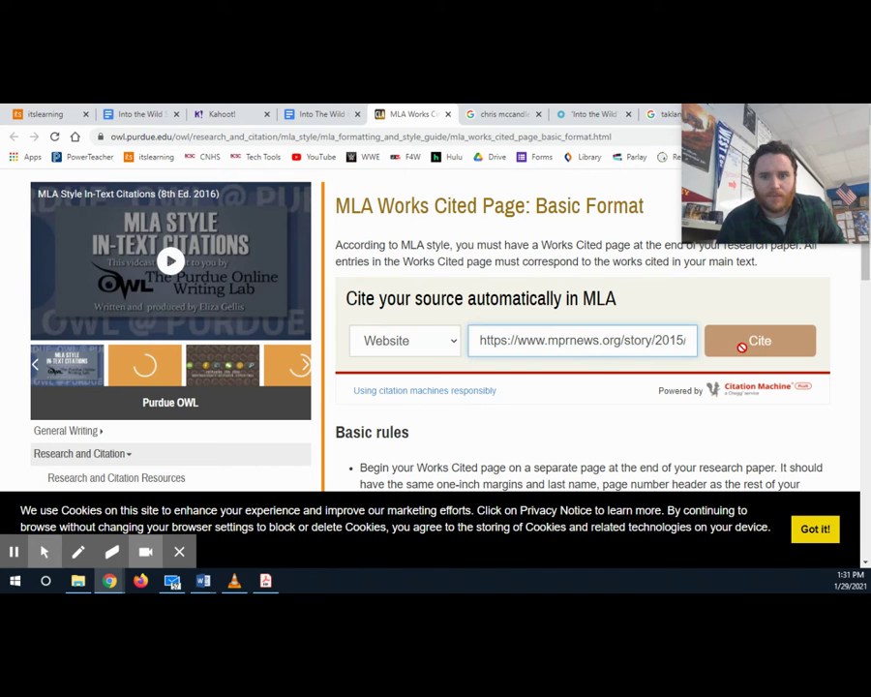
click(816, 529)
click(759, 341)
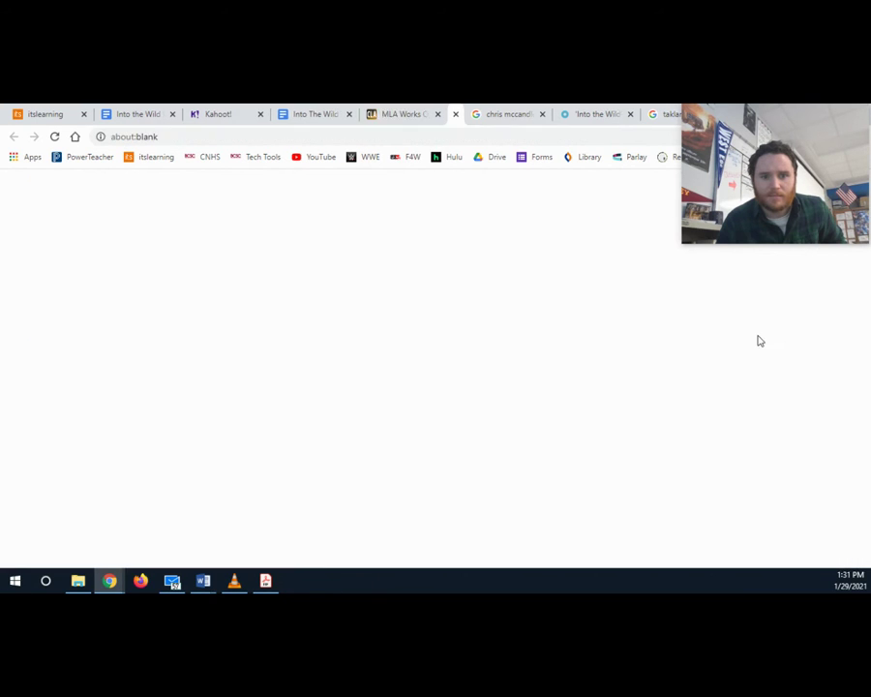
Step: Pick the MPR News 'Into the Wild' article in Citation Machine, accept its details, and revisit the article
click(397, 114)
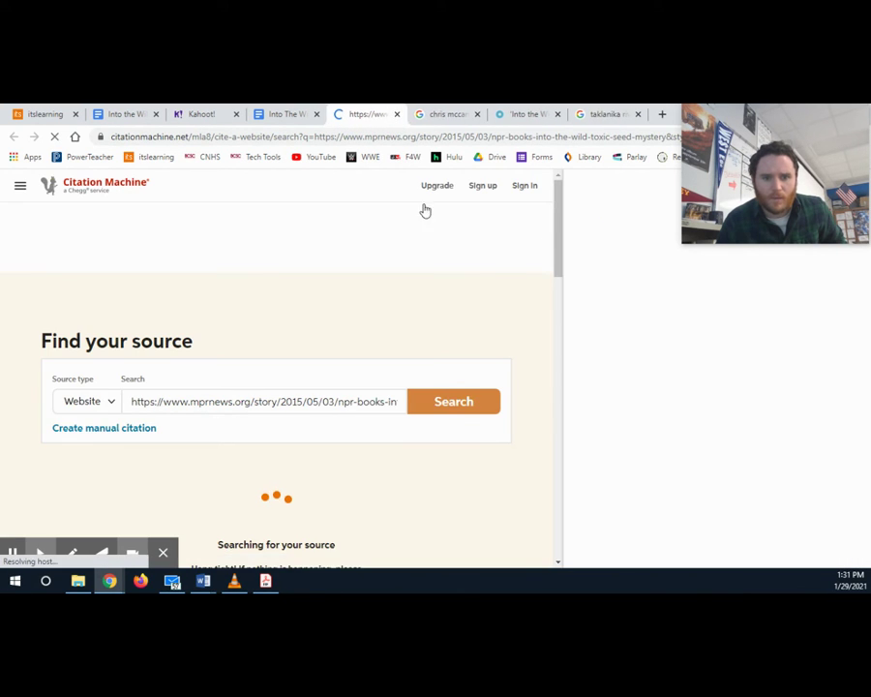
scroll(271, 412, down, 2)
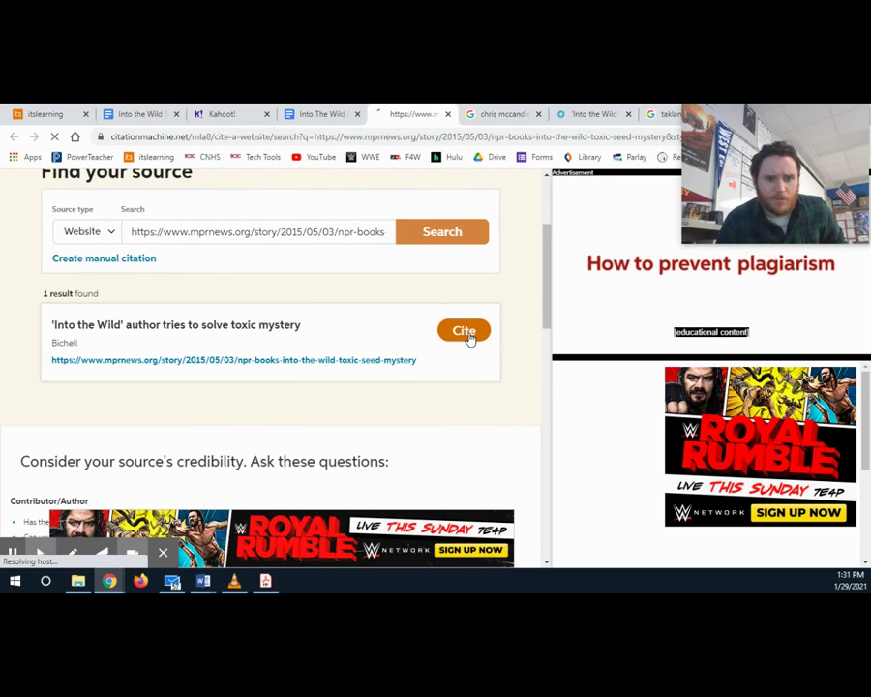
scroll(393, 364, down, 3)
scroll(393, 364, up, 3)
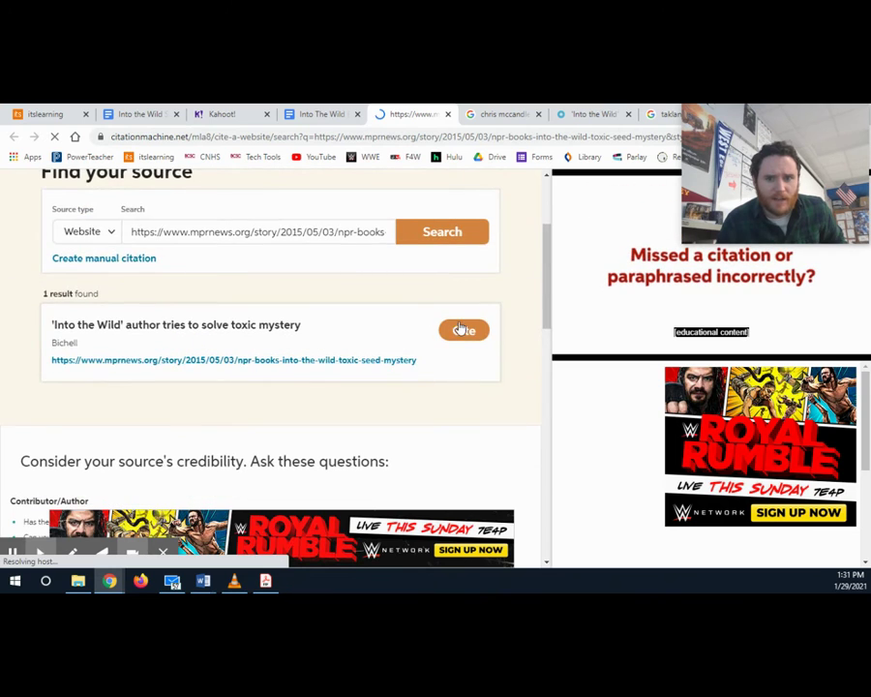
click(464, 330)
scroll(368, 358, down, 1)
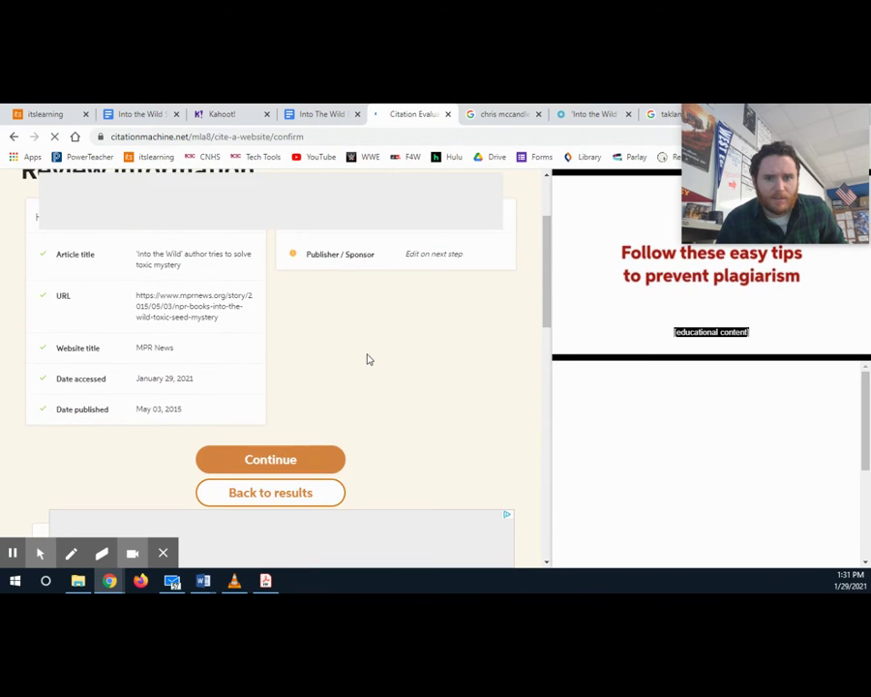
scroll(364, 357, up, 1)
scroll(352, 341, down, 3)
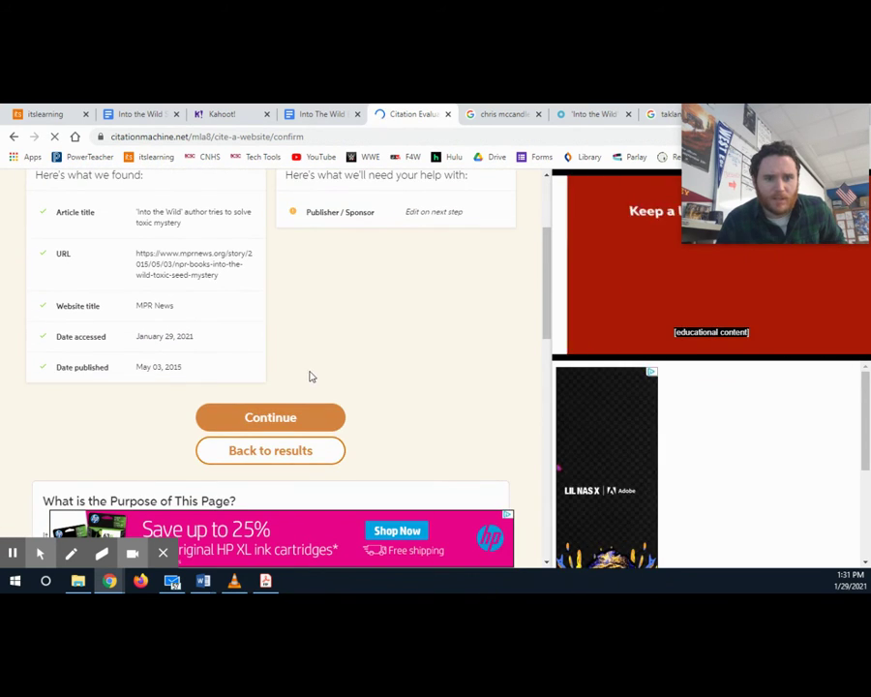
click(286, 422)
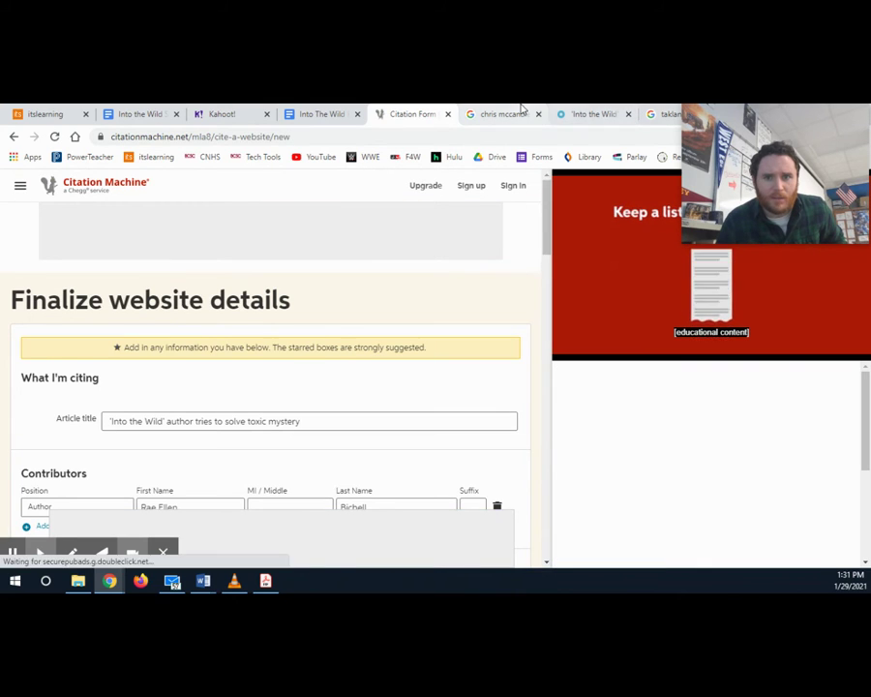
click(583, 112)
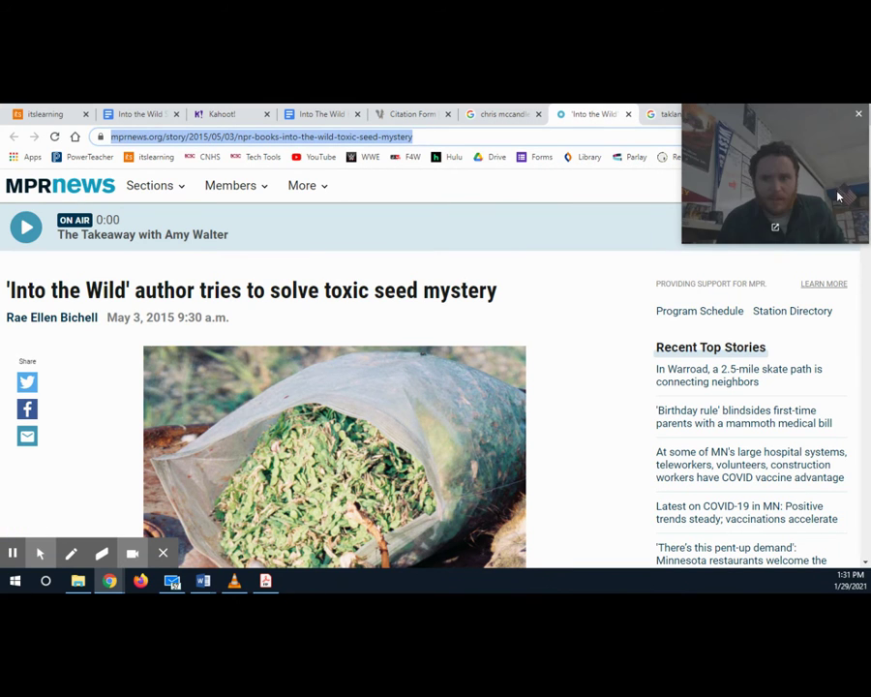
drag(840, 194, 866, 552)
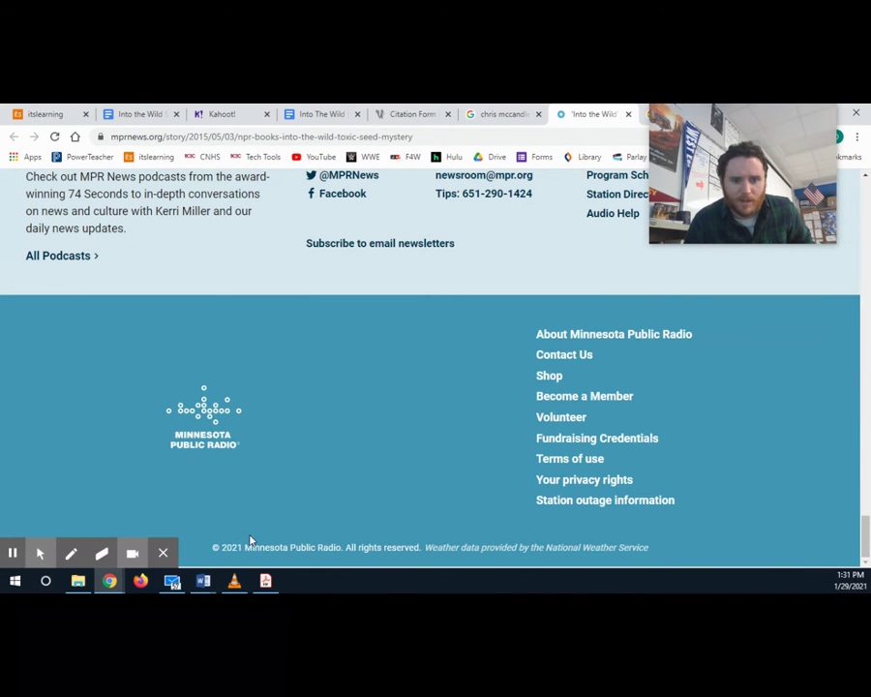
Step: Find 'Minnesota Public Radio.' as publisher in the MPR News footer, then return to the citation form
drag(248, 548, 341, 546)
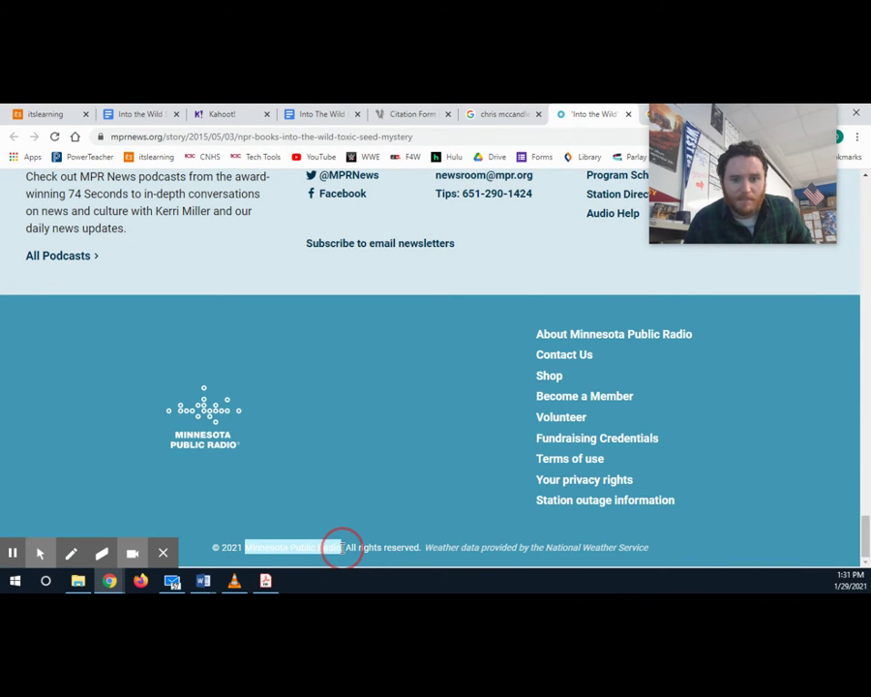
click(358, 551)
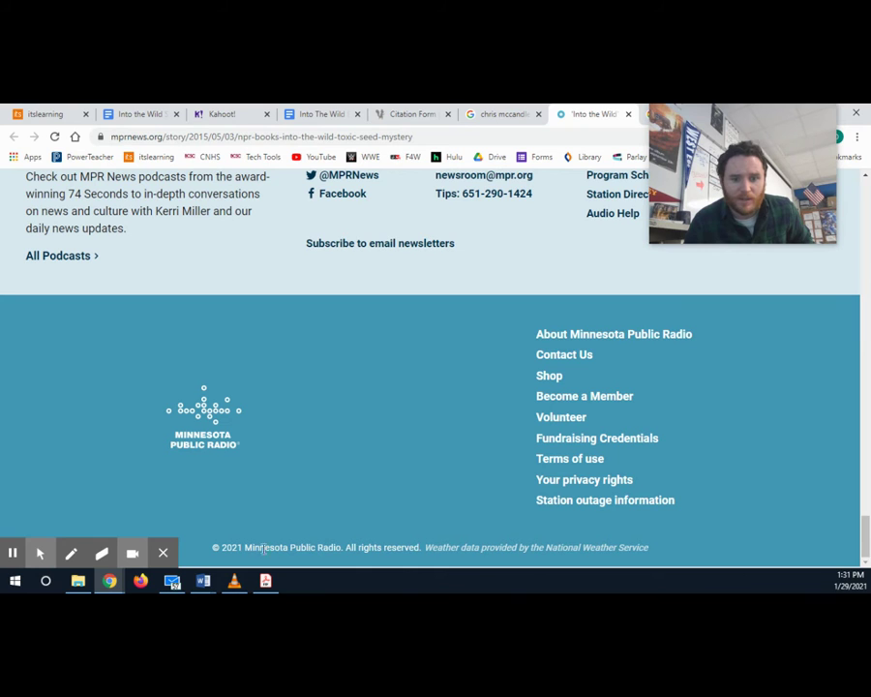
click(413, 113)
scroll(249, 412, down, 3)
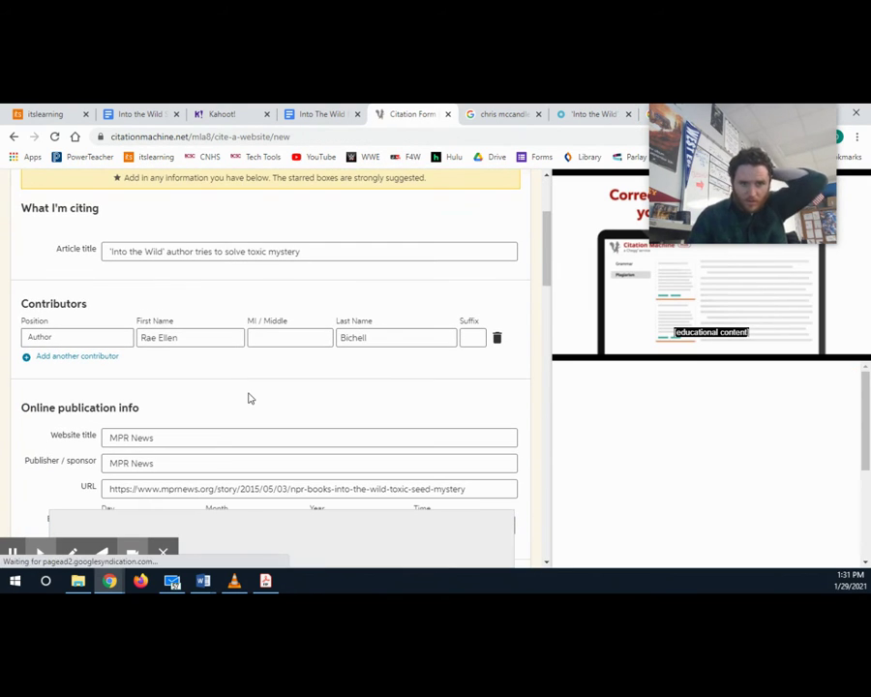
Step: Verify the author and MPR News publisher fields and complete the MLA8 citation
click(200, 336)
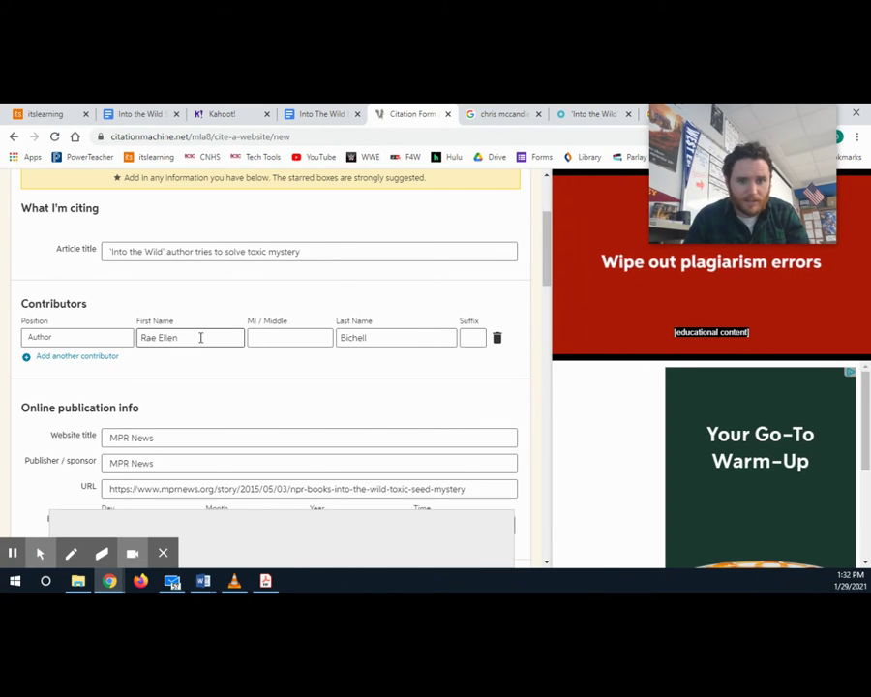
scroll(200, 338, down, 1)
scroll(200, 338, down, 2)
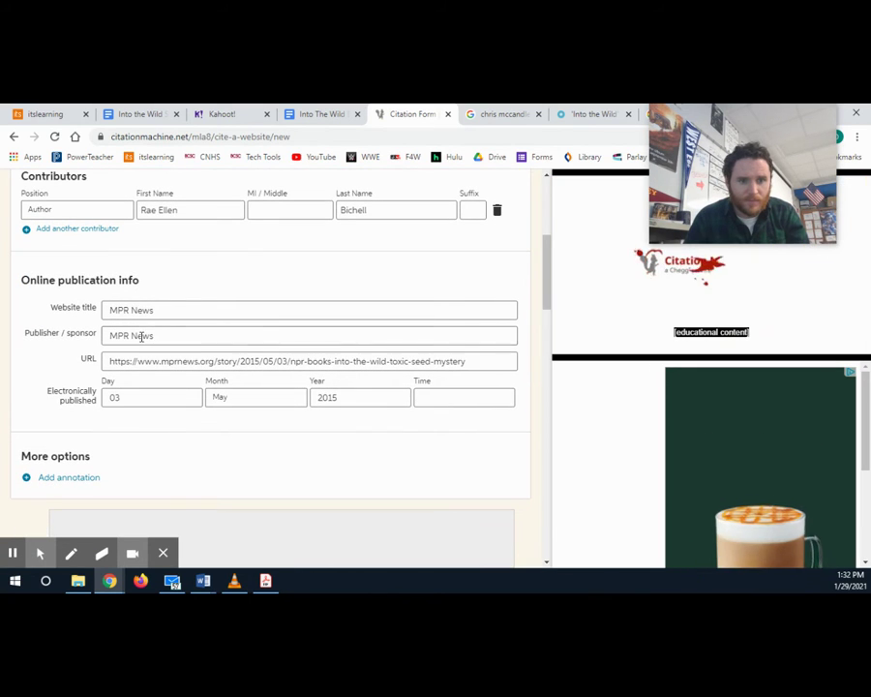
click(167, 334)
scroll(150, 350, down, 5)
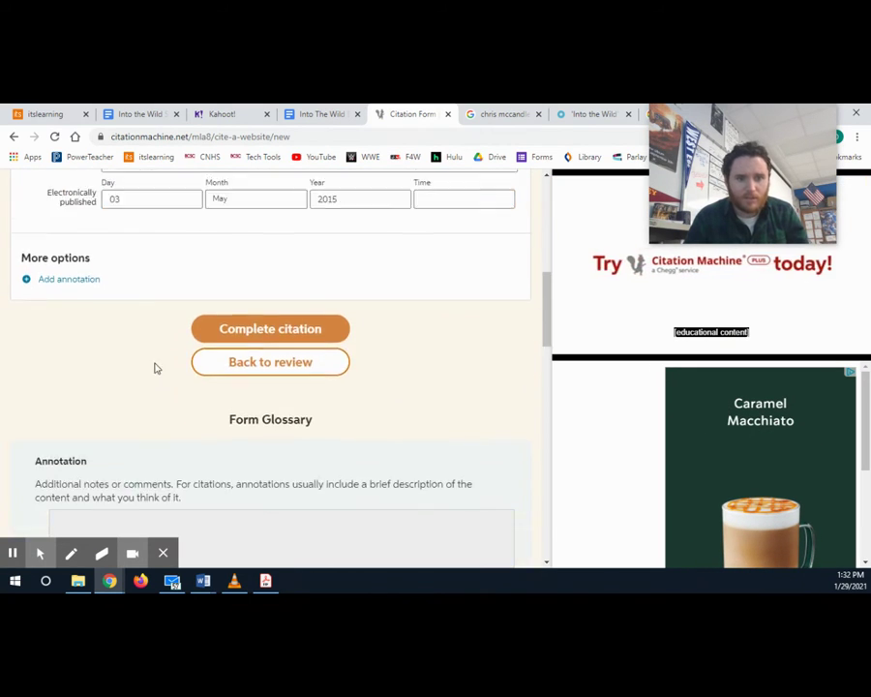
click(268, 305)
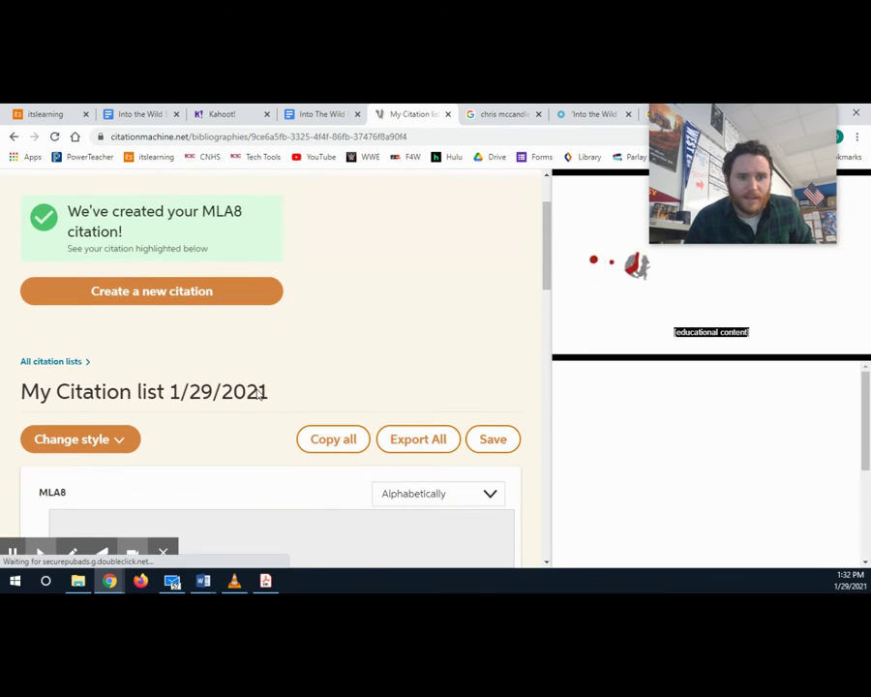
Step: Copy the finished Bichell citation and return to the Into The Wild assignment sheet
scroll(307, 409, down, 1)
click(405, 398)
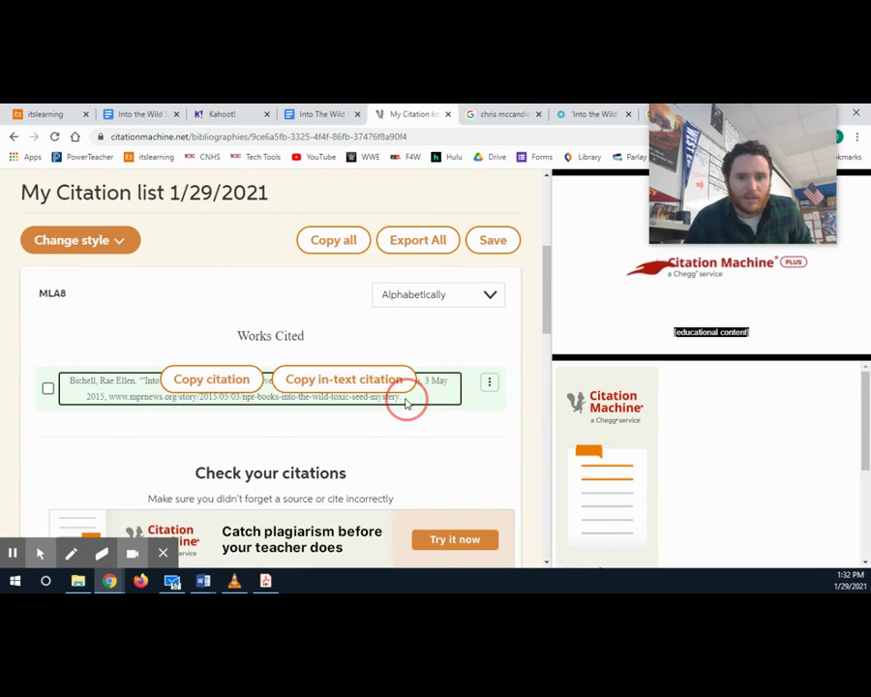
click(226, 384)
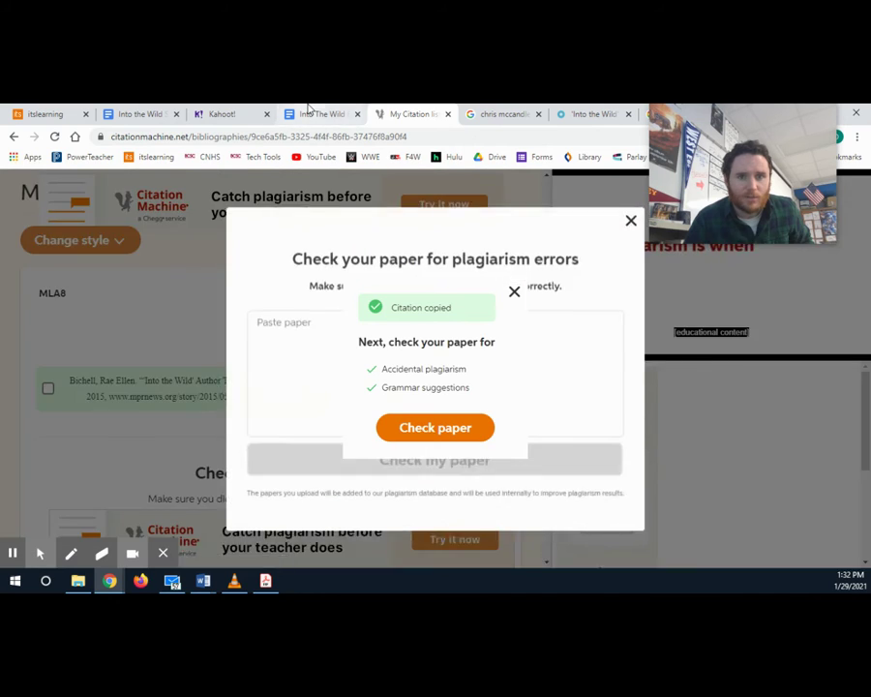
click(310, 115)
scroll(312, 350, down, 3)
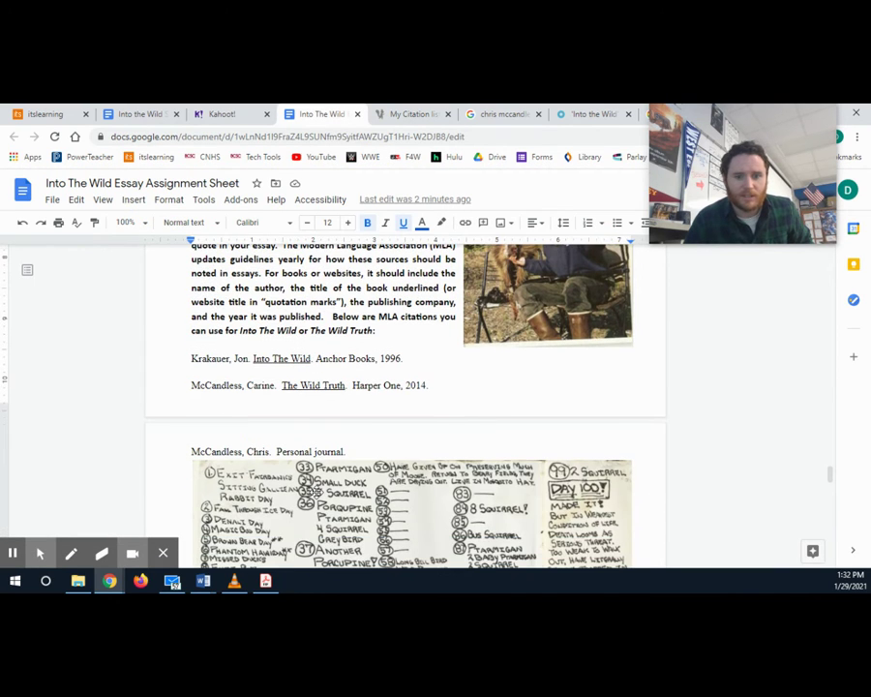
Step: Replace the personal journal line with the Bichell citation pasted as plain text, and select it
click(355, 452)
drag(378, 451, 350, 451)
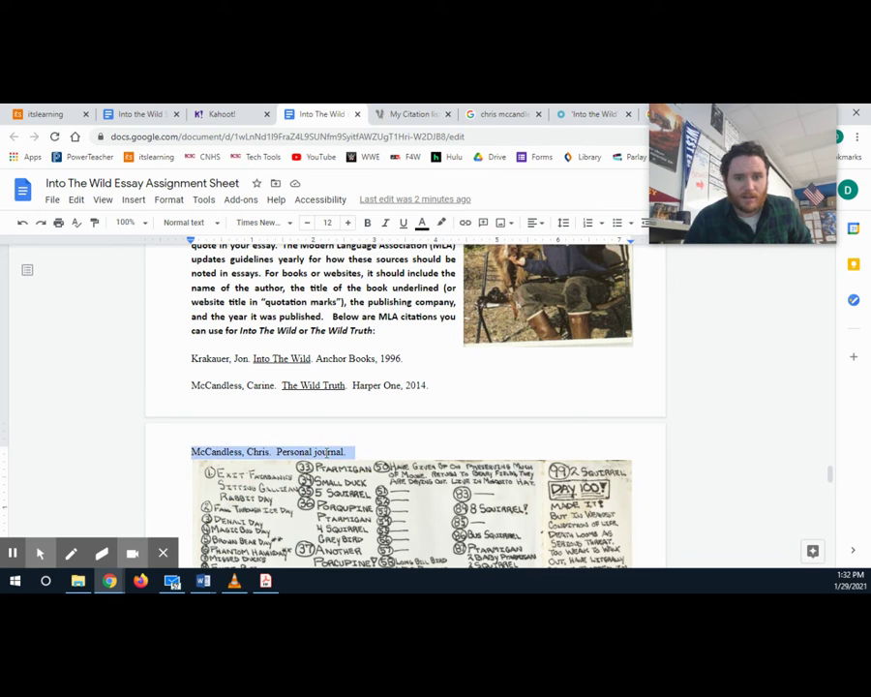
right_click(339, 453)
click(364, 280)
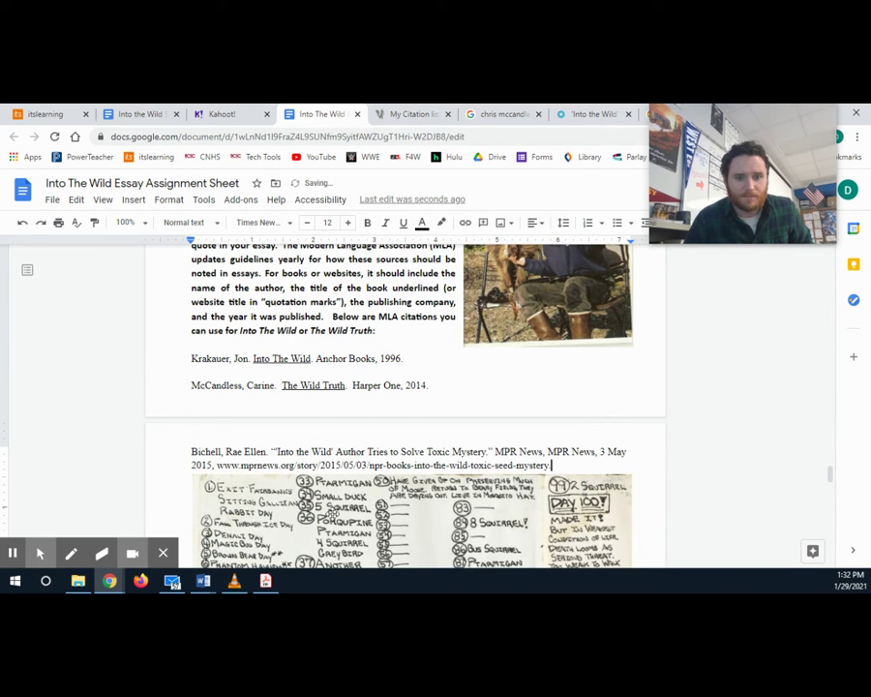
drag(558, 464, 176, 454)
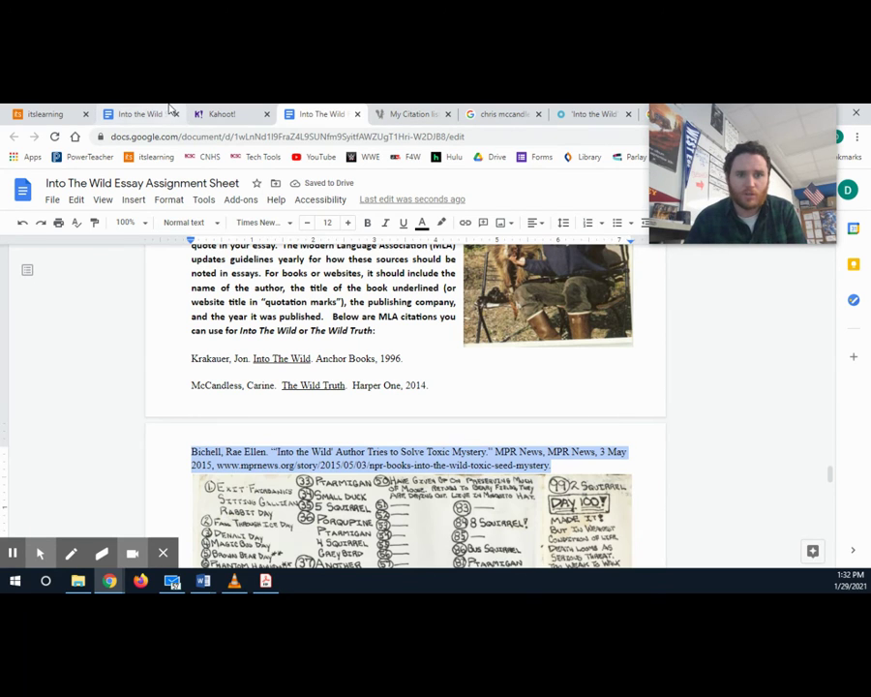
click(169, 113)
scroll(280, 460, down, 5)
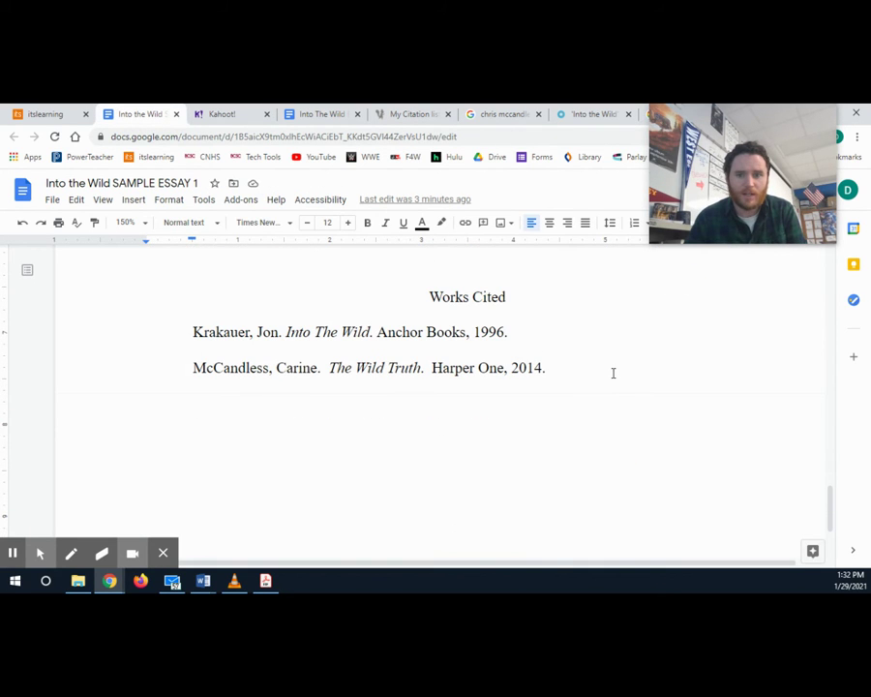
Step: Paste the Bichell citation into Works Cited, remove extra indents, and give it a hanging indent
key(ctrl+v)
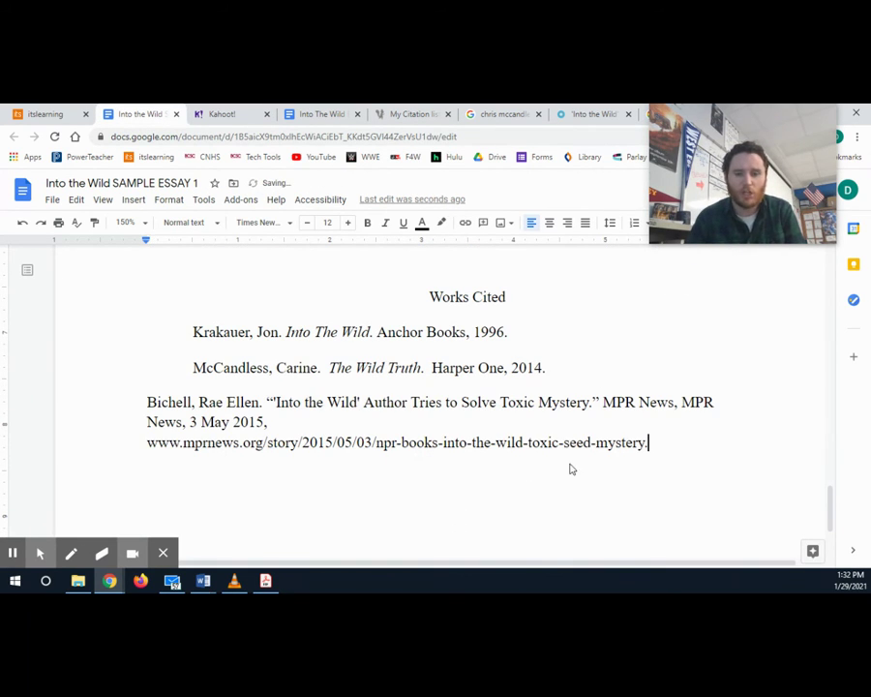
click(195, 331)
key(BackSpace)
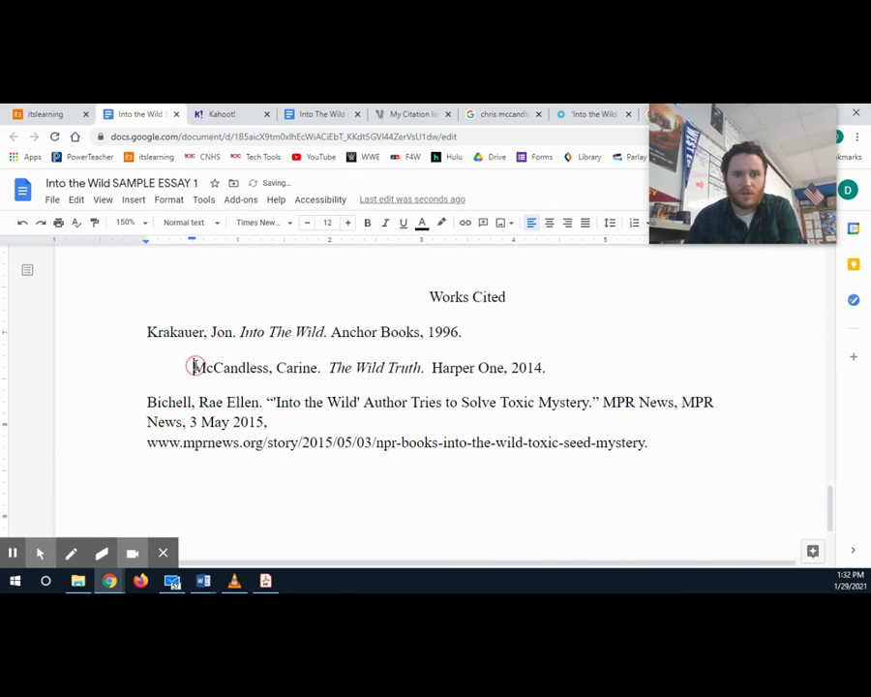
key(BackSpace)
drag(646, 442, 155, 401)
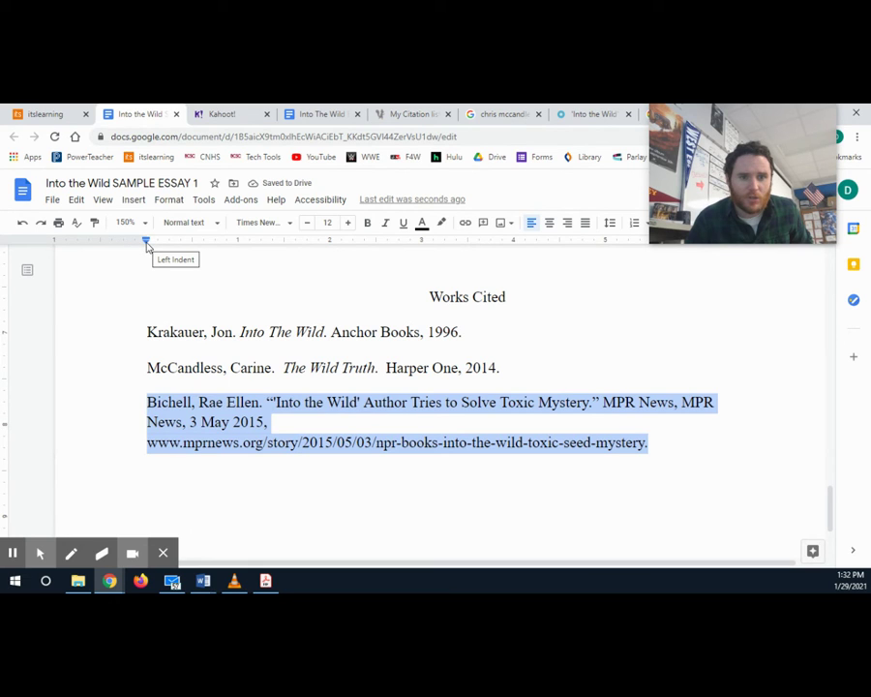
mouse_move(146, 245)
mouse_down()
mouse_move(192, 245)
mouse_move(147, 241)
mouse_up()
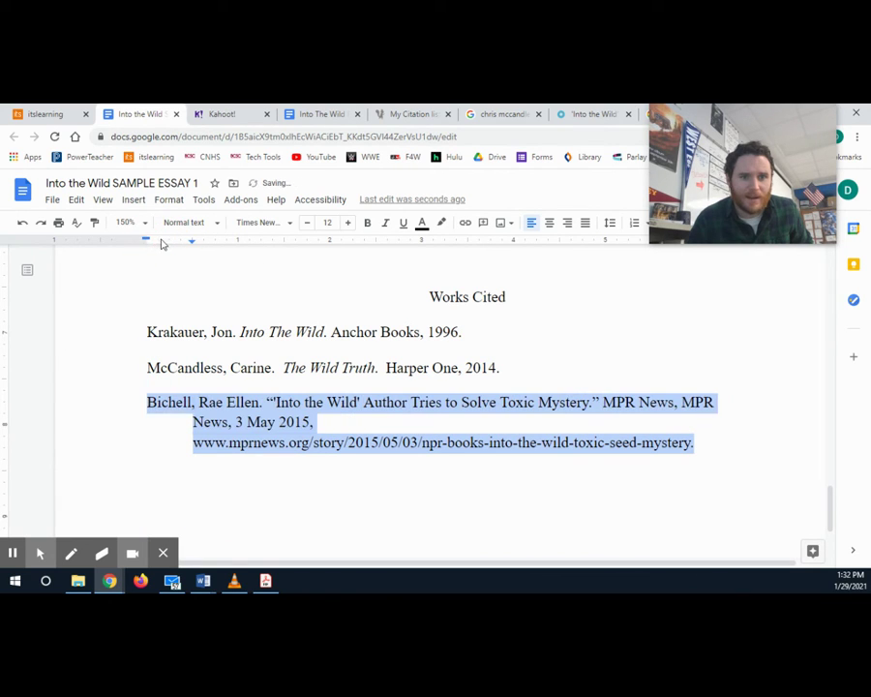
Step: Move the Bichell citation above Krakauer at the top and reapply its hanging indent
click(163, 553)
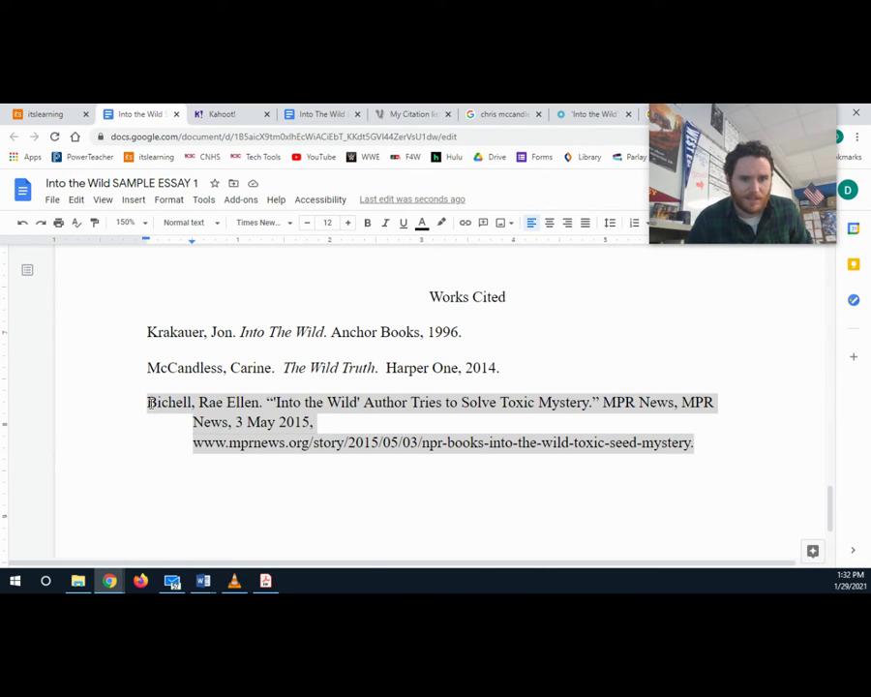
drag(167, 407, 144, 331)
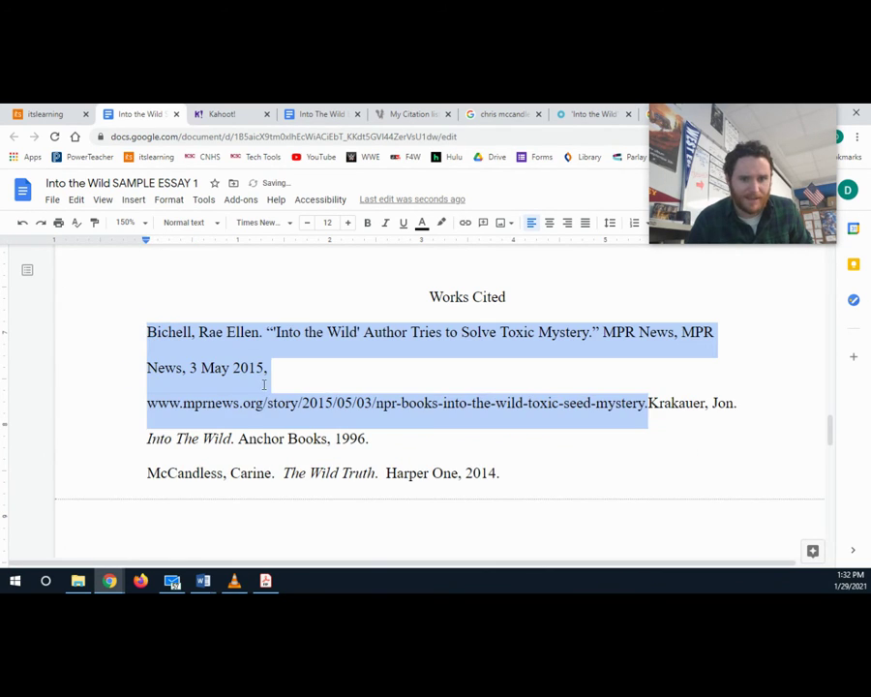
key(Right)
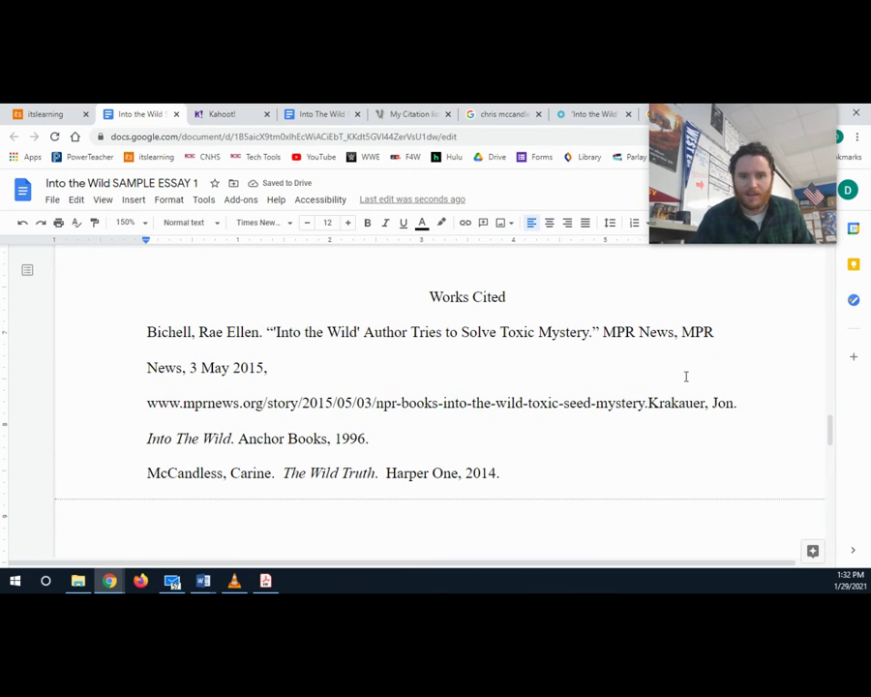
key(Return)
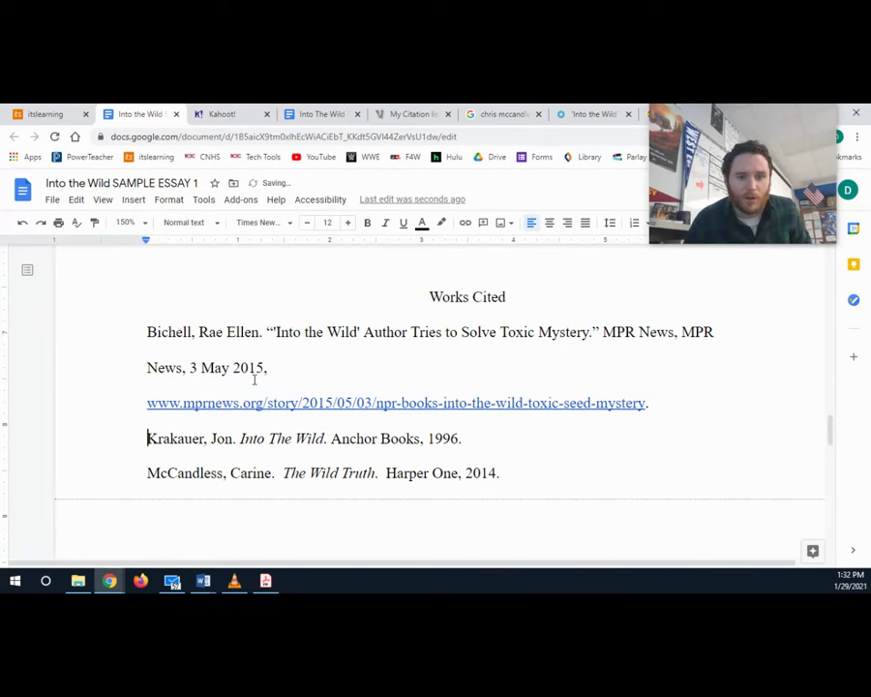
drag(269, 368, 106, 338)
mouse_move(146, 245)
mouse_down()
mouse_move(193, 241)
mouse_move(146, 242)
mouse_up()
click(268, 332)
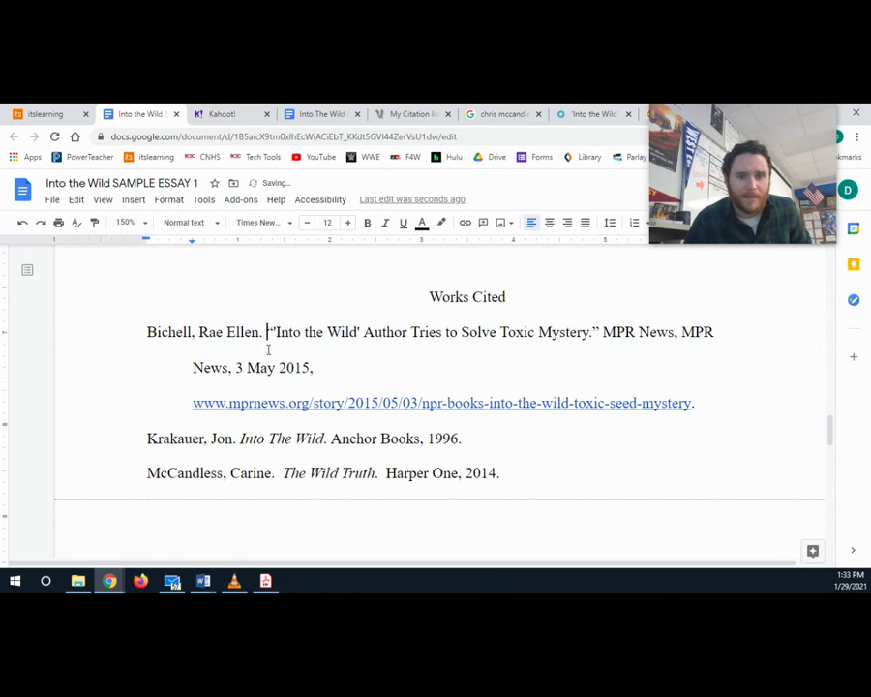
Step: Open the MPR News article from the image results and scroll to McCandless's diary photo
click(498, 113)
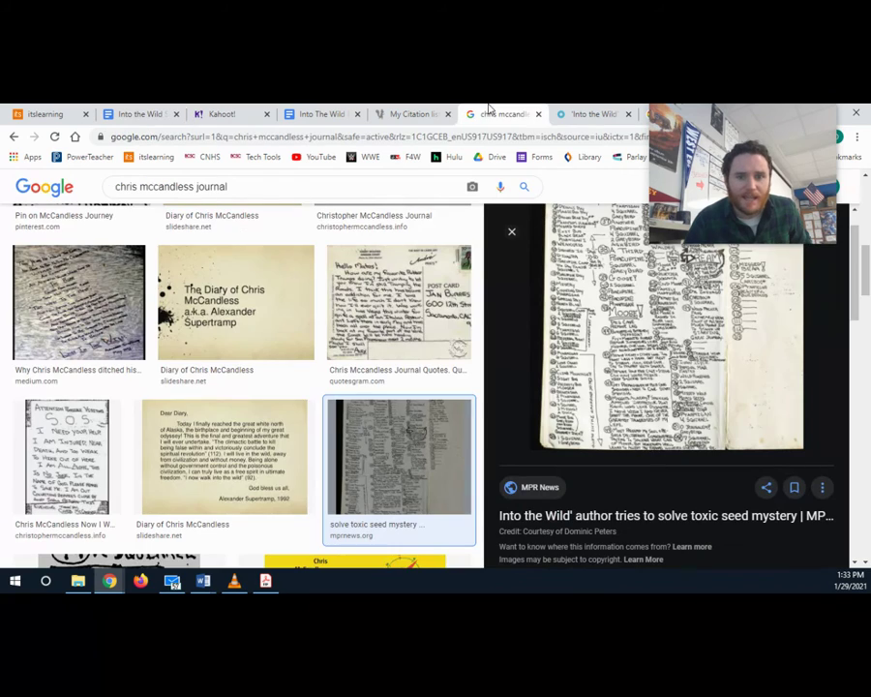
click(607, 408)
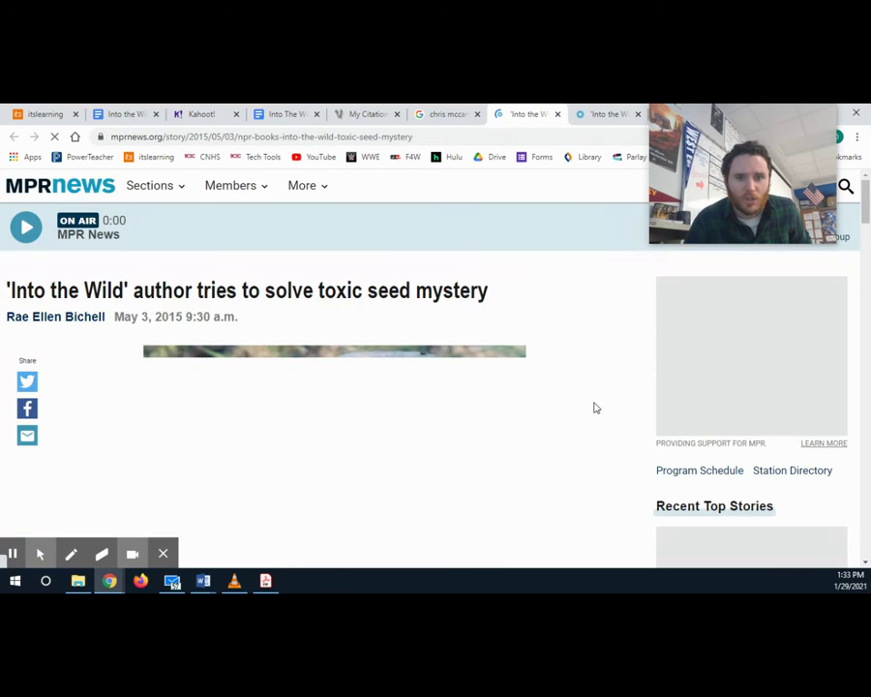
scroll(592, 404, down, 10)
scroll(399, 424, down, 1)
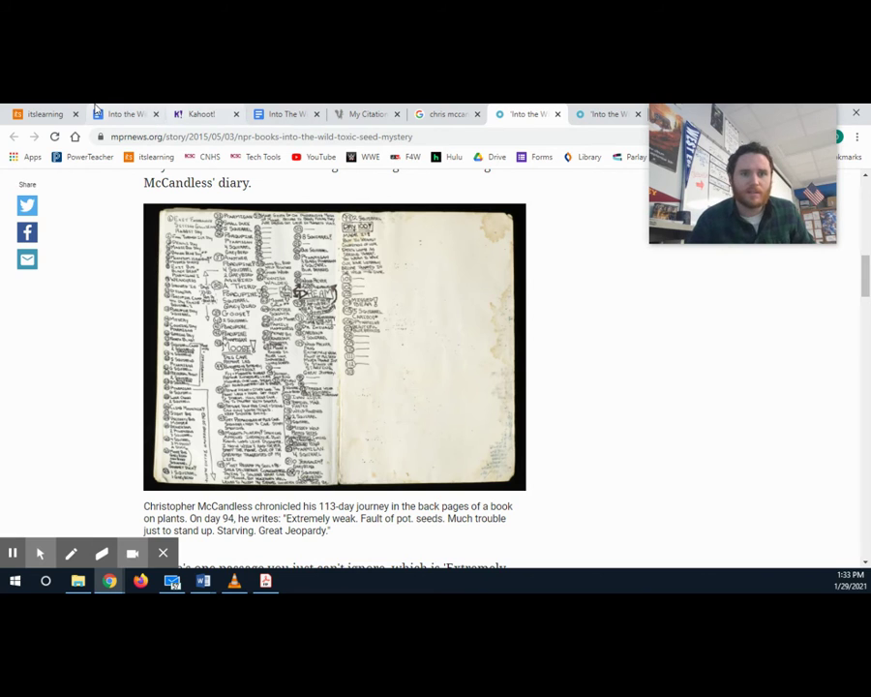
Step: Return to the sample essay and bring the unfinished 'Ultimately, .....' paragraph into view
click(126, 113)
drag(336, 359, 108, 307)
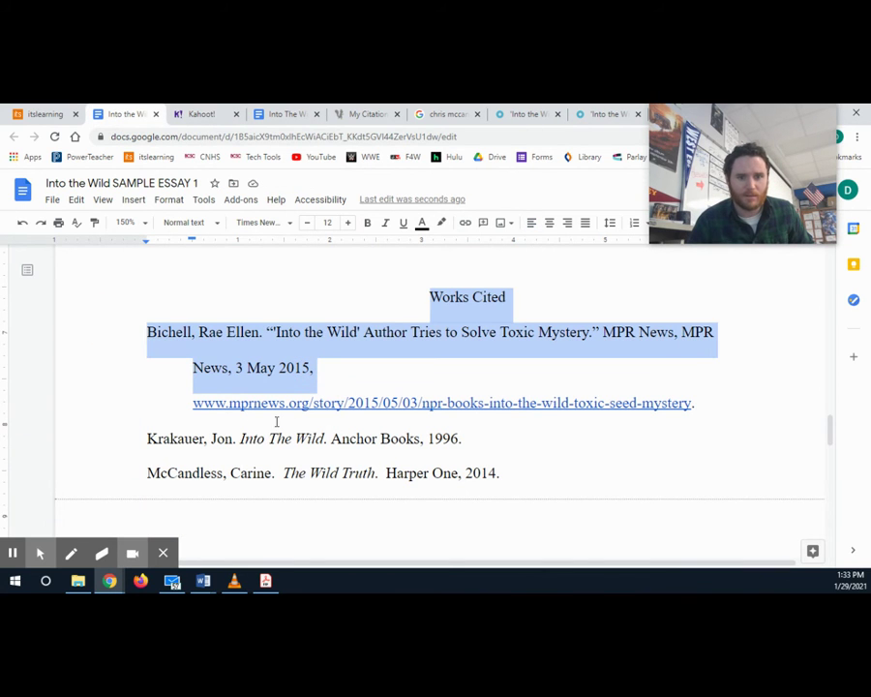
scroll(277, 424, up, 5)
scroll(279, 428, up, 1)
scroll(279, 429, down, 3)
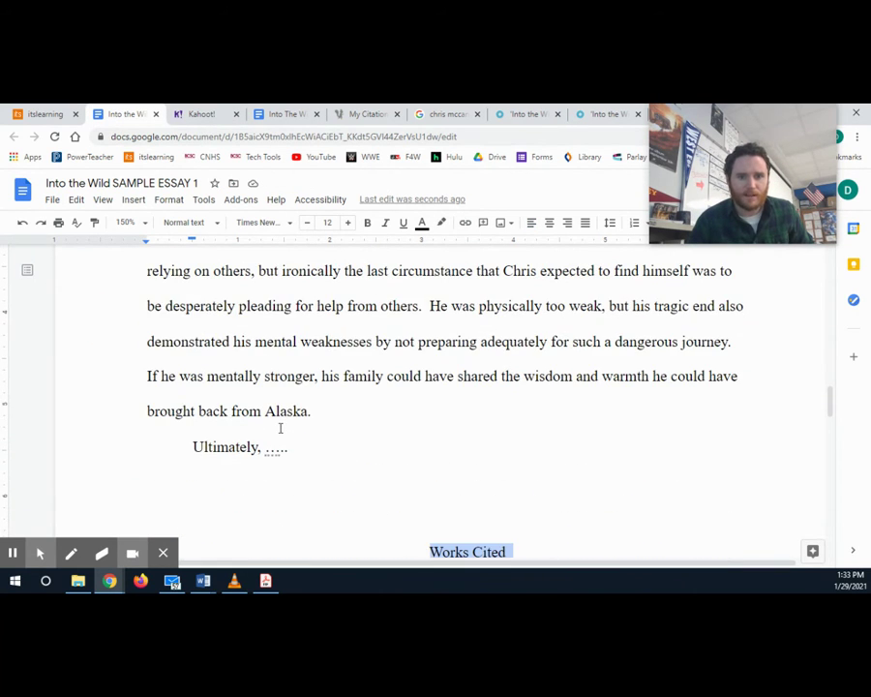
Step: Replace the '.....' placeholder with 'on day 43 of his trip, Chris McCandless showed his emotional excitement writing: "MOOSE!"'
click(303, 447)
drag(303, 449, 266, 445)
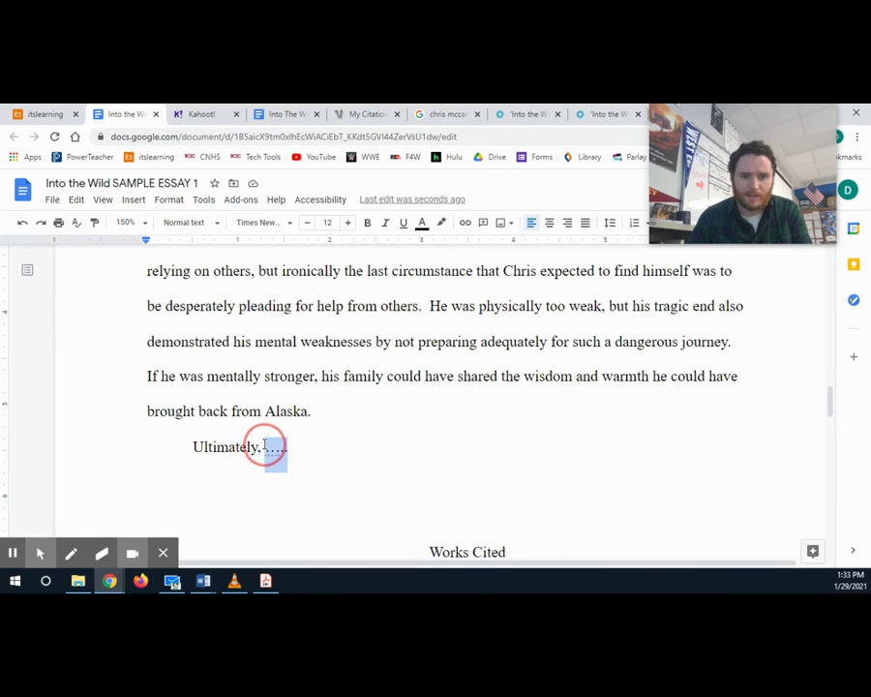
text(on day )
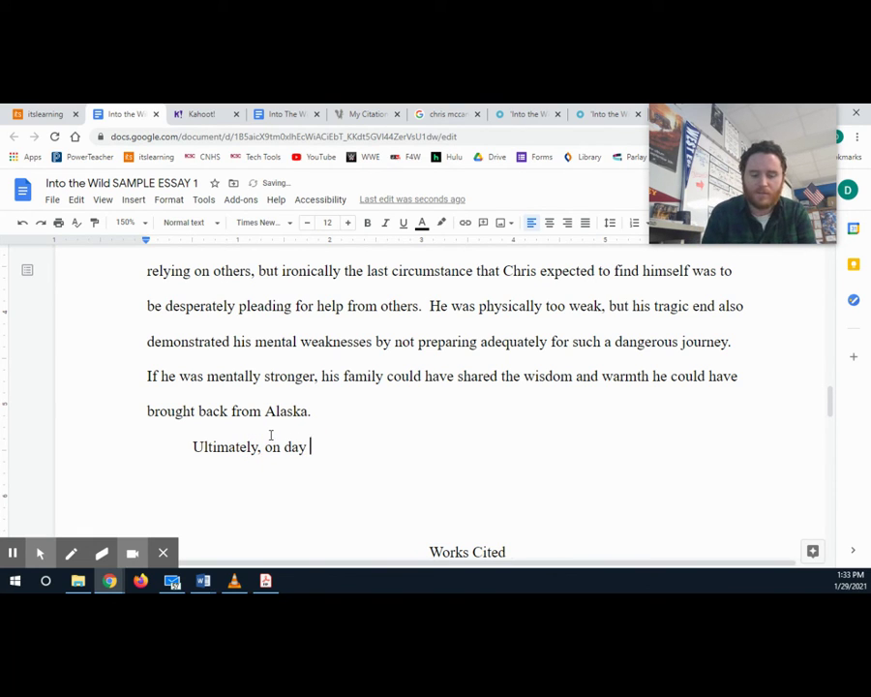
text(43 of his)
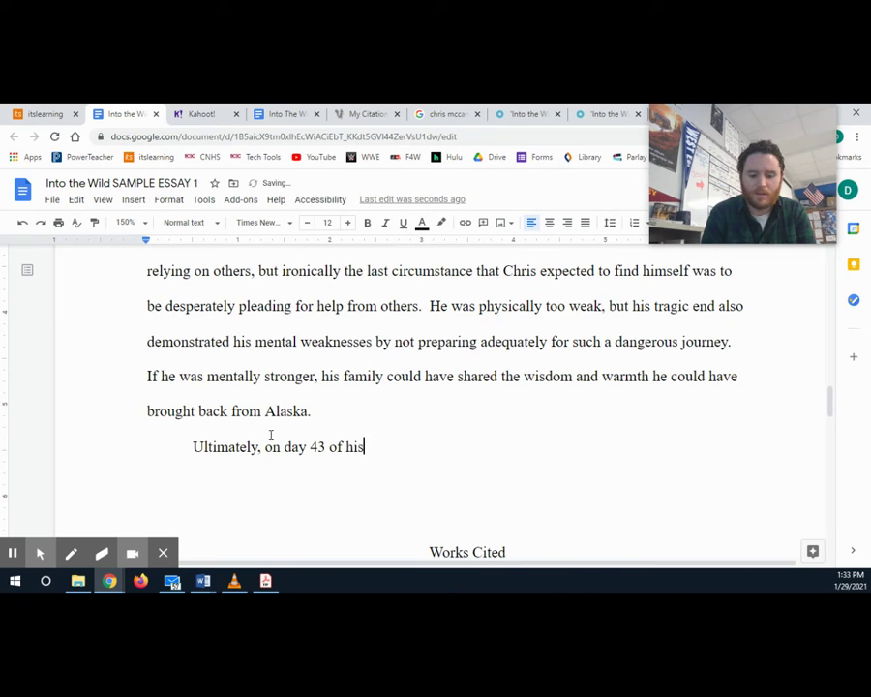
text( trip, Cth)
key(BackSpace)
key(BackSpace)
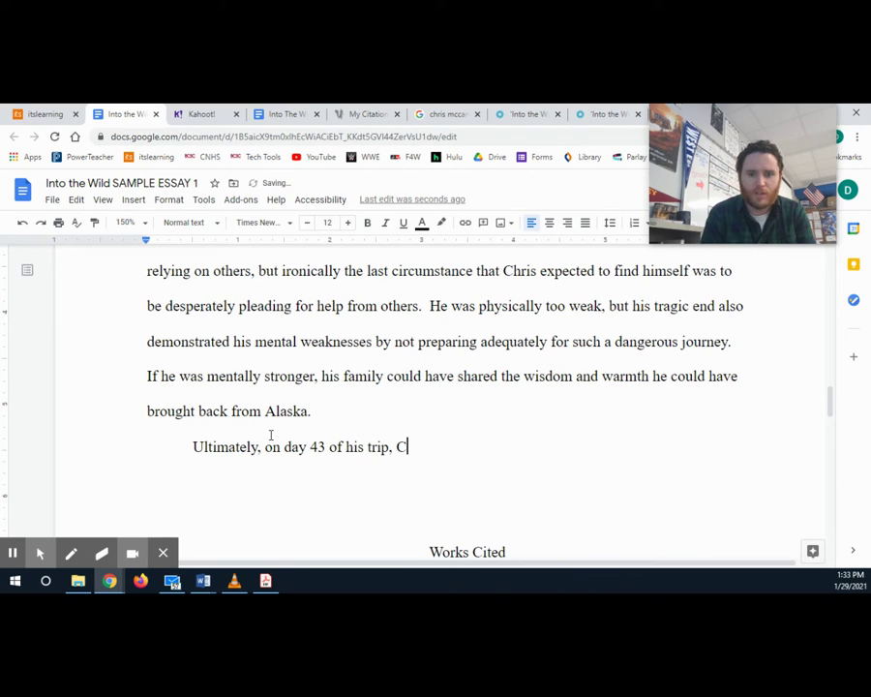
text(hris Mc)
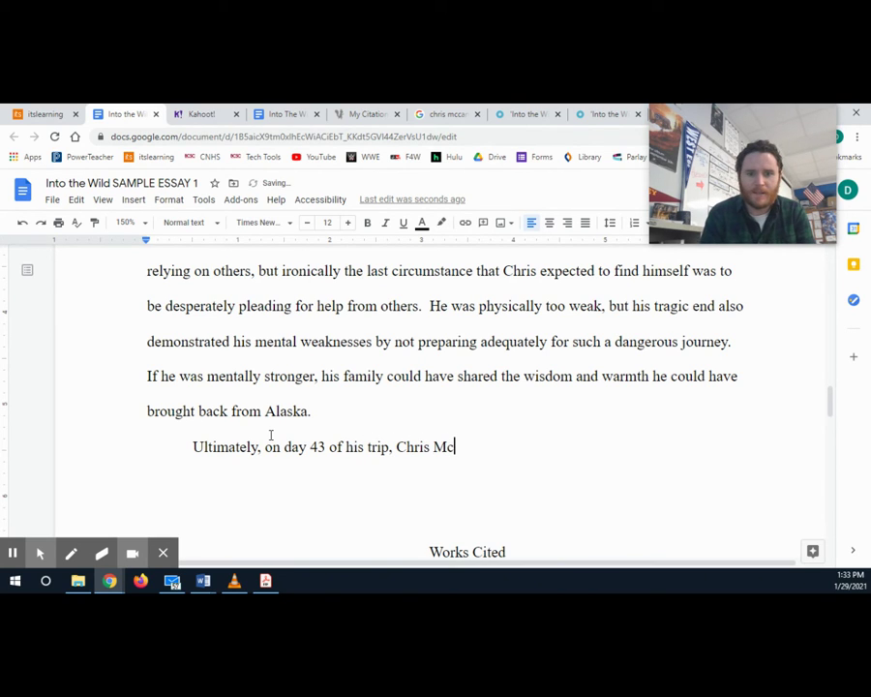
text(Candless showed hi)
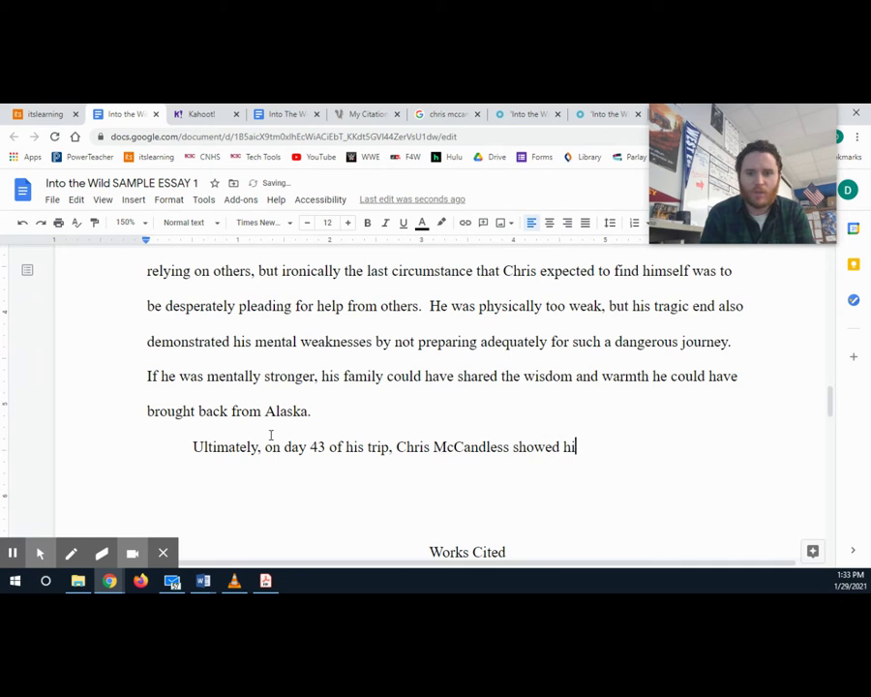
text(s emotional )
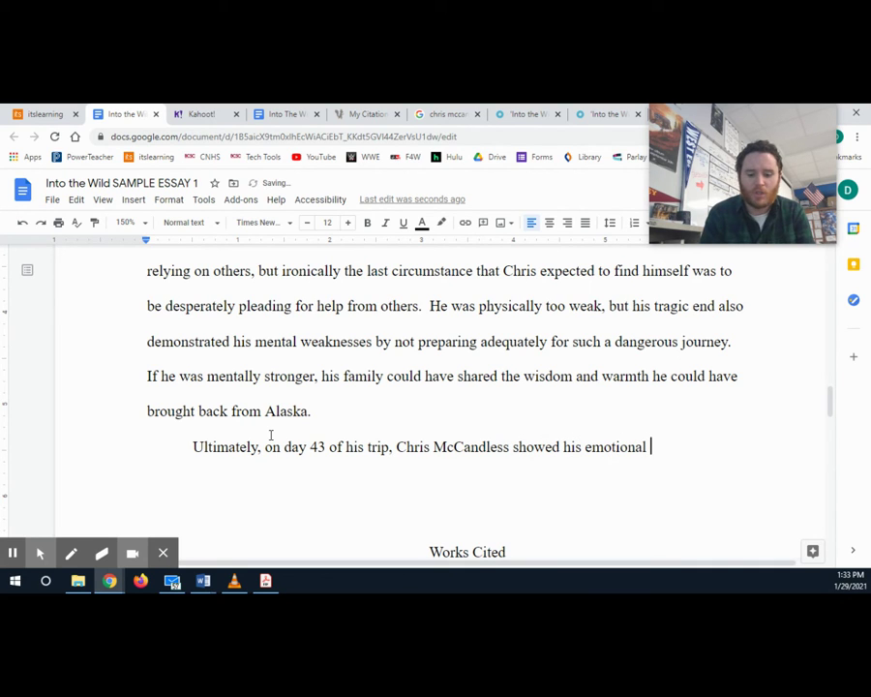
text(excitement writing)
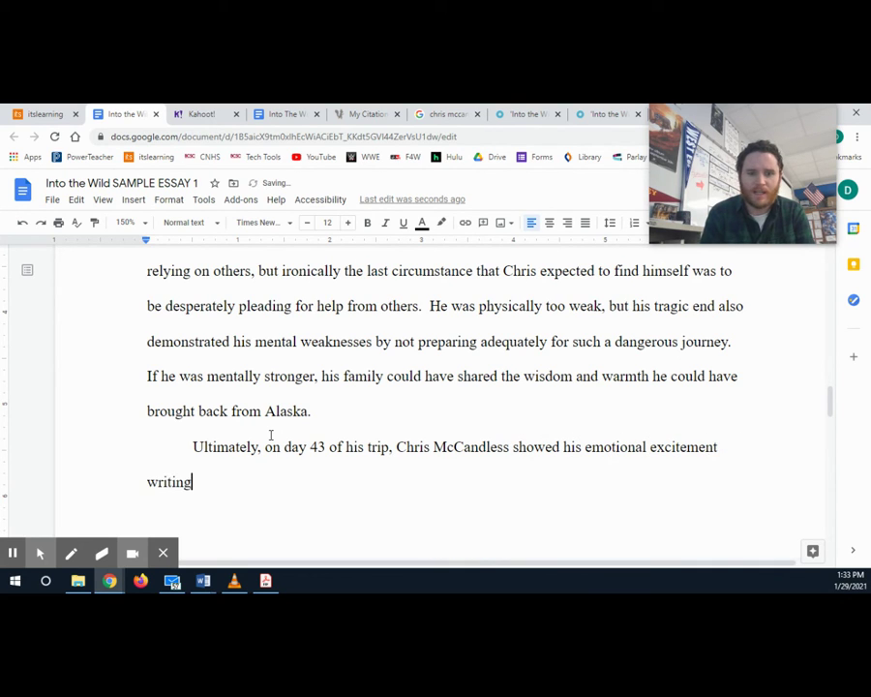
text(: )
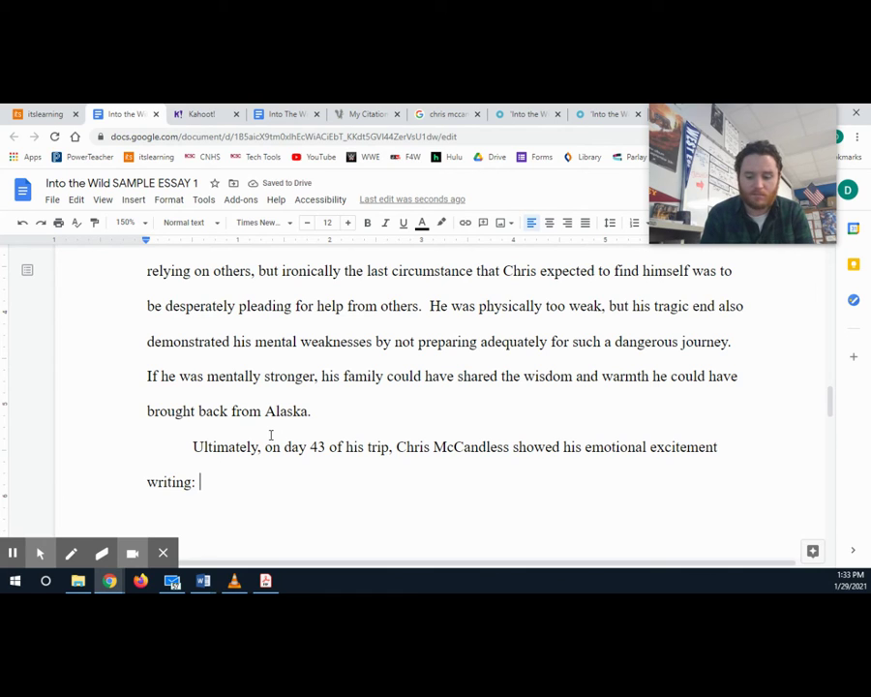
text(")
text(MOOSE!”)
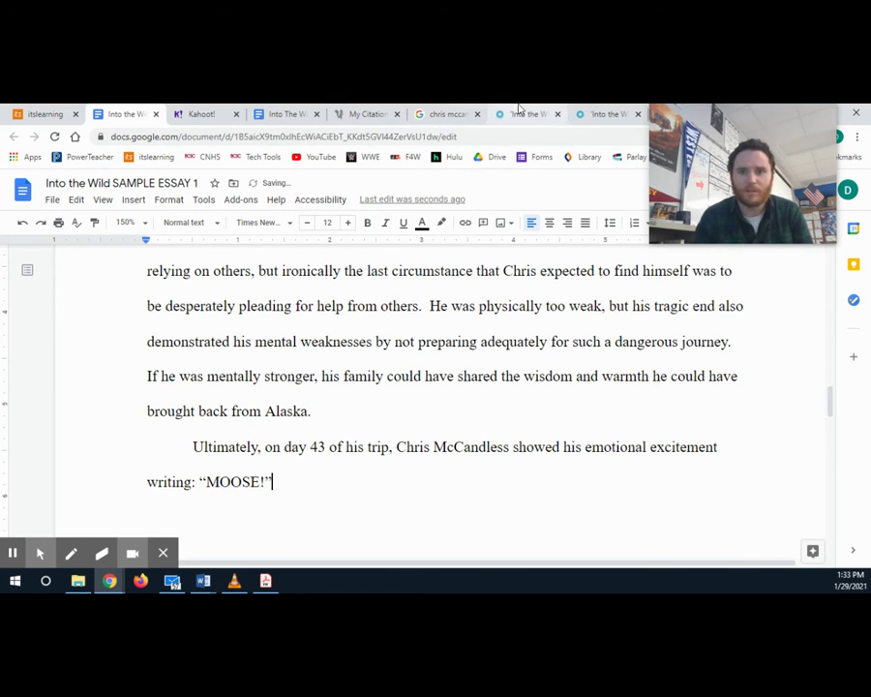
key(ctrl+7)
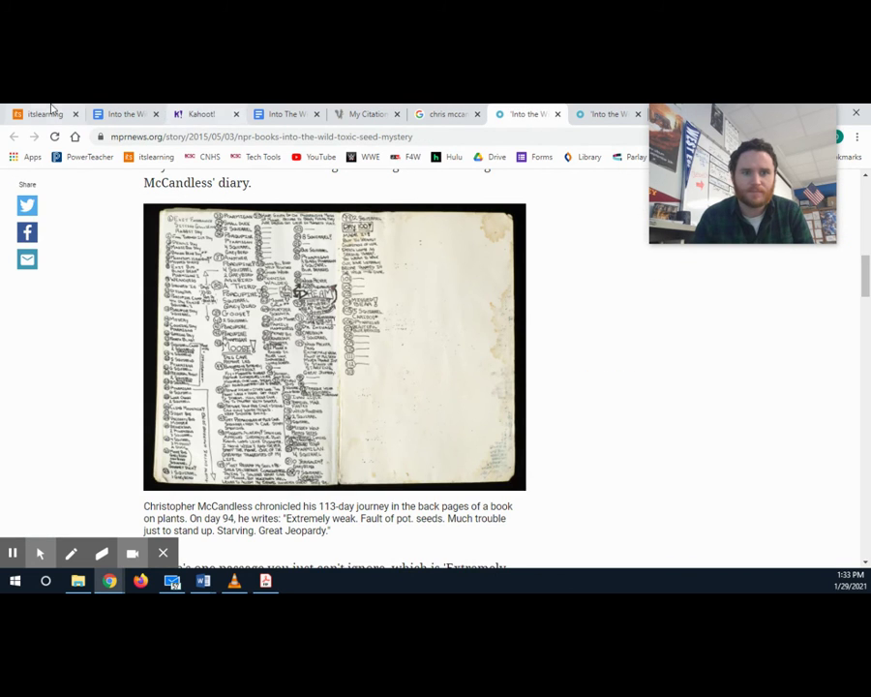
click(103, 111)
Step: Add that the outburst lacked mental preparation and physical prowess, and others can learn from his mistakes, including his family
text(tHIS)
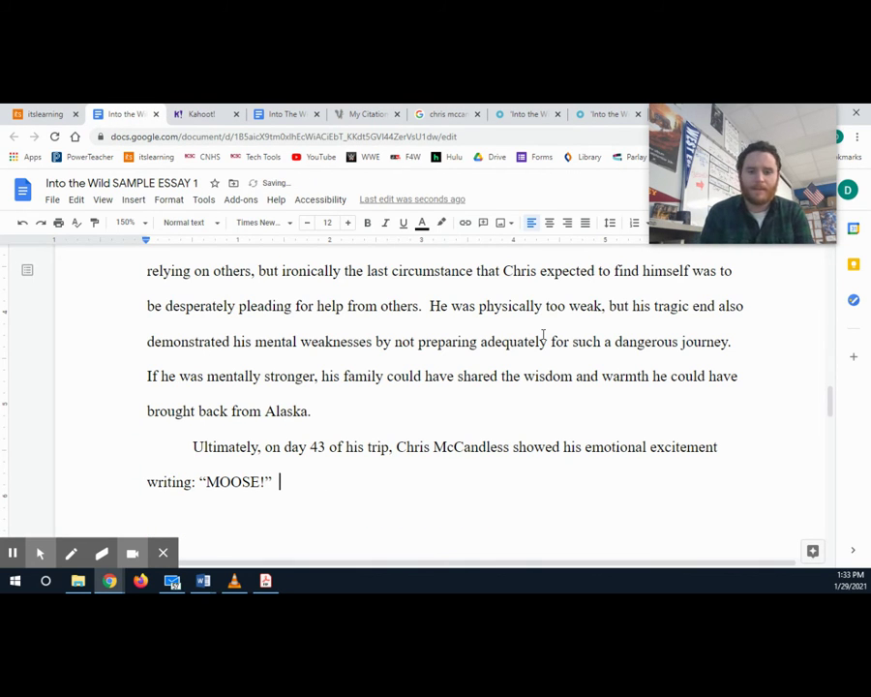
key(BackSpace)
key(BackSpace)
key(BackSpace)
key(BackSpace)
text(T)
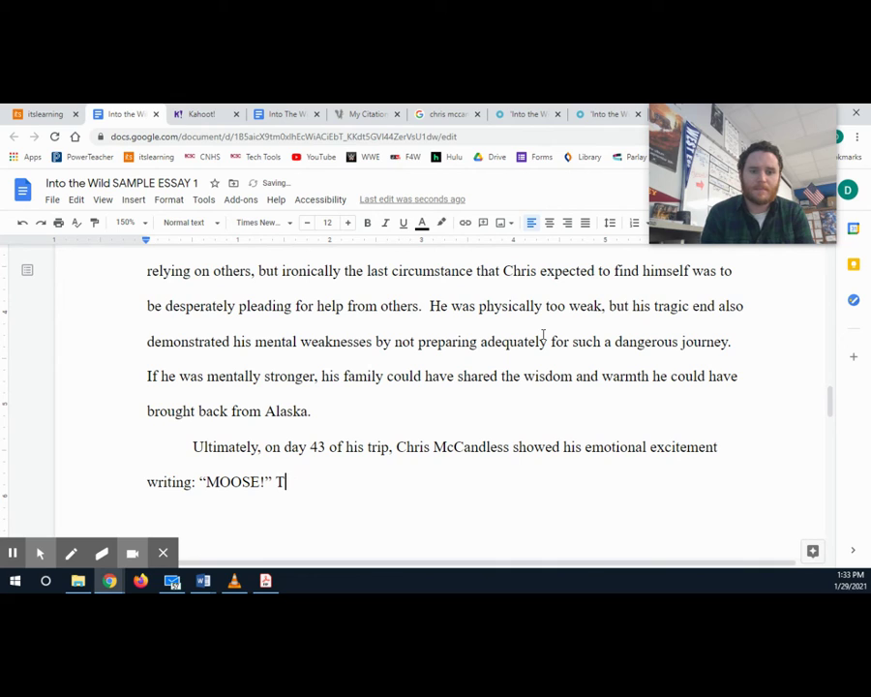
text(his emotin)
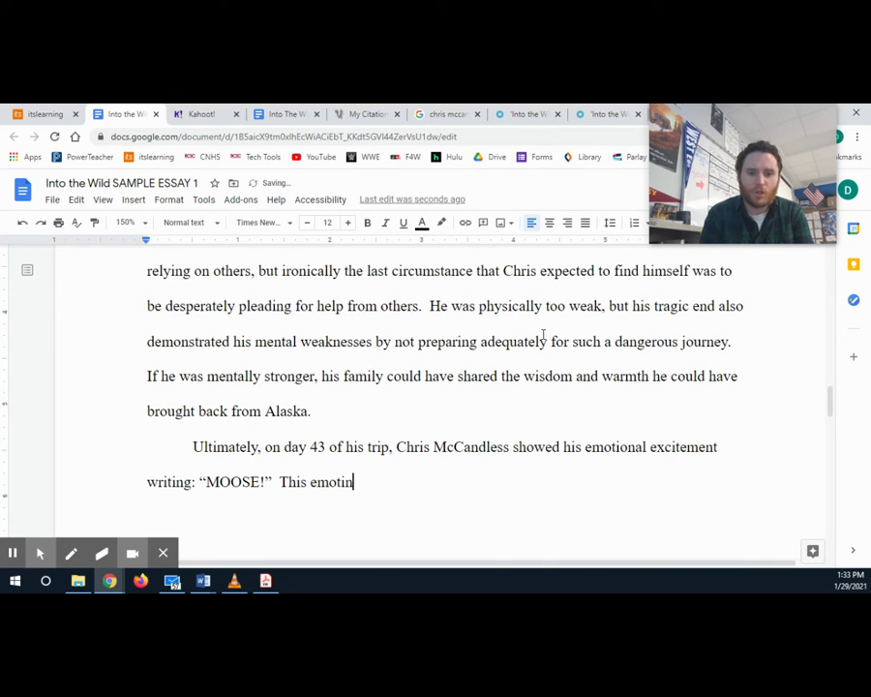
text(oonal outburst,)
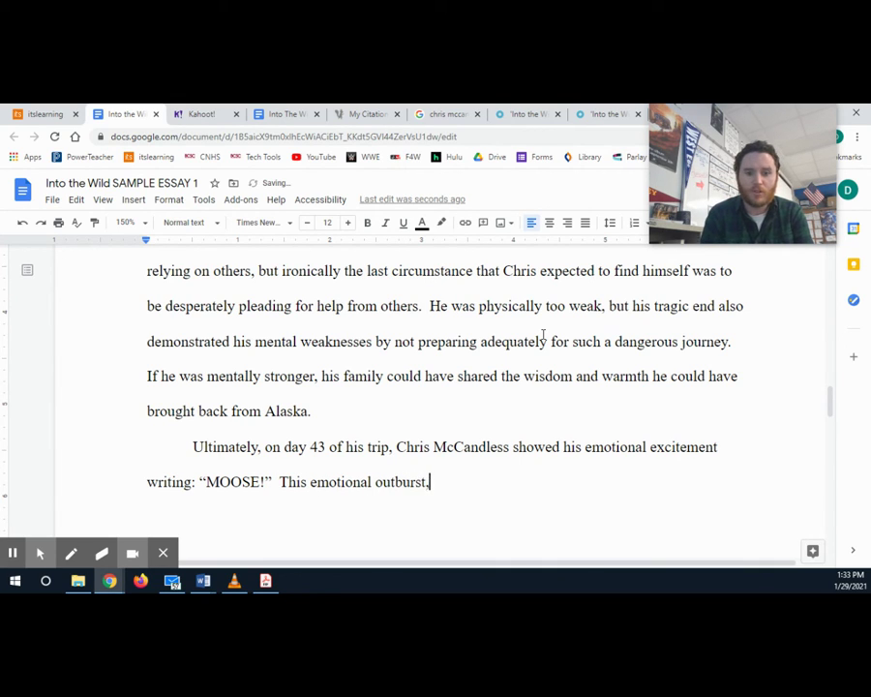
text( unfortunately)
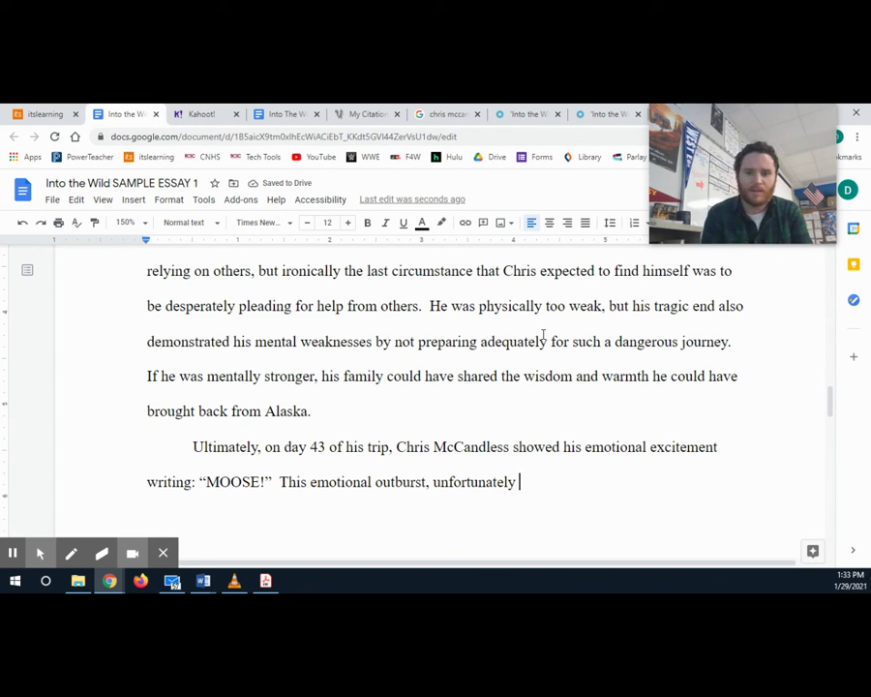
key(BackSpace)
text(, were )
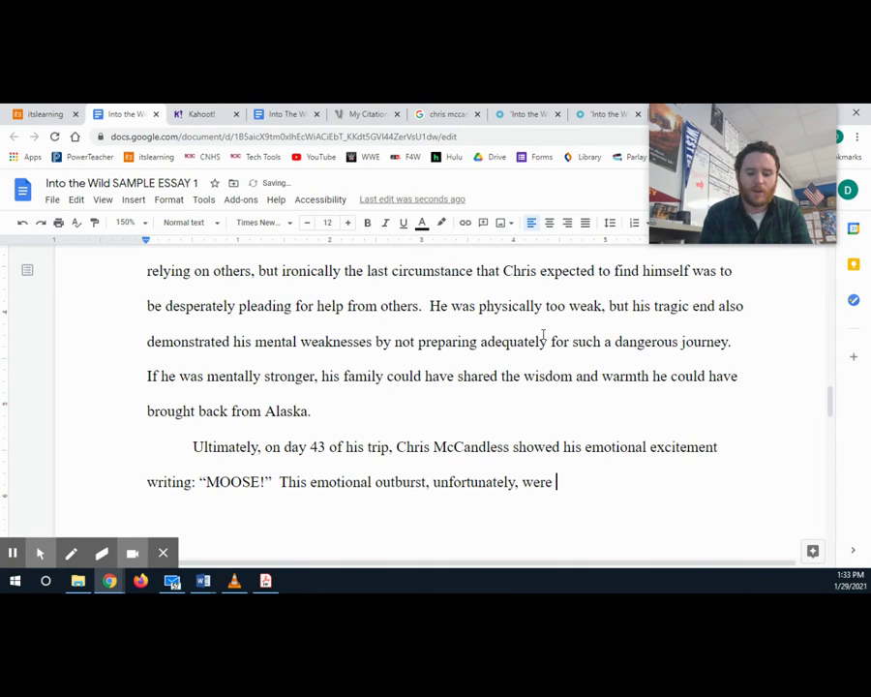
text(unblanced)
key(BackSpace)
key(BackSpace)
key(BackSpace)
key(BackSpace)
key(BackSpace)
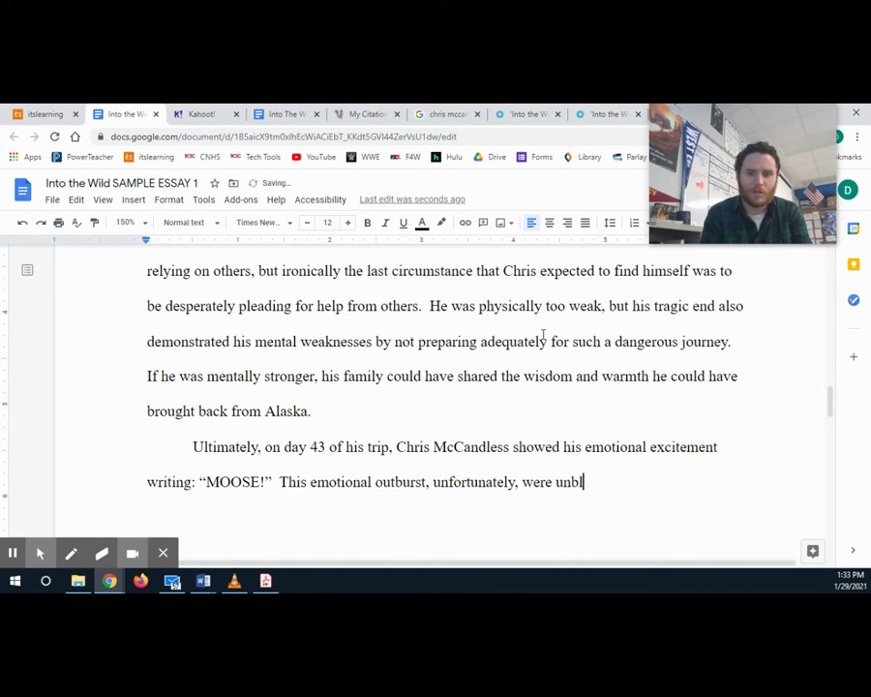
key(BackSpace)
key(BackSpace)
key(BackSpace)
key(BackSpace)
text(not balance)
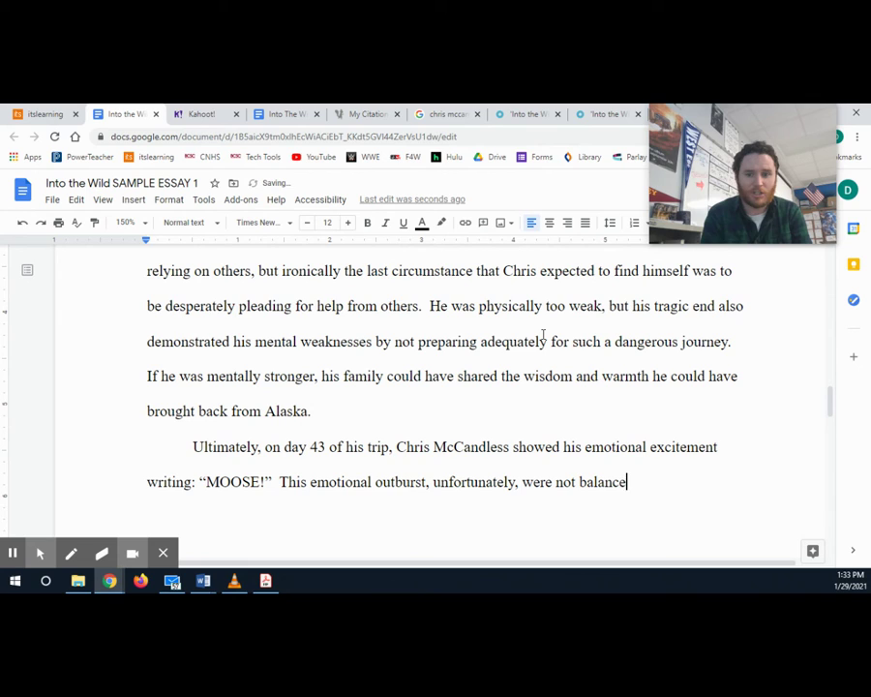
text(d with strong, mental )
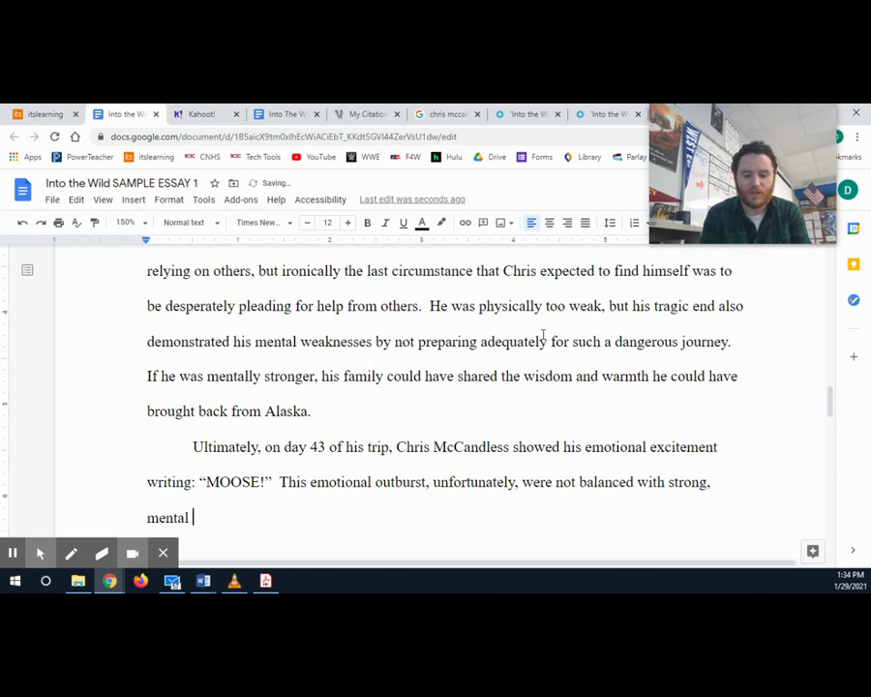
text(preppreparation)
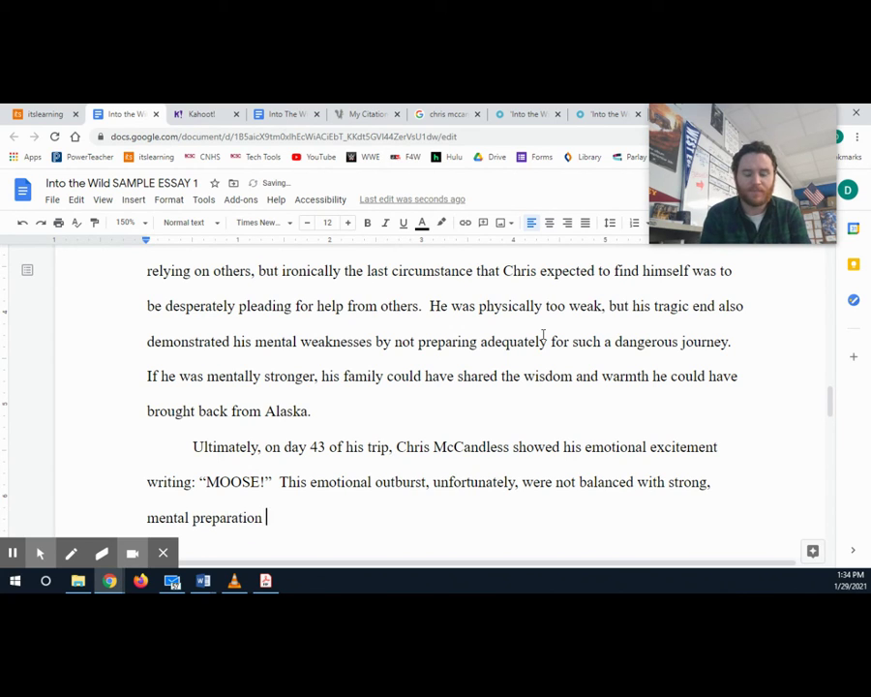
text( and physical)
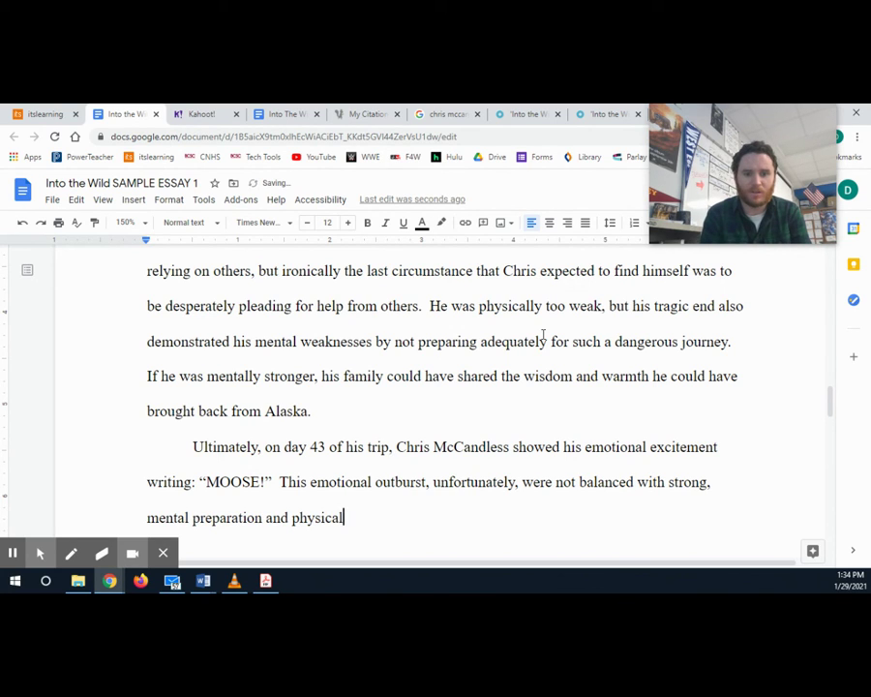
text( prowess)
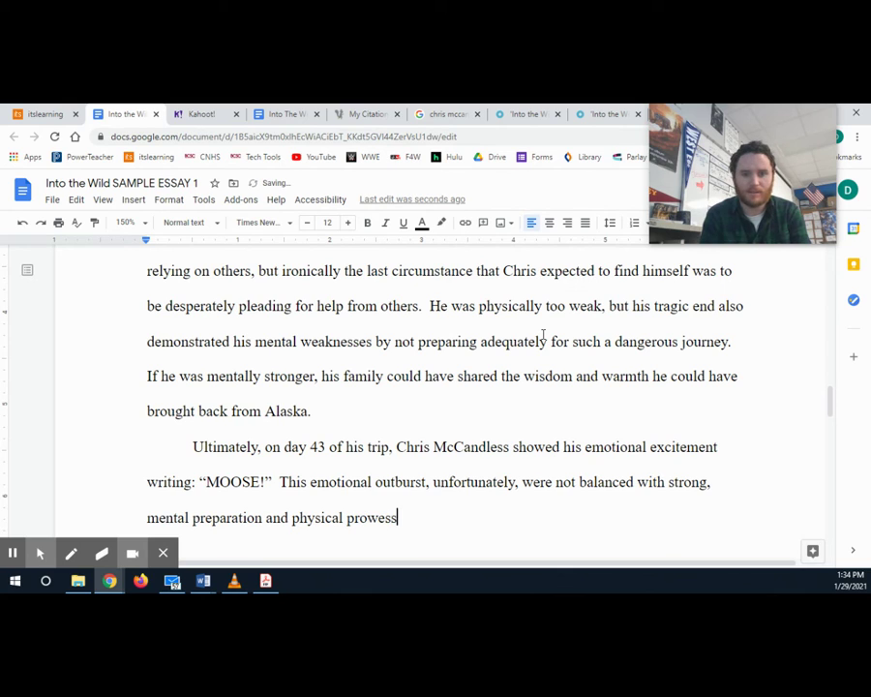
text(.  His tragi)
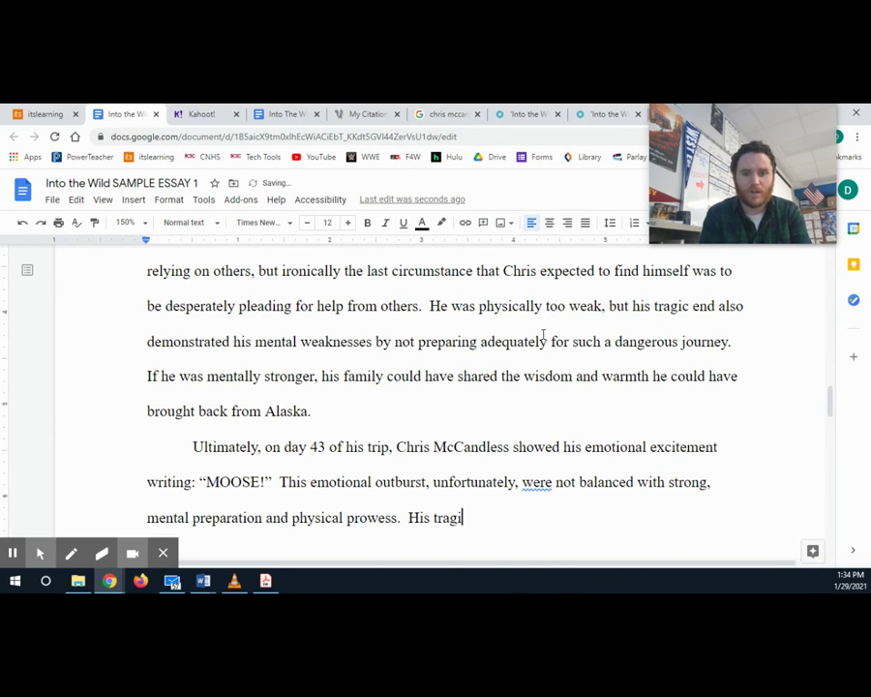
text(c death was accidenta)
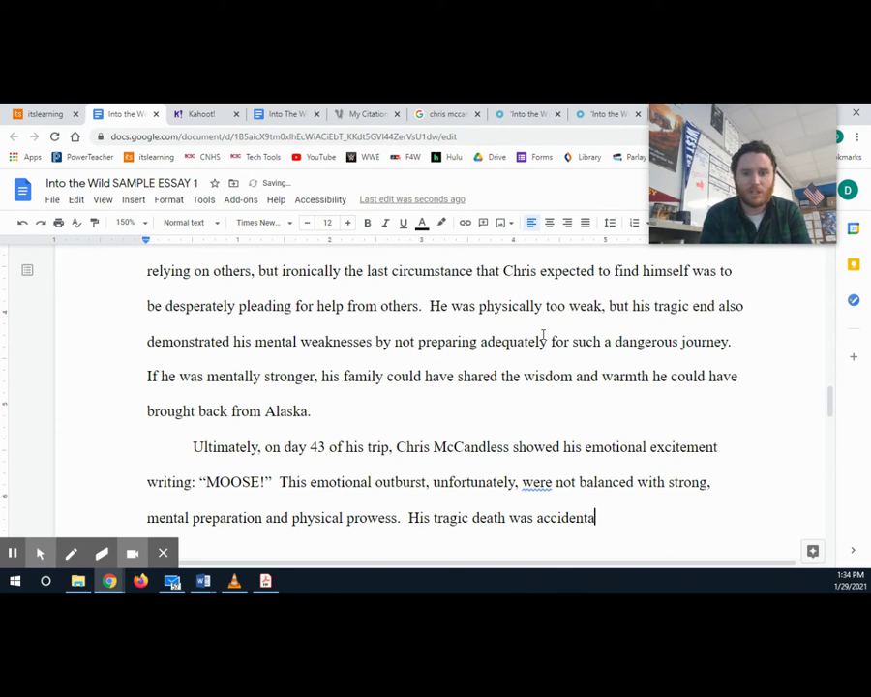
text(l, but others can)
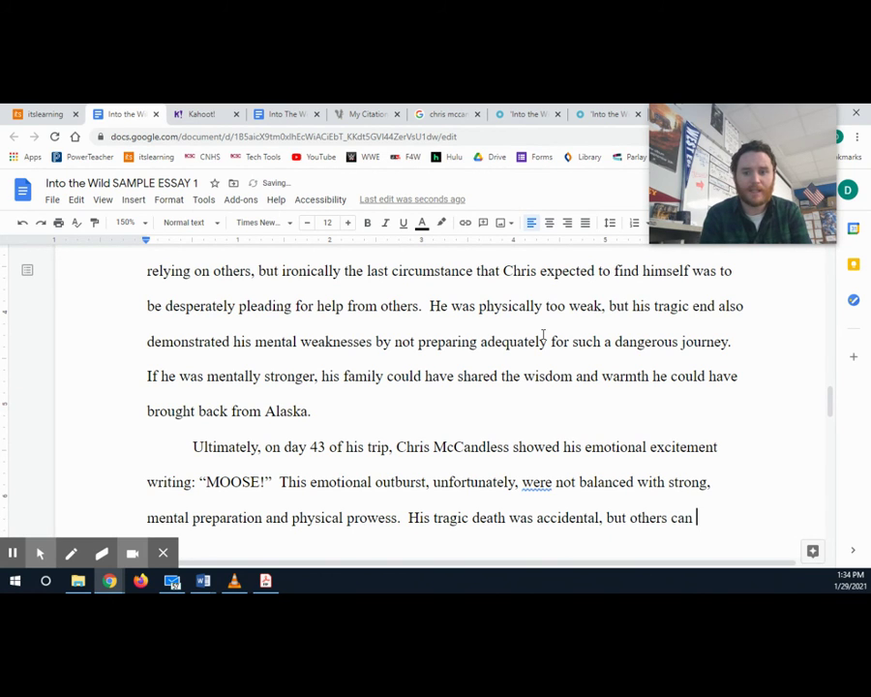
text( learn from his mstak)
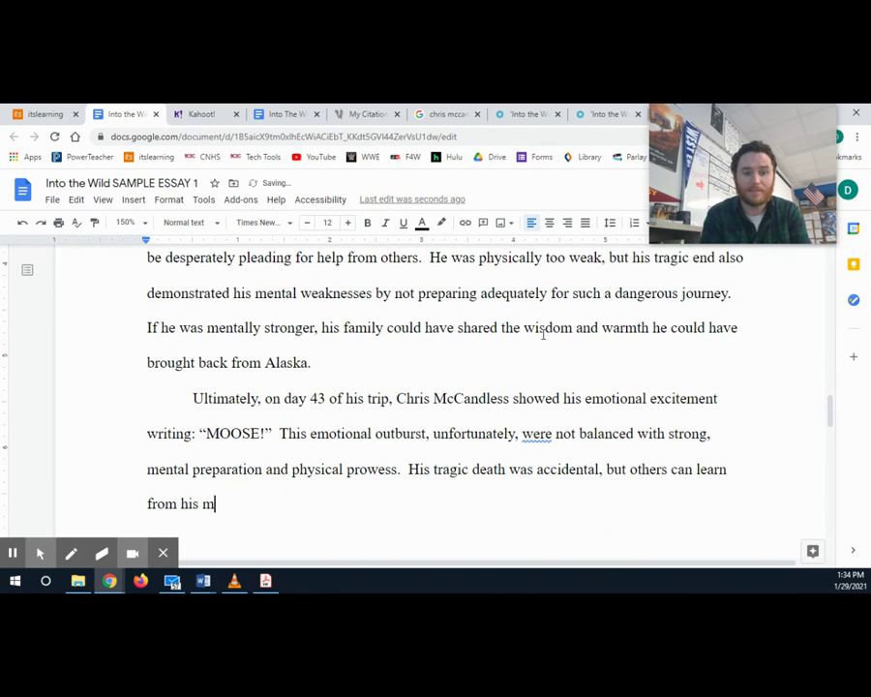
key(BackSpace)
key(BackSpace)
key(BackSpace)
key(BackSpace)
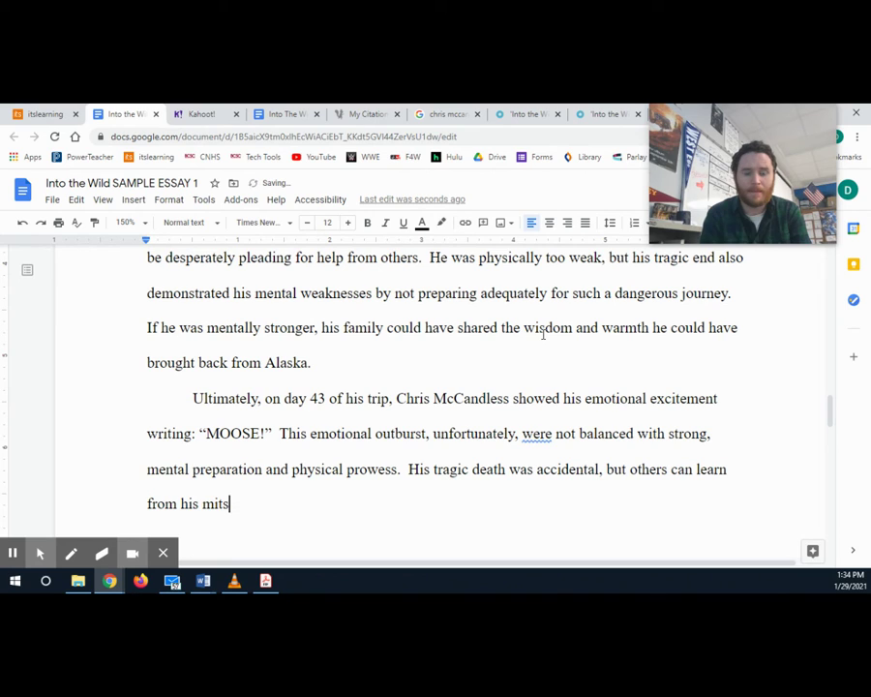
text(istakes, i)
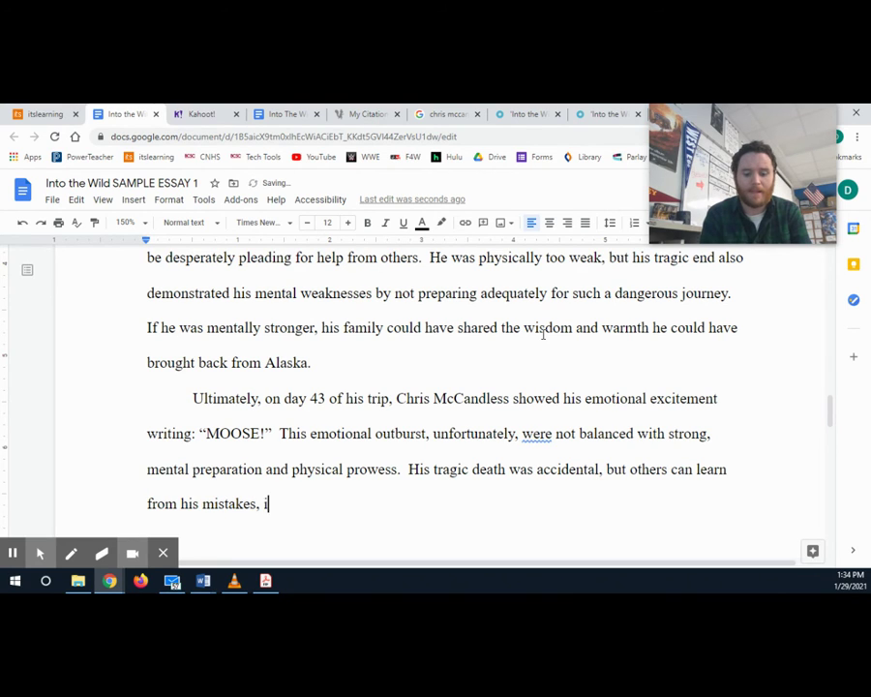
text(ncluding his family)
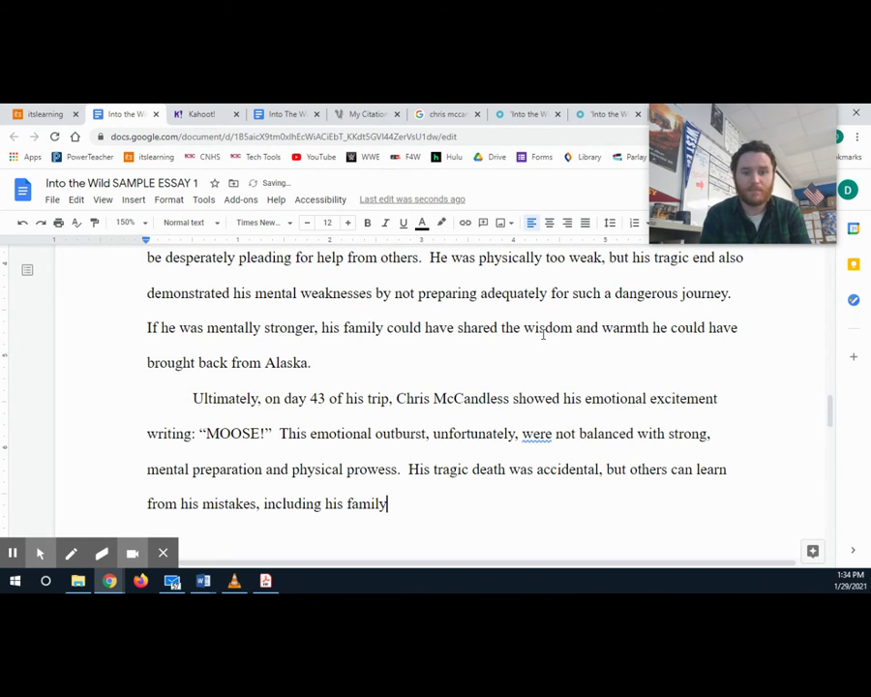
text(.)
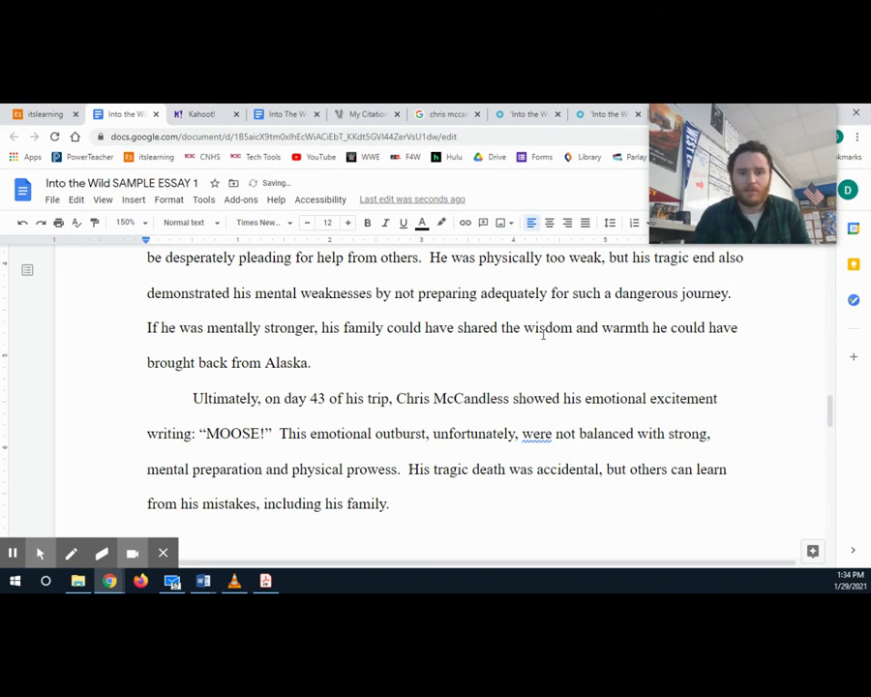
Step: Add closing sentences urging risk-takers to heed Chris McCandless, ending 'the better off everyone will be.'
scroll(466, 380, down, 2)
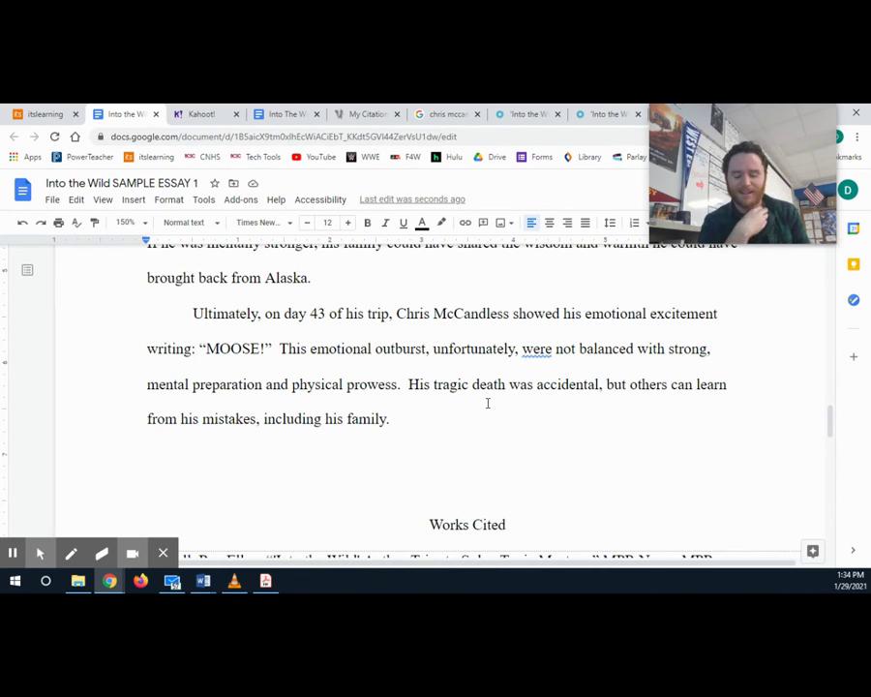
text(Looking forward)
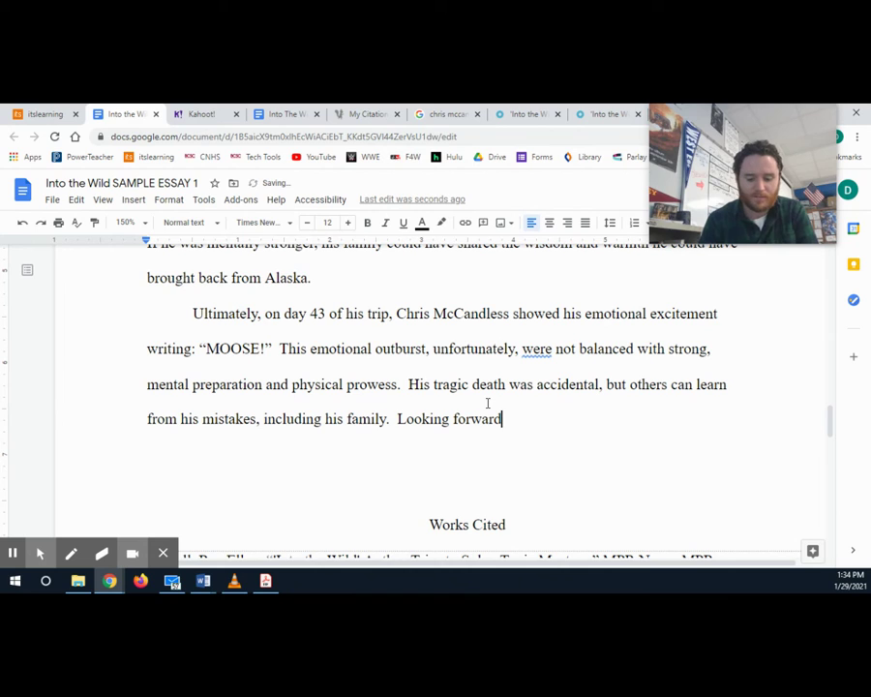
text(, anyone )
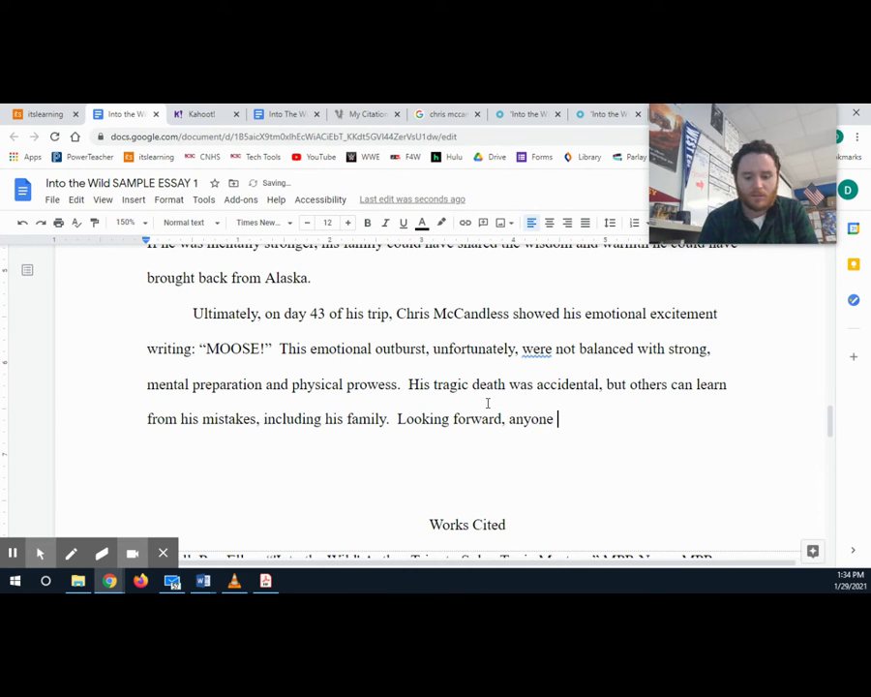
text(considering takin)
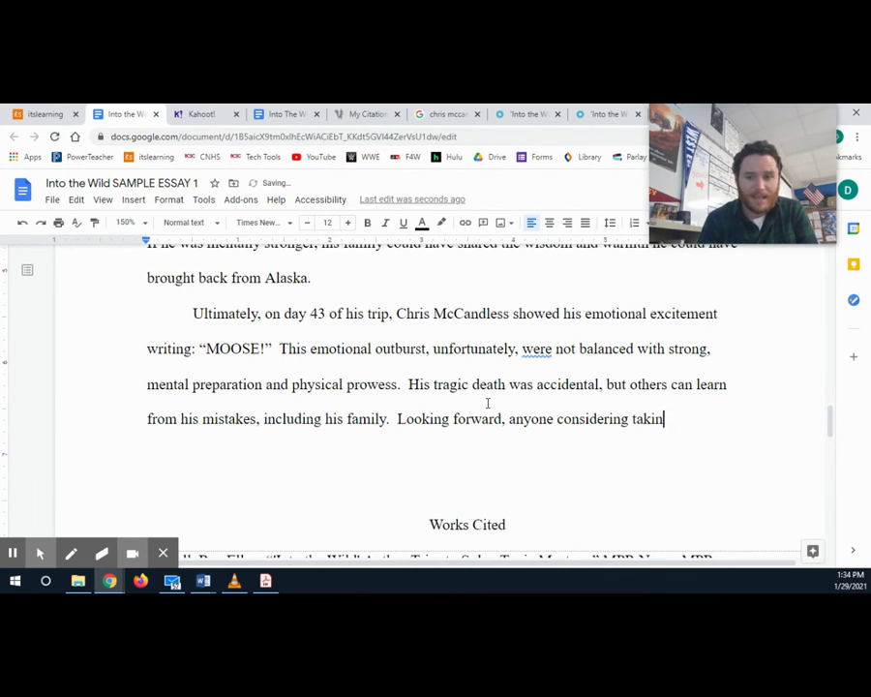
text(g a risk in life and)
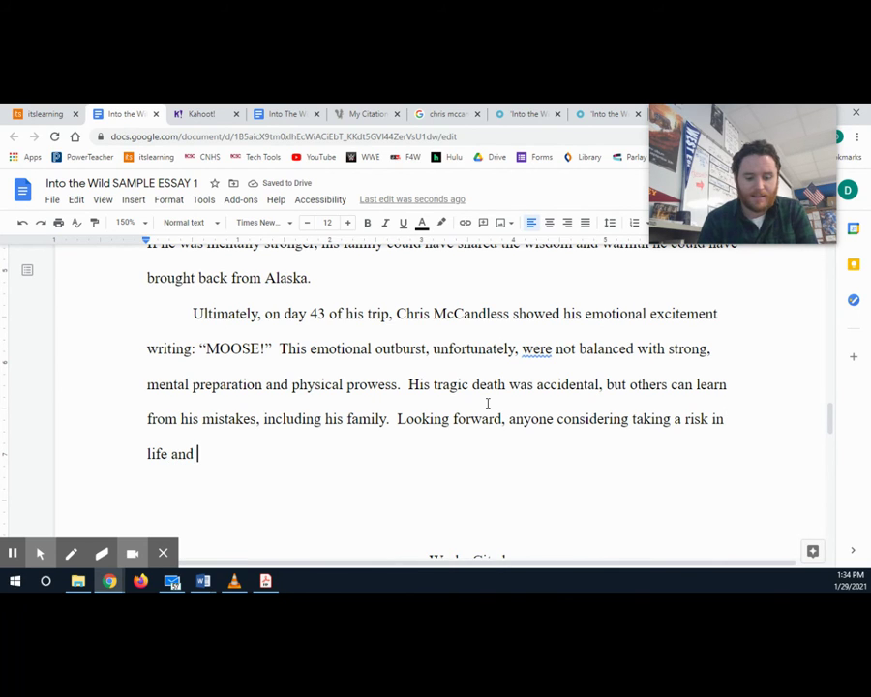
text( not )
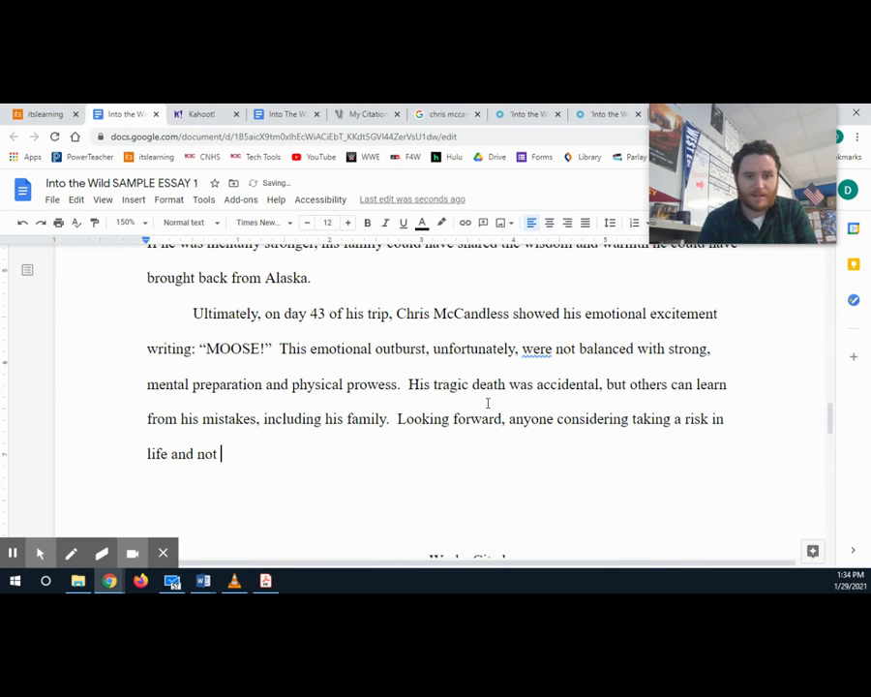
text(conforming to so)
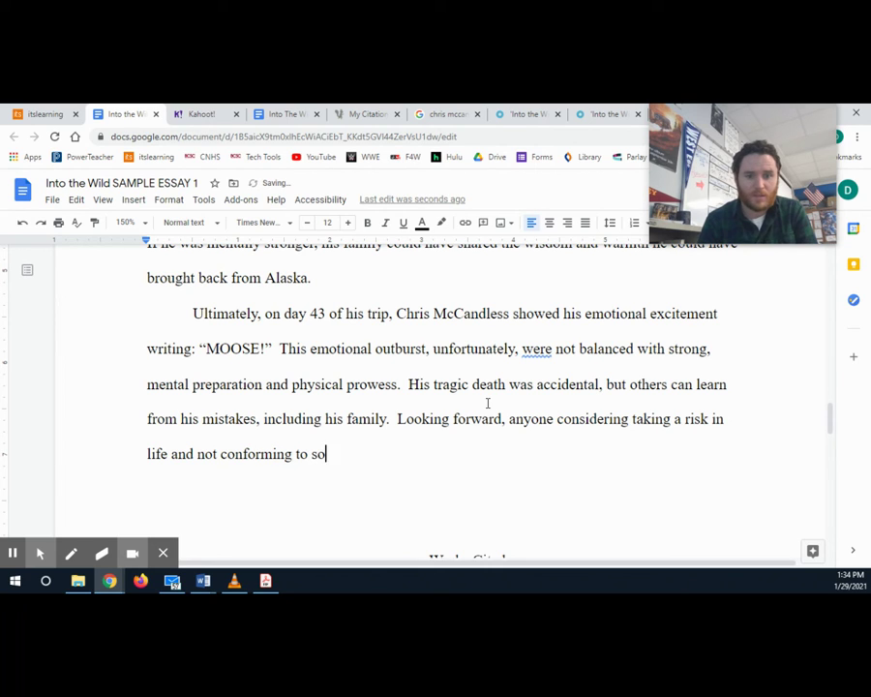
text(ciety's traditio)
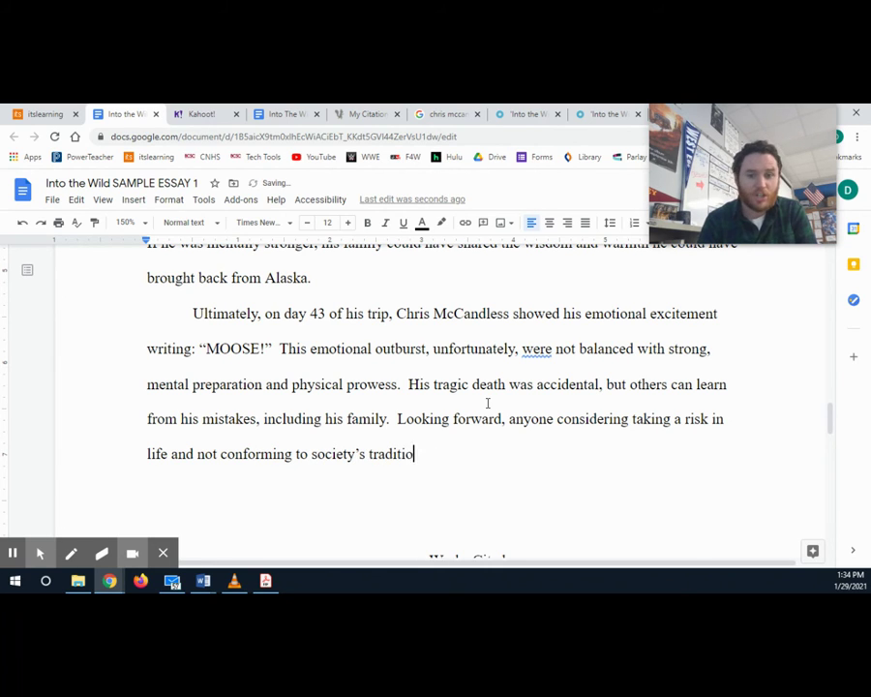
text(ns and expectatio)
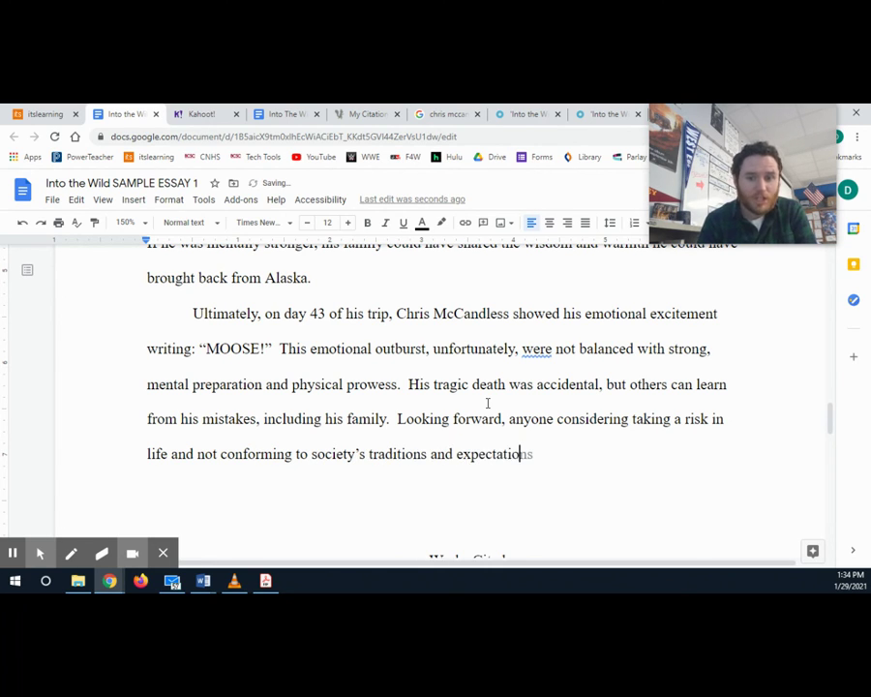
text(ns should heed)
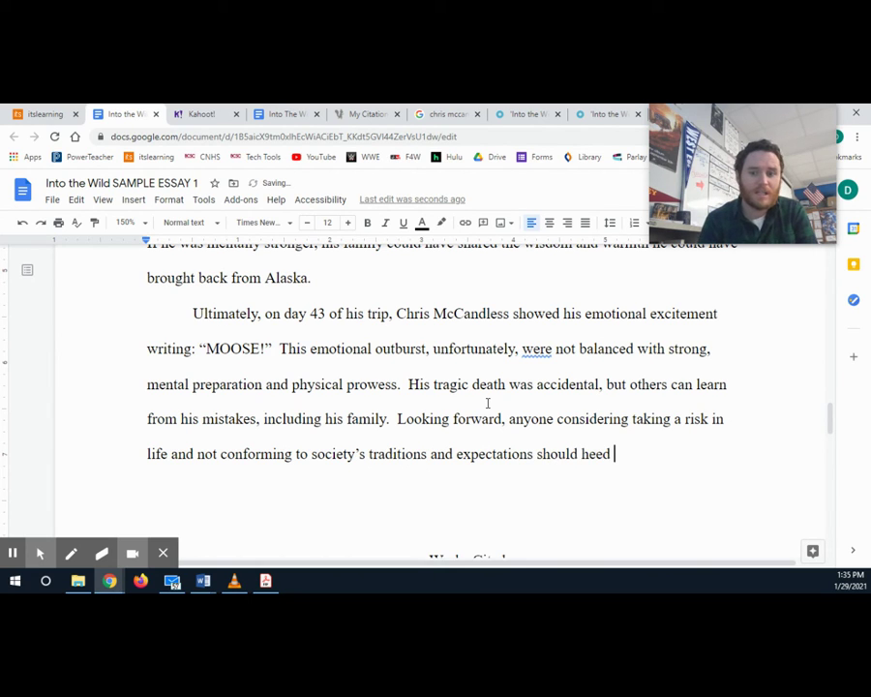
text( these war)
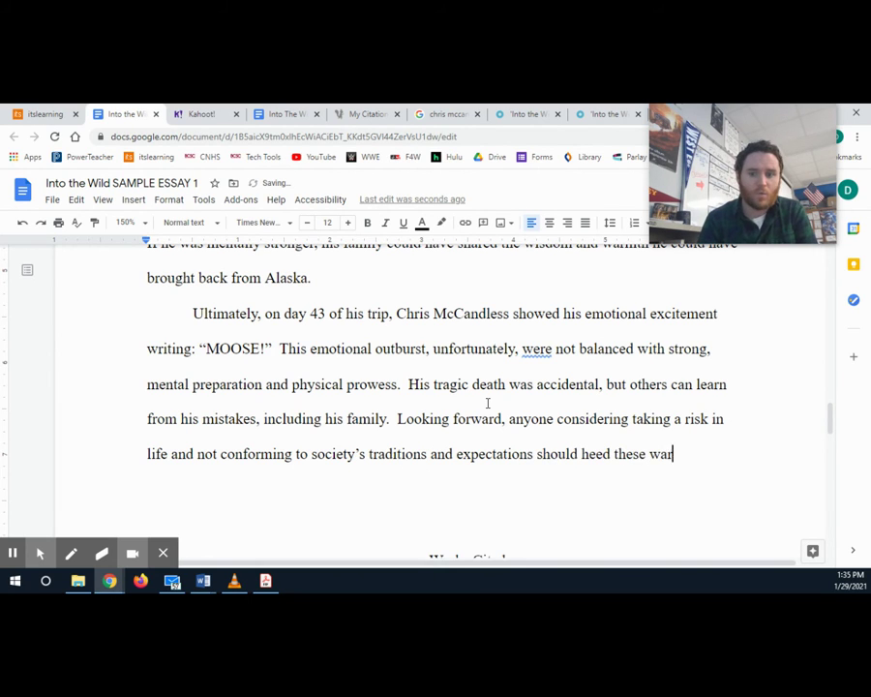
text(nings from Crhsi)
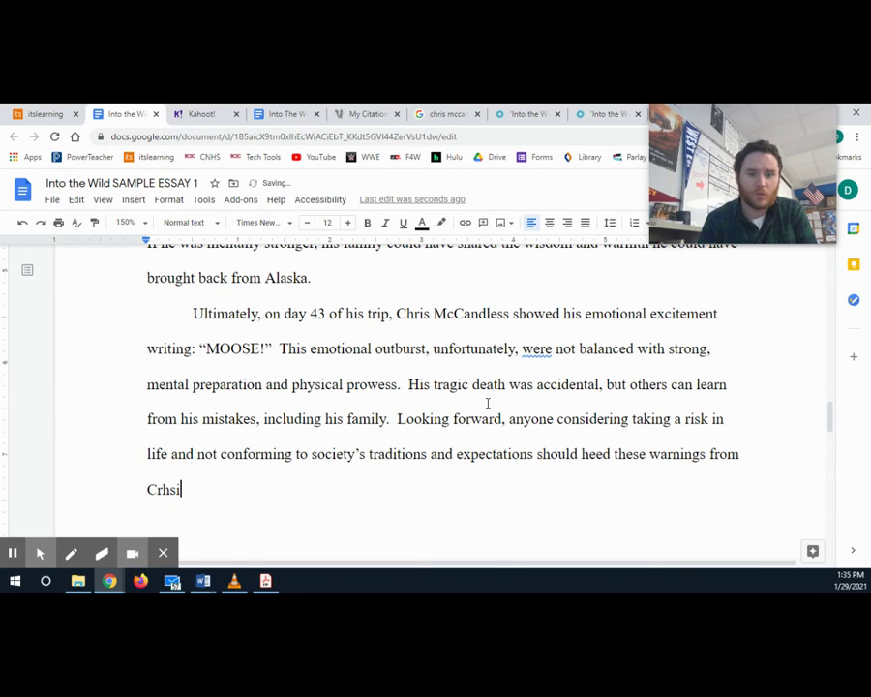
key(BackSpace)
key(BackSpace)
text(hris McCandless)
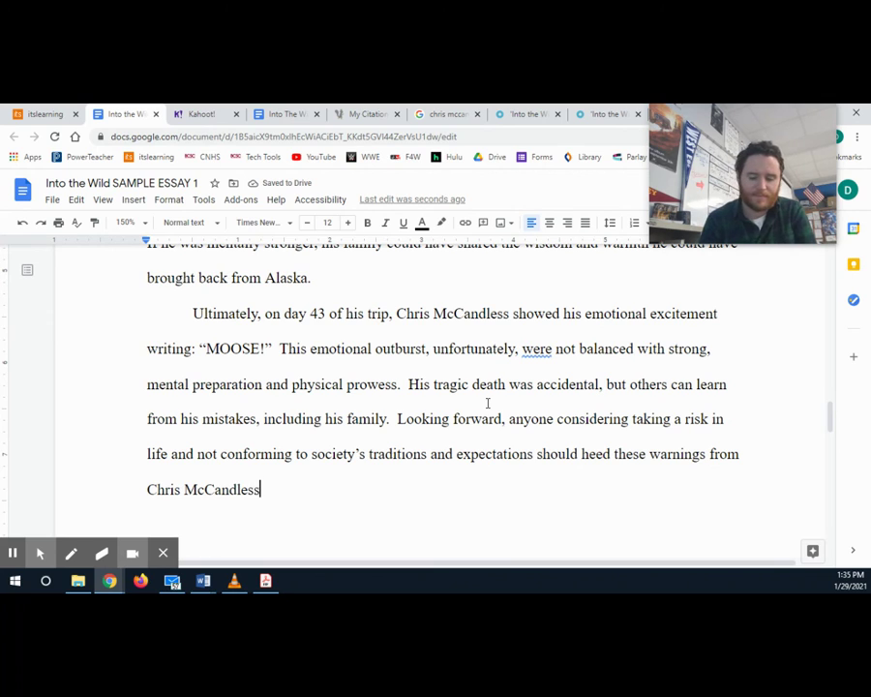
text(.   )
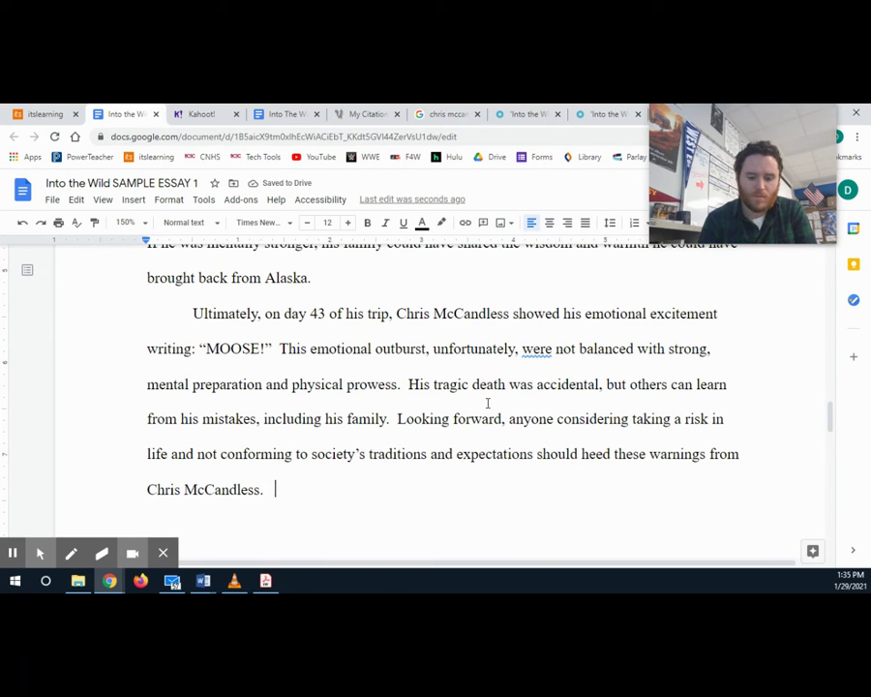
text(The more )
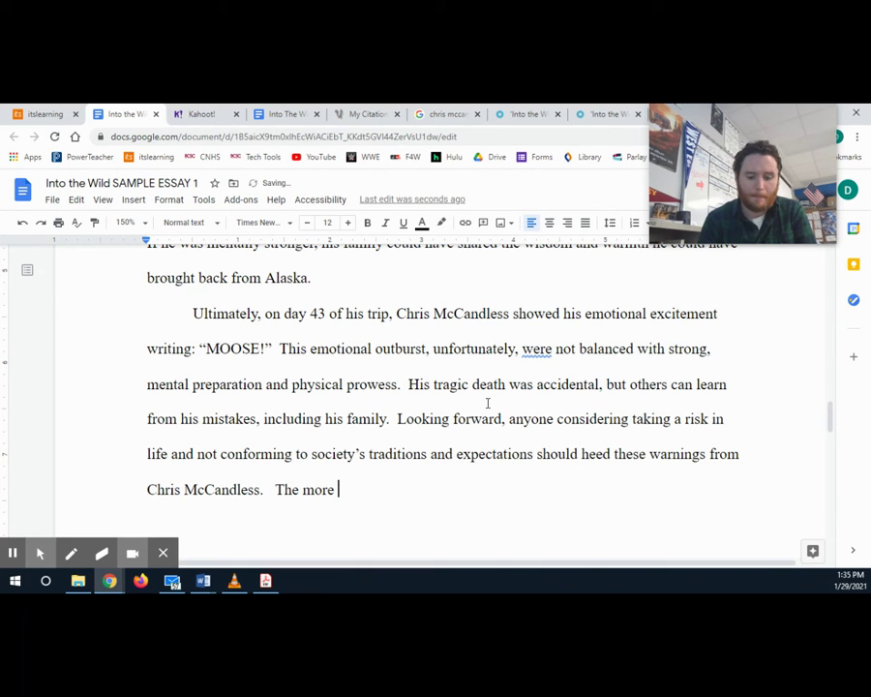
text(mental plannin)
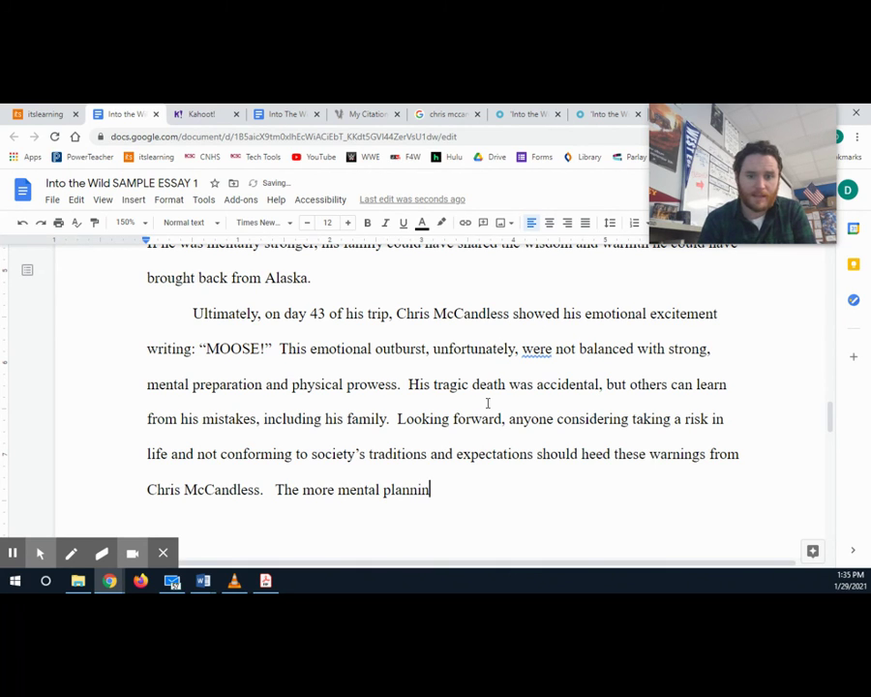
text(g that goes into your )
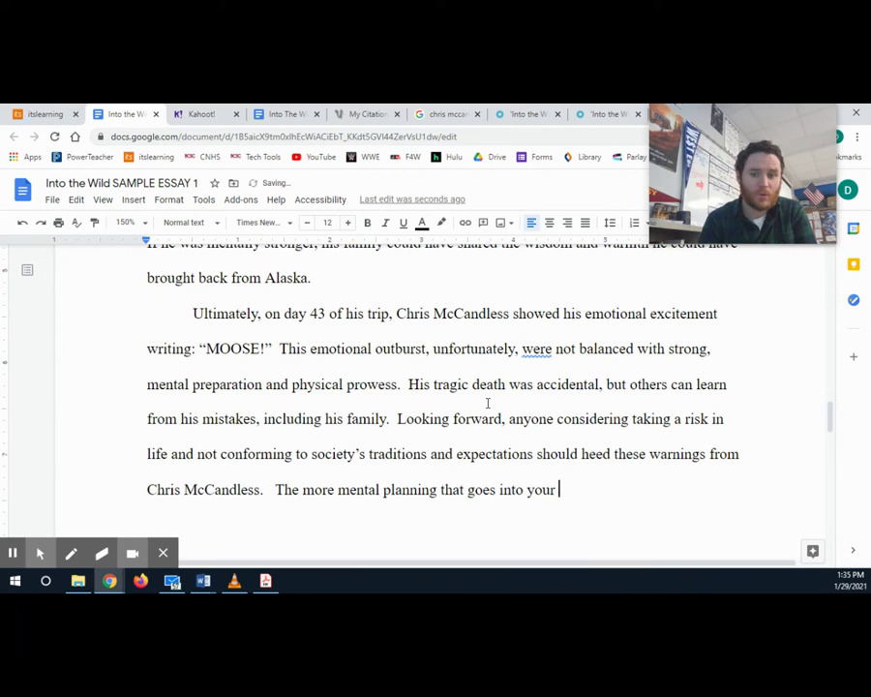
text(risk-taking, the be)
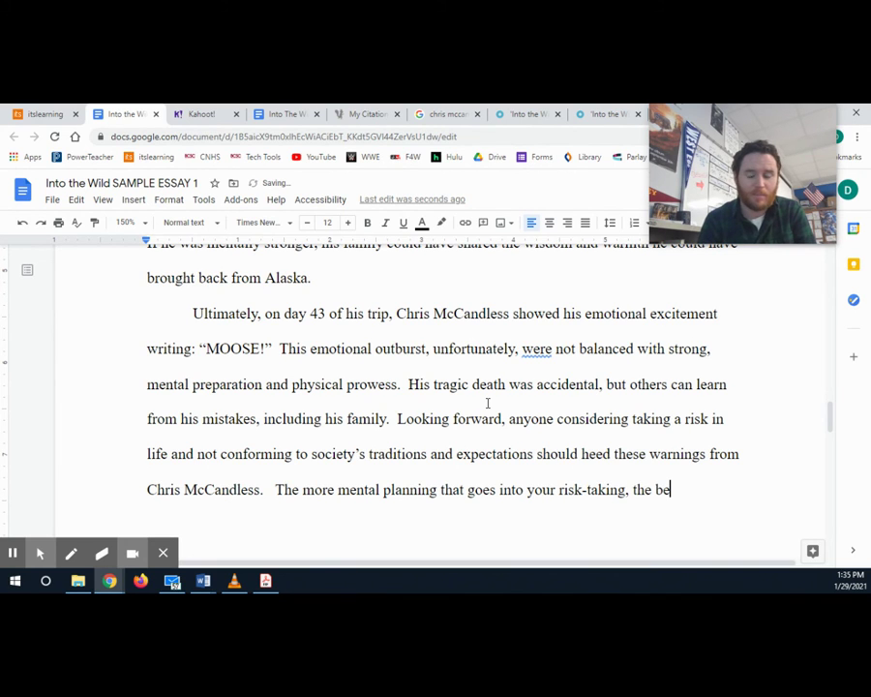
text(tter off every)
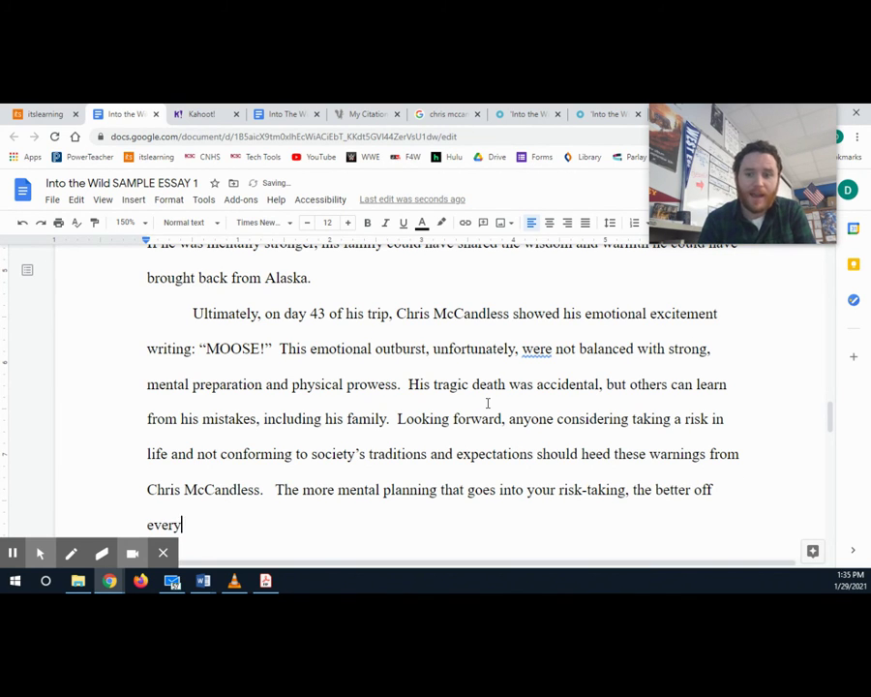
text(one will be.)
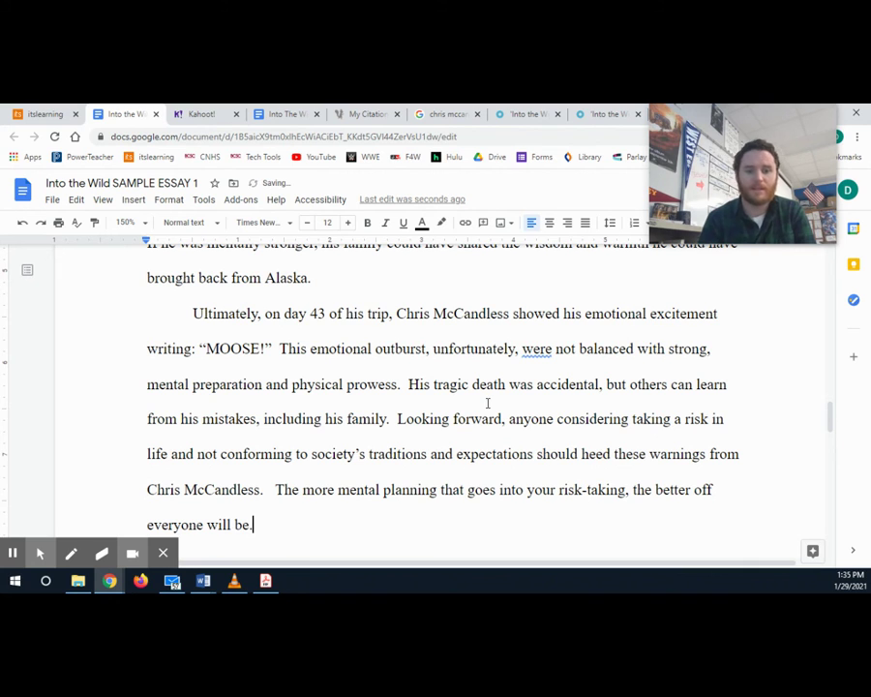
scroll(135, 497, down, 1)
Step: Place the cursor before the Works Cited heading and switch the document back to pages view
double_click(186, 440)
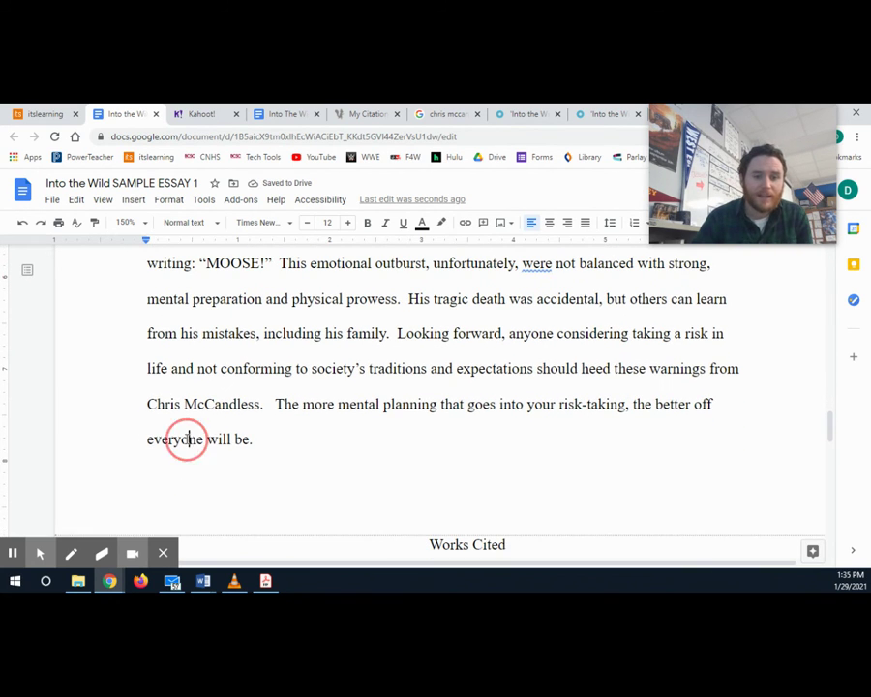
scroll(332, 494, down, 2)
click(344, 405)
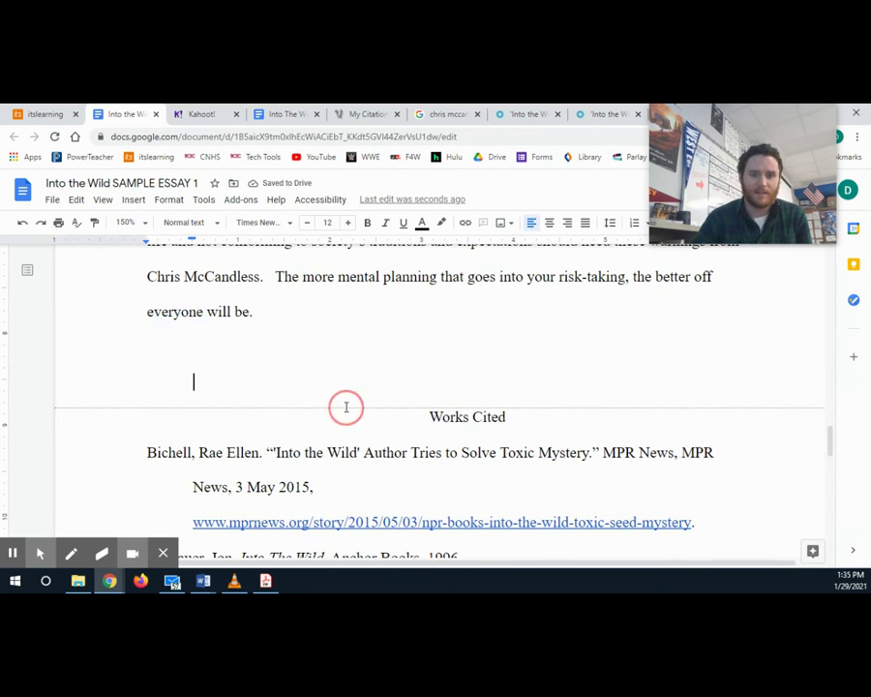
click(335, 415)
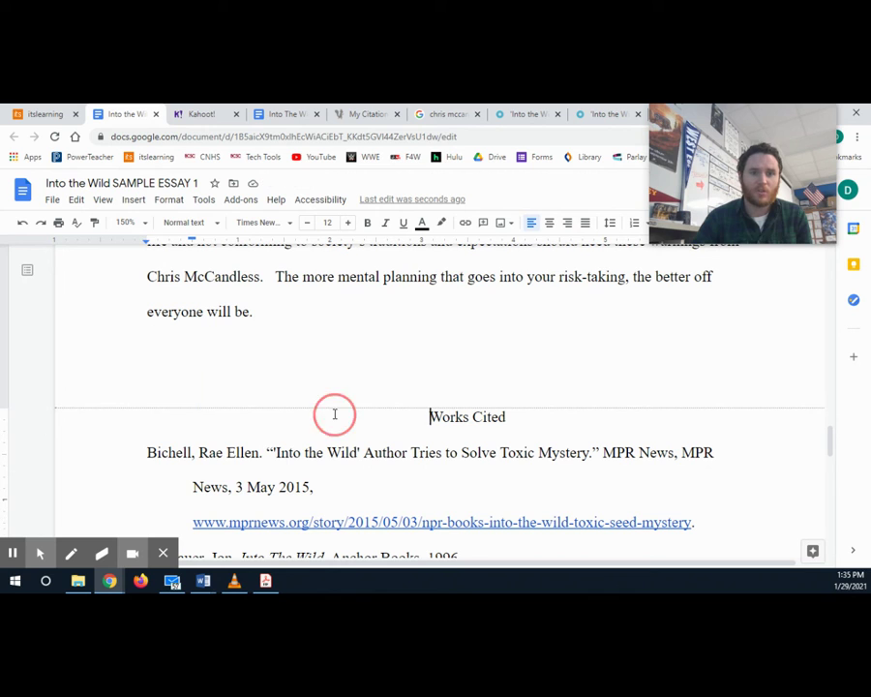
click(102, 199)
click(116, 223)
scroll(338, 388, down, 3)
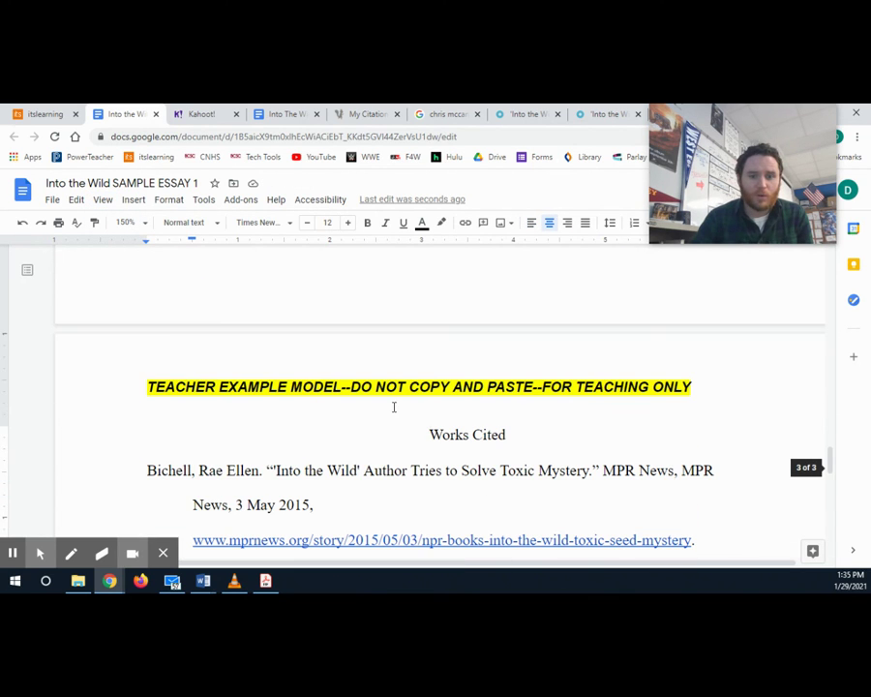
Step: Inspect the Works Cited heading and the Bichell entry's author and title, then scroll back to the conclusion
drag(542, 437, 409, 435)
click(442, 433)
double_click(443, 433)
scroll(446, 438, down, 1)
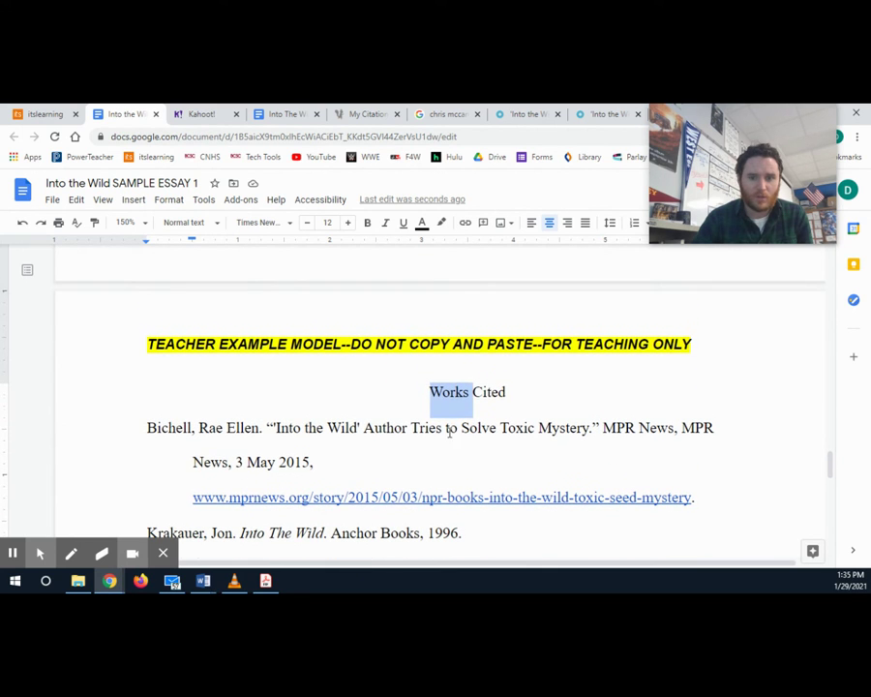
click(466, 395)
scroll(464, 448, down, 3)
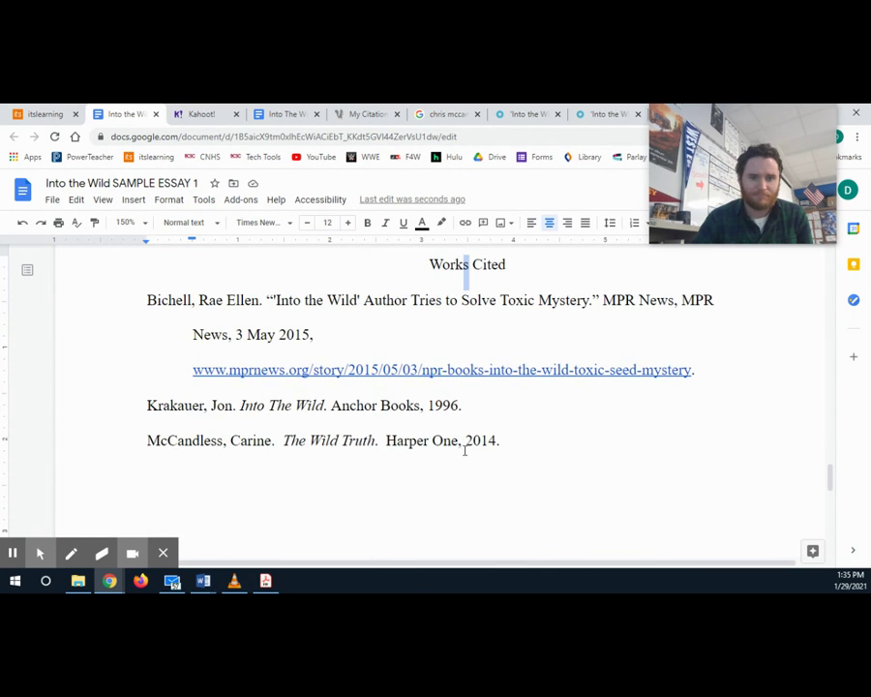
scroll(464, 450, up, 1)
double_click(172, 343)
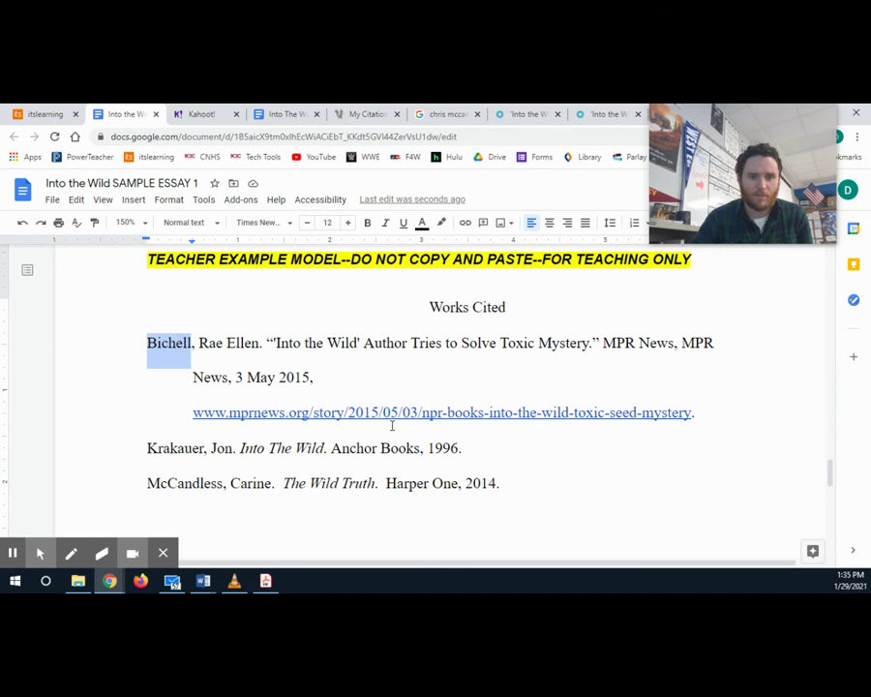
drag(266, 342, 622, 351)
click(648, 341)
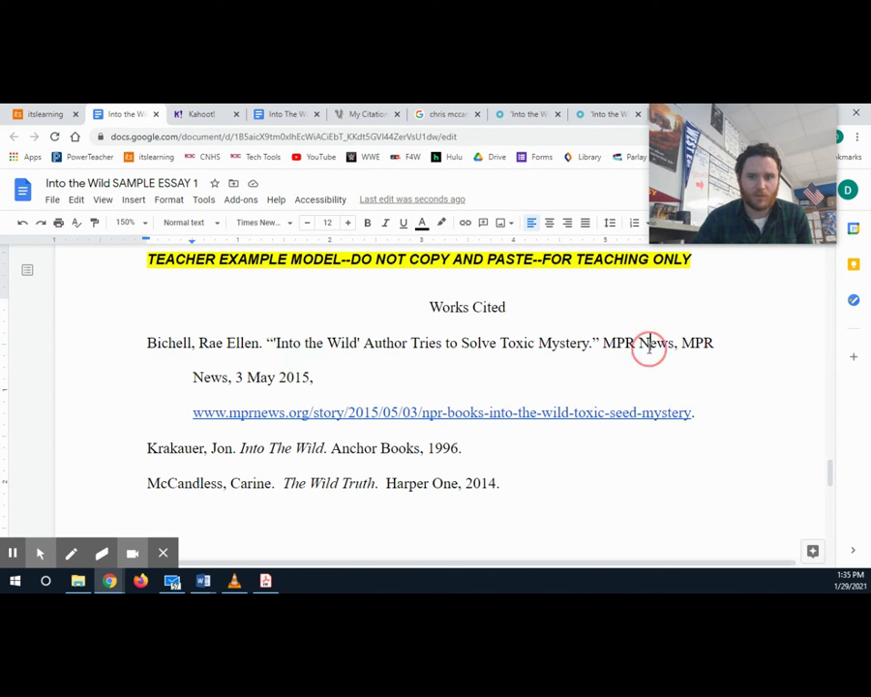
scroll(605, 343, up, 5)
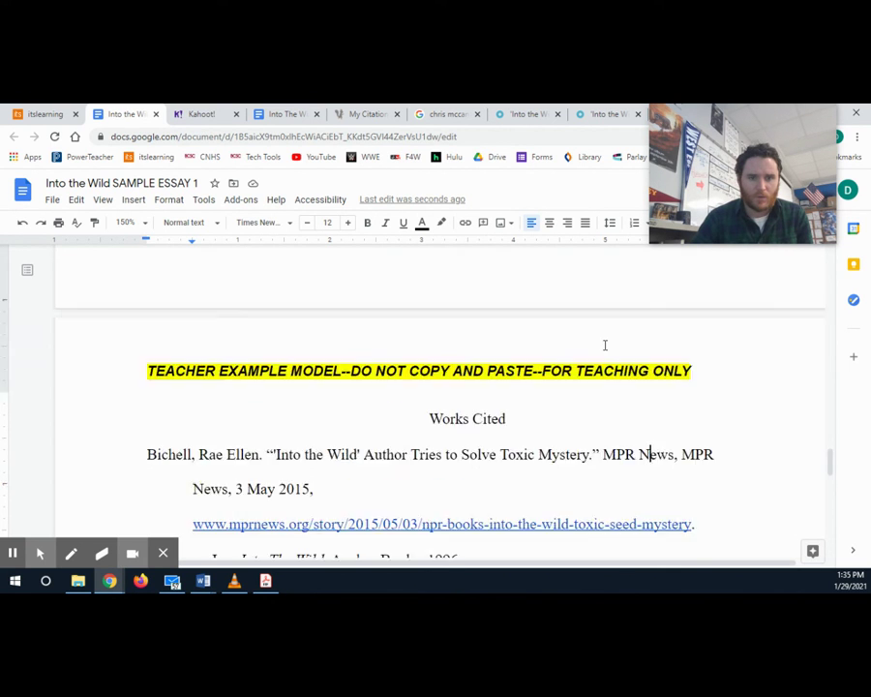
Step: Insert the citation '(Bichell).' right after the "MOOSE!" quote
scroll(301, 391, up, 1)
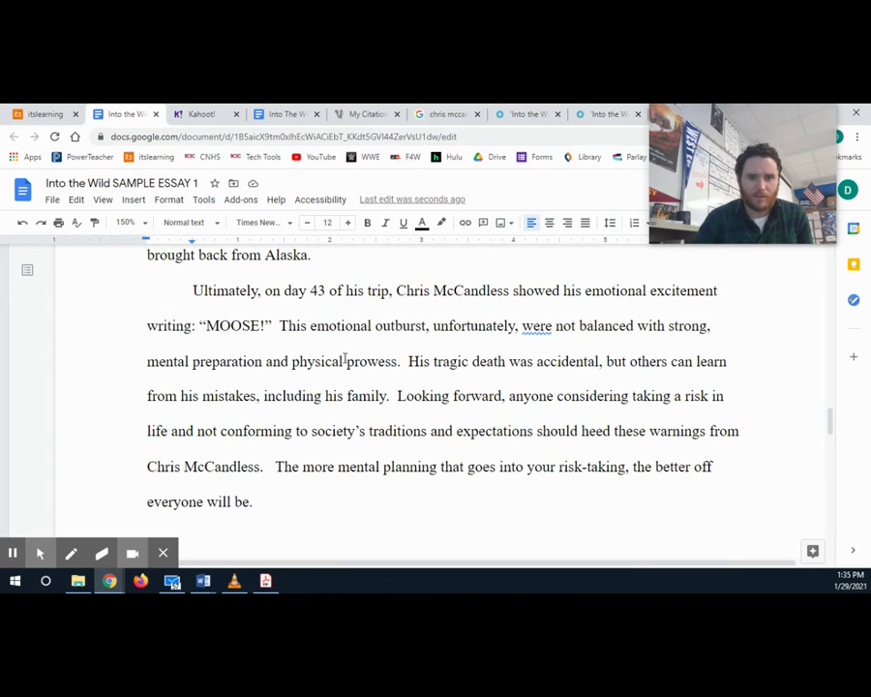
click(274, 325)
text((Bichel)
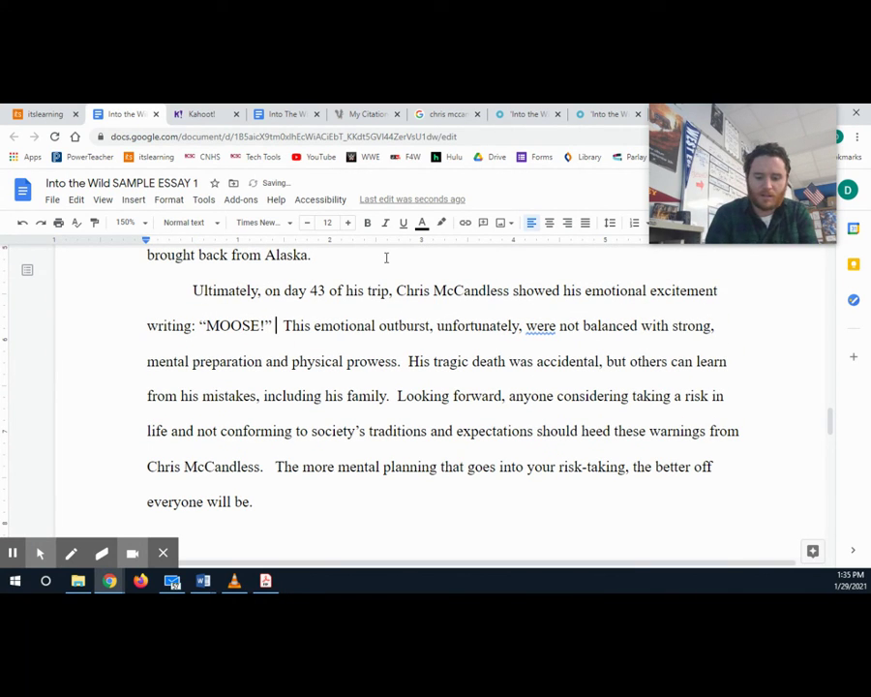
text(l).)
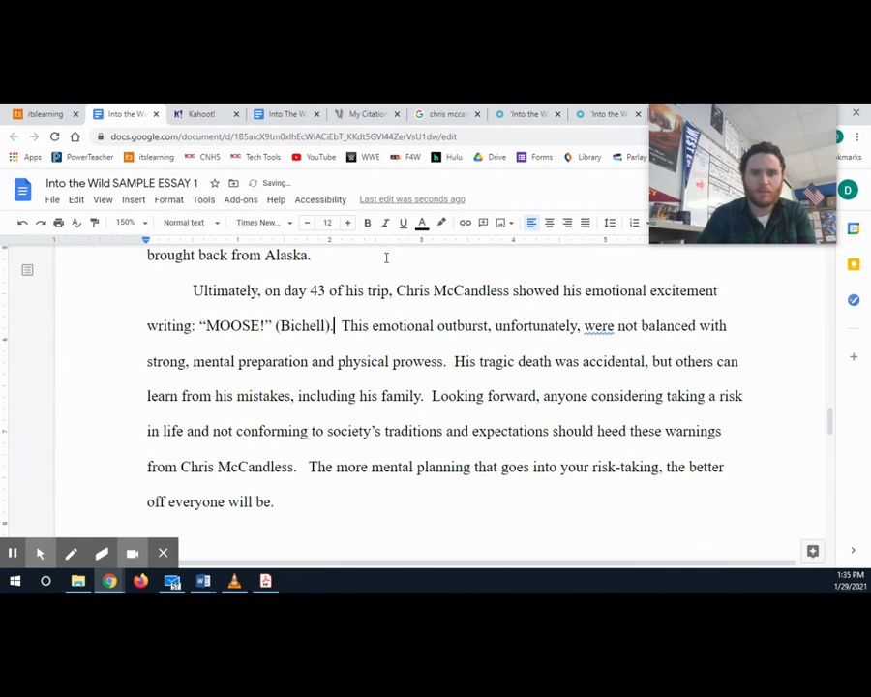
double_click(299, 329)
Step: Confirm the author on the MPR News article, then return to the Into the Wild SAMPLE ESSAY 1 document
click(523, 114)
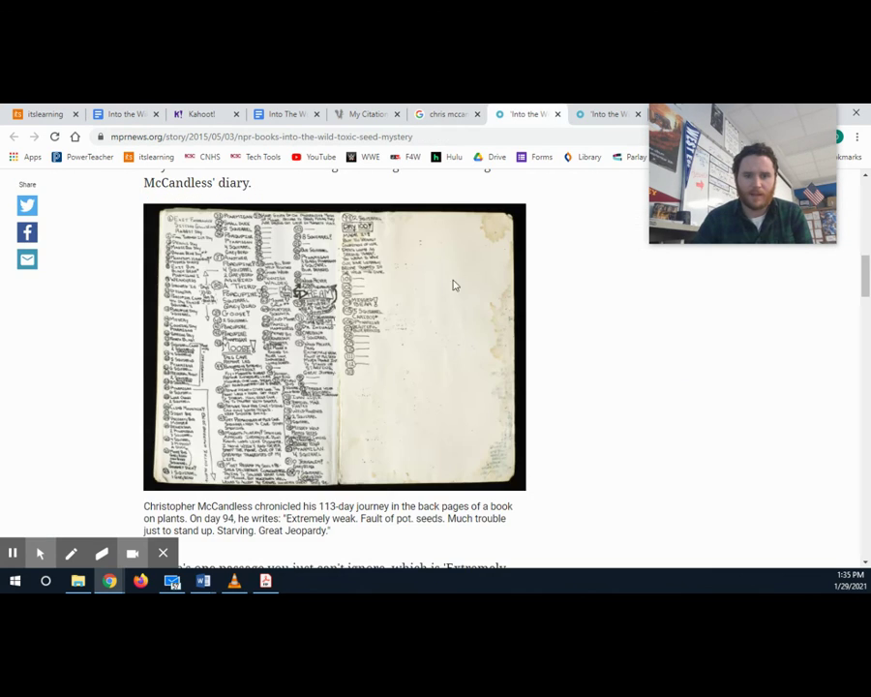
scroll(241, 362, up, 15)
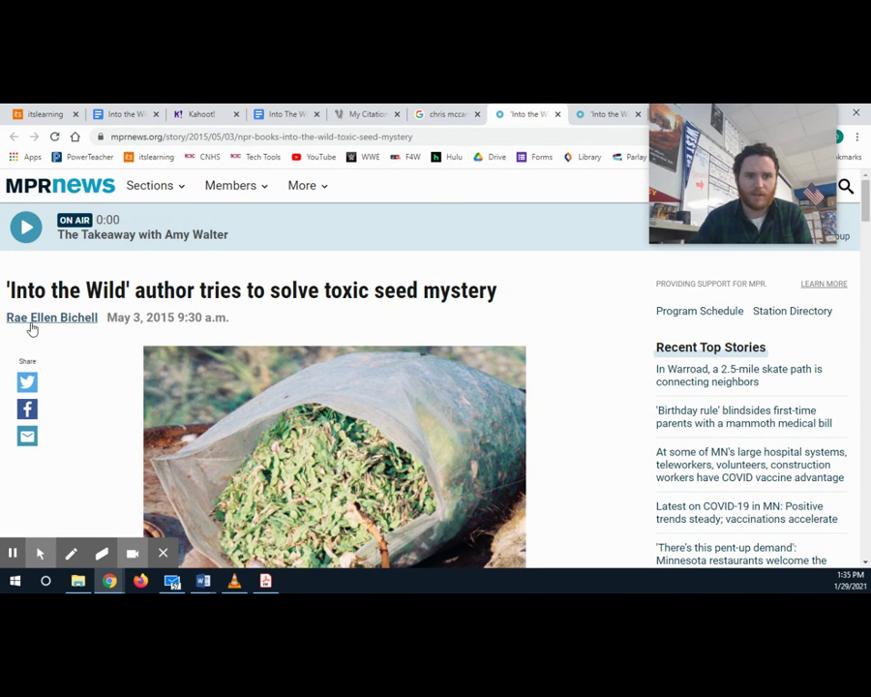
click(285, 113)
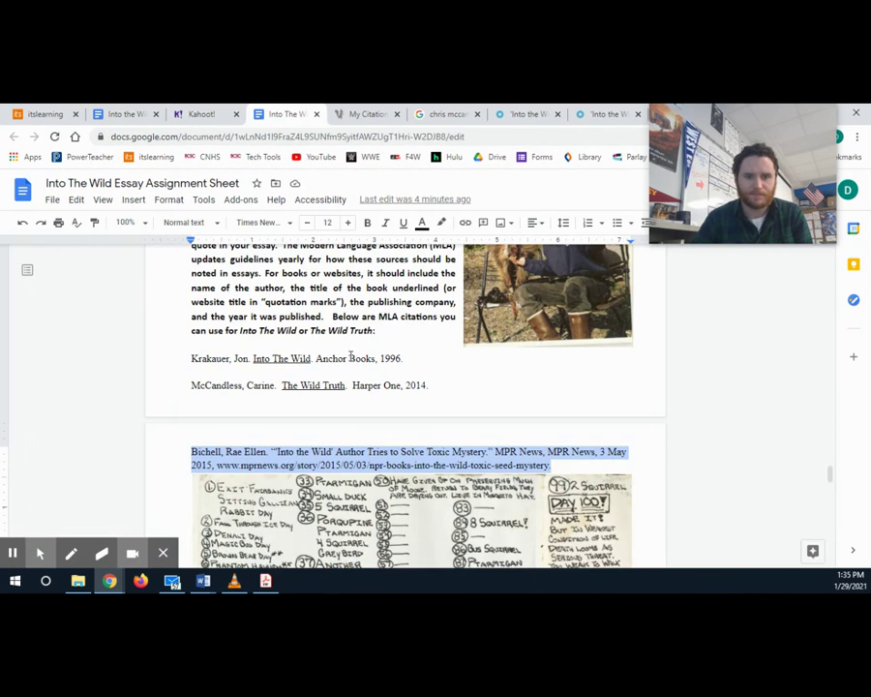
click(100, 113)
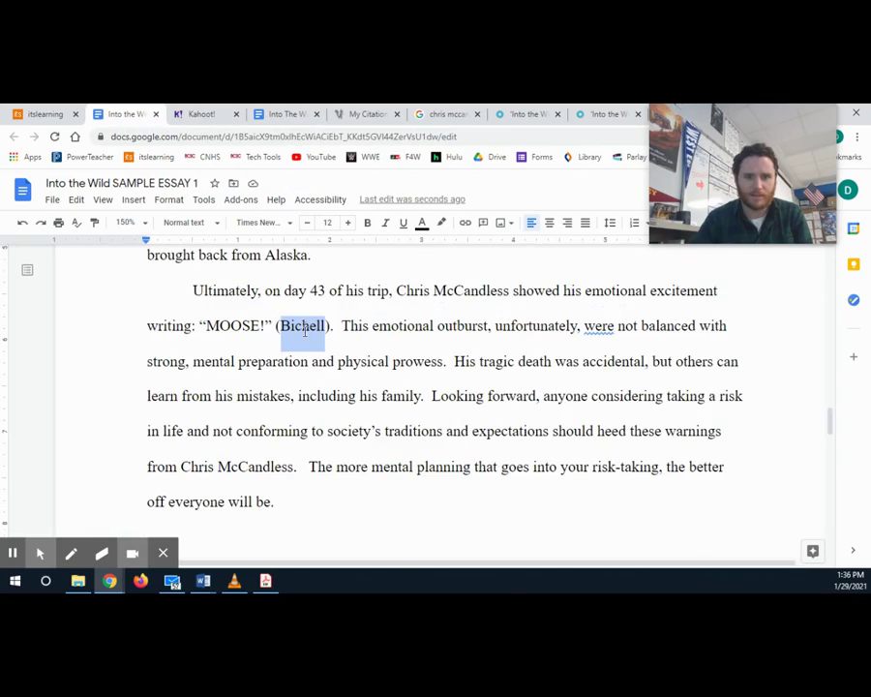
scroll(351, 446, down, 2)
scroll(351, 450, up, 2)
scroll(350, 453, up, 15)
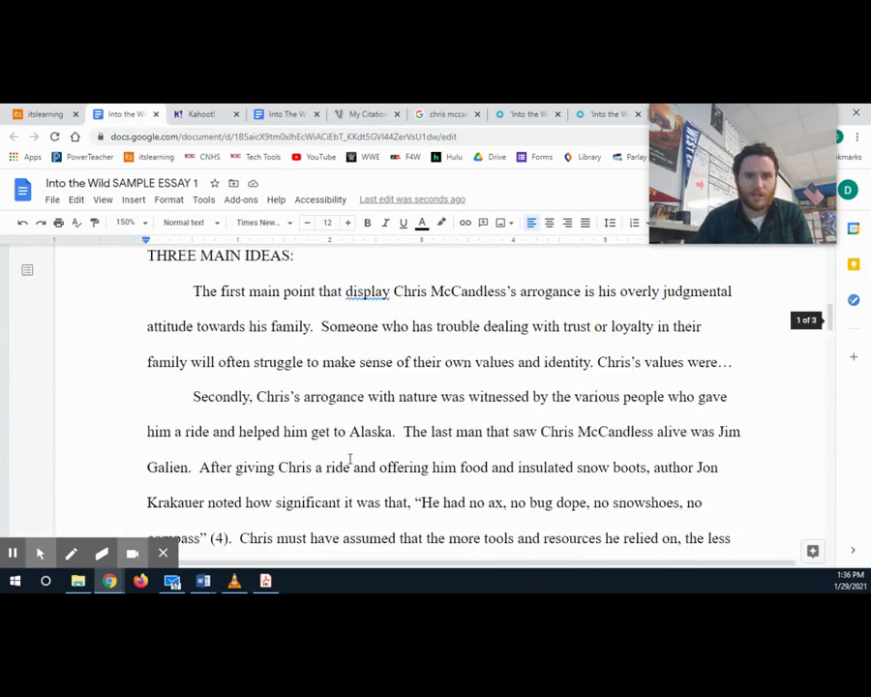
scroll(351, 459, down, 3)
drag(321, 382, 508, 481)
drag(623, 495, 774, 501)
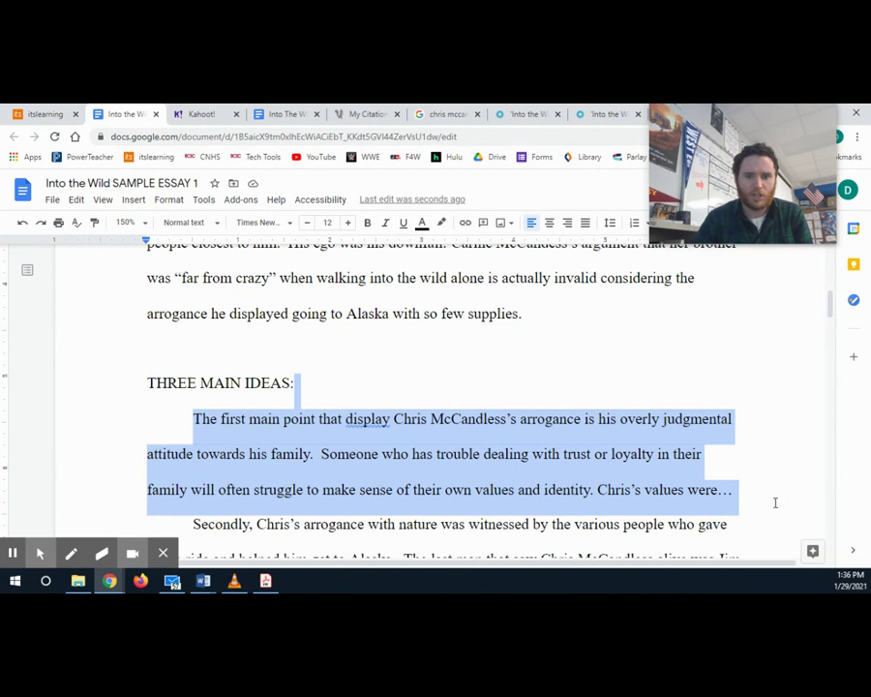
scroll(611, 477, up, 5)
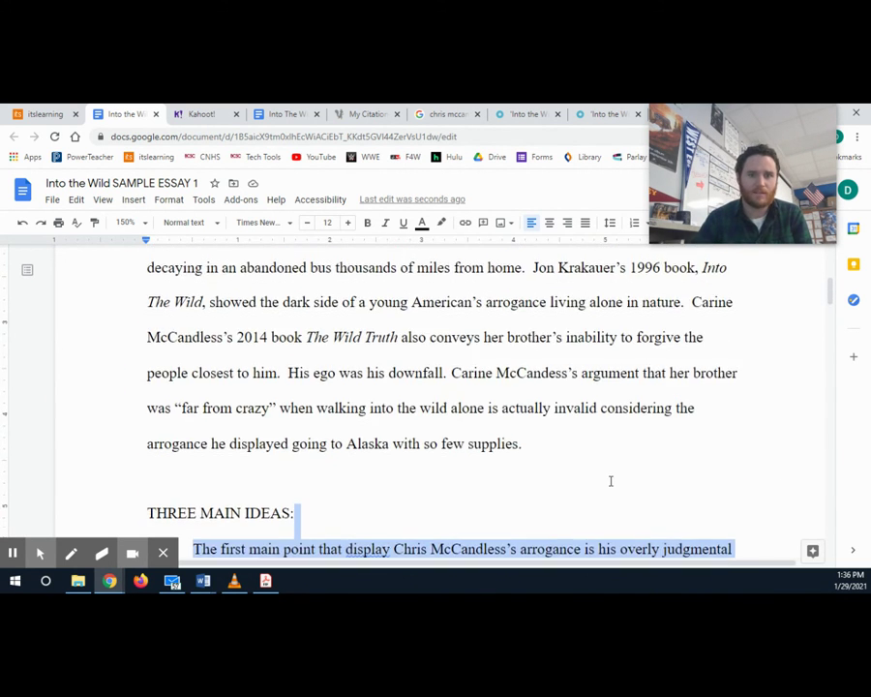
drag(671, 365, 217, 364)
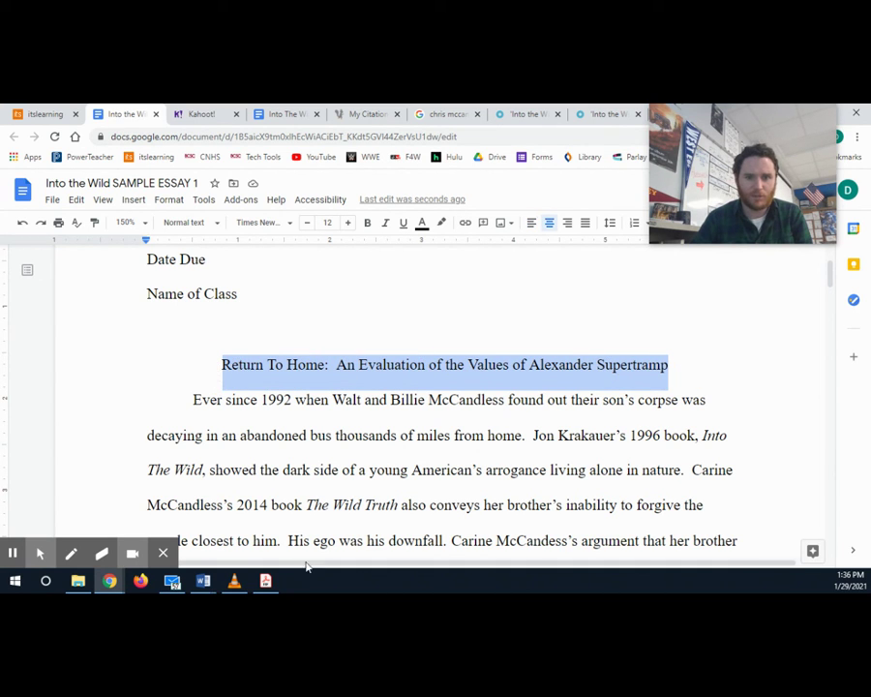
click(538, 223)
click(547, 223)
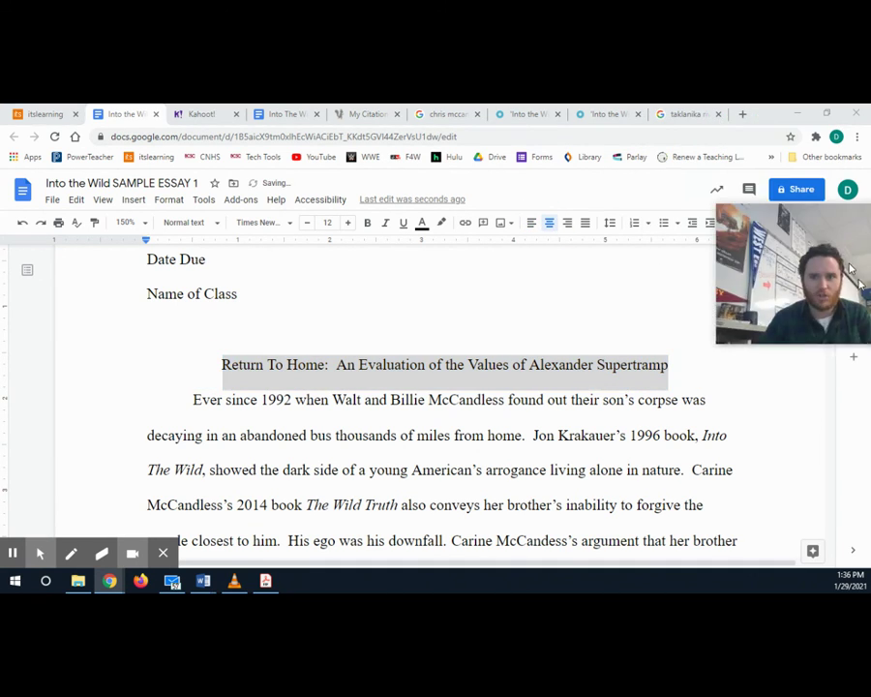
click(646, 224)
click(611, 226)
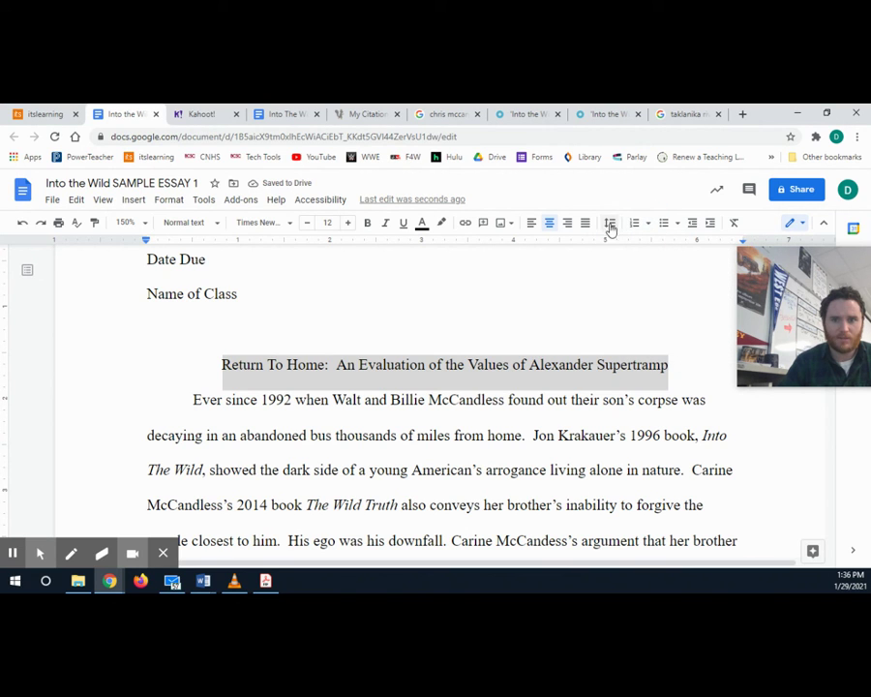
click(612, 224)
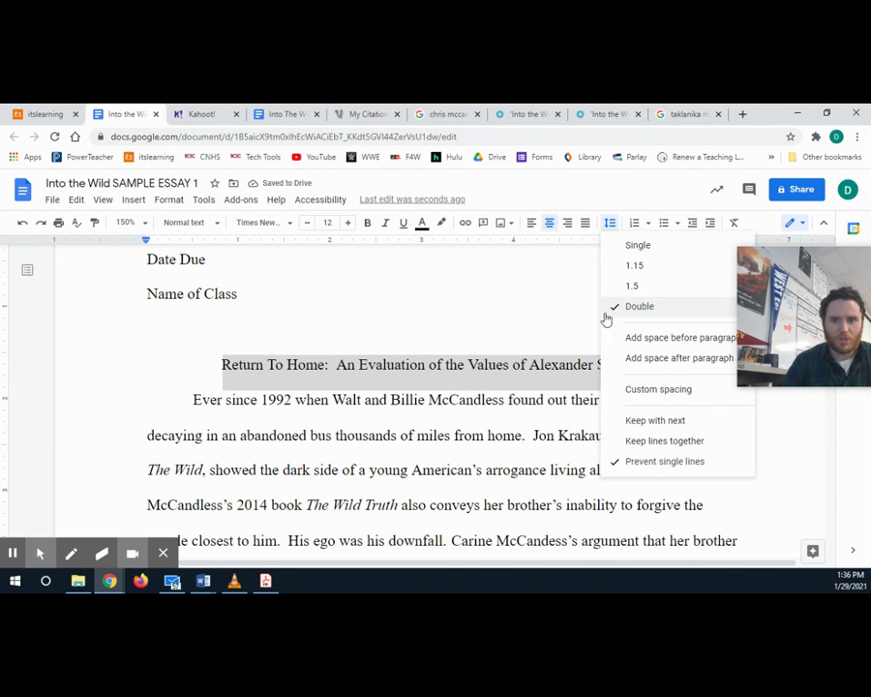
click(550, 364)
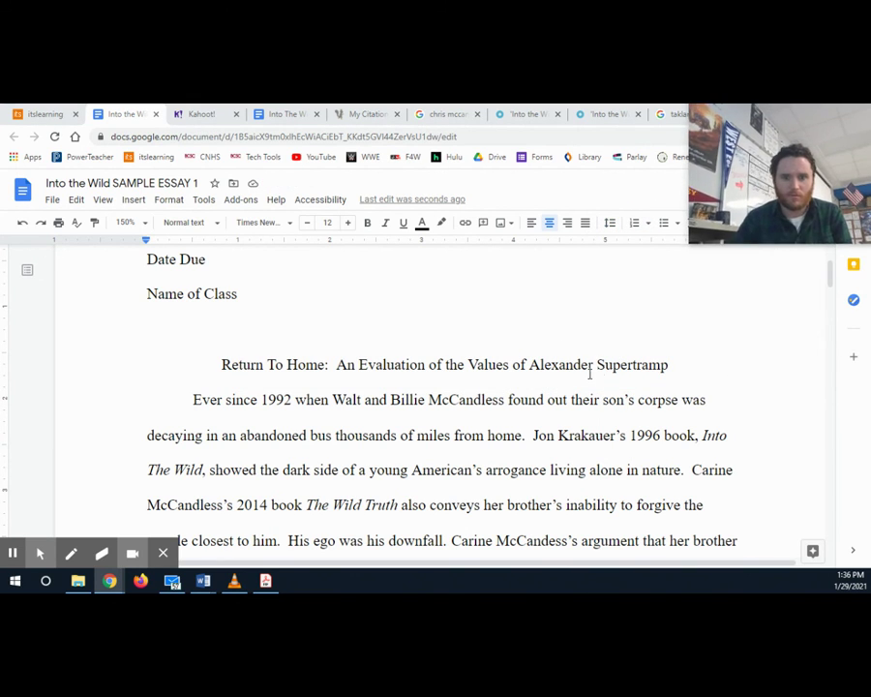
scroll(585, 373, down, 3)
Step: Open the Into The Wild Essay Assignment Sheet and scroll to its 25-point Grading Rubric
scroll(569, 353, up, 1)
click(290, 113)
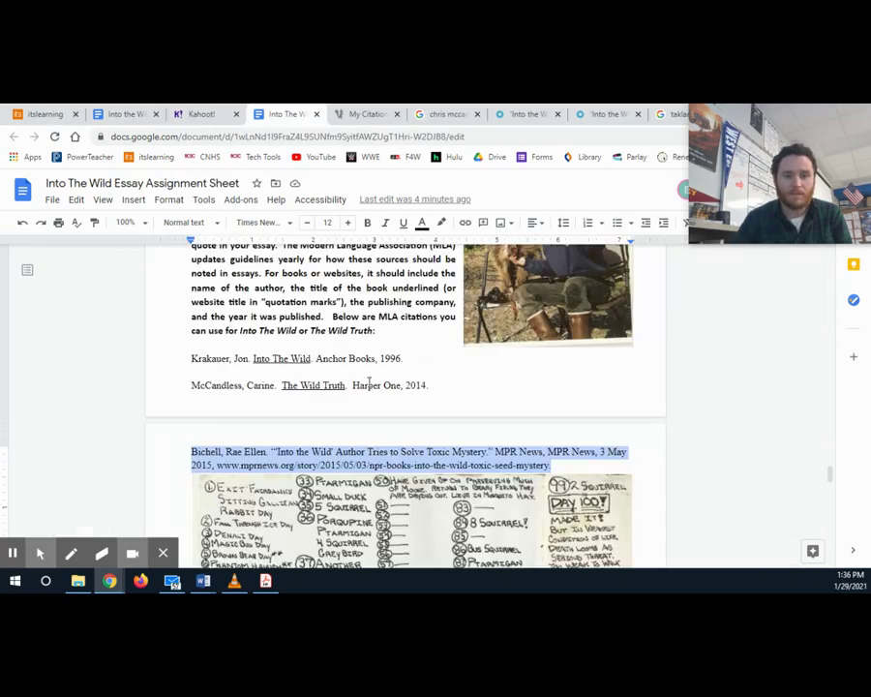
scroll(376, 393, down, 5)
scroll(375, 394, up, 20)
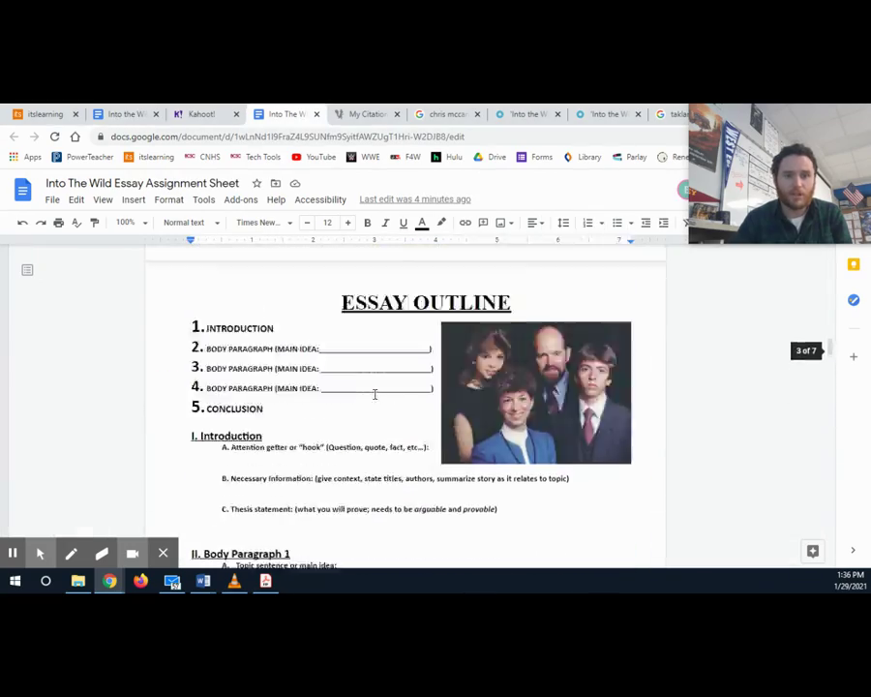
scroll(356, 387, up, 8)
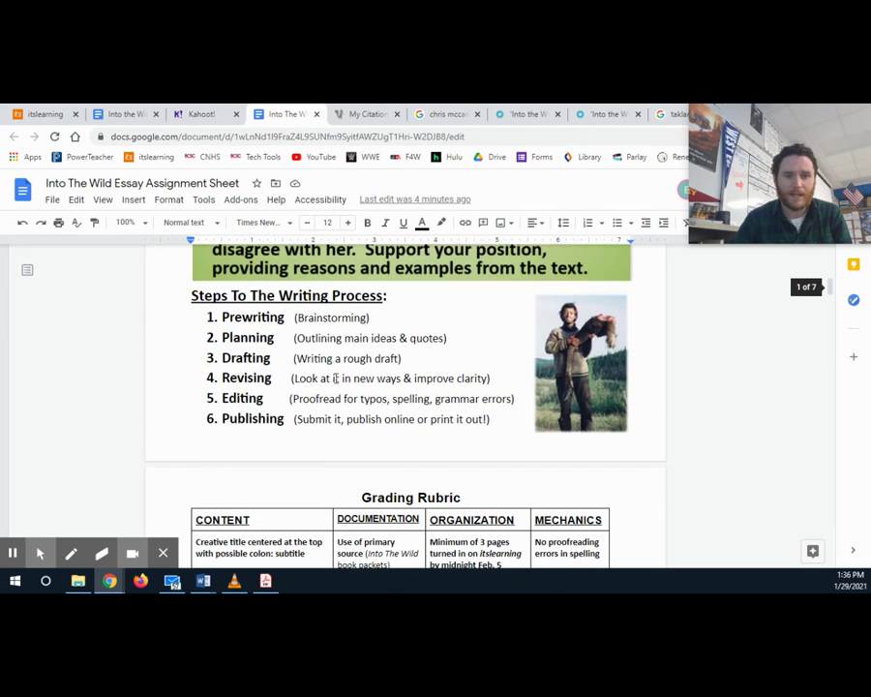
drag(209, 318, 303, 430)
click(309, 429)
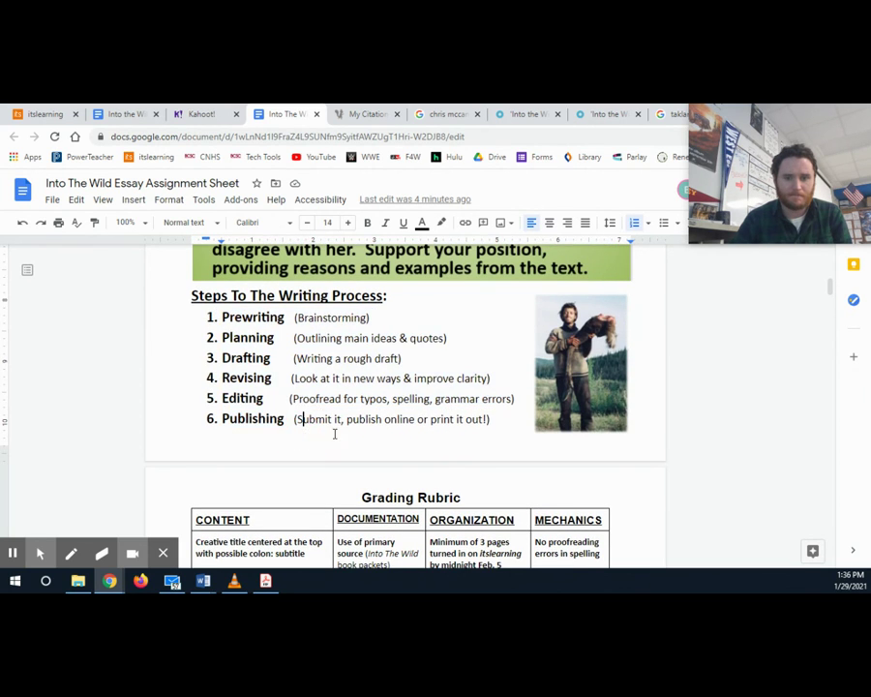
scroll(370, 438, down, 3)
scroll(372, 437, down, 2)
scroll(372, 438, up, 1)
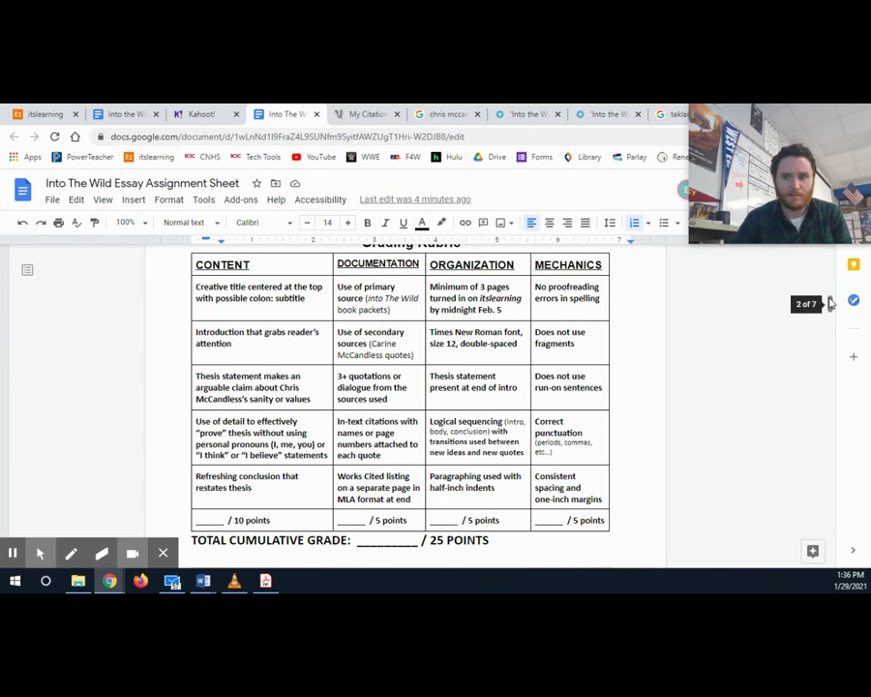
drag(828, 303, 830, 304)
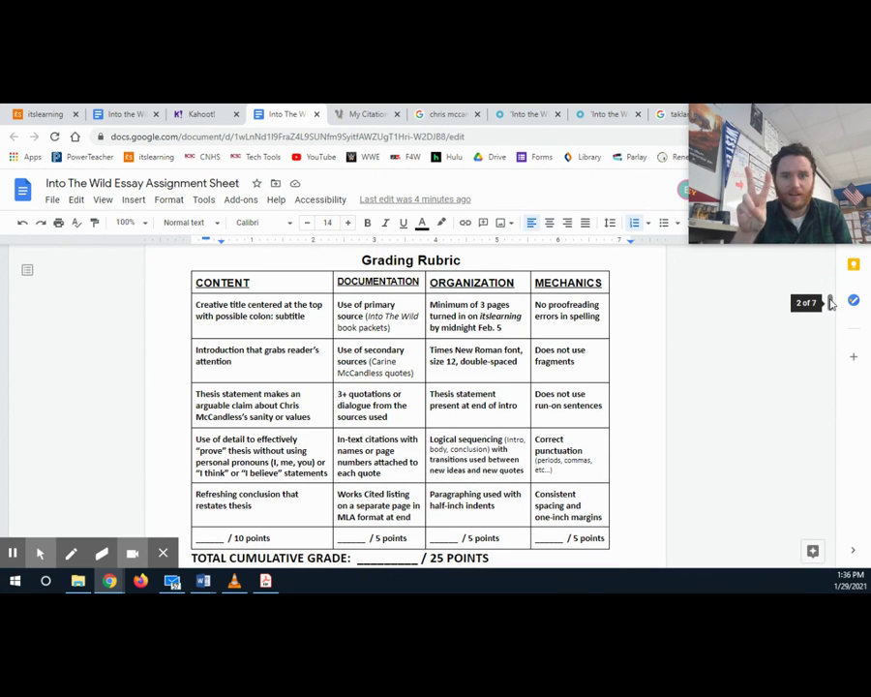